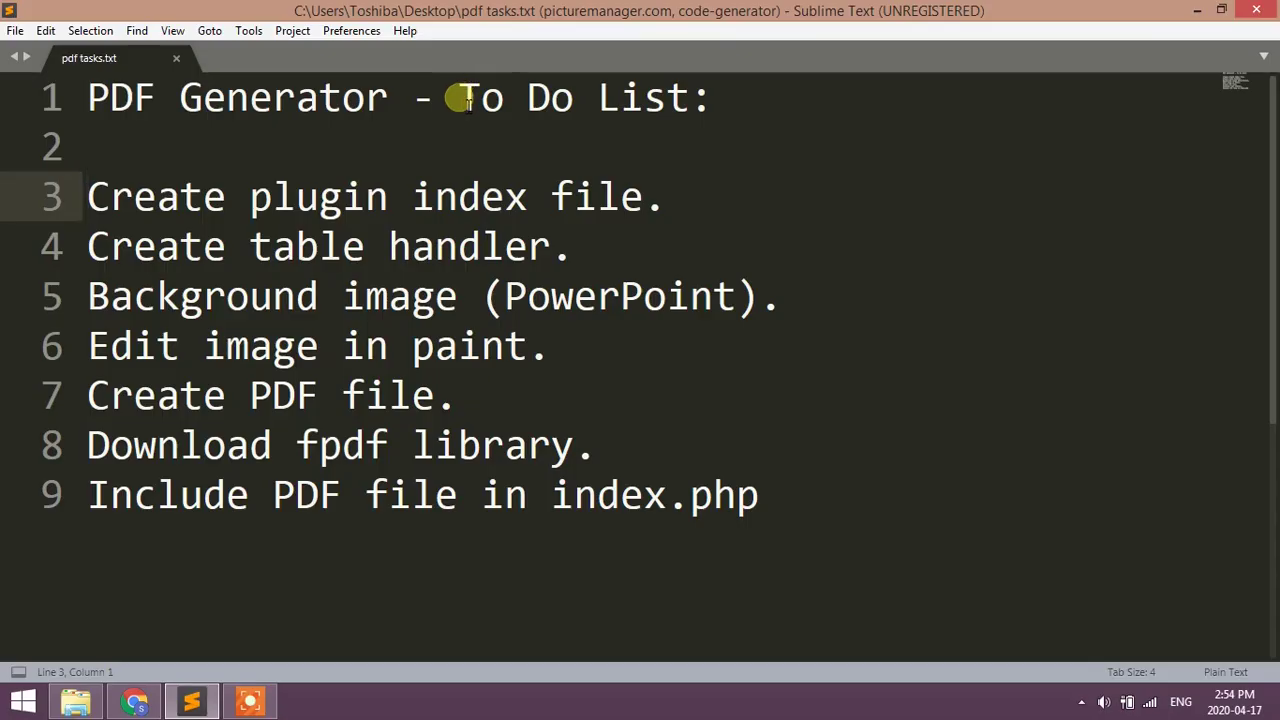
# - Highlight the to-do tasks and open the empty certificate folder under plugins
pyautogui.moveTo(457, 99); pyautogui.dragTo(727, 95)
pyautogui.moveTo(92, 200); pyautogui.dragTo(652, 207)
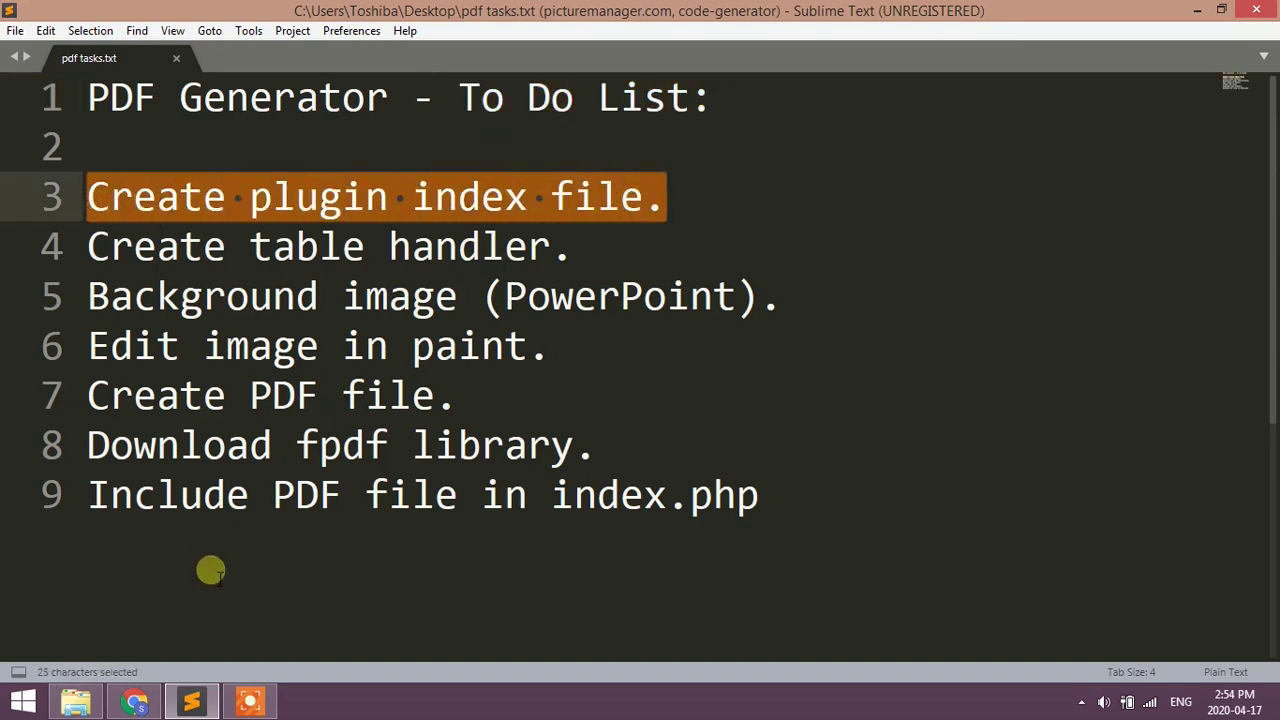
pyautogui.click(192, 702)
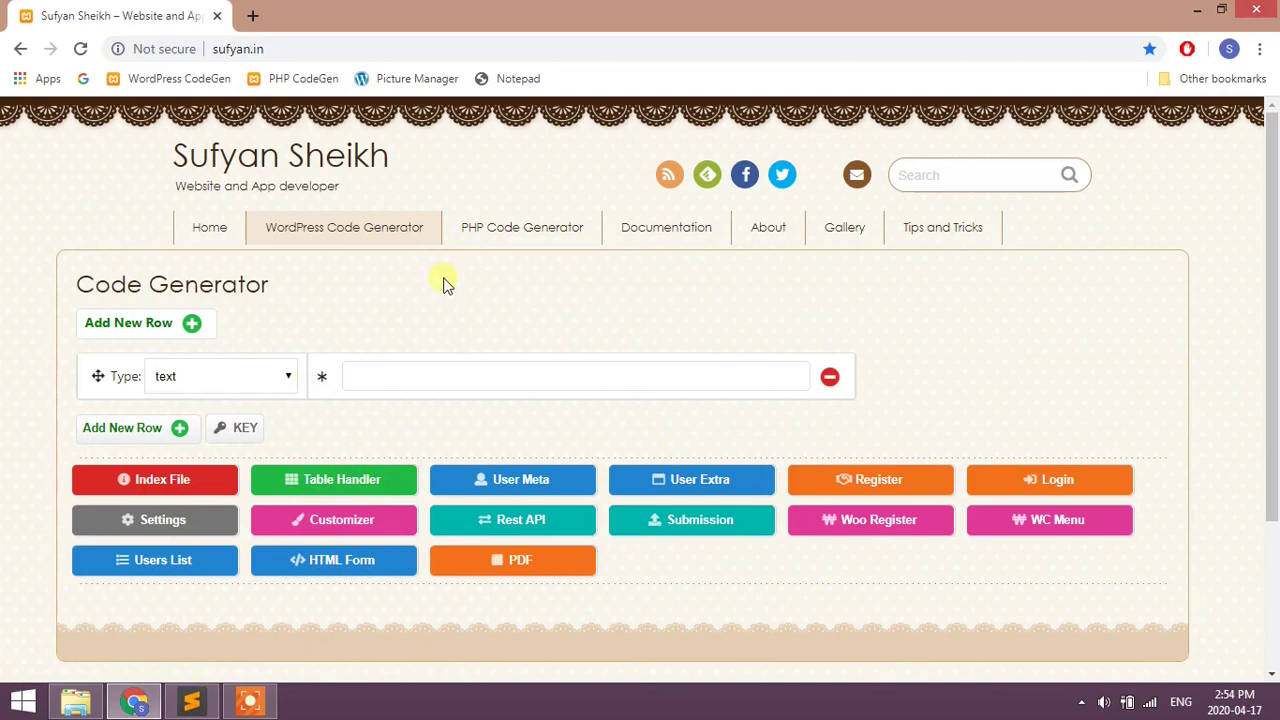
pyautogui.scroll(-1, 440, 287)
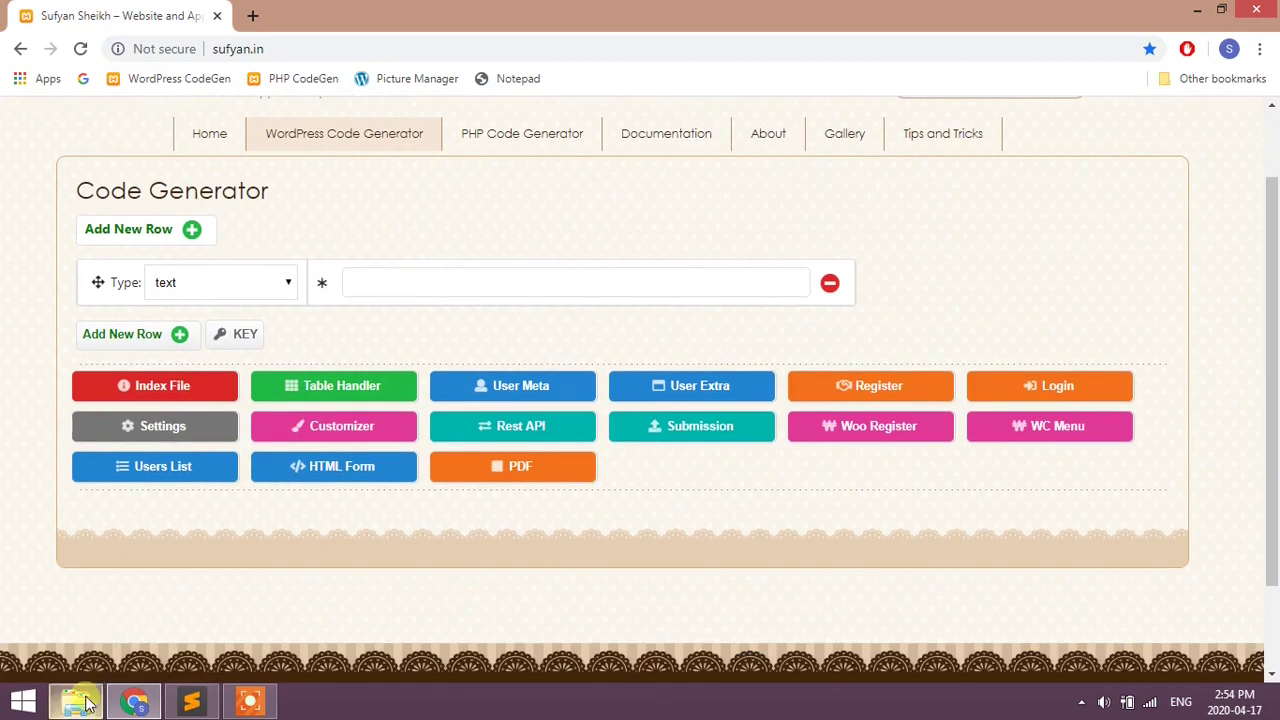
pyautogui.click(80, 702)
pyautogui.click(617, 64)
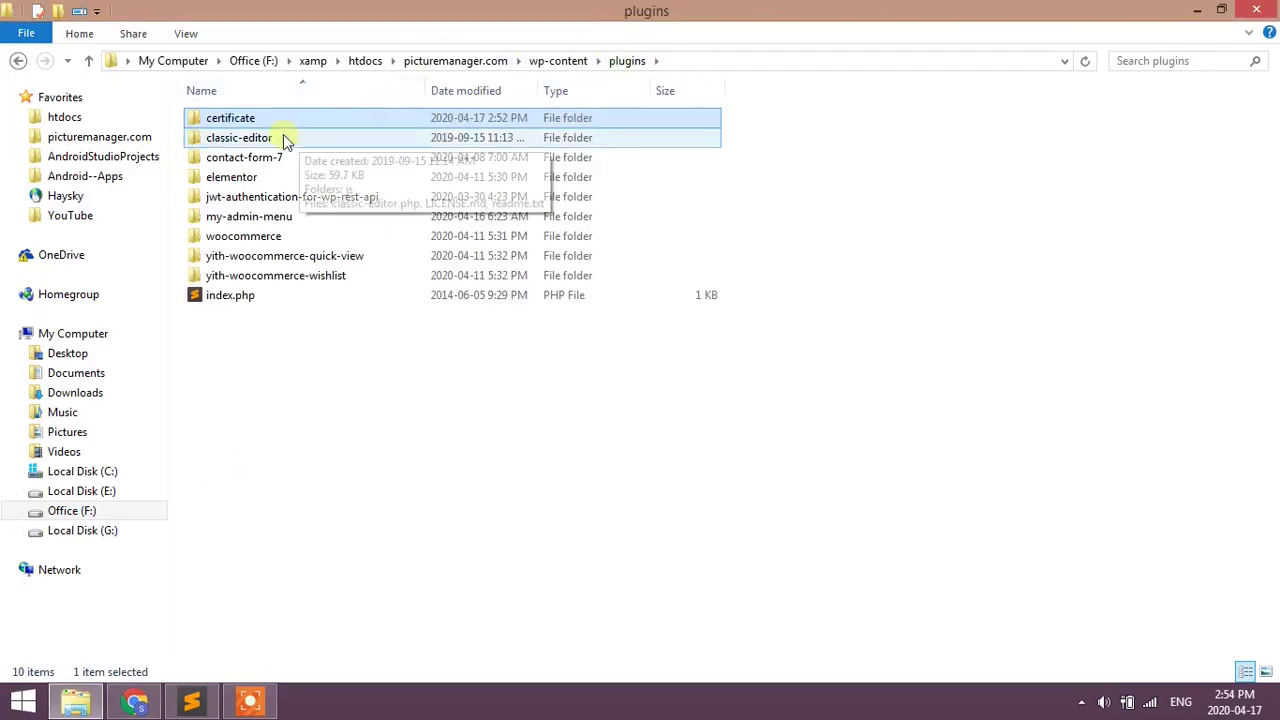
pyautogui.doubleClick(262, 121)
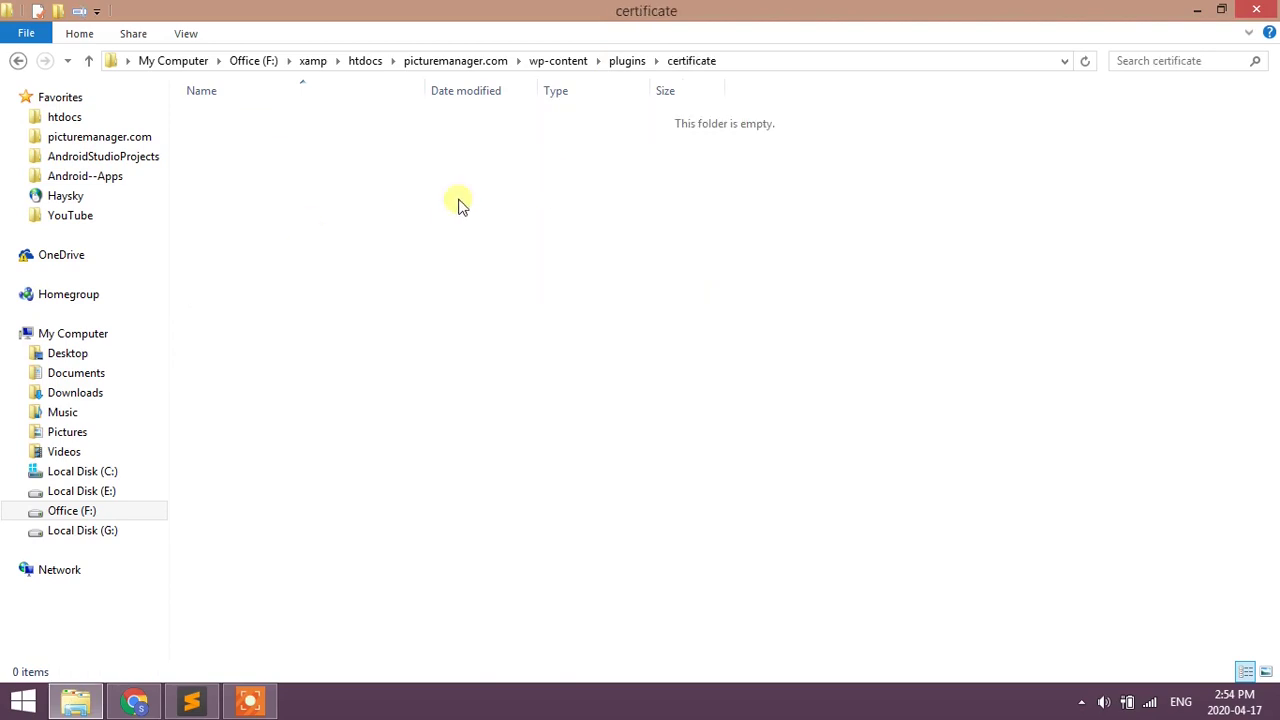
# - Add a first form row named certificate with type Admin Menu
pyautogui.click(134, 702)
pyautogui.click(461, 280)
pyautogui.write('certificate')
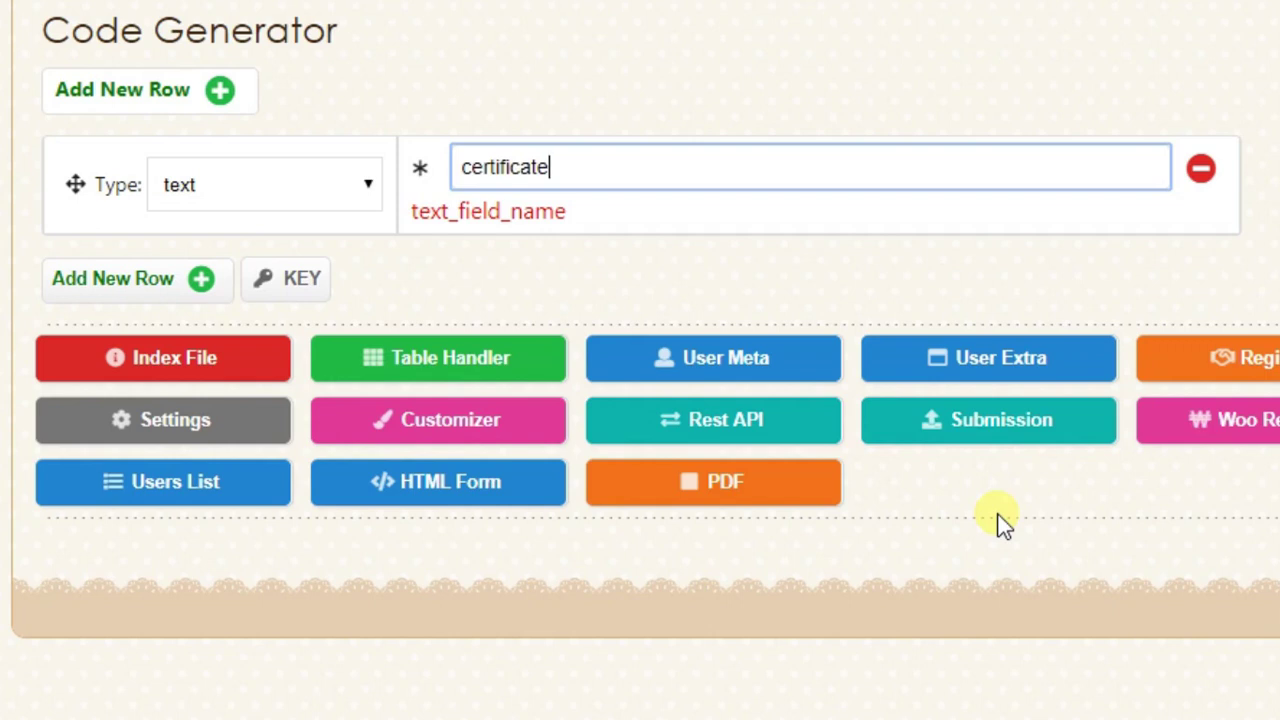
pyautogui.click(285, 180)
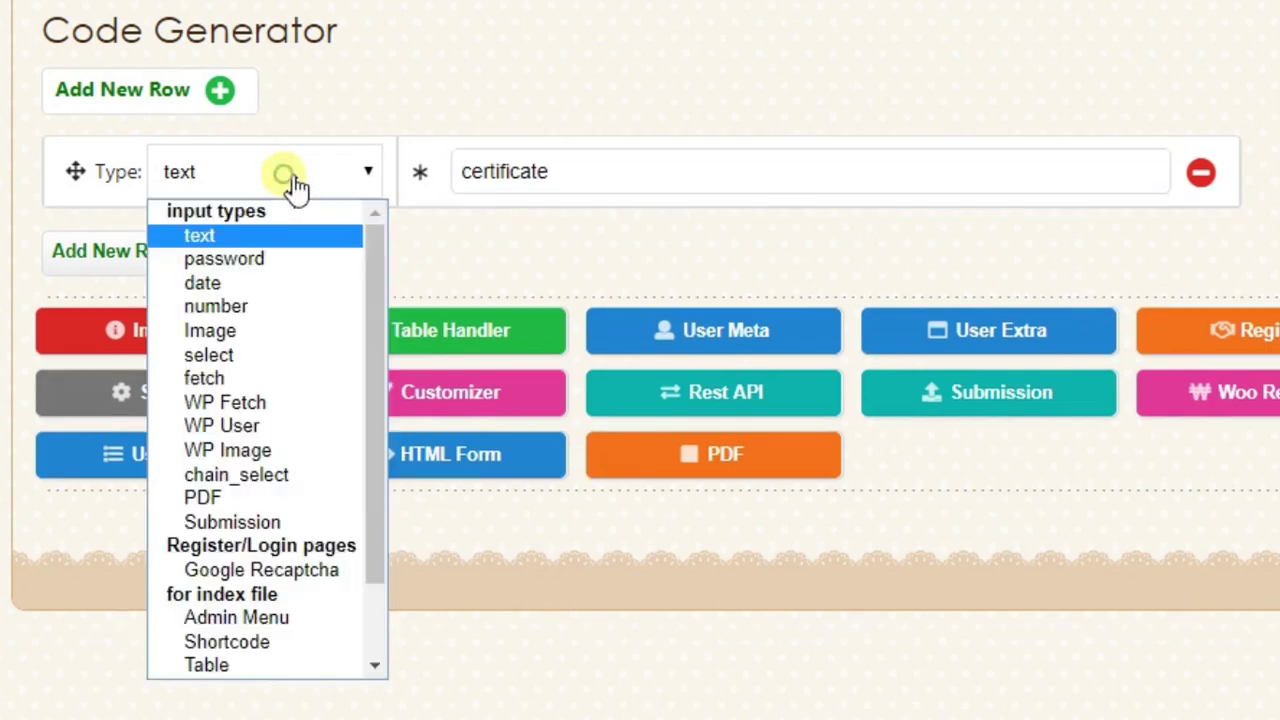
pyautogui.click(228, 612)
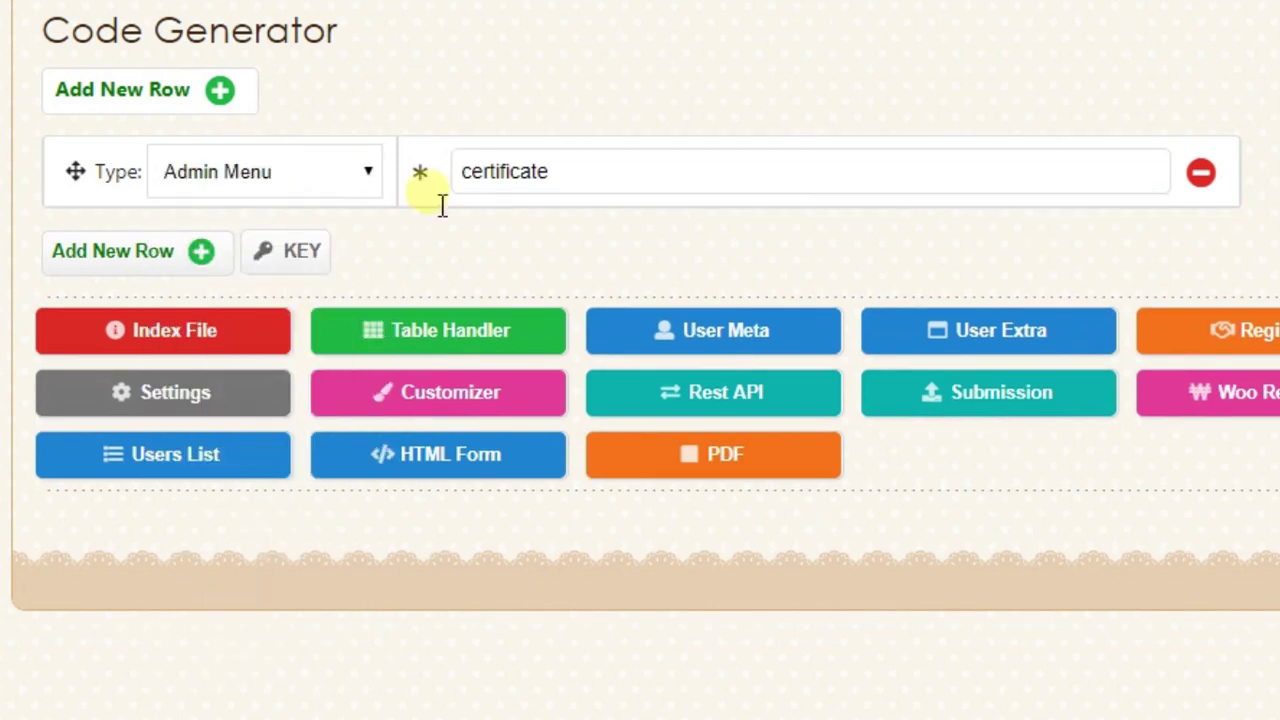
# - Add a Table row with columns certificate, student, course
pyautogui.click(150, 253)
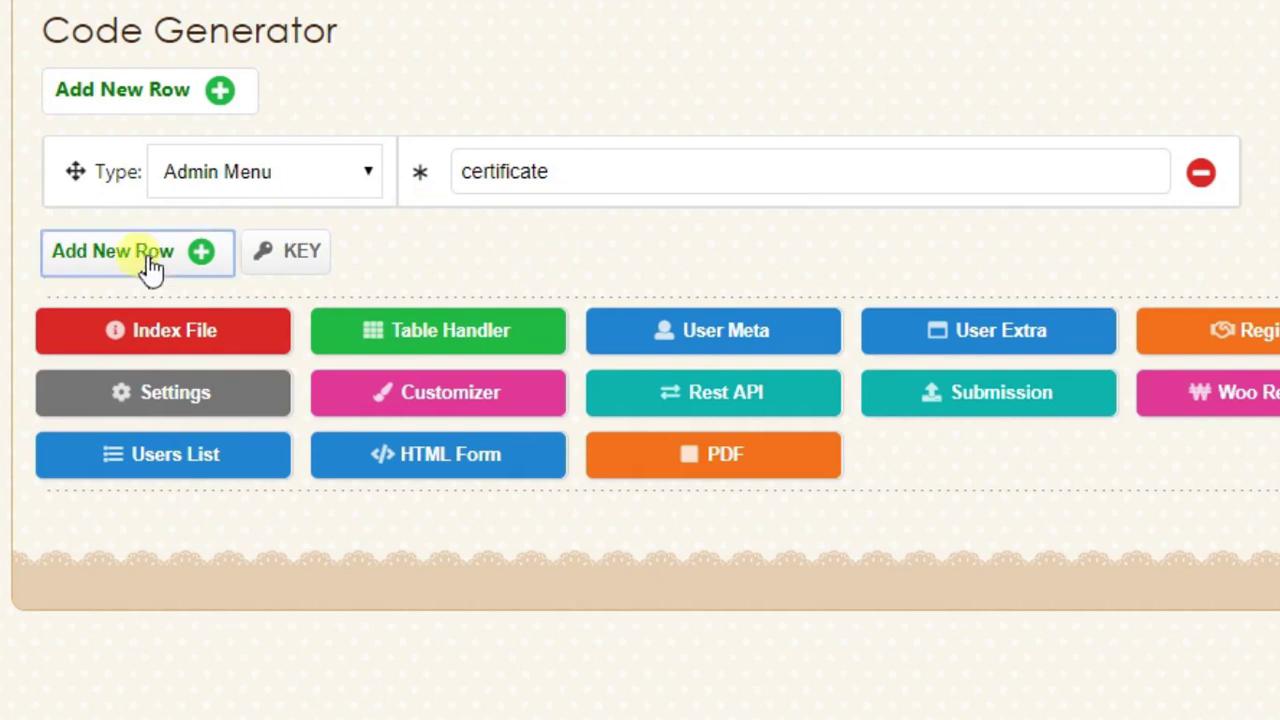
pyautogui.click(330, 250)
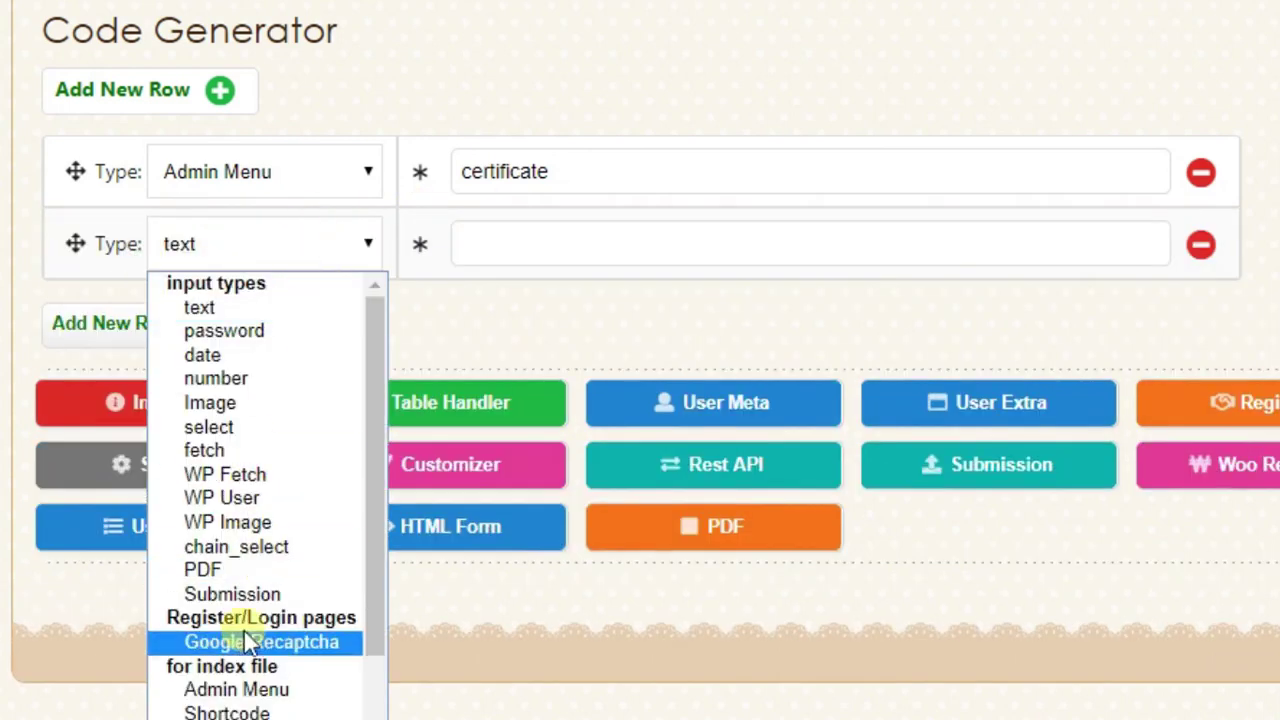
pyautogui.click(220, 700)
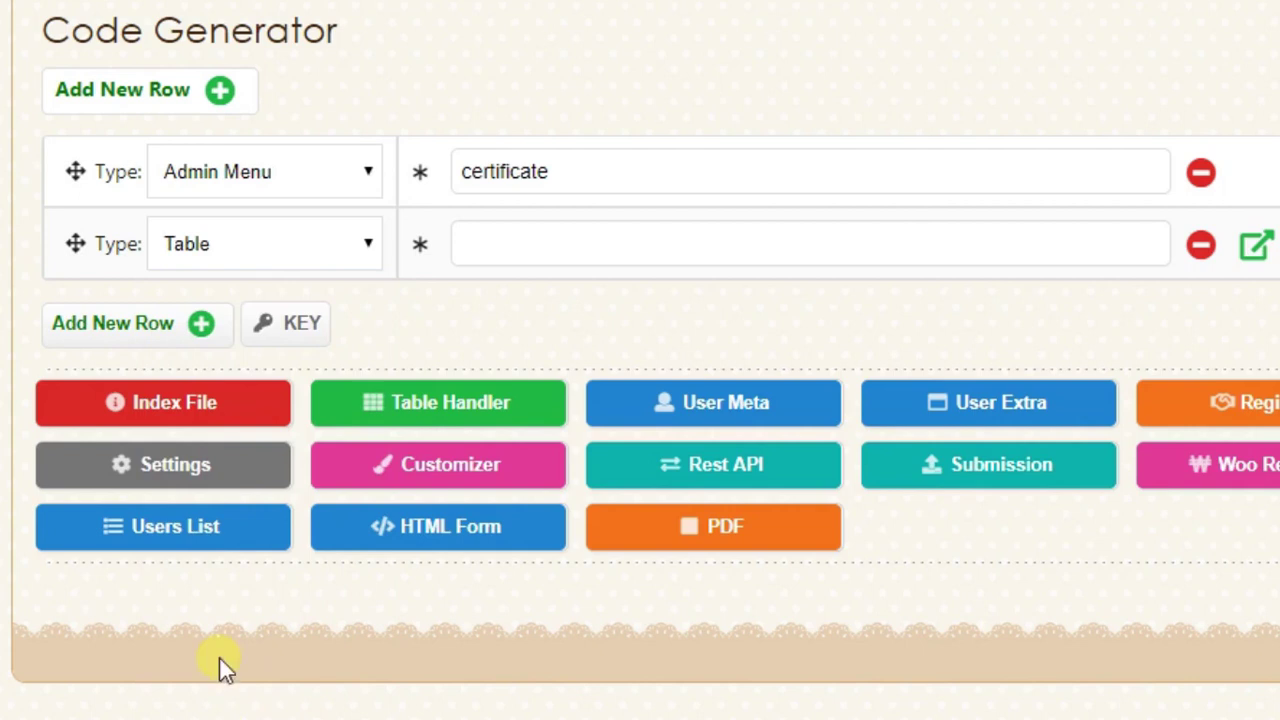
pyautogui.click(520, 250)
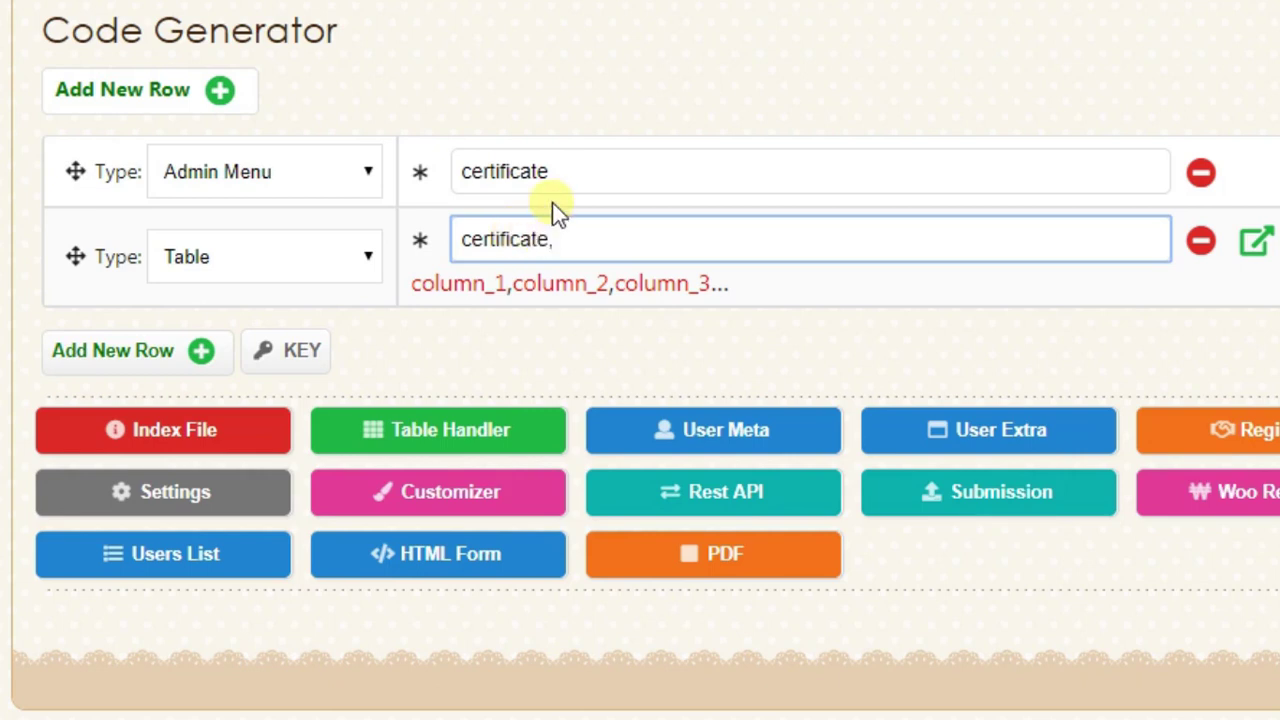
pyautogui.write('student,course')
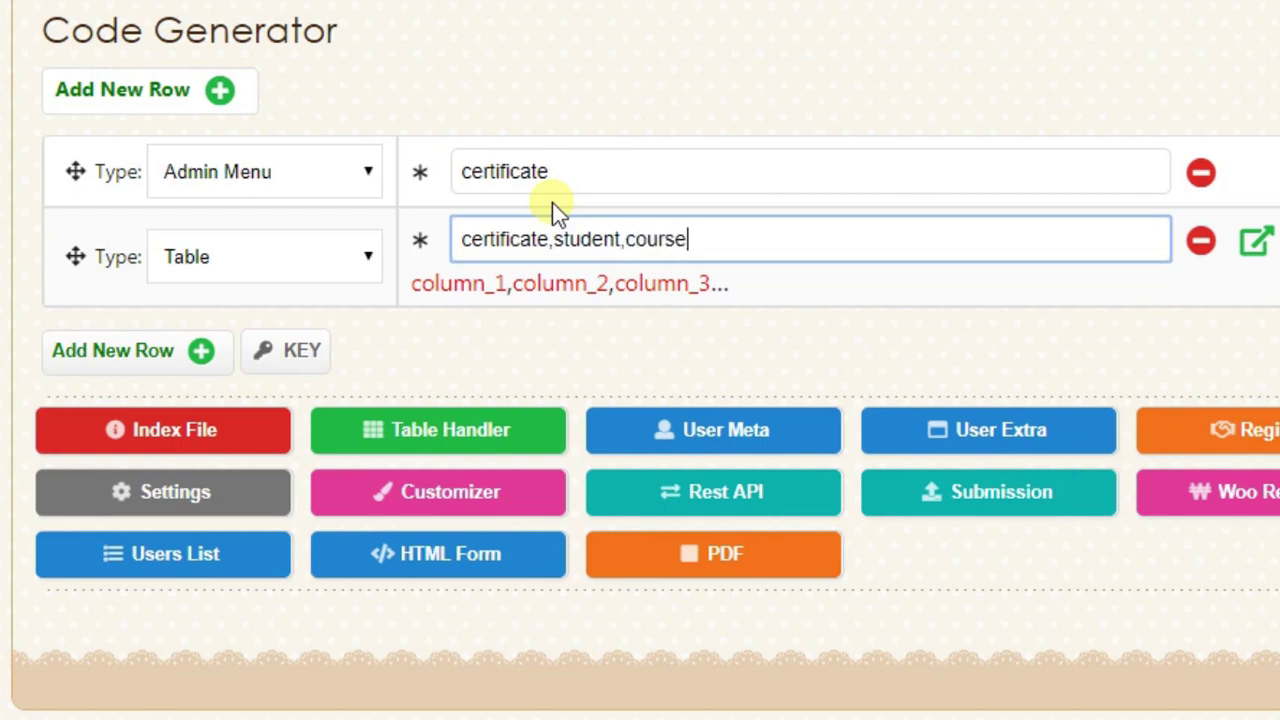
pyautogui.click(563, 357)
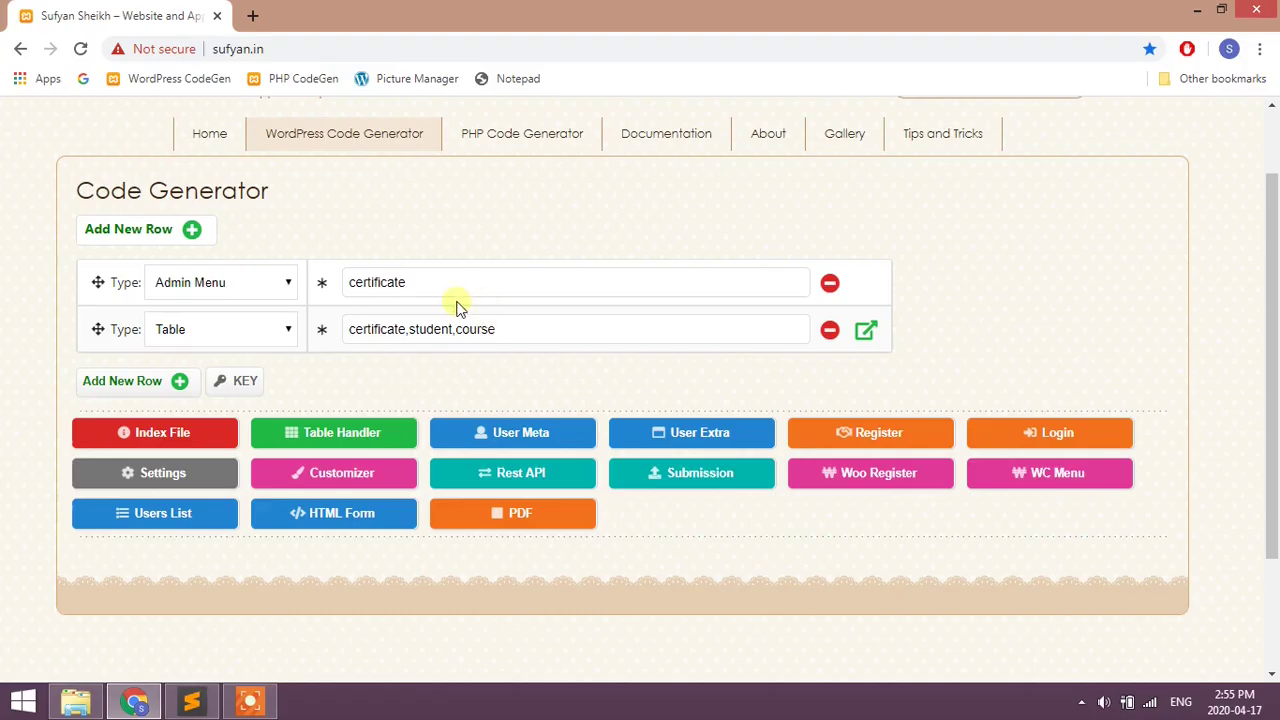
# - Generate the Certificate Plugin index.php code and select all of it for copying
pyautogui.click(216, 436)
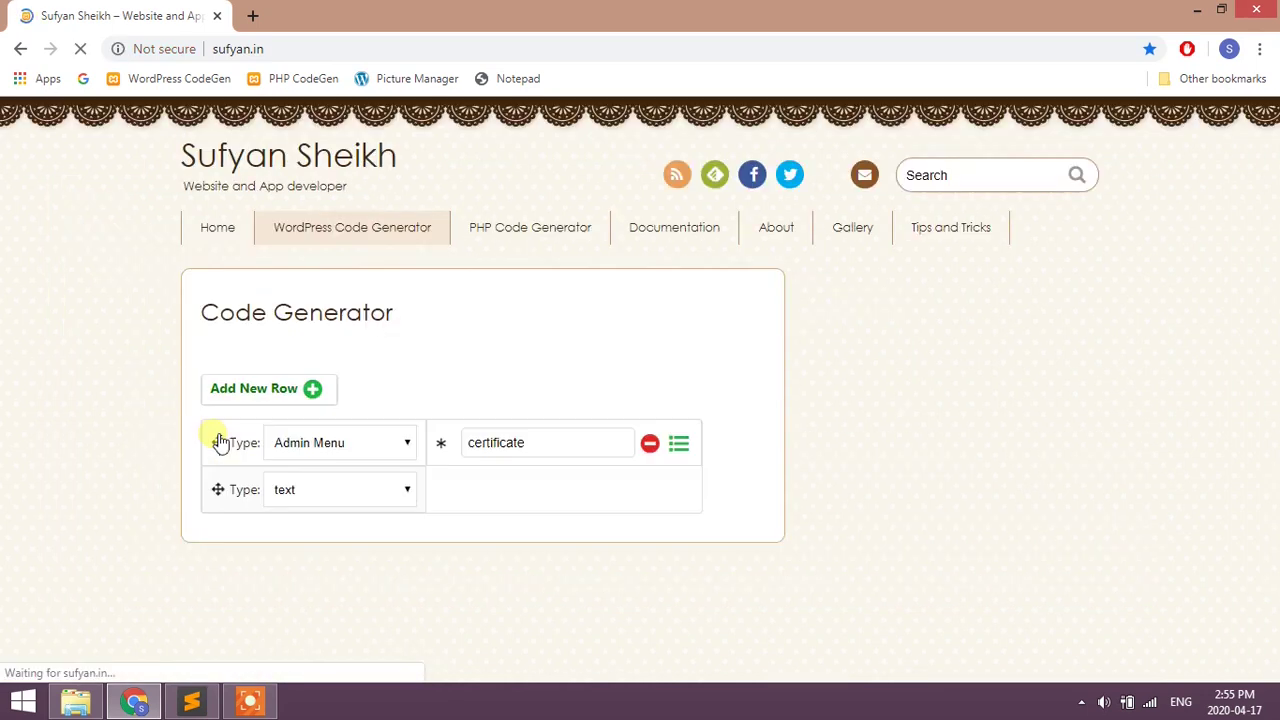
pyautogui.scroll(-1, 205, 395)
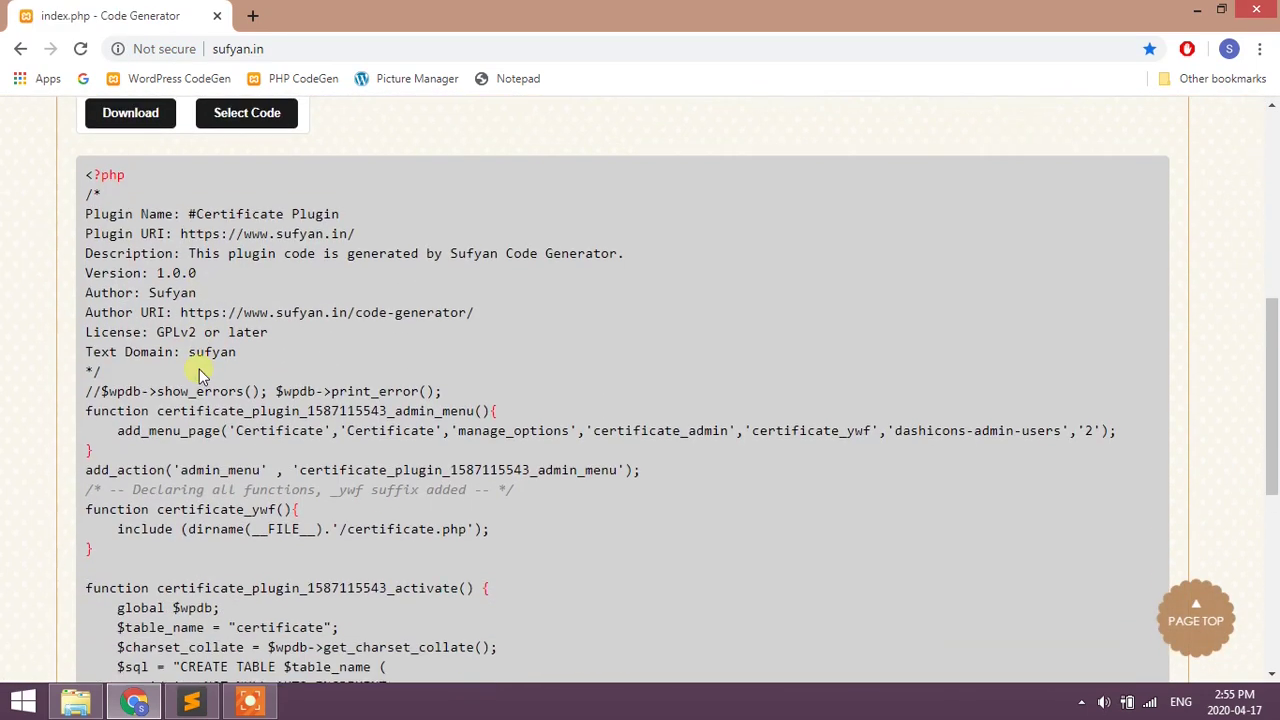
pyautogui.scroll(1, 199, 369)
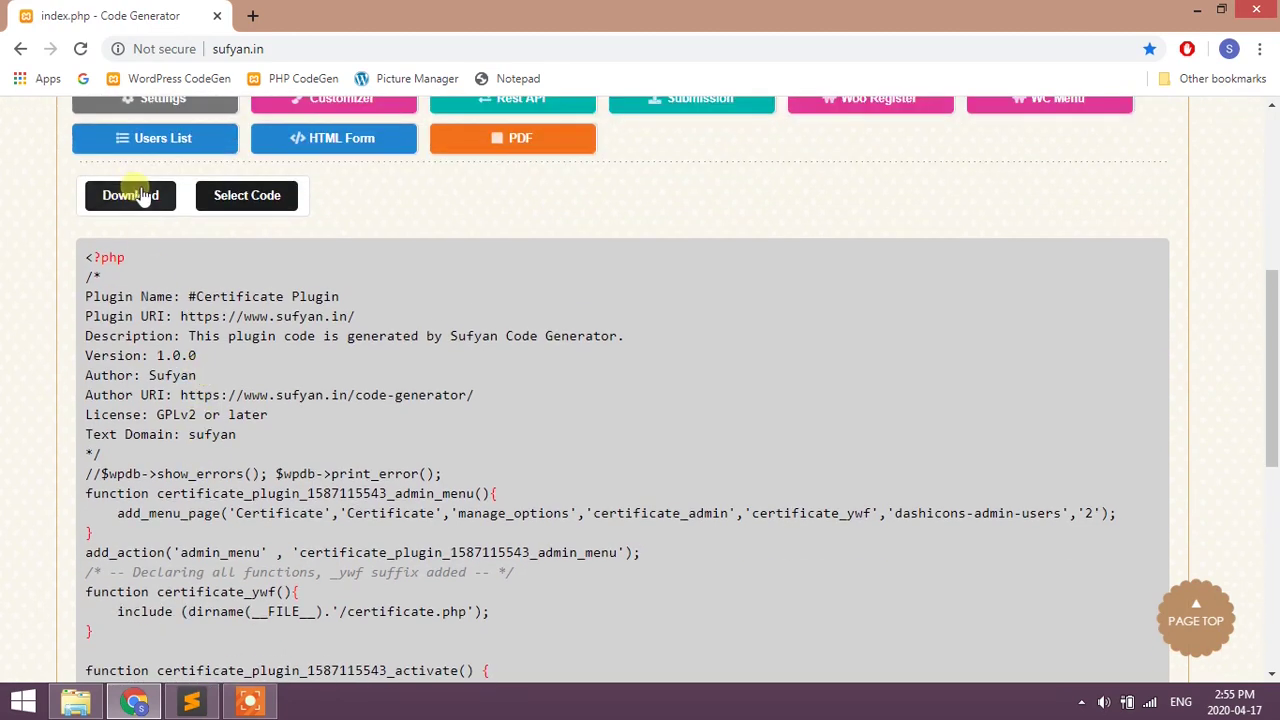
pyautogui.click(247, 196)
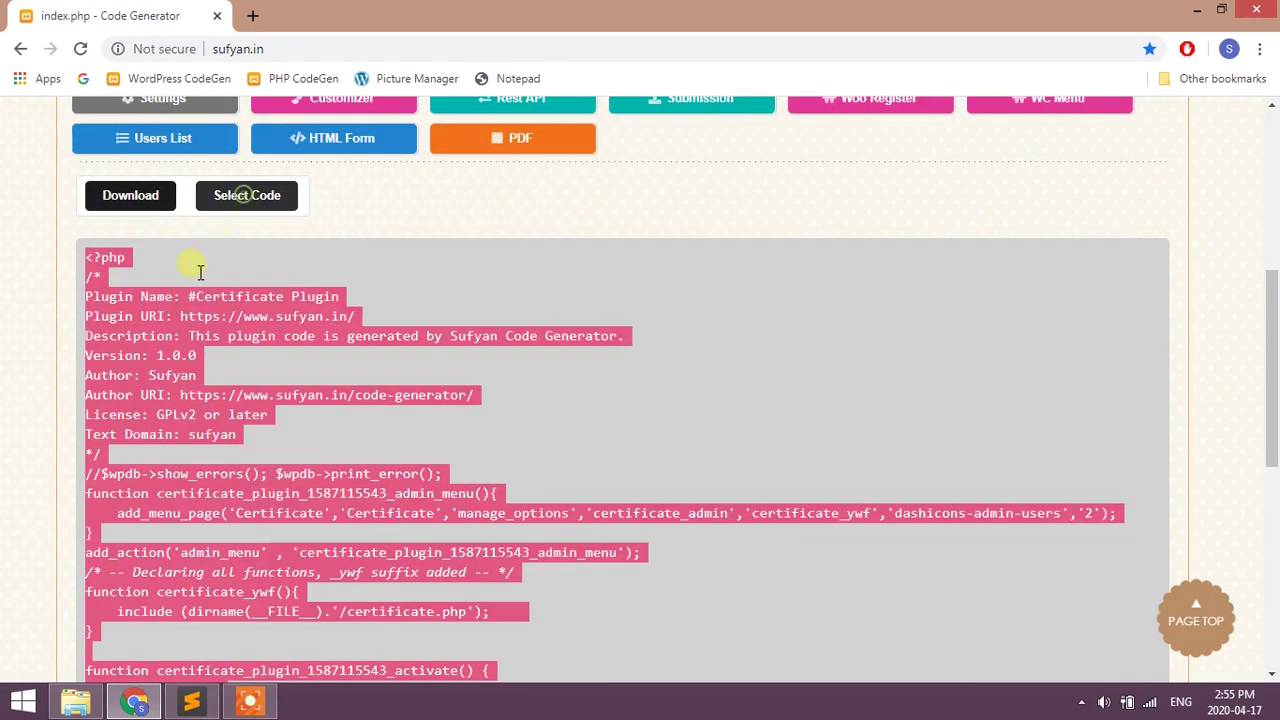
pyautogui.rightClick(172, 318)
# - Copy the index code into a new index.php file in the certificate folder
pyautogui.click(186, 332)
pyautogui.hotkey('alt', 'Tab')
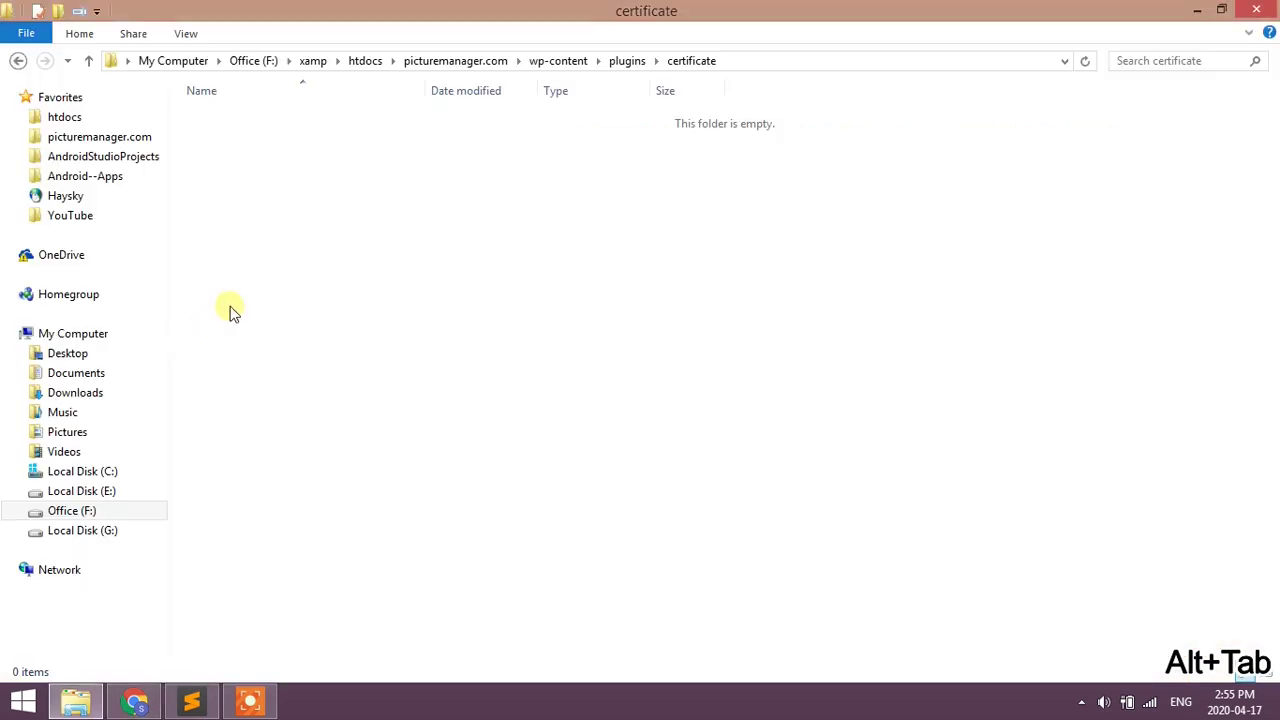
pyautogui.rightClick(285, 206)
pyautogui.moveTo(443, 480)
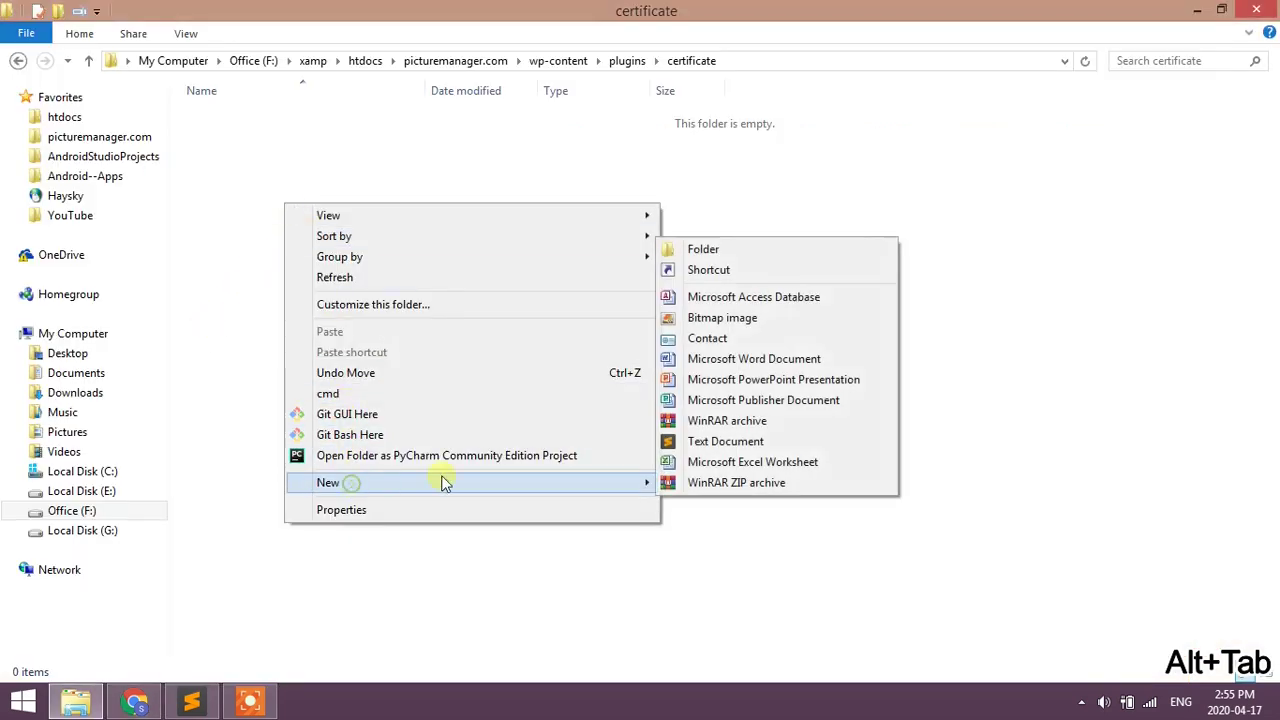
pyautogui.click(675, 443)
pyautogui.press('BackSpace')
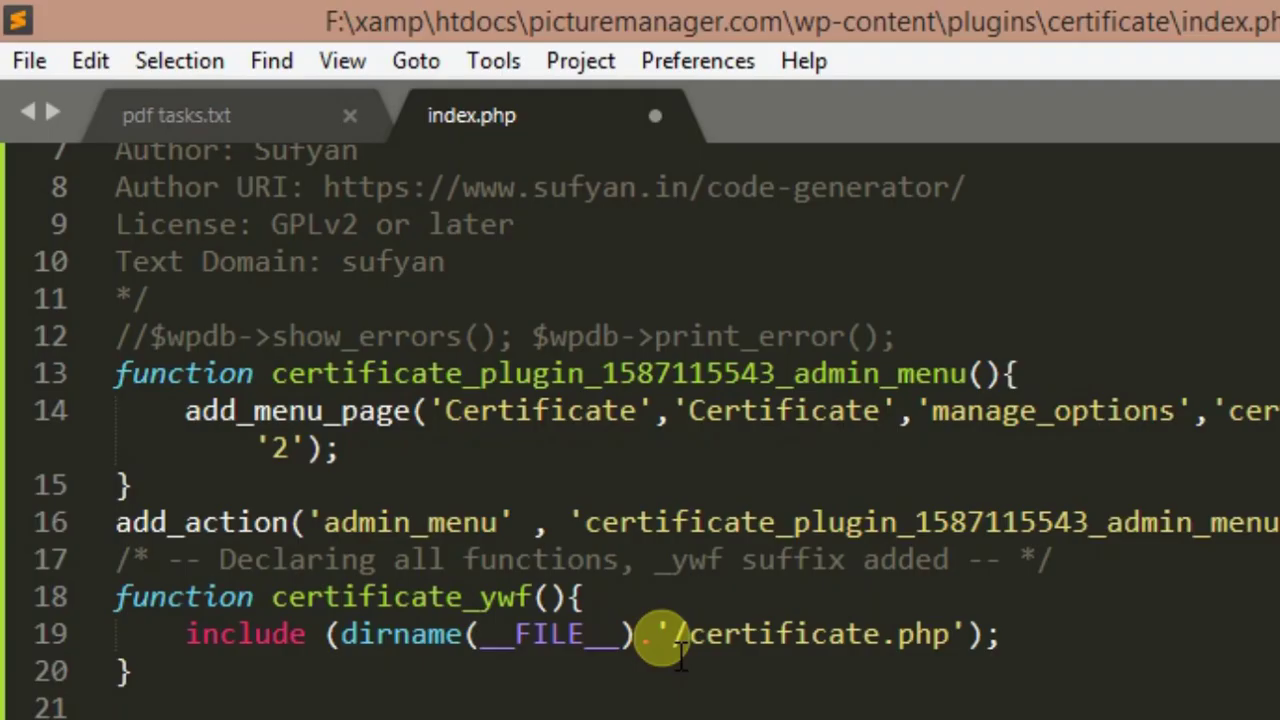
pyautogui.hotkey('alt', 'Tab')
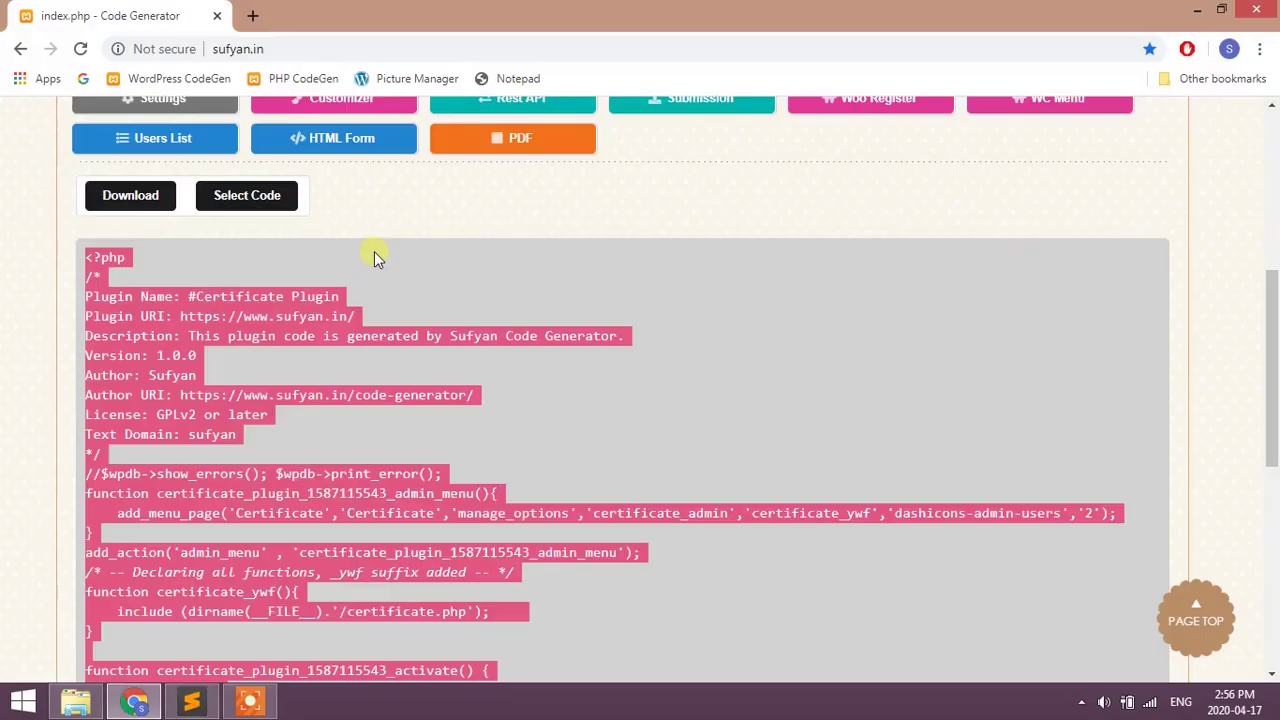
pyautogui.scroll(4, 376, 255)
pyautogui.click(391, 374)
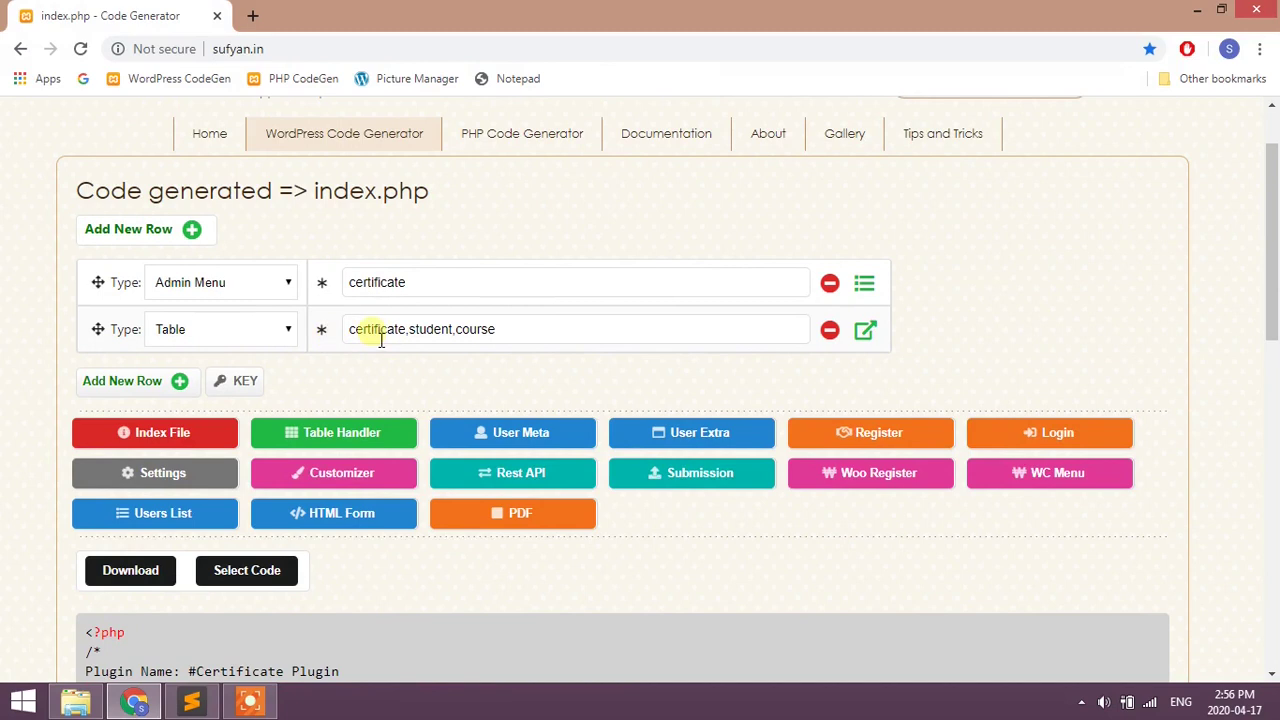
# - Generate the Table row's certificate.php page in a new tab and review it
pyautogui.moveTo(354, 338); pyautogui.dragTo(531, 330)
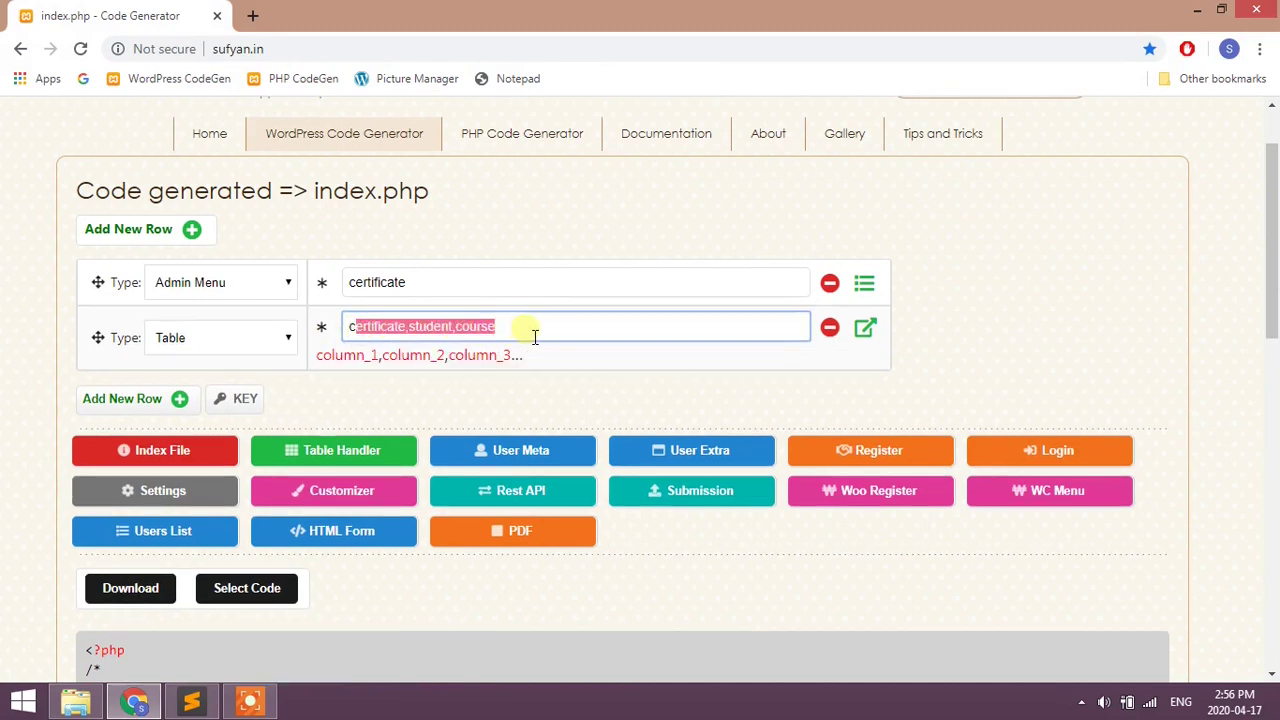
pyautogui.click(571, 380)
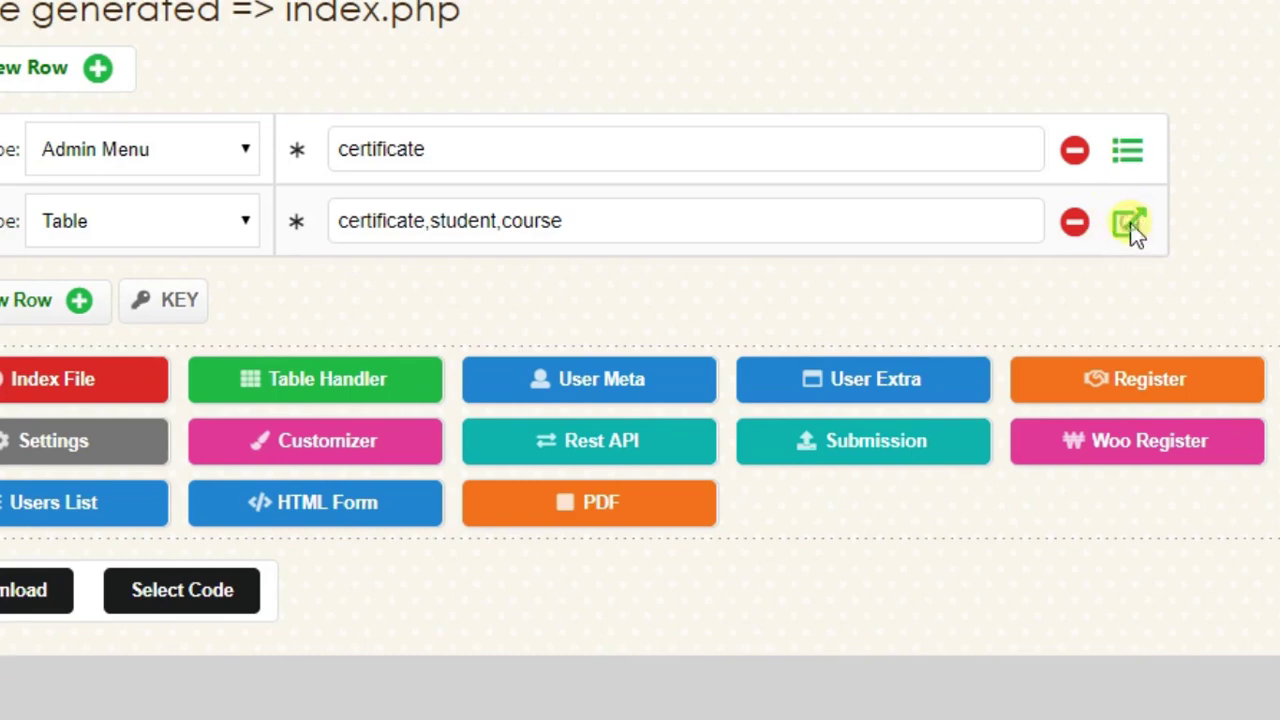
pyautogui.click(1130, 224)
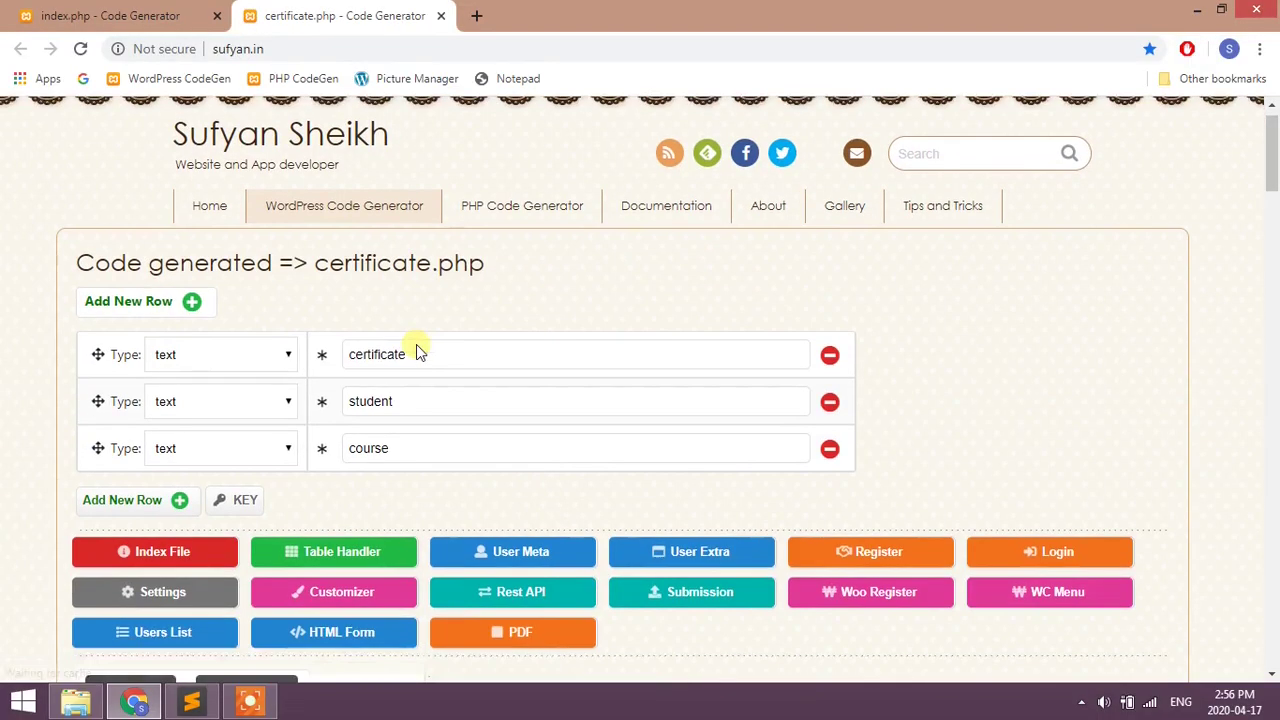
pyautogui.scroll(-1, 418, 352)
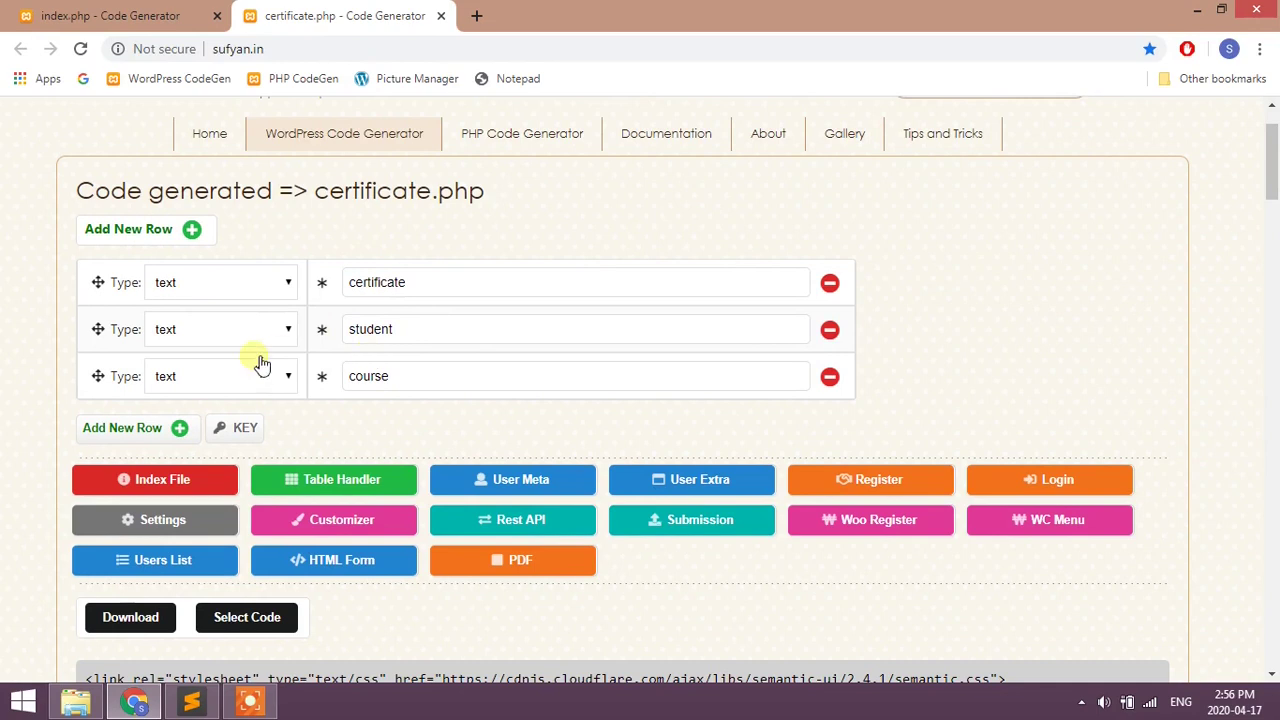
pyautogui.scroll(-1, 411, 390)
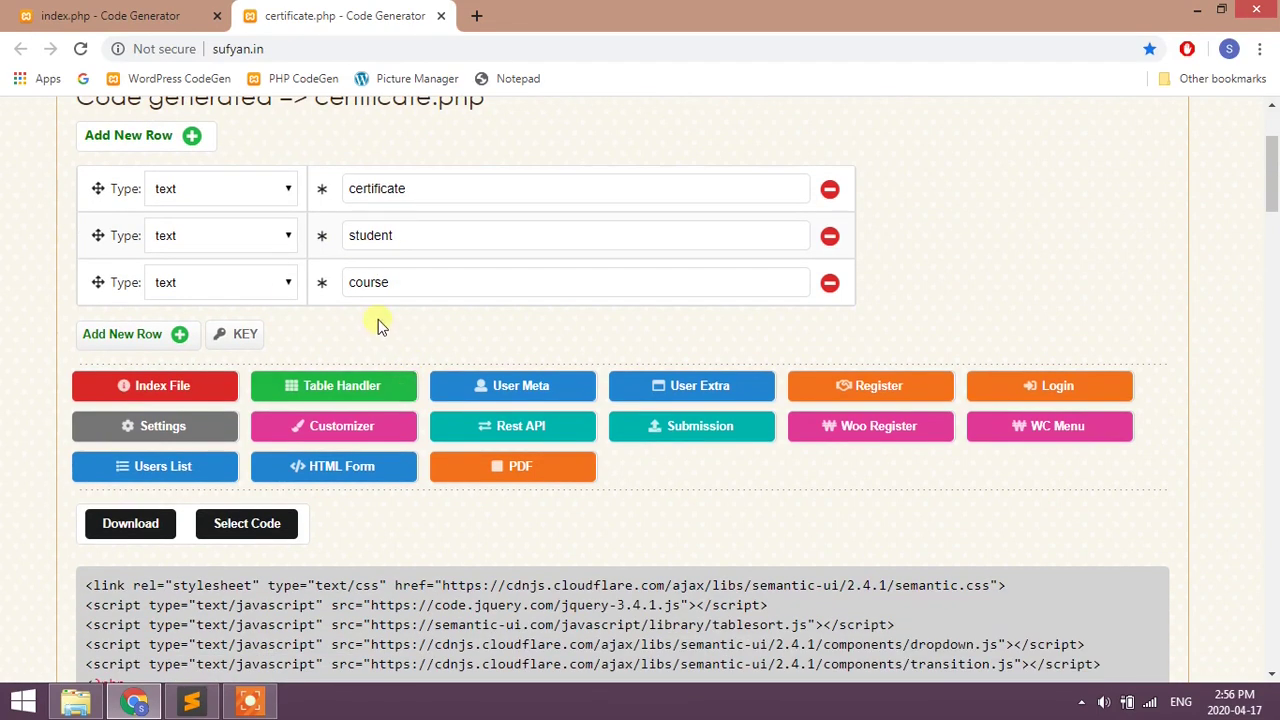
pyautogui.scroll(-2, 375, 328)
pyautogui.scroll(3, 371, 340)
pyautogui.scroll(-1, 371, 370)
# - Add a fourth row of type PDF with value id,certificate1
pyautogui.click(179, 336)
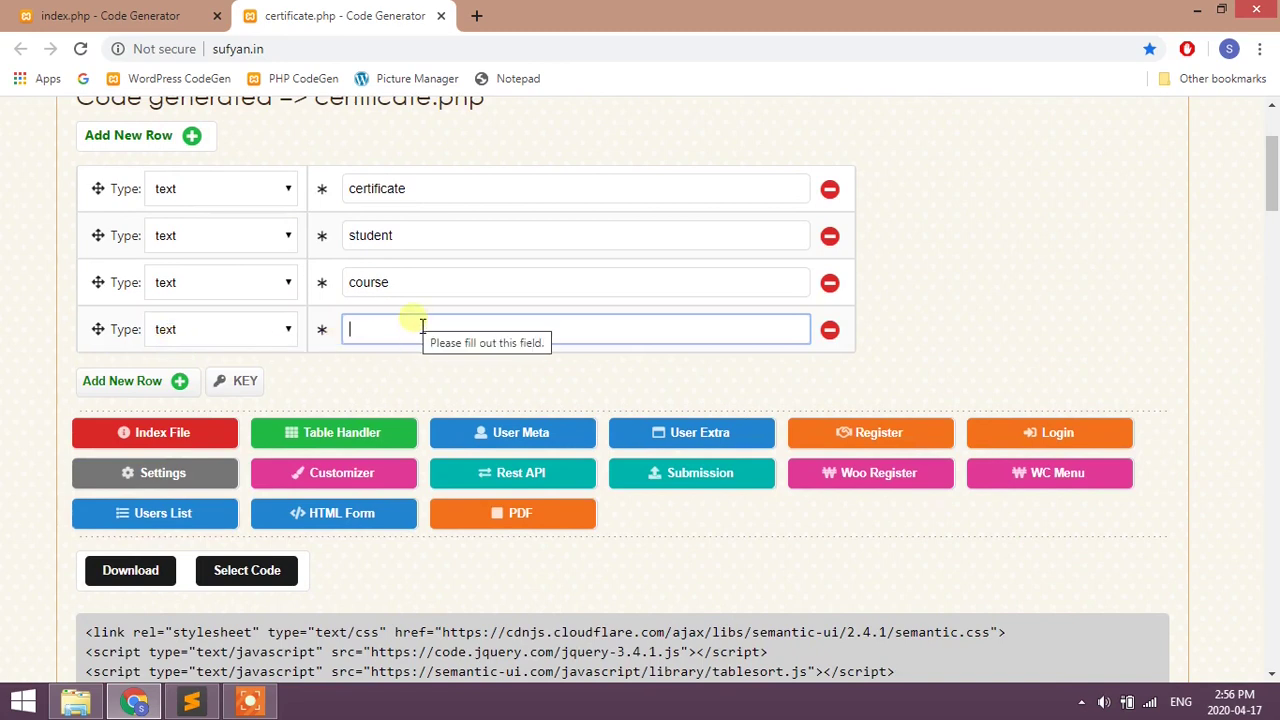
pyautogui.click(273, 338)
pyautogui.scroll(-2, 237, 586)
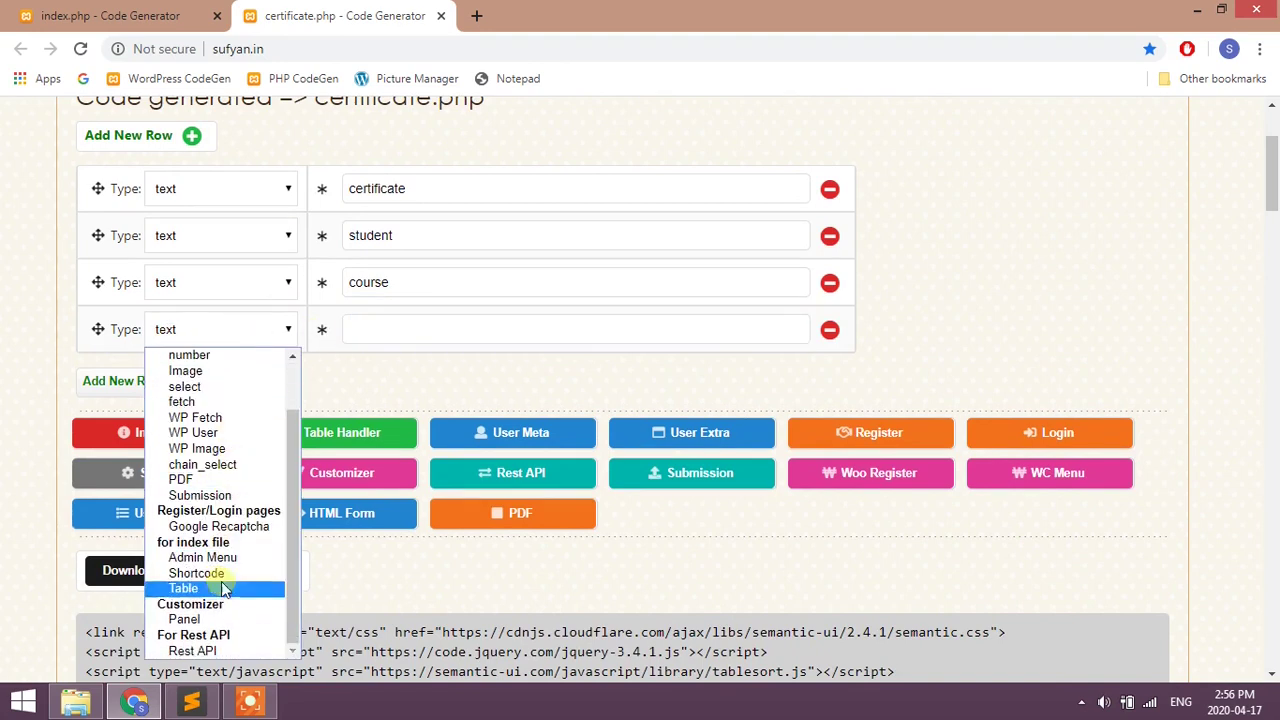
pyautogui.click(183, 479)
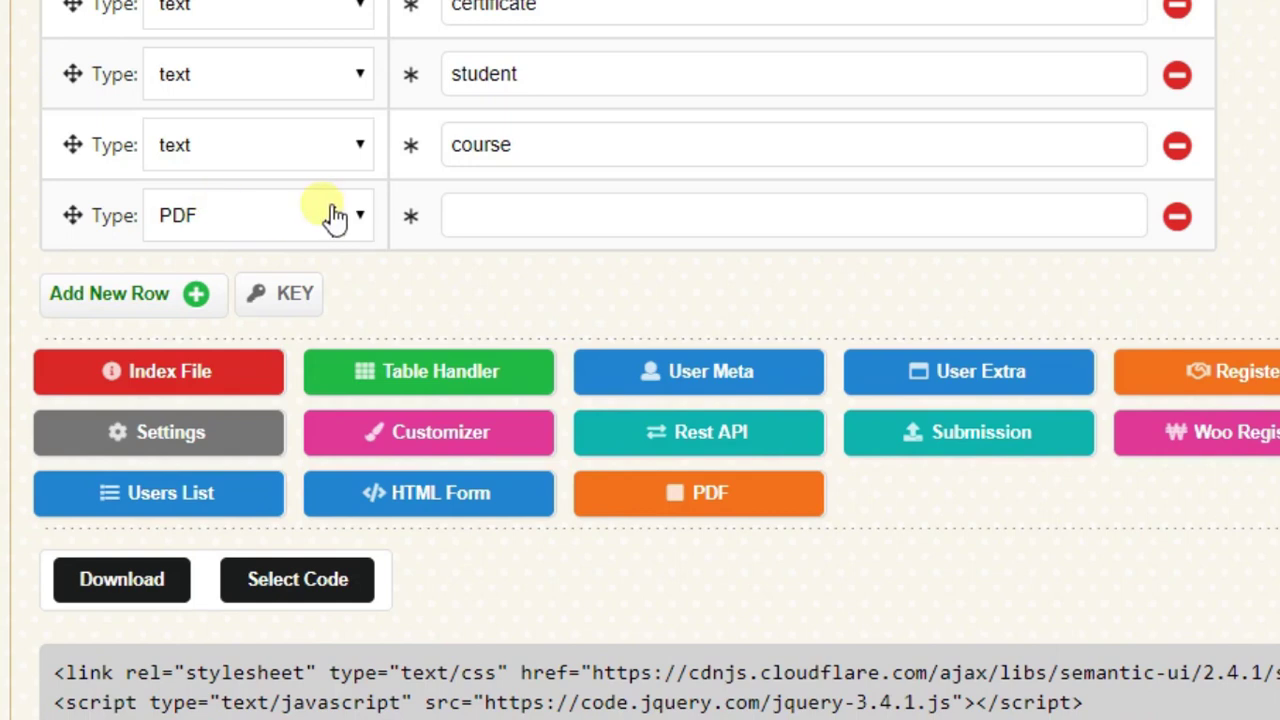
pyautogui.click(506, 217)
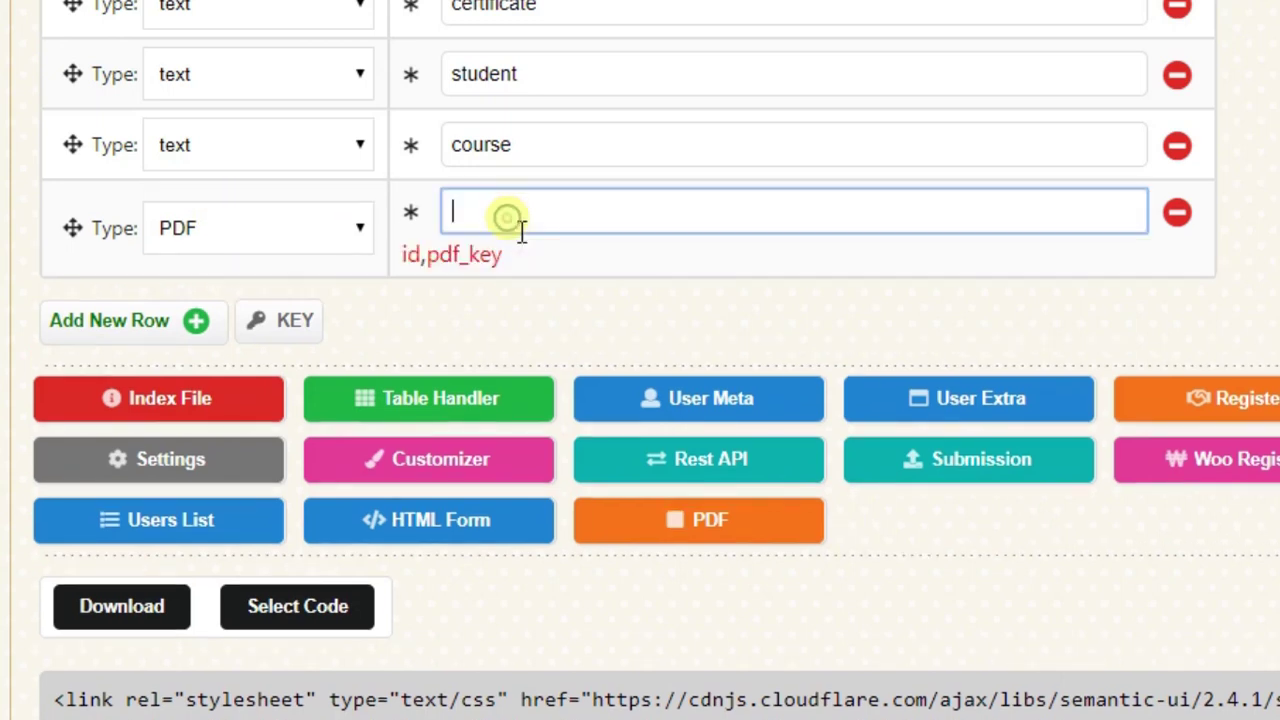
pyautogui.write('id,certificate1')
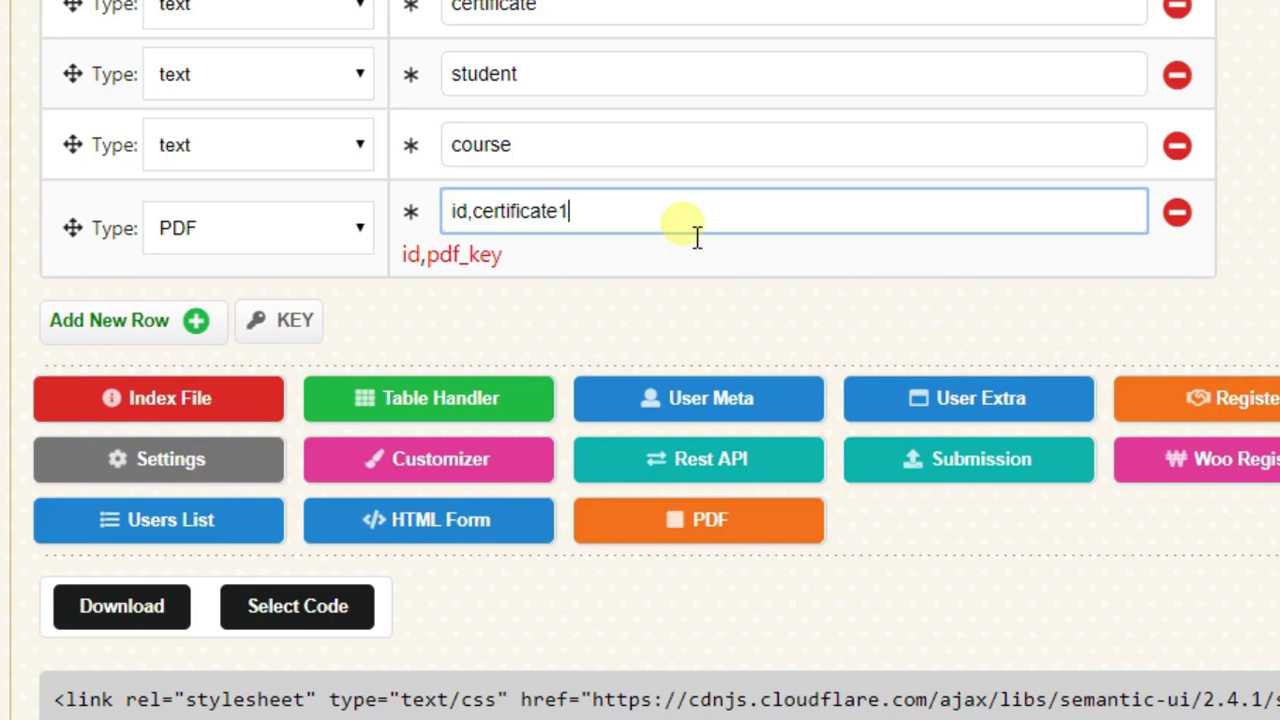
pyautogui.doubleClick(548, 212)
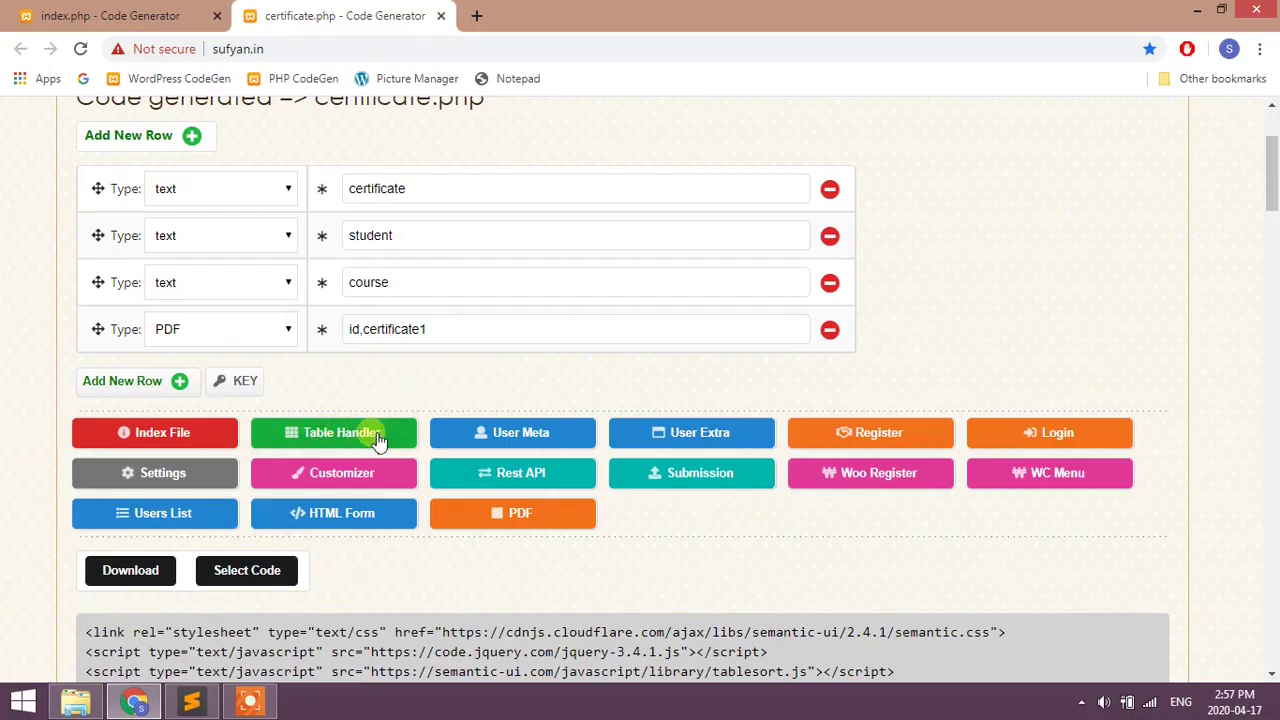
# - Regenerate the certificate.php table-handler code with the Certificate1 PDF link and copy it
pyautogui.click(387, 432)
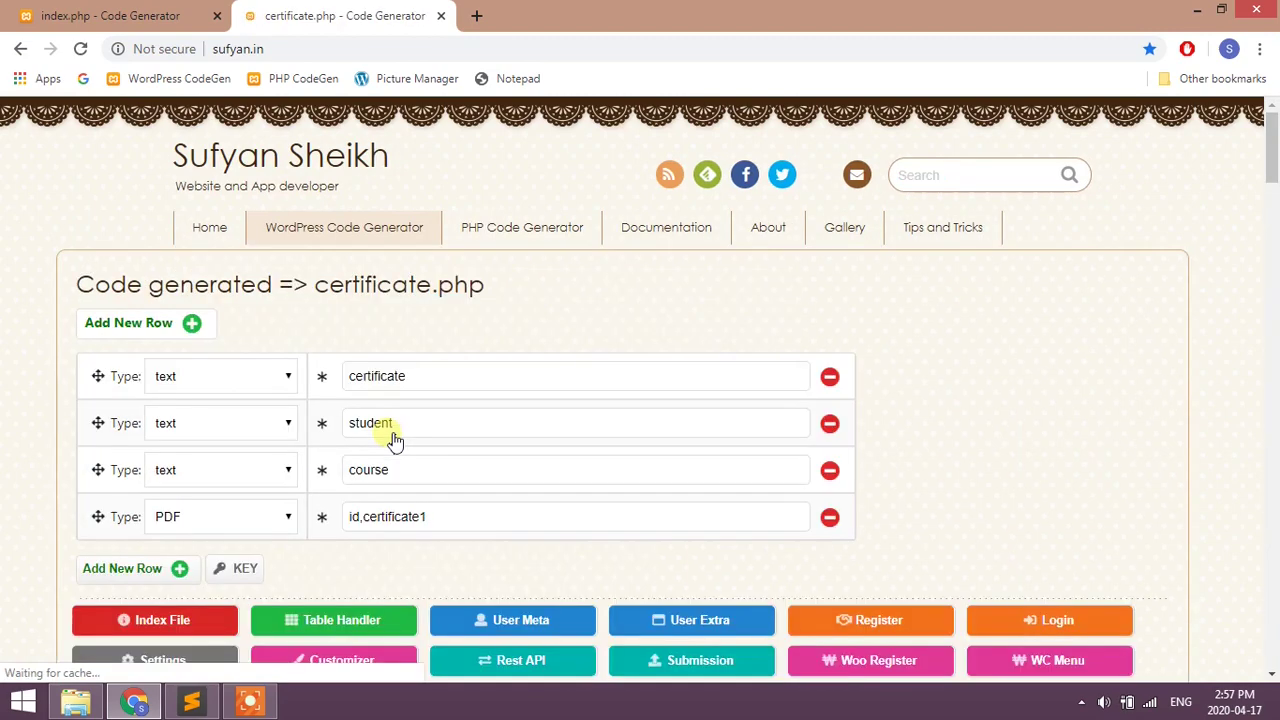
pyautogui.scroll(-9, 395, 440)
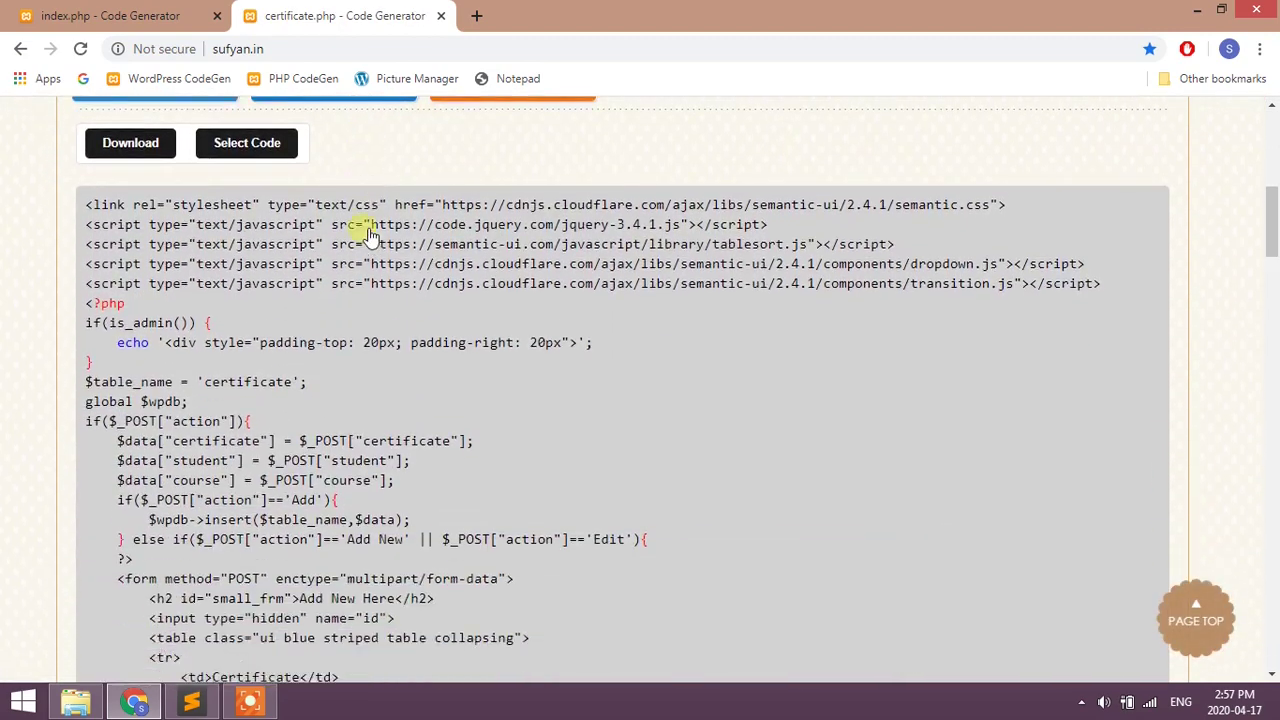
pyautogui.scroll(-7, 355, 200)
pyautogui.scroll(8, 354, 209)
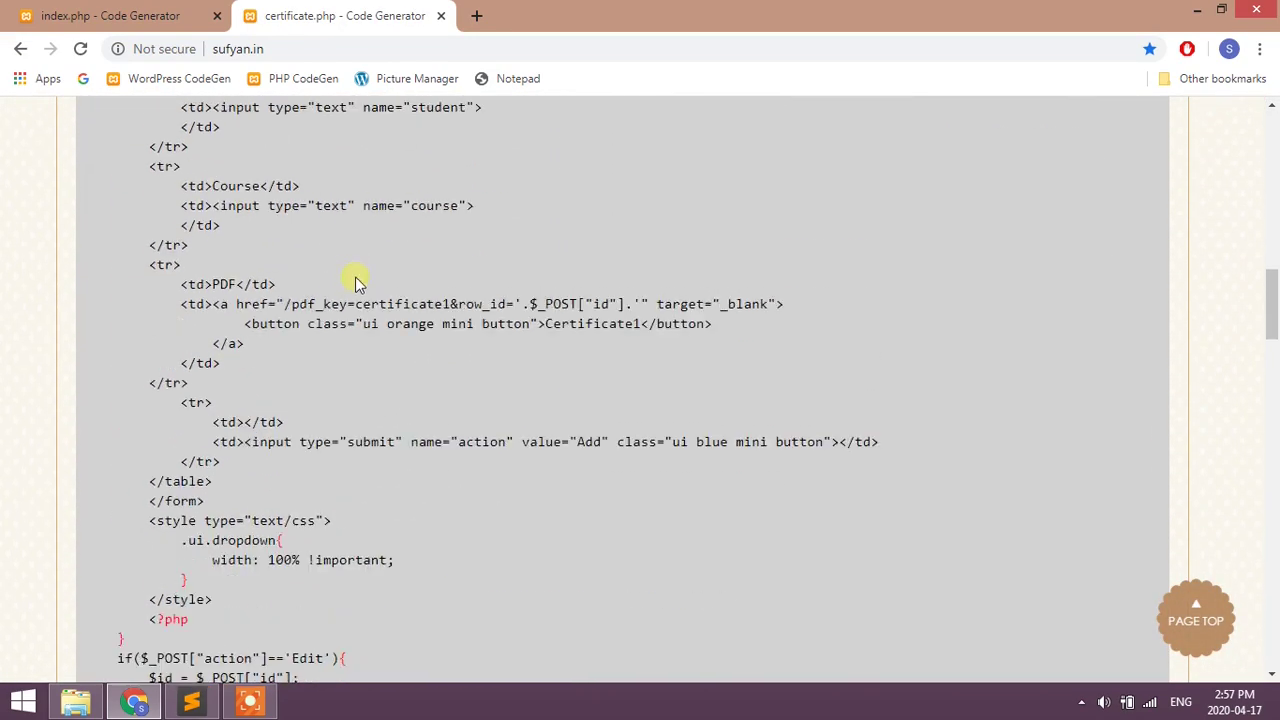
pyautogui.scroll(3, 317, 271)
pyautogui.scroll(-2, 300, 272)
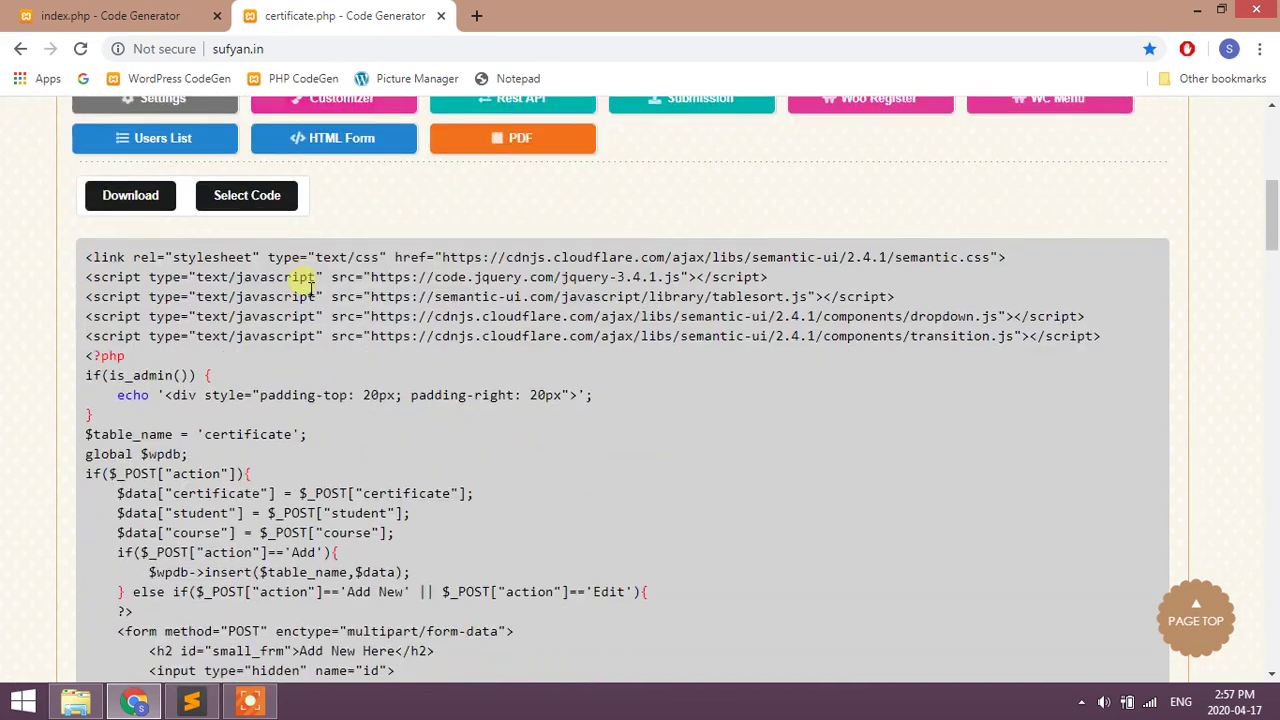
pyautogui.click(247, 197)
pyautogui.rightClick(215, 264)
pyautogui.click(240, 276)
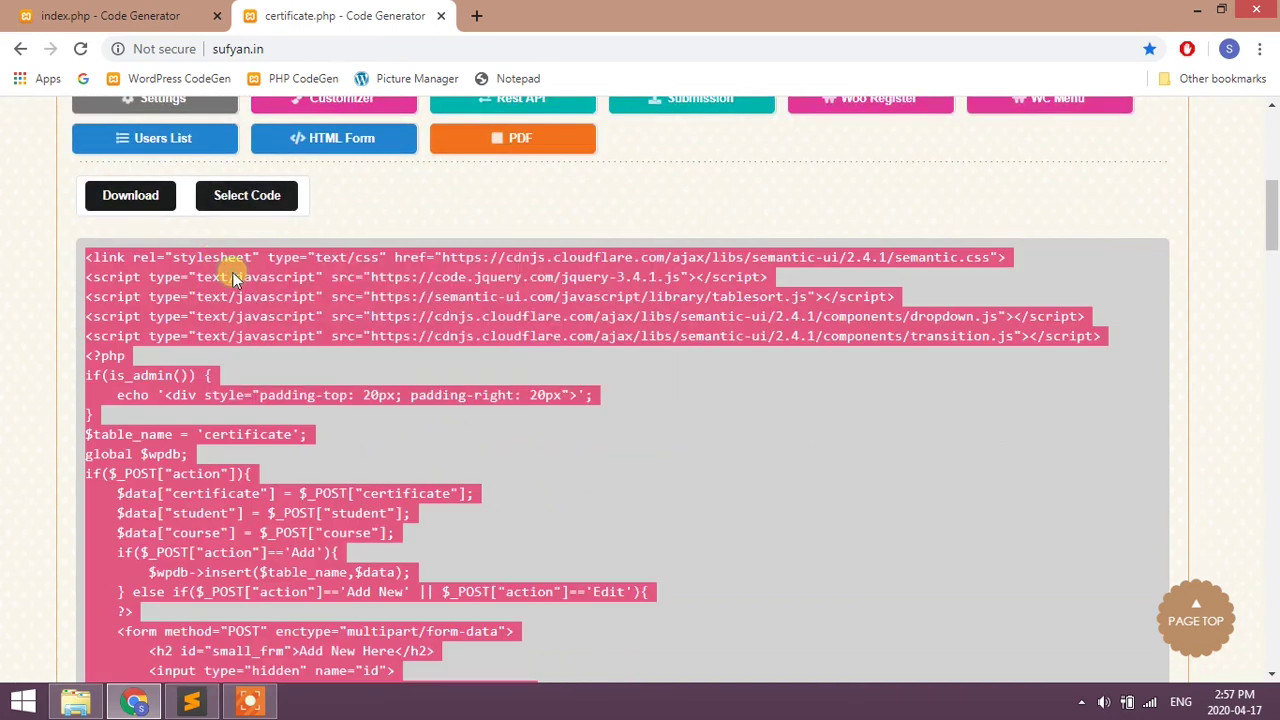
pyautogui.hotkey('alt', 'Tab')
pyautogui.hotkey('alt', 'Tab')
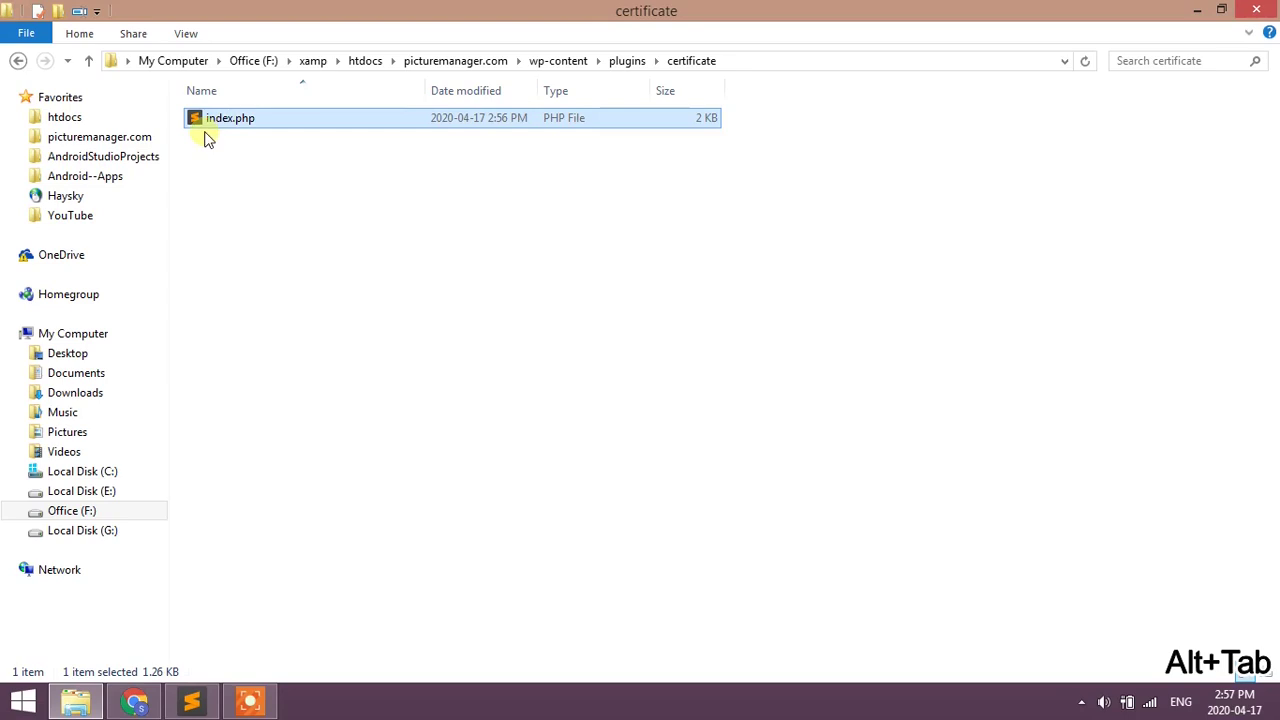
# - Create a new file named certificate.php in the certificate folder, removing the .txt extension
pyautogui.rightClick(205, 136)
pyautogui.moveTo(320, 412)
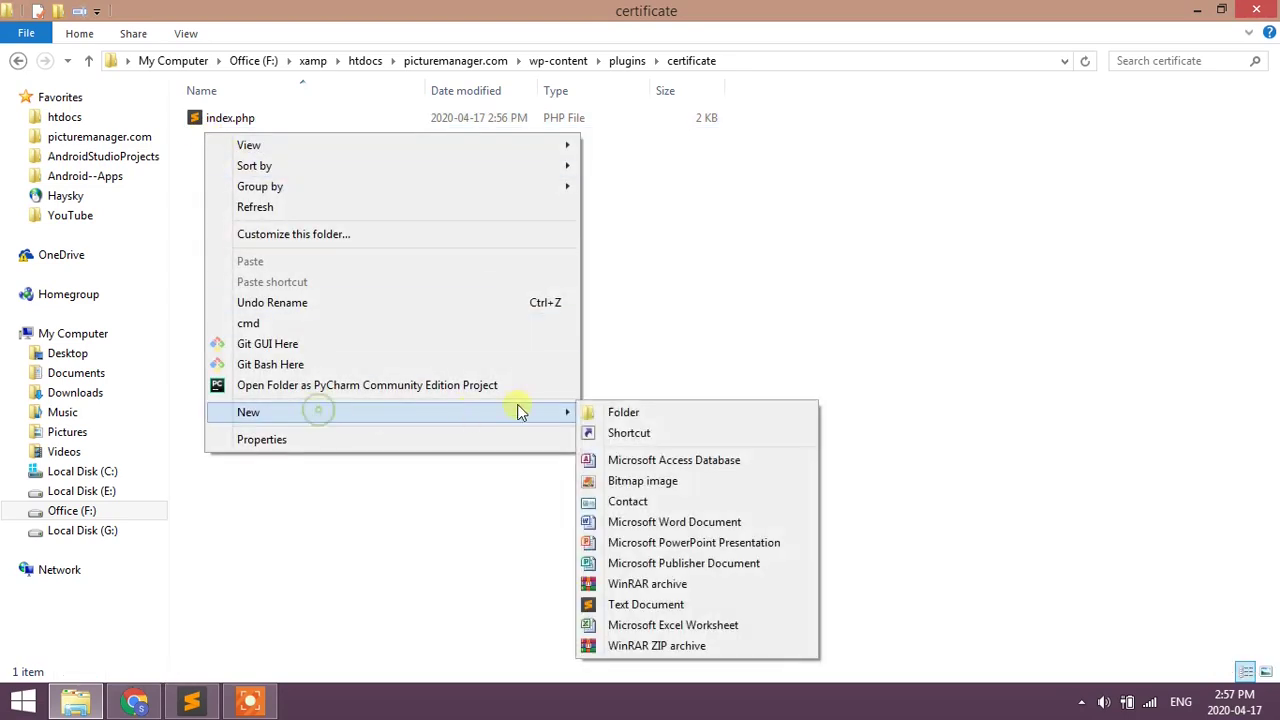
pyautogui.click(640, 604)
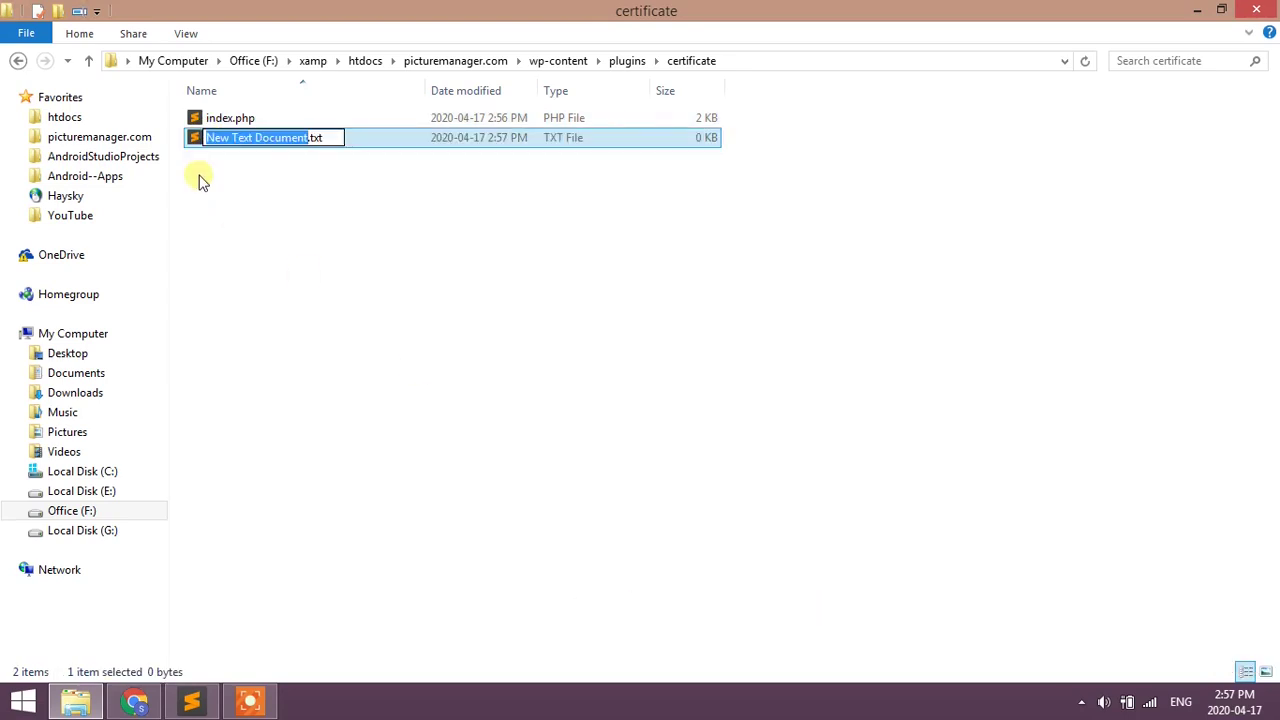
pyautogui.write('certif')
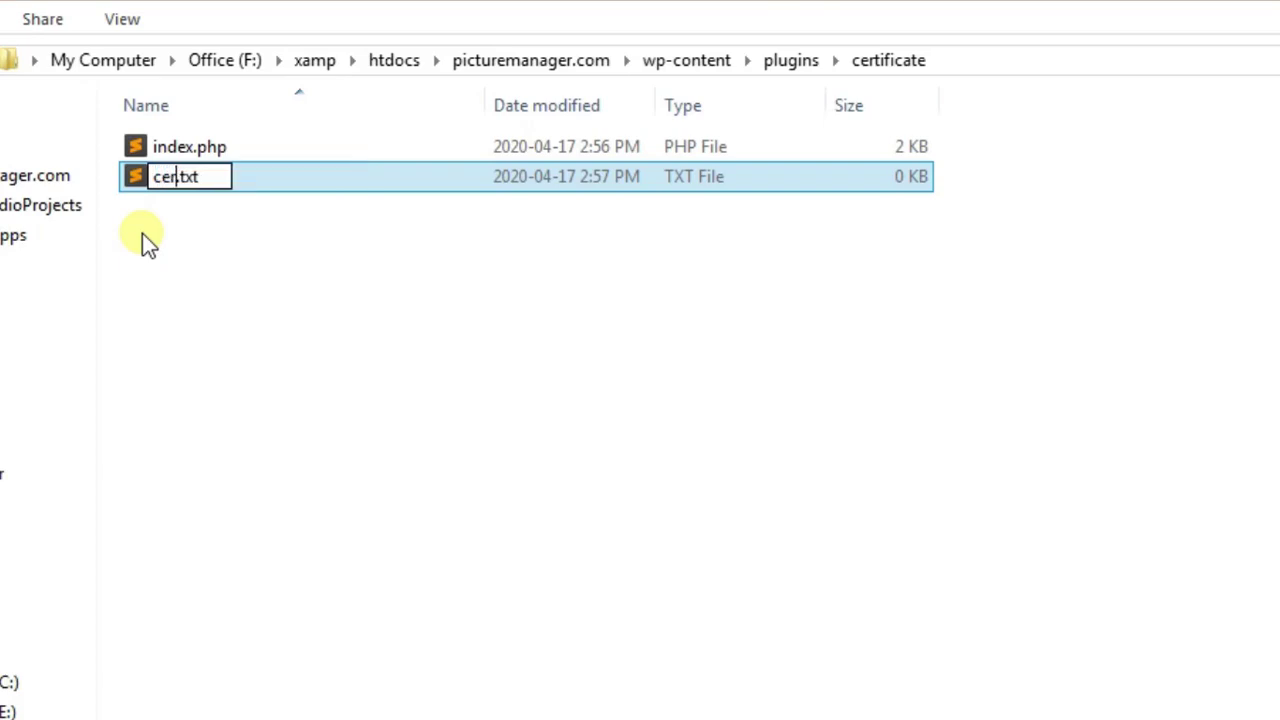
pyautogui.write('icate')
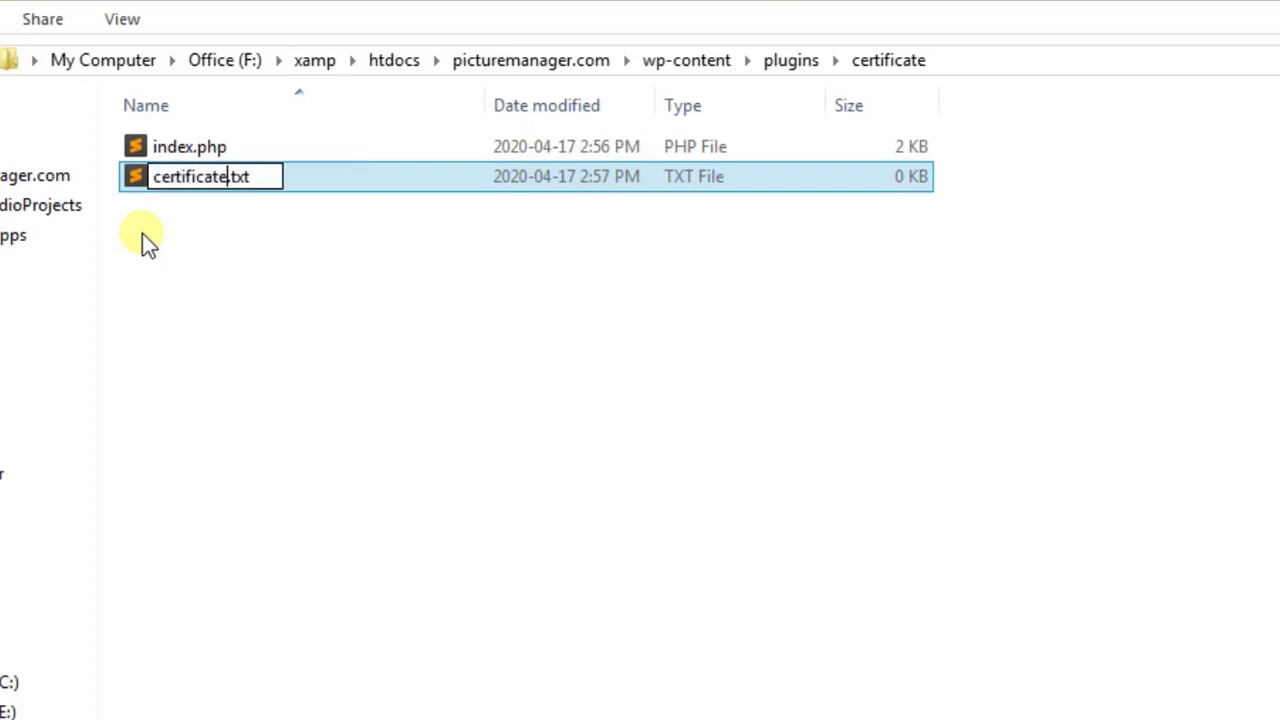
pyautogui.write('.php')
pyautogui.press('BackSpace')
pyautogui.press('BackSpace')
pyautogui.press('BackSpace')
pyautogui.write('.php')
pyautogui.press('Delete')
pyautogui.press('Delete')
pyautogui.press('Delete')
pyautogui.press('Delete')
# - Confirm the certificate.php name, then paste and save the table-handler code in it
pyautogui.press('Return')
pyautogui.press('Return')
pyautogui.hotkey('ctrl', 'v')
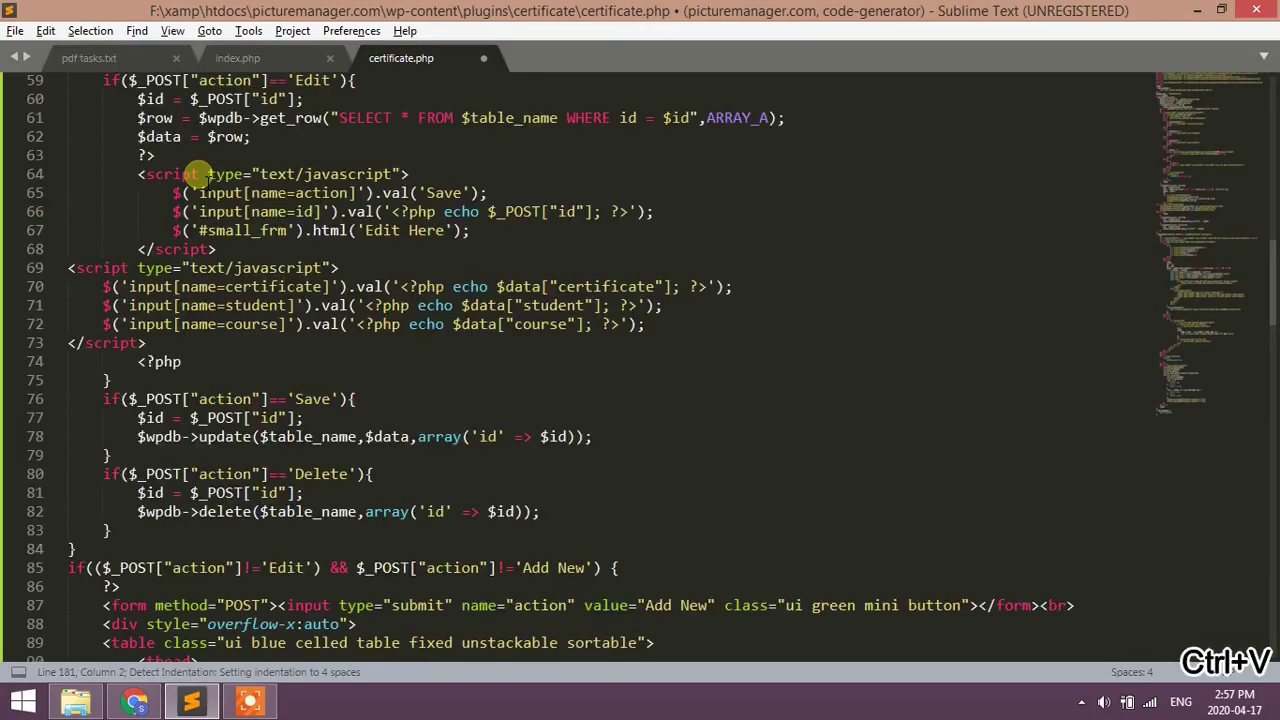
pyautogui.hotkey('ctrl', 's')
# - Mark the 'Background image (PowerPoint)' task on line 5 of the to-do list
pyautogui.hotkey('alt', 'Tab')
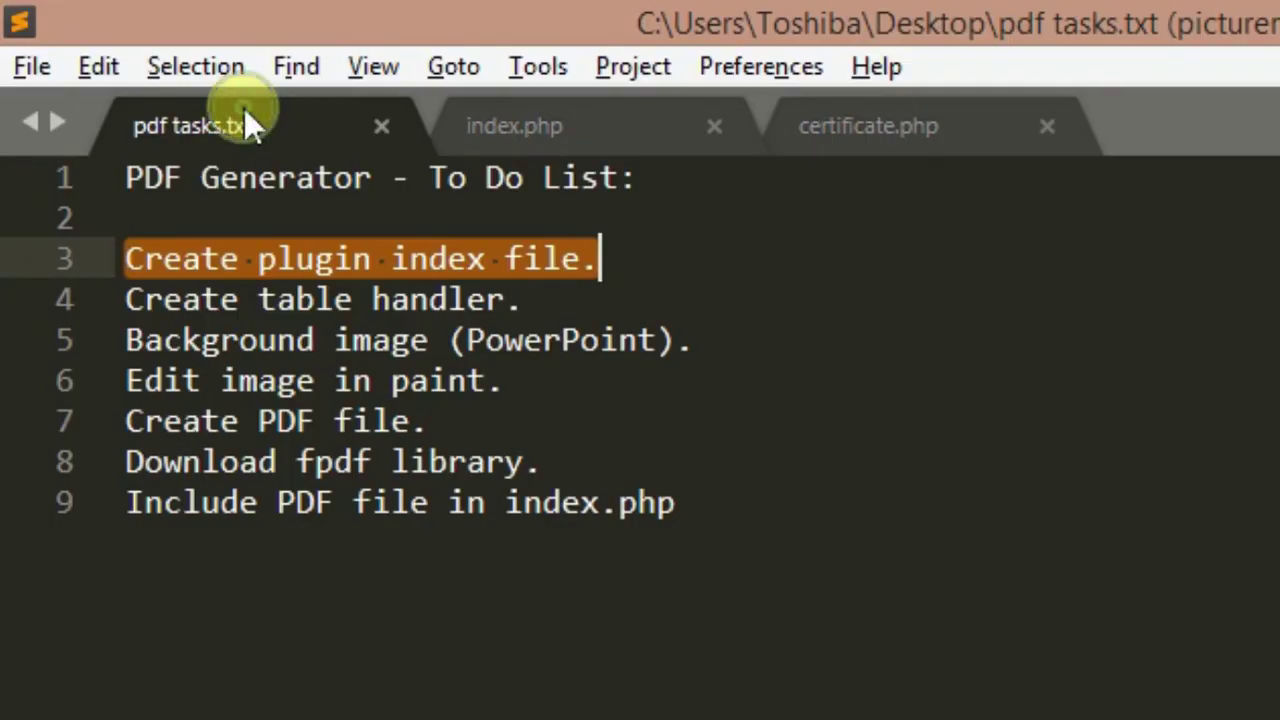
pyautogui.moveTo(127, 340); pyautogui.dragTo(429, 341)
pyautogui.moveTo(431, 341); pyautogui.dragTo(694, 352)
pyautogui.click(710, 340)
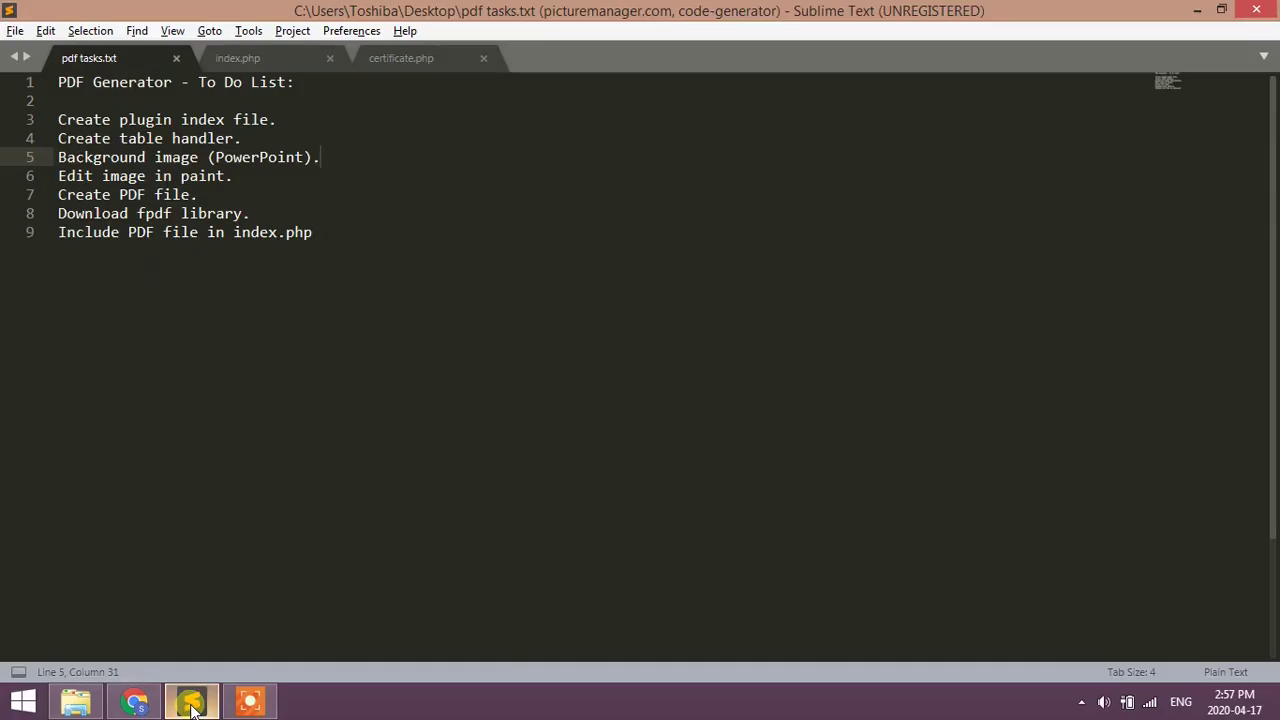
pyautogui.click(192, 706)
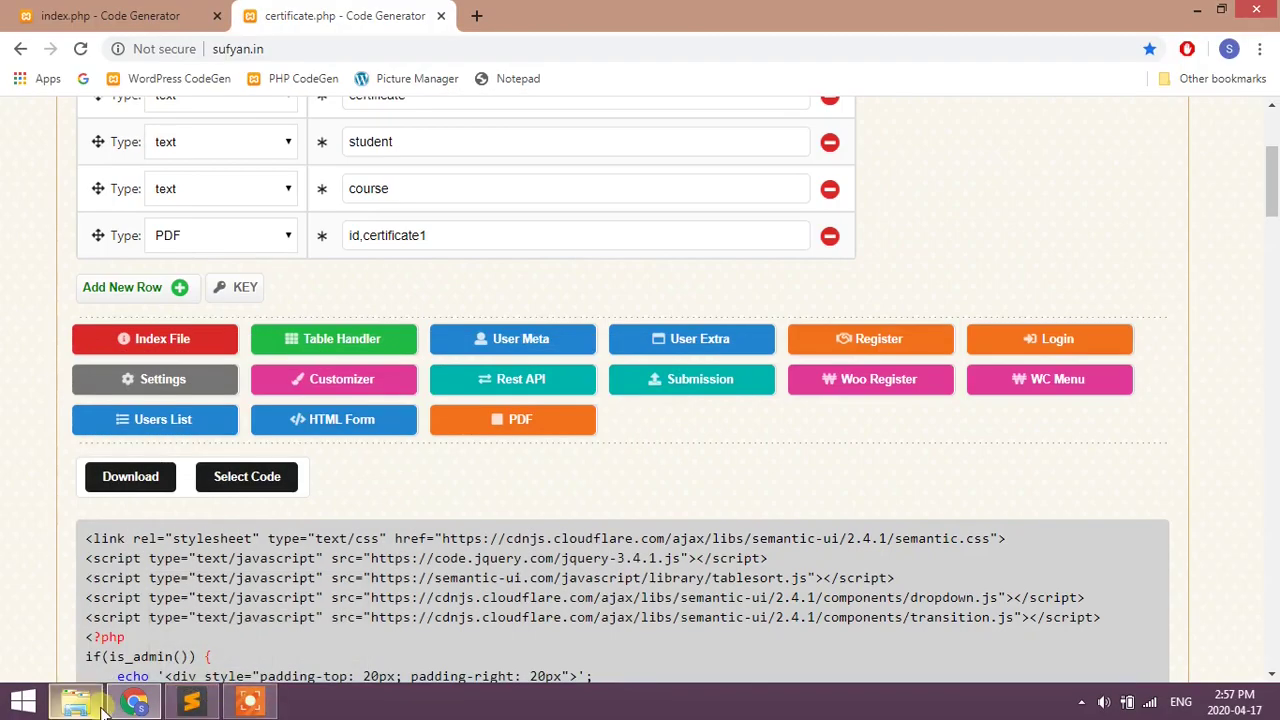
# - Create a PowerPoint presentation named new.pptx in the certificate folder and open it
pyautogui.click(135, 706)
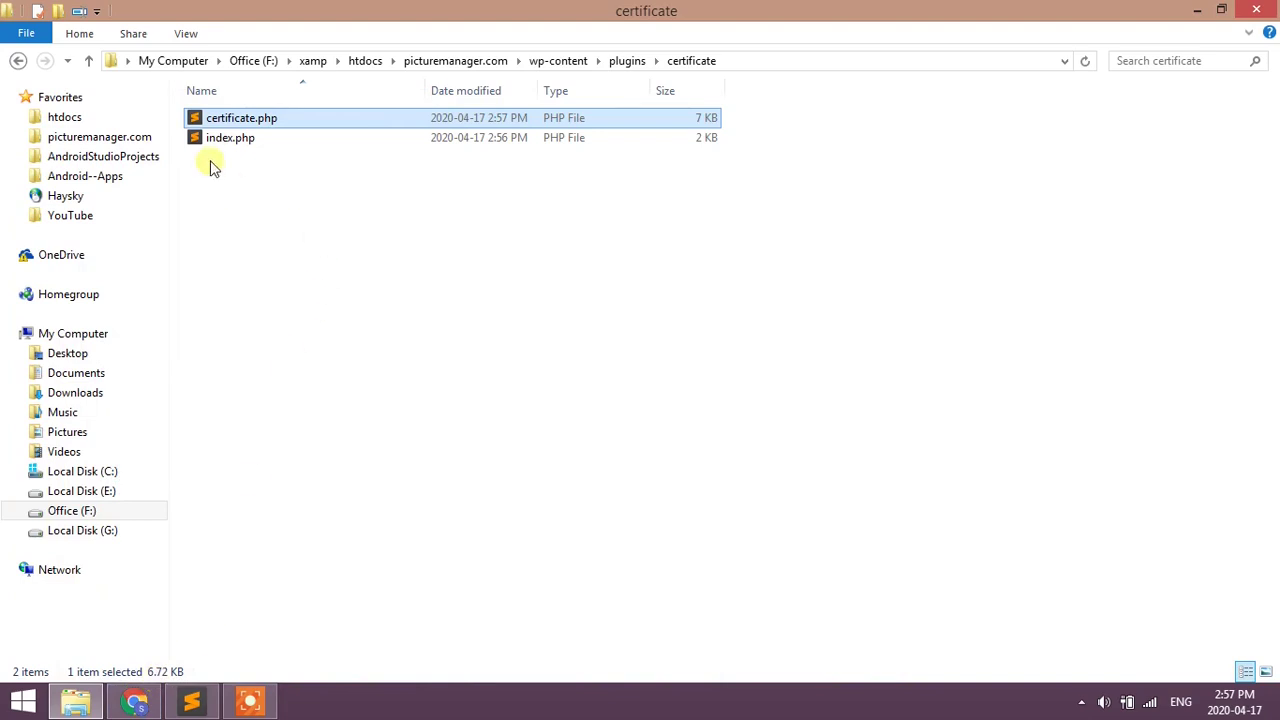
pyautogui.rightClick(245, 177)
pyautogui.moveTo(605, 447)
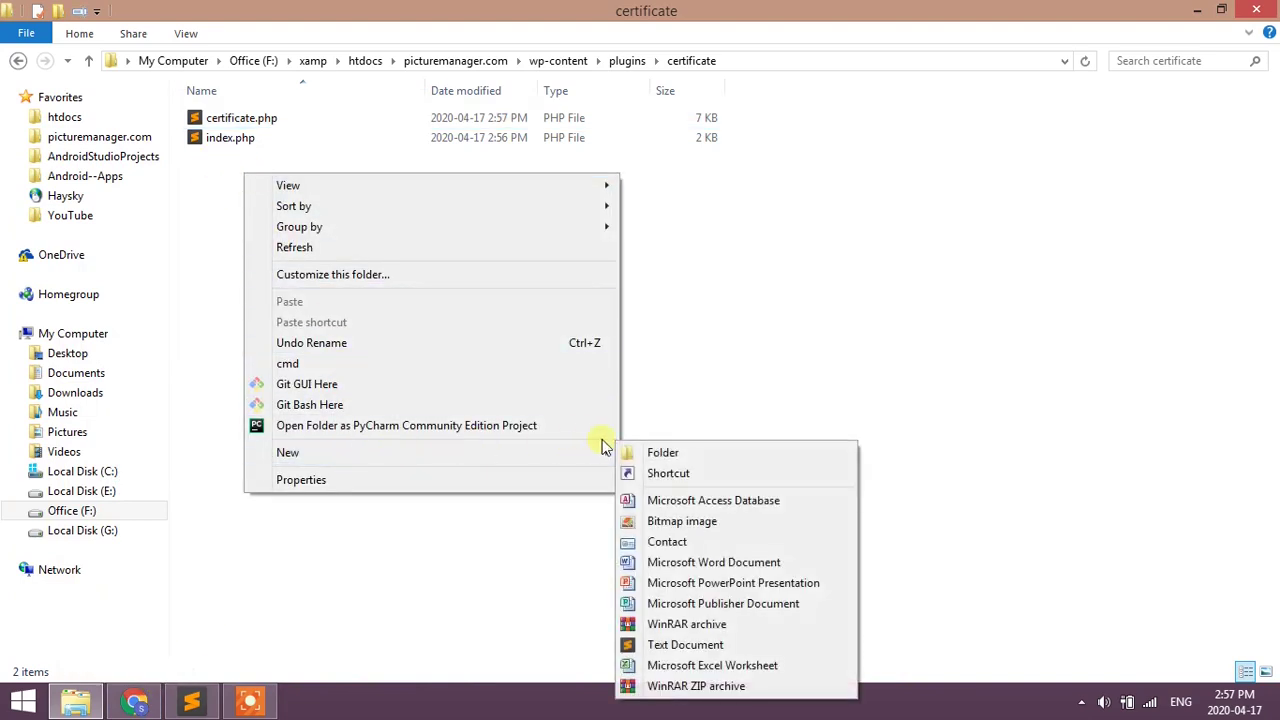
pyautogui.click(648, 583)
pyautogui.write('neww.pptx')
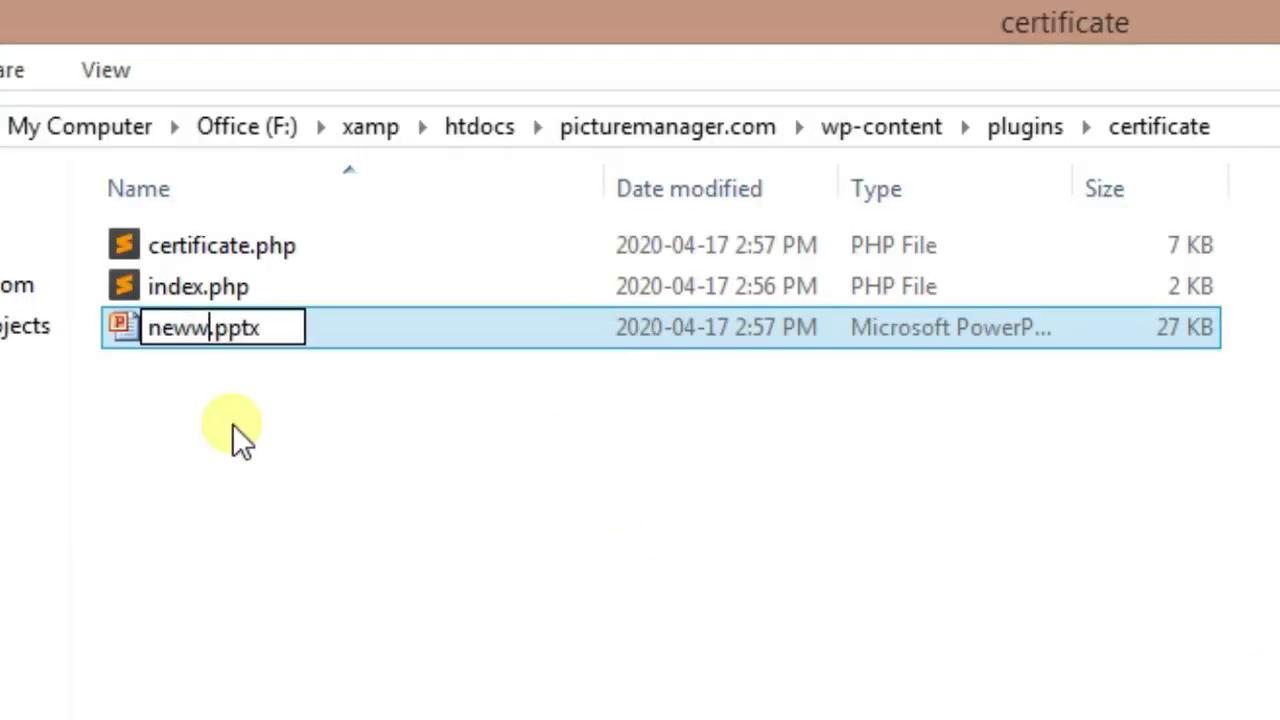
pyautogui.press('BackSpace')
pyautogui.press('Return')
pyautogui.press('Return')
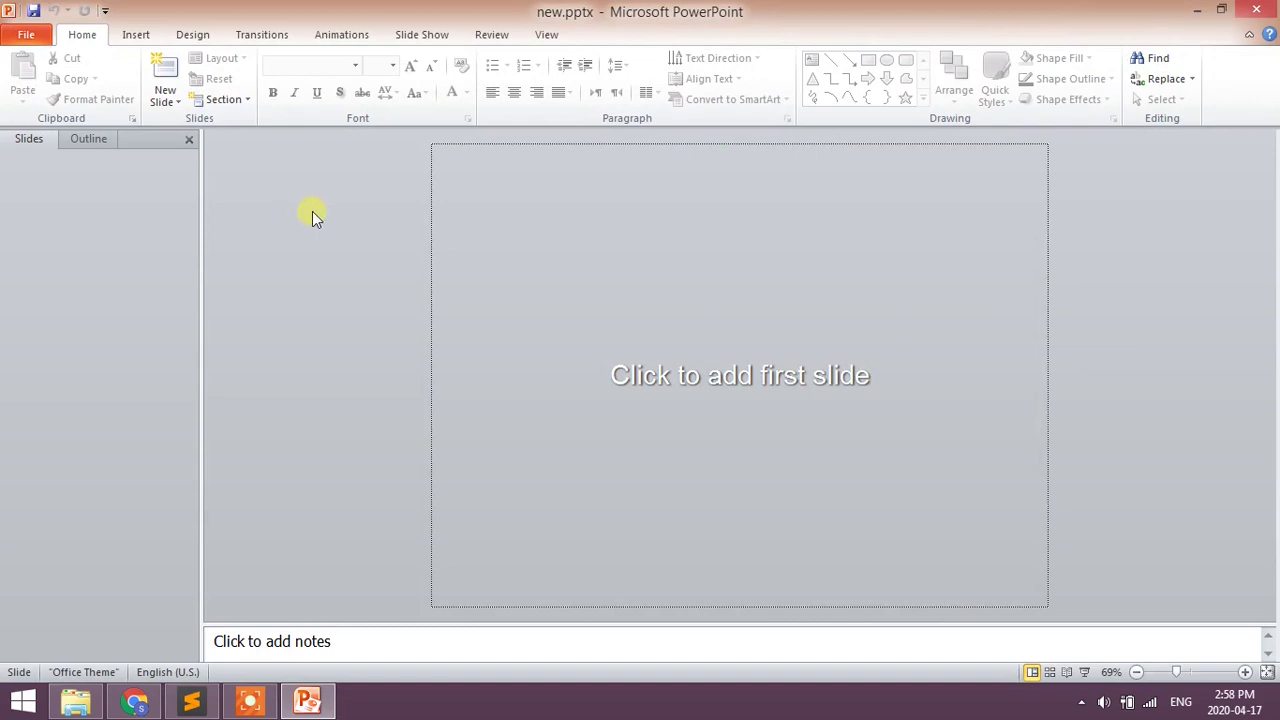
# - Add a first slide and delete its title and subtitle placeholders
pyautogui.click(459, 257)
pyautogui.moveTo(466, 257); pyautogui.dragTo(1049, 577)
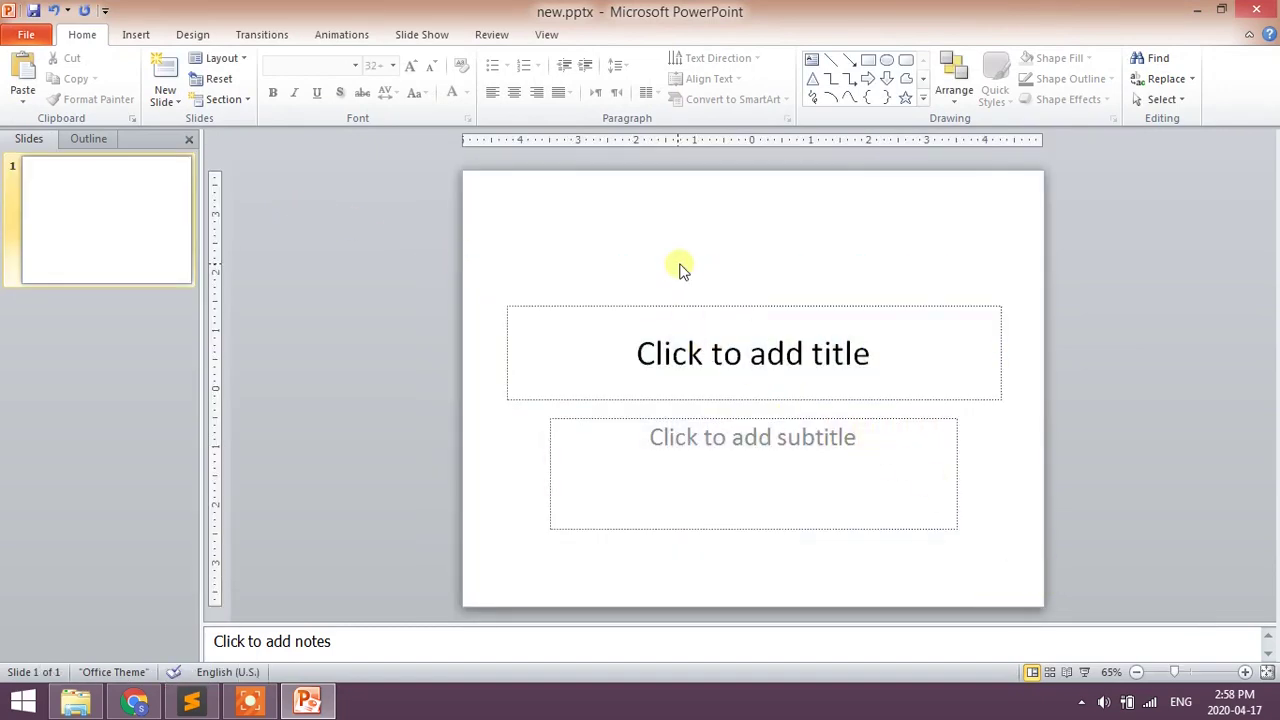
pyautogui.hotkey('ctrl', 'a')
pyautogui.press('Delete')
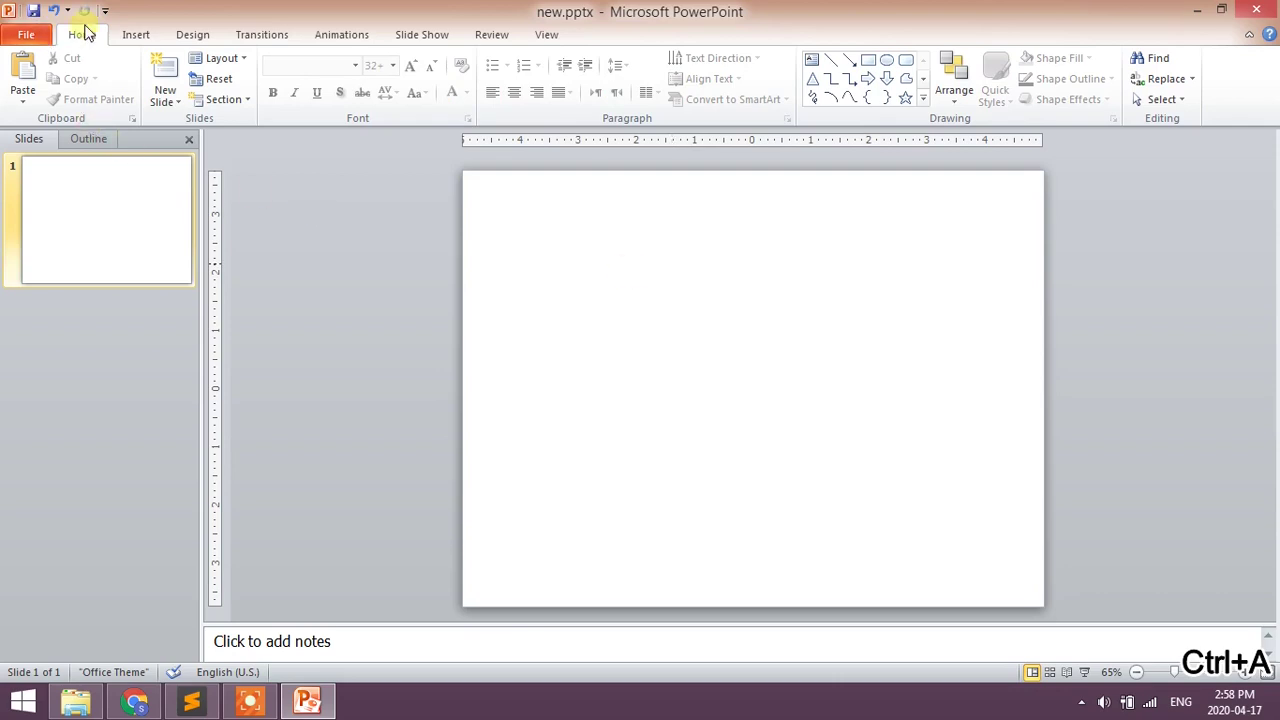
# - Set the slide size to A4 Paper (210x297 mm) in portrait orientation
pyautogui.click(195, 36)
pyautogui.click(22, 88)
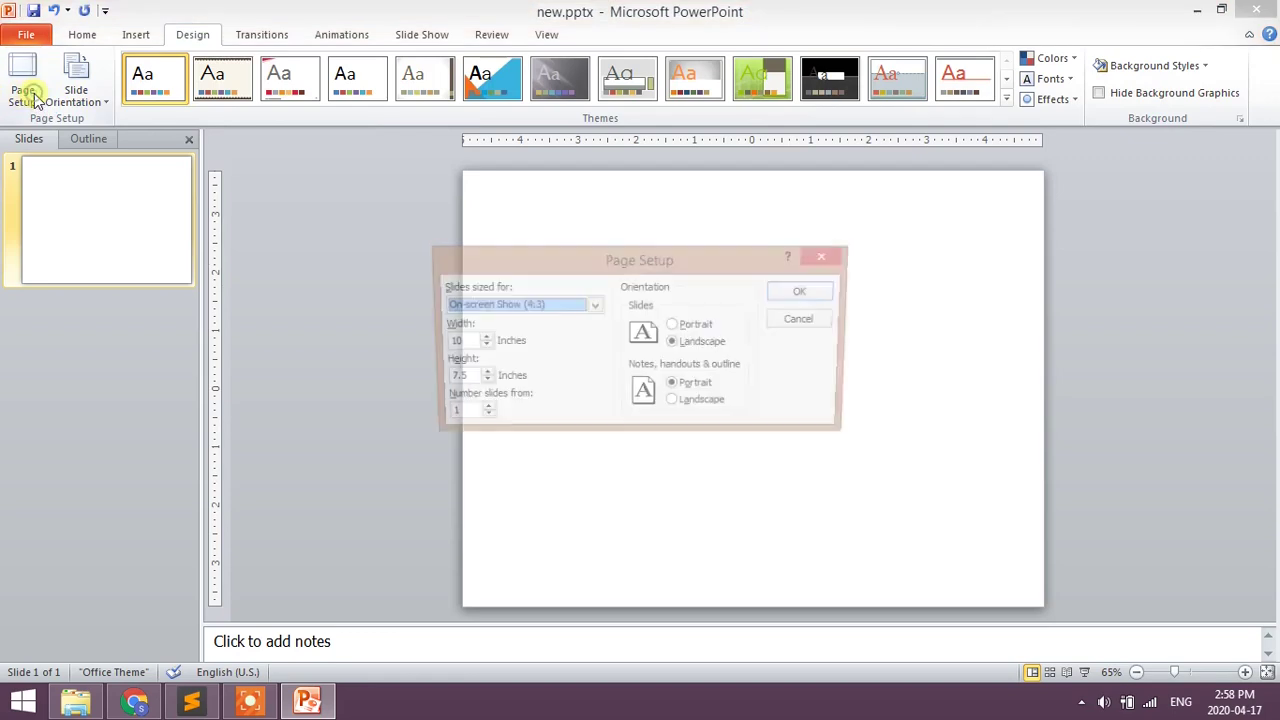
pyautogui.click(487, 306)
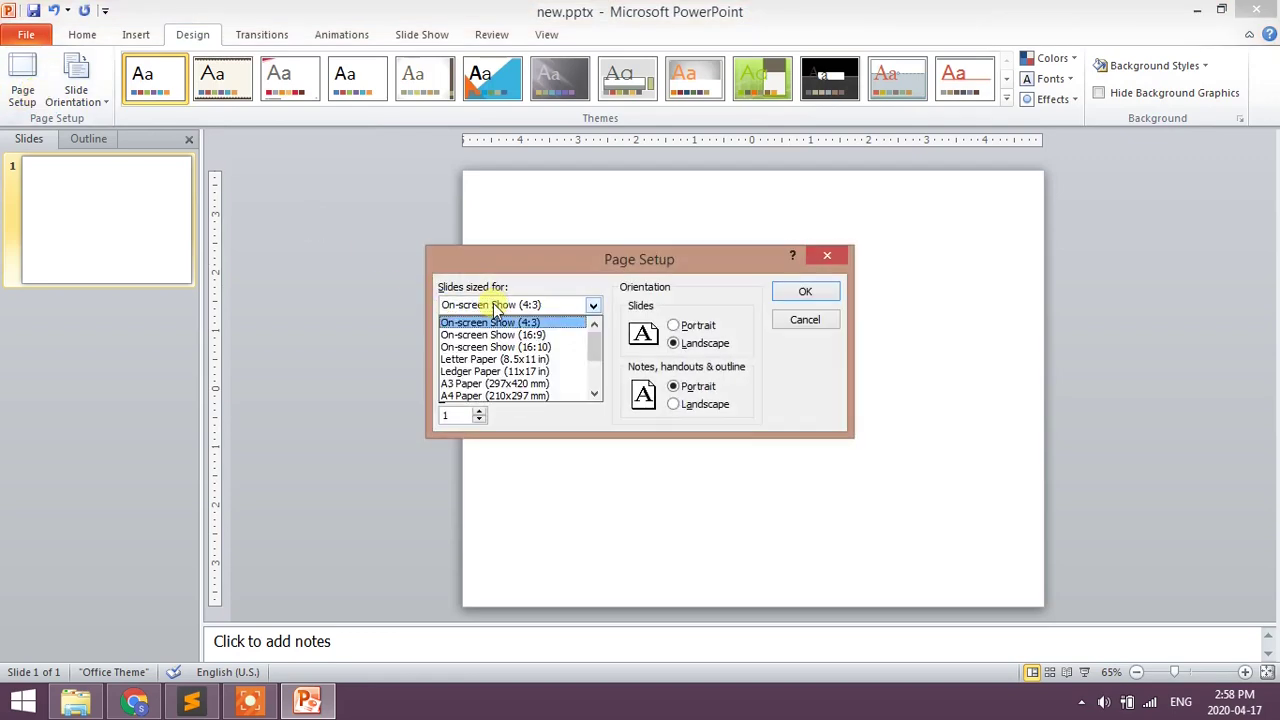
pyautogui.click(486, 397)
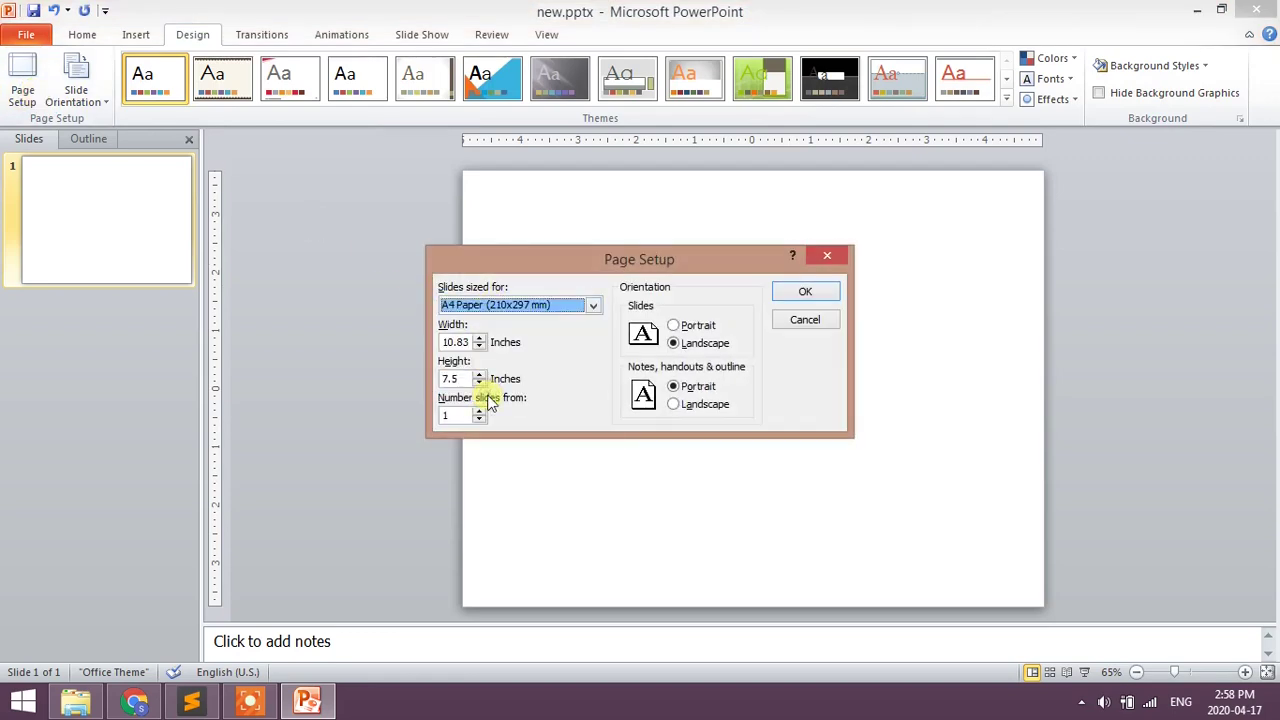
pyautogui.click(806, 294)
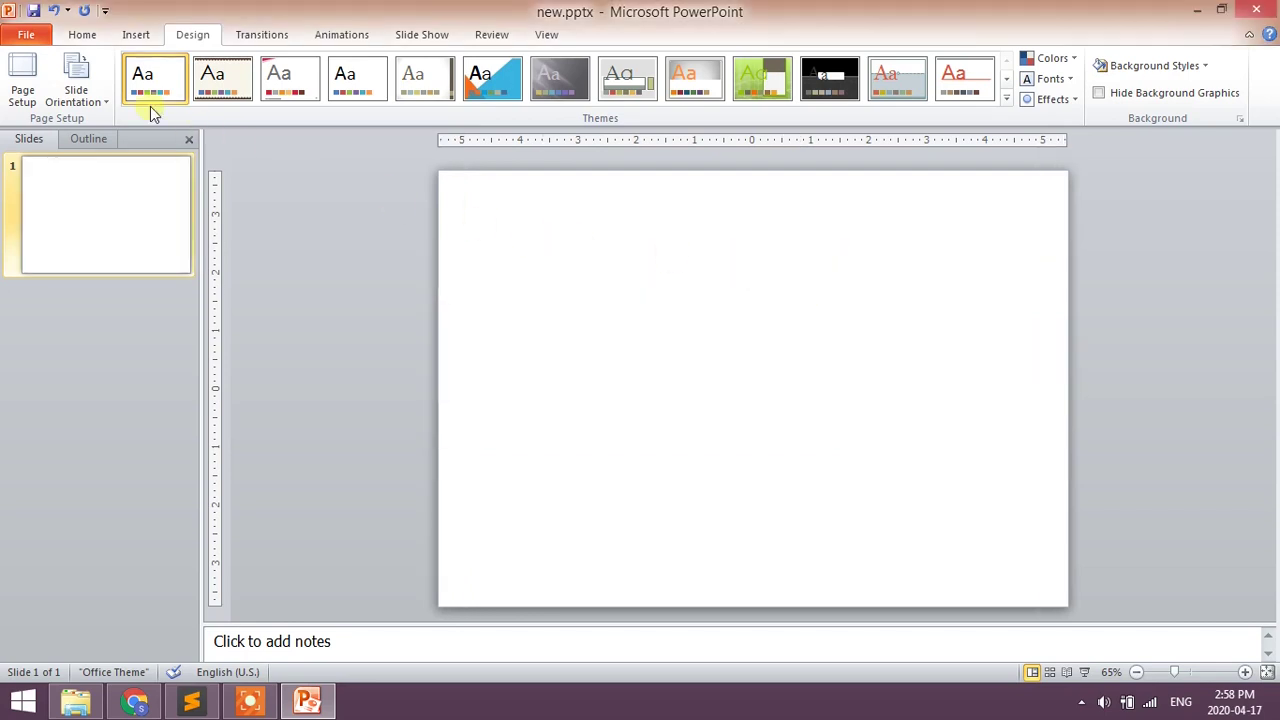
pyautogui.click(78, 92)
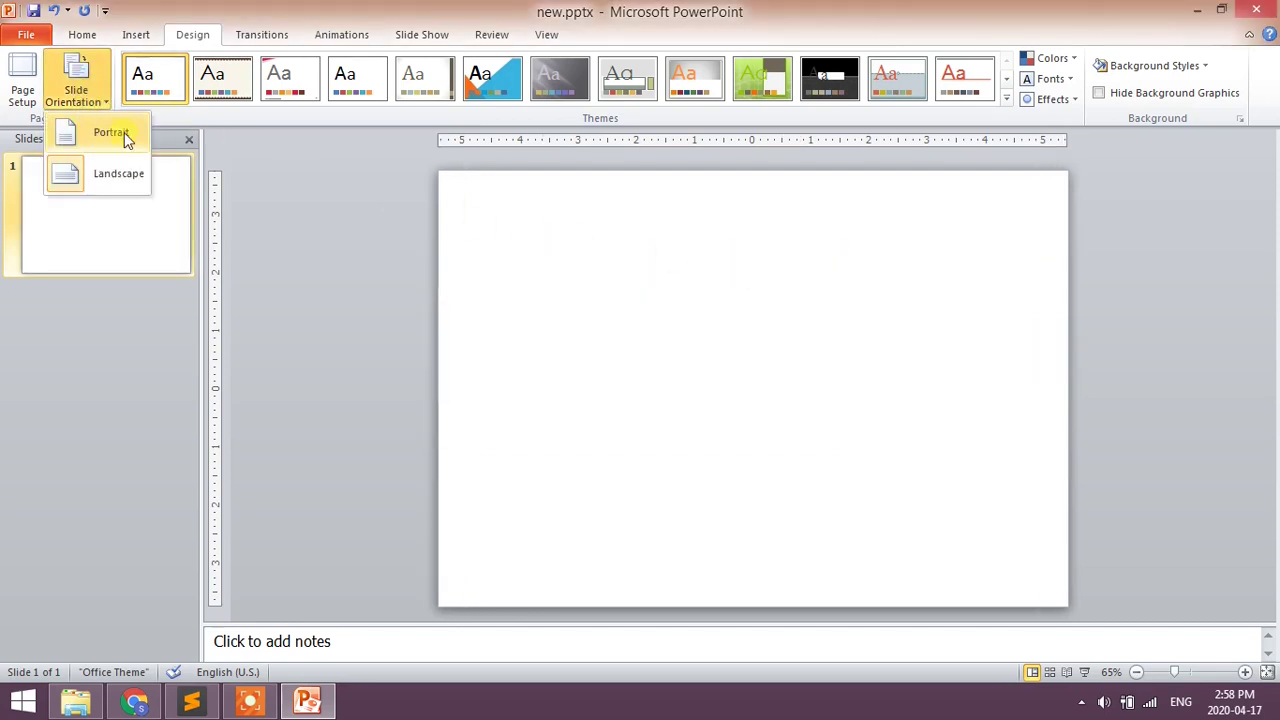
pyautogui.click(124, 134)
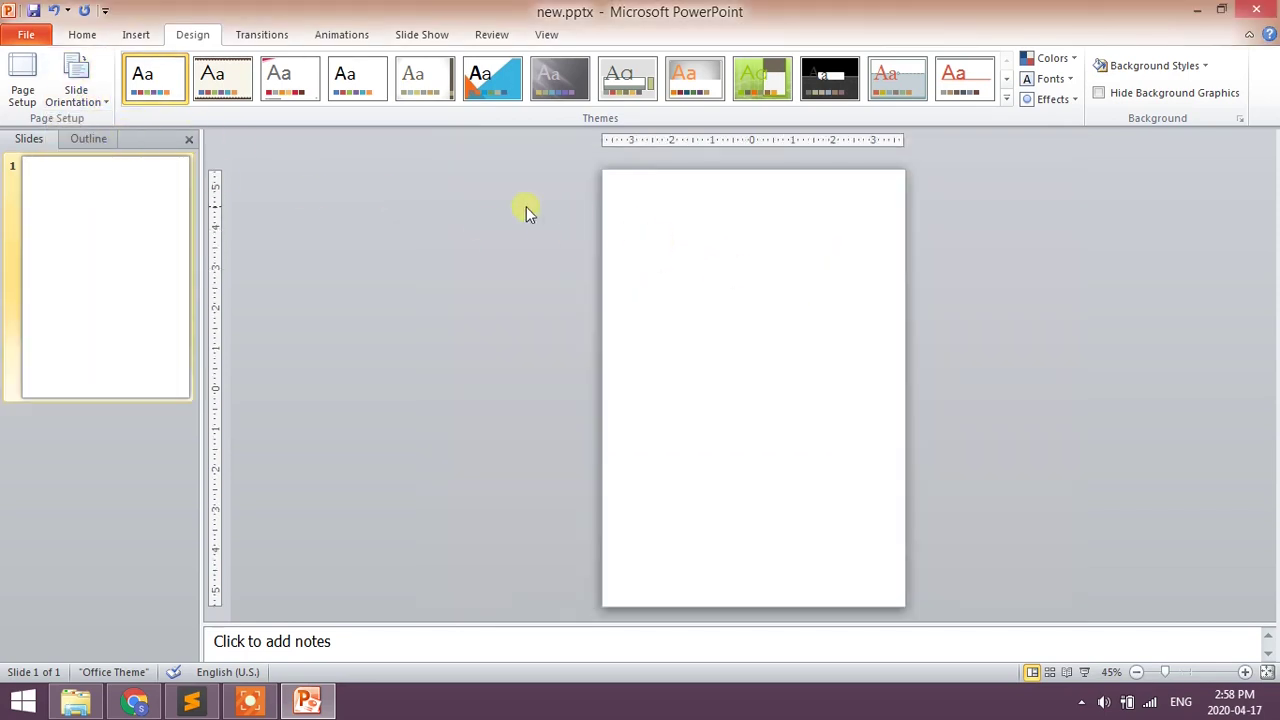
# - Apply the Verve theme from the last row of the Themes gallery
pyautogui.click(1006, 81)
pyautogui.click(1006, 81)
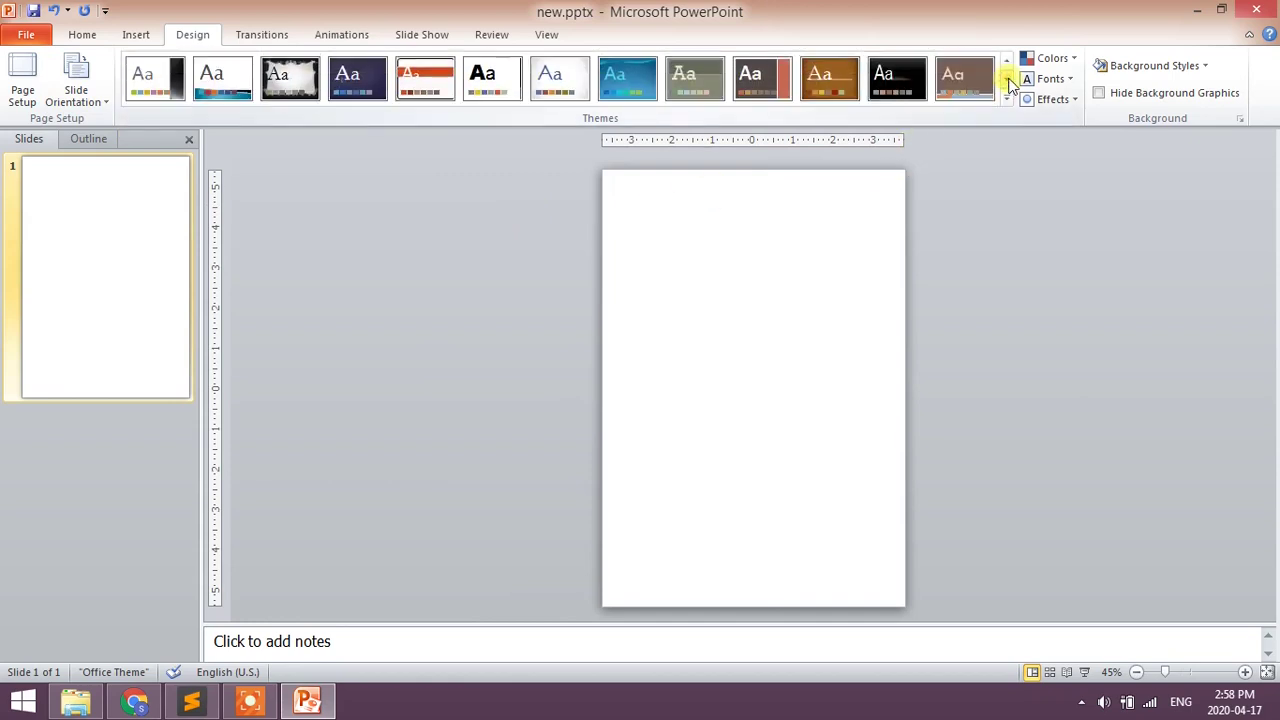
pyautogui.click(1007, 81)
pyautogui.click(1008, 81)
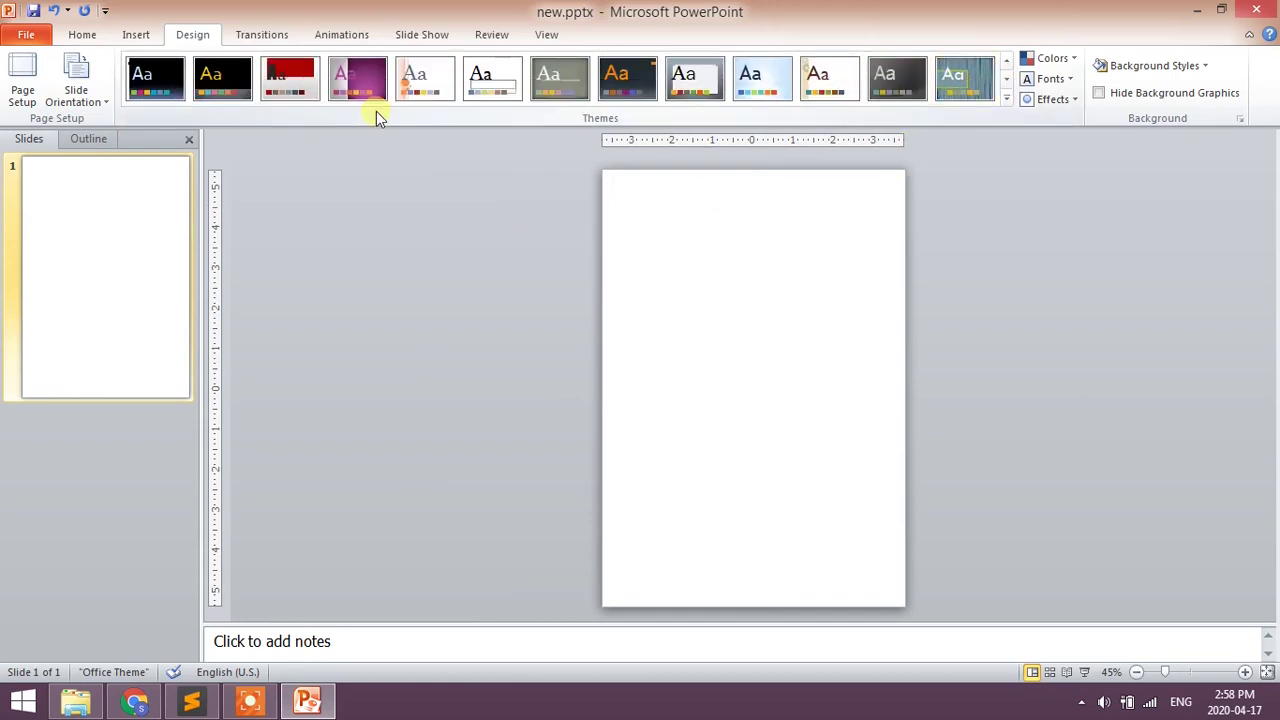
pyautogui.click(1006, 81)
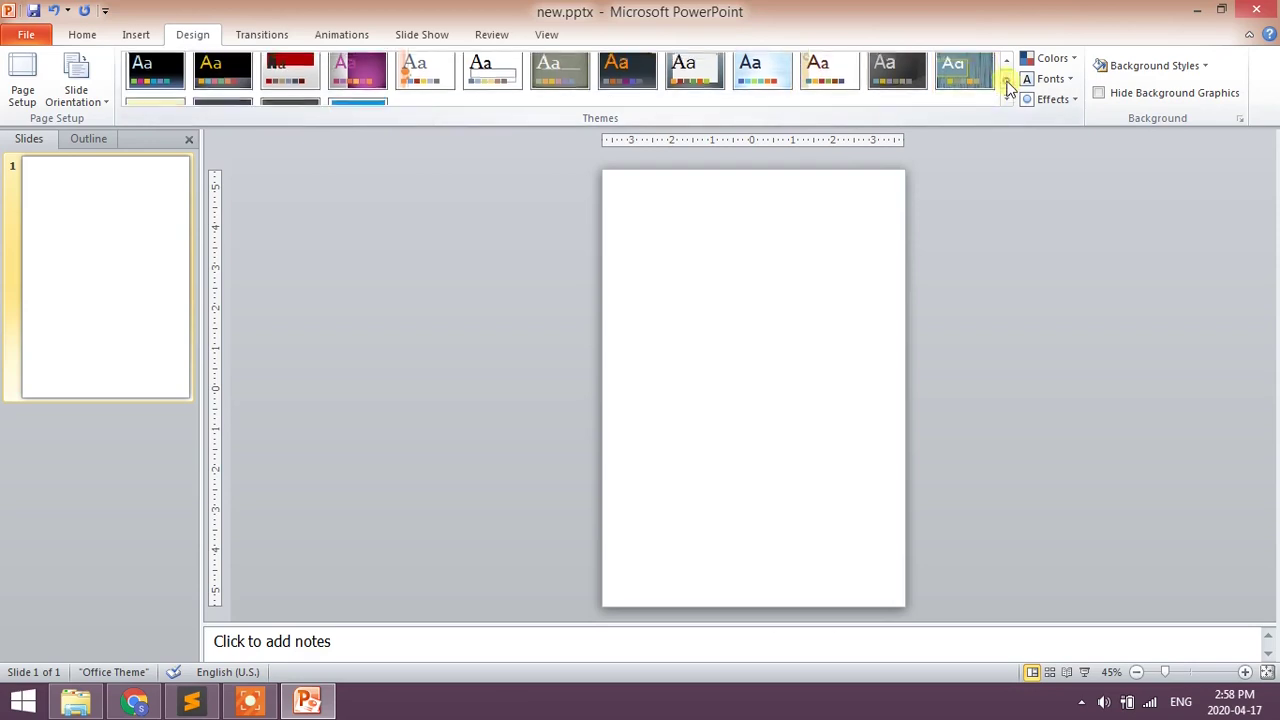
pyautogui.click(1006, 81)
pyautogui.click(285, 92)
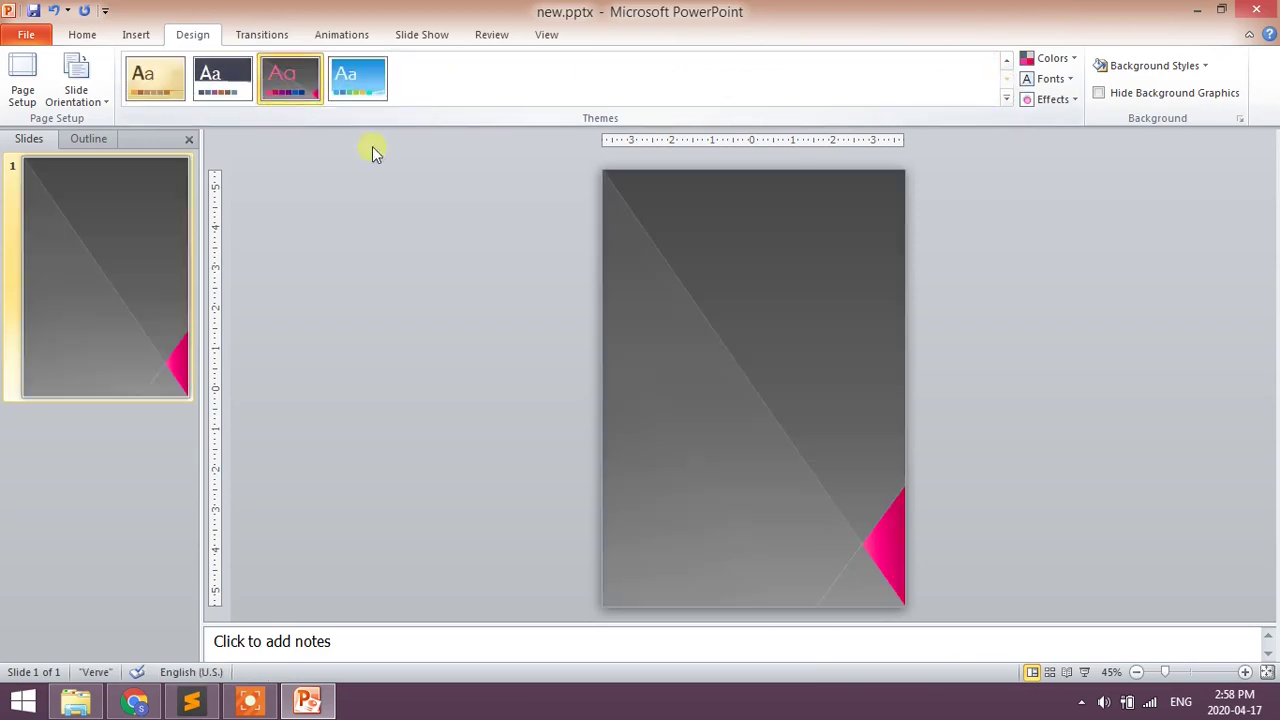
pyautogui.click(140, 35)
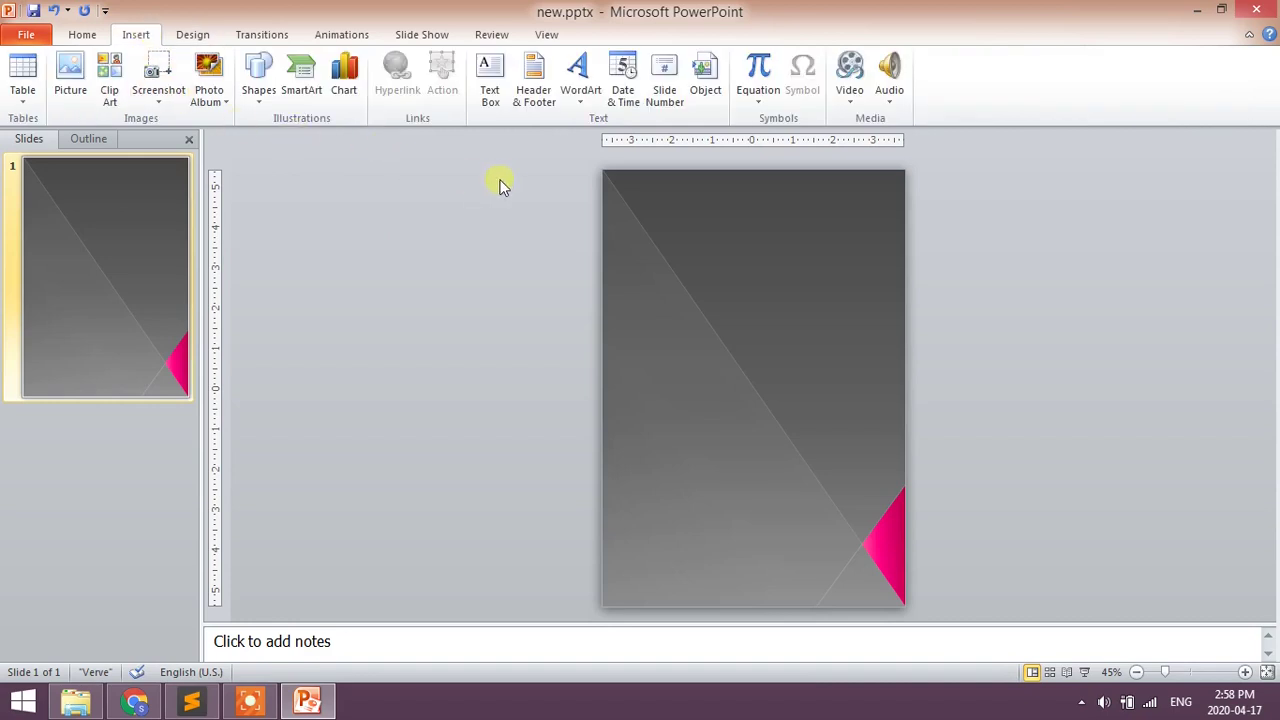
# - Add a pink WordArt heading 'Haysky Technologies', shrink it, and move it near the slide top
pyautogui.click(577, 100)
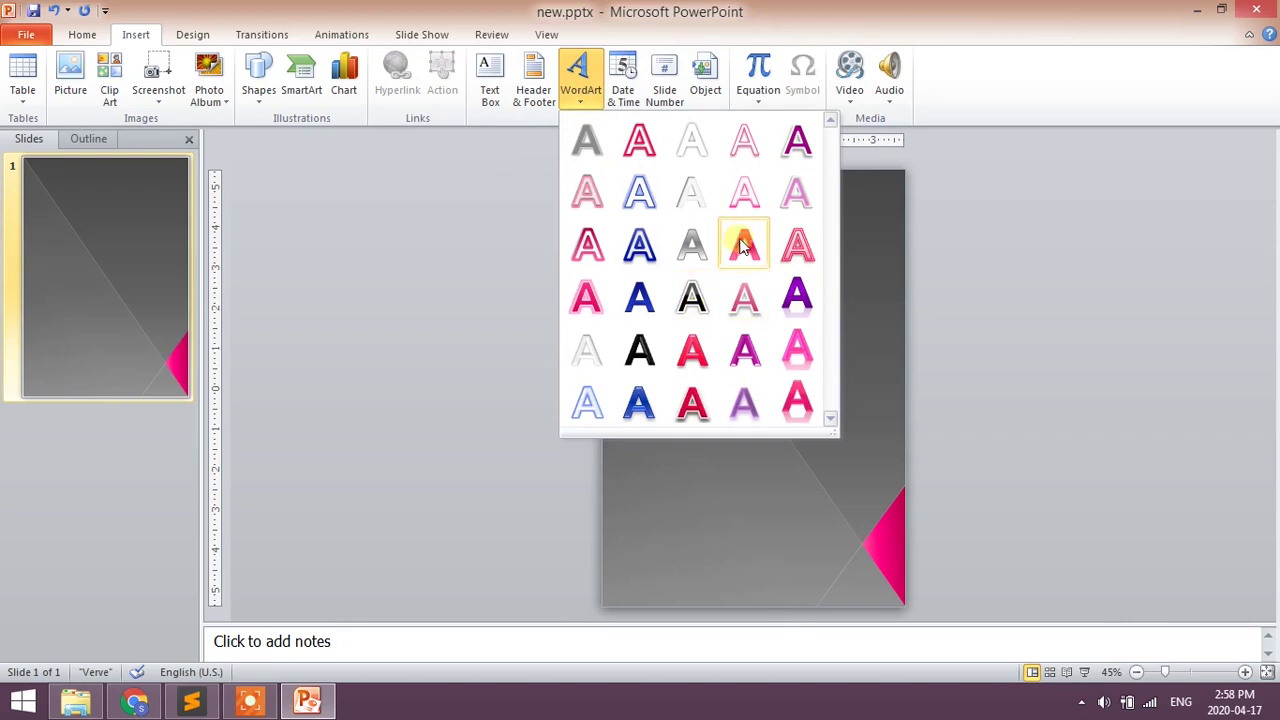
pyautogui.click(699, 352)
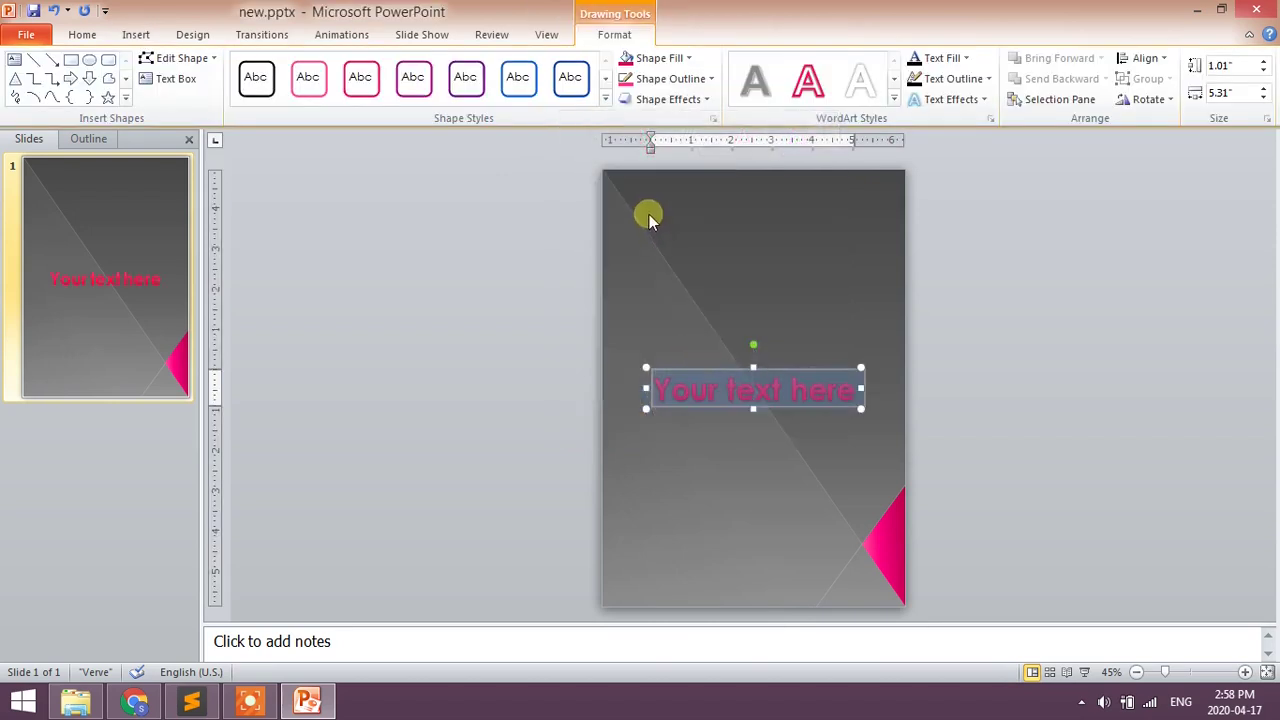
pyautogui.write('Haysky')
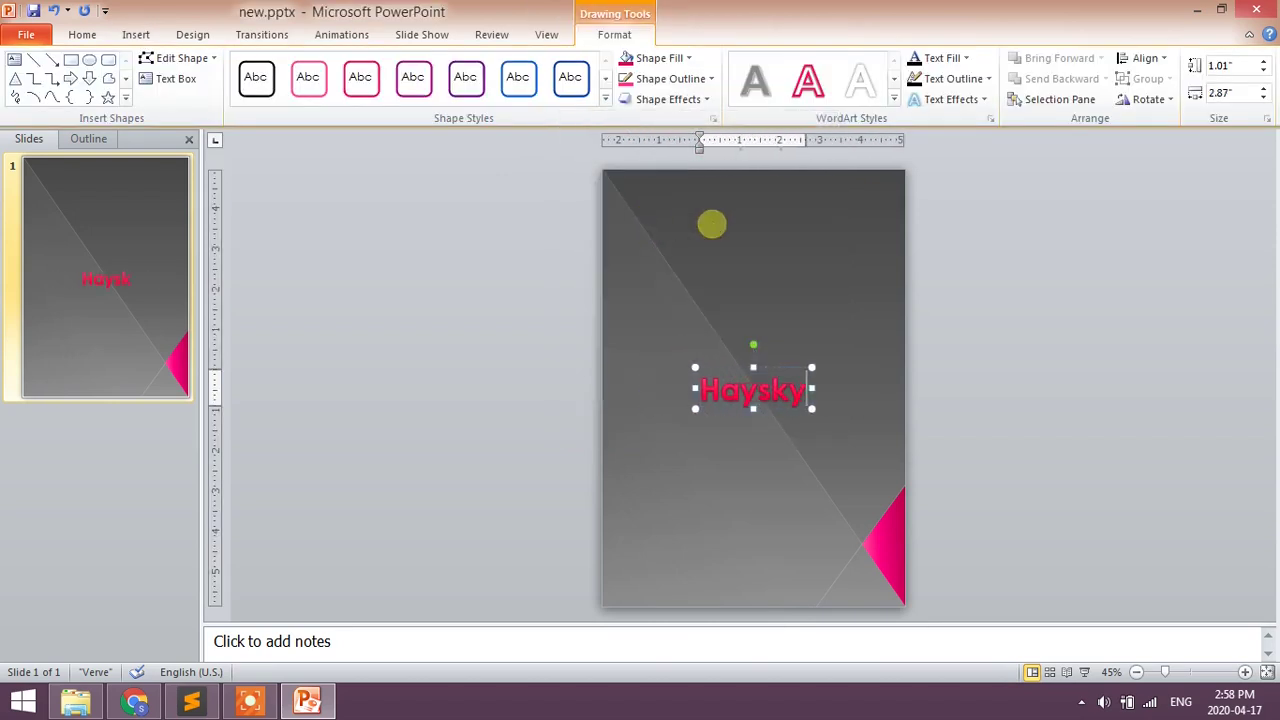
pyautogui.write(' Tech')
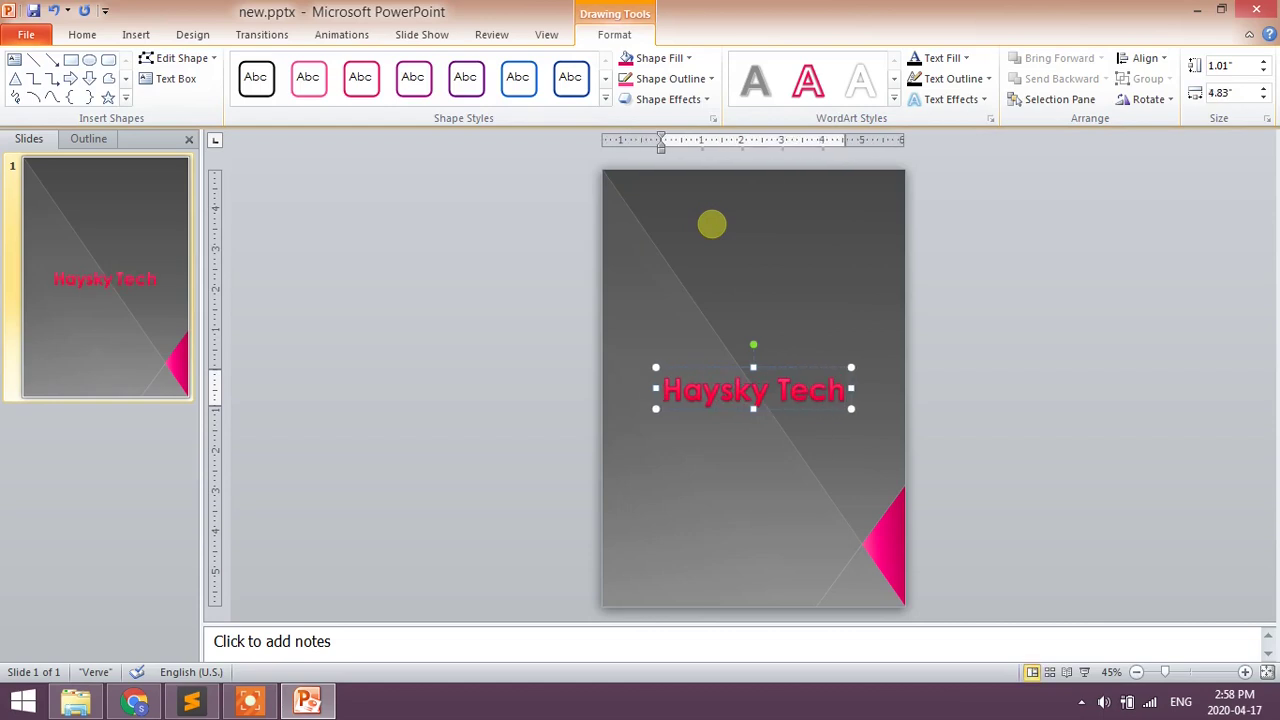
pyautogui.write('nologies')
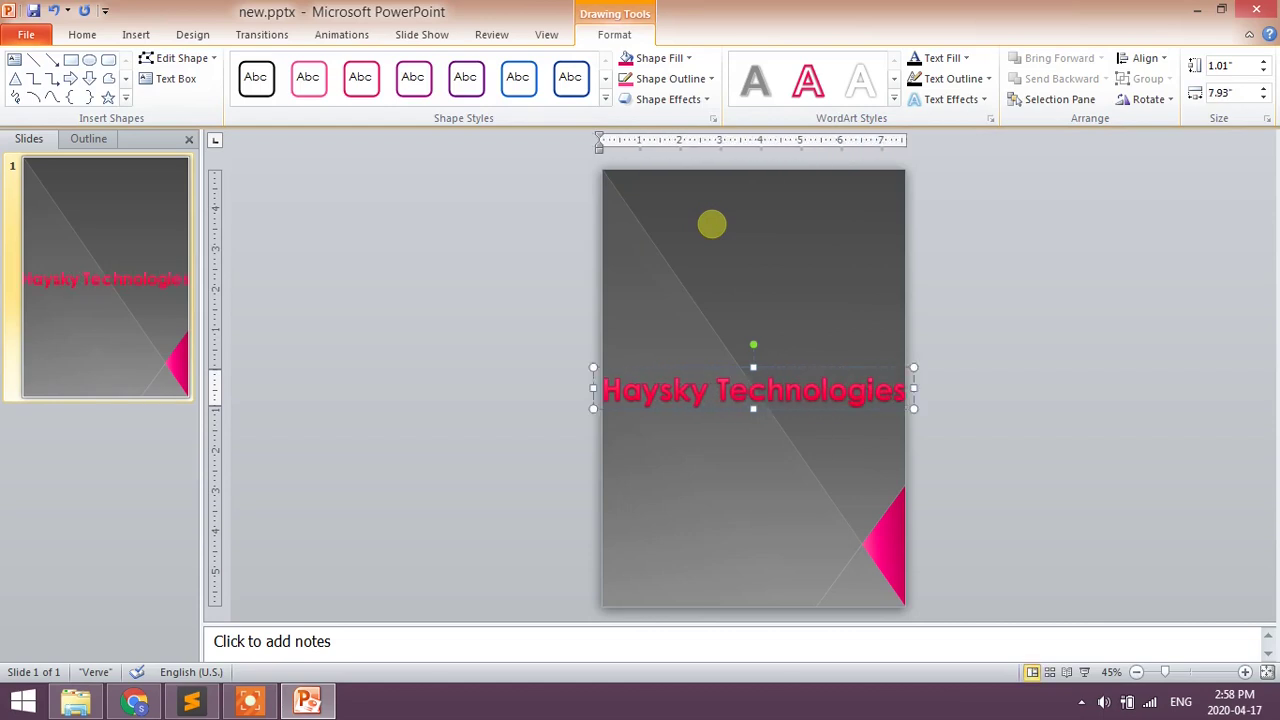
pyautogui.press('Escape')
pyautogui.press('ctrl+shift+less')
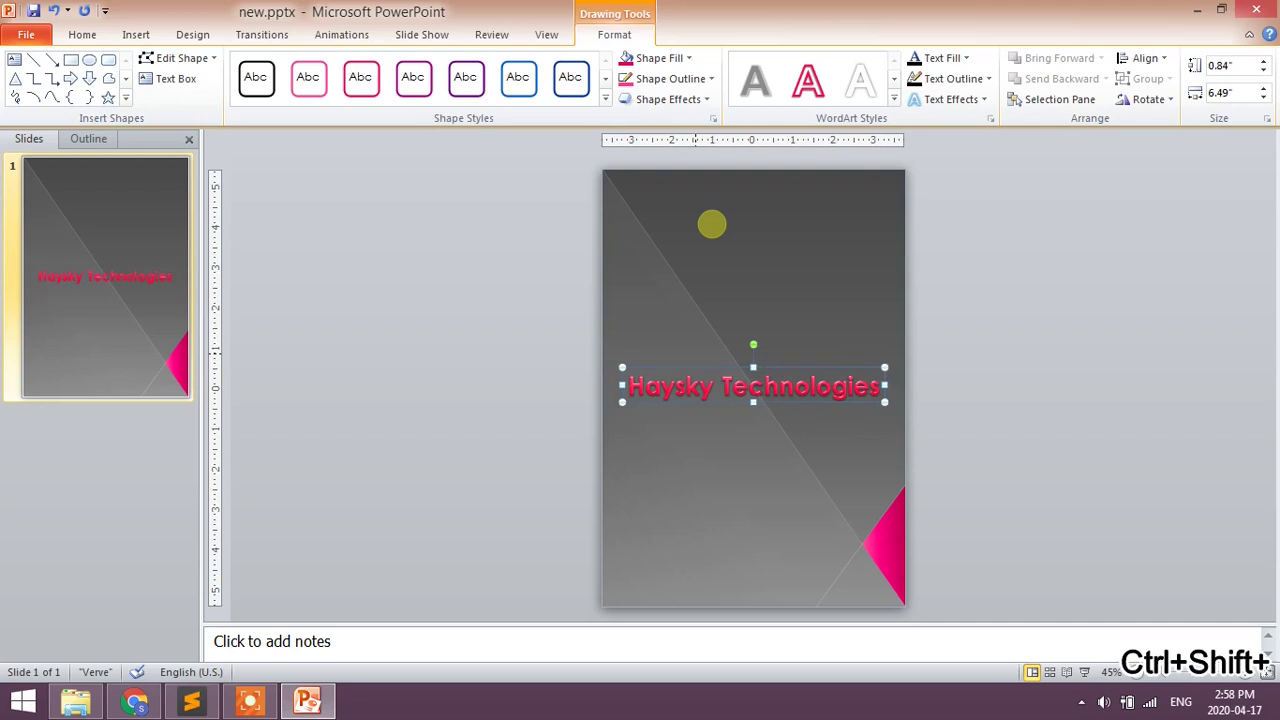
pyautogui.press('Up')
pyautogui.press('Up')
pyautogui.press('Up')
pyautogui.press('Up')
pyautogui.press('Up')
pyautogui.press('Up')
pyautogui.press('Up')
pyautogui.press('Up')
pyautogui.press('Up')
pyautogui.press('Up')
pyautogui.press('Up')
pyautogui.press('Up')
pyautogui.press('Up')
pyautogui.press('Up')
pyautogui.press('Up')
pyautogui.press('Up')
pyautogui.press('Up')
pyautogui.press('Up')
pyautogui.press('Up')
pyautogui.press('Up')
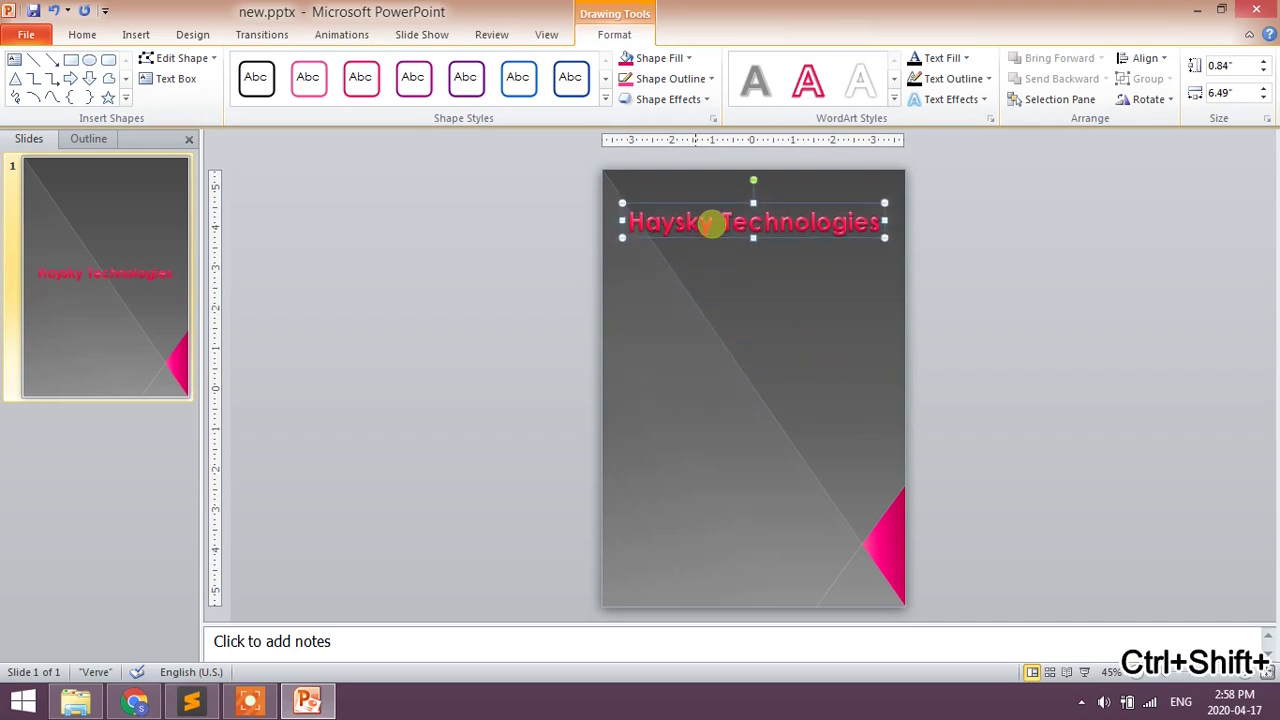
pyautogui.press('Up')
pyautogui.press('Up')
pyautogui.press('Up')
pyautogui.press('Up')
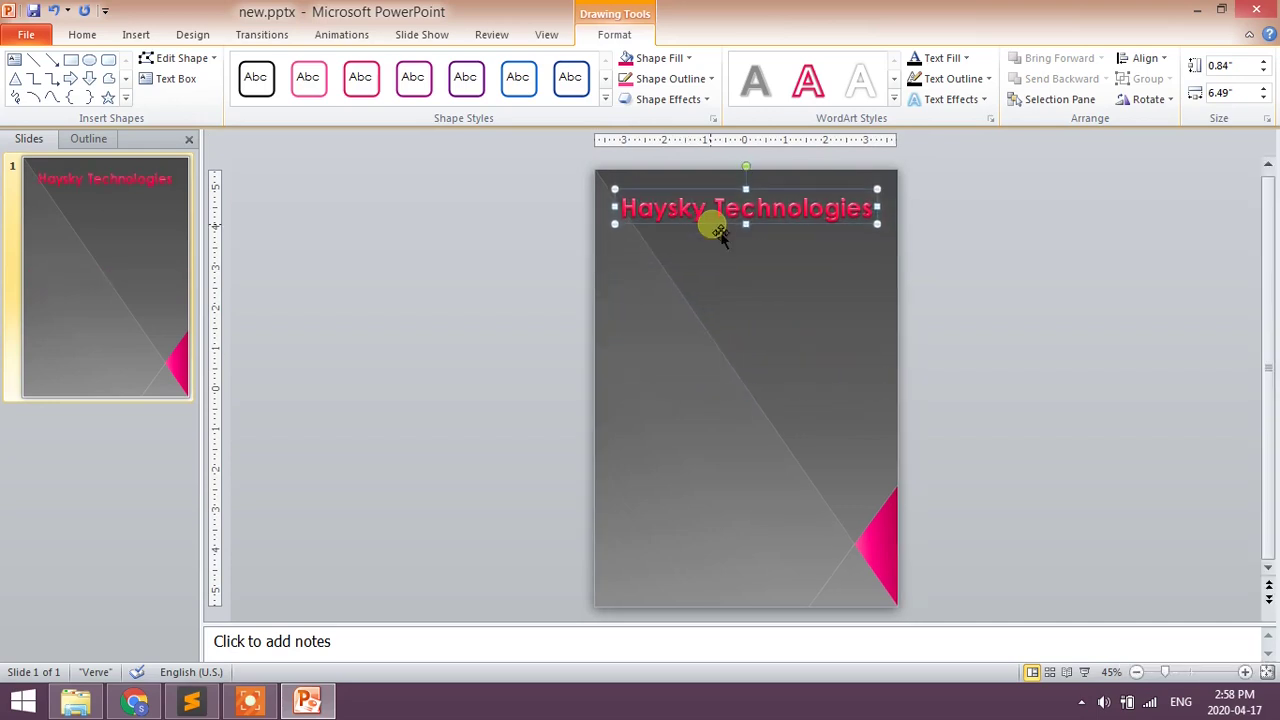
pyautogui.click(560, 282)
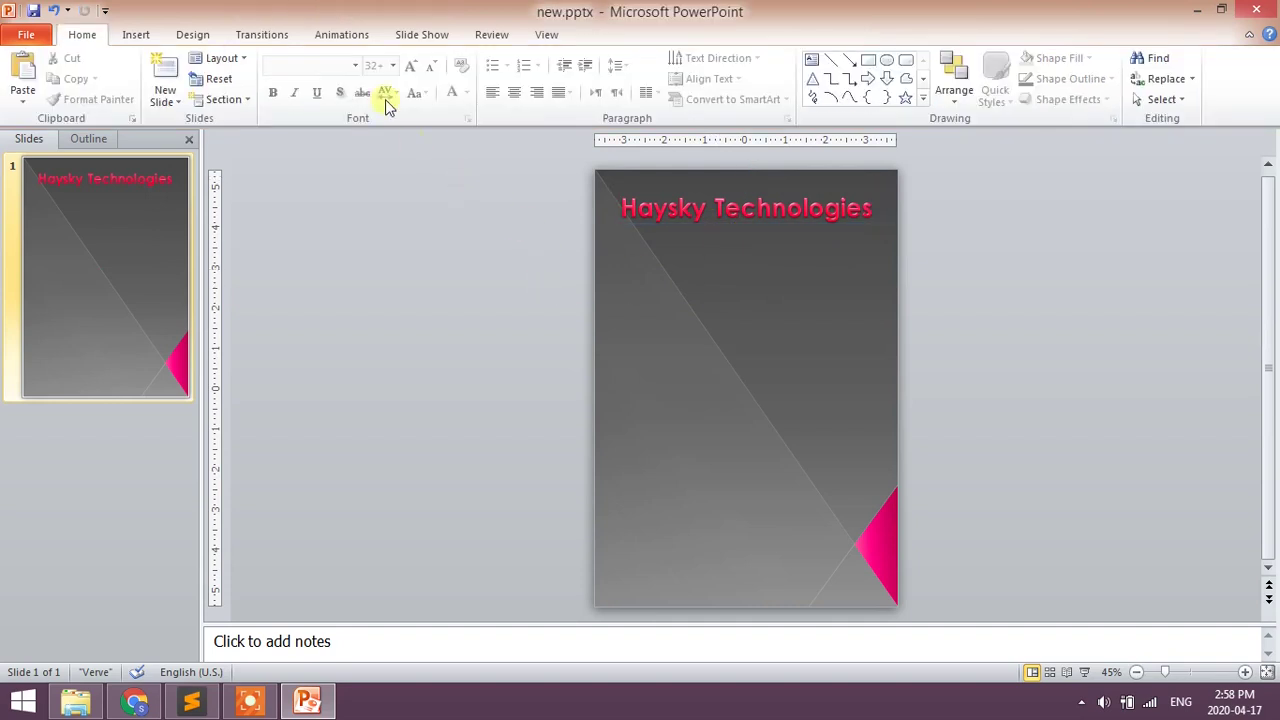
# - Add a light WordArt line 'This is to certify', shrink it, and nudge it under the heading
pyautogui.click(136, 34)
pyautogui.click(577, 100)
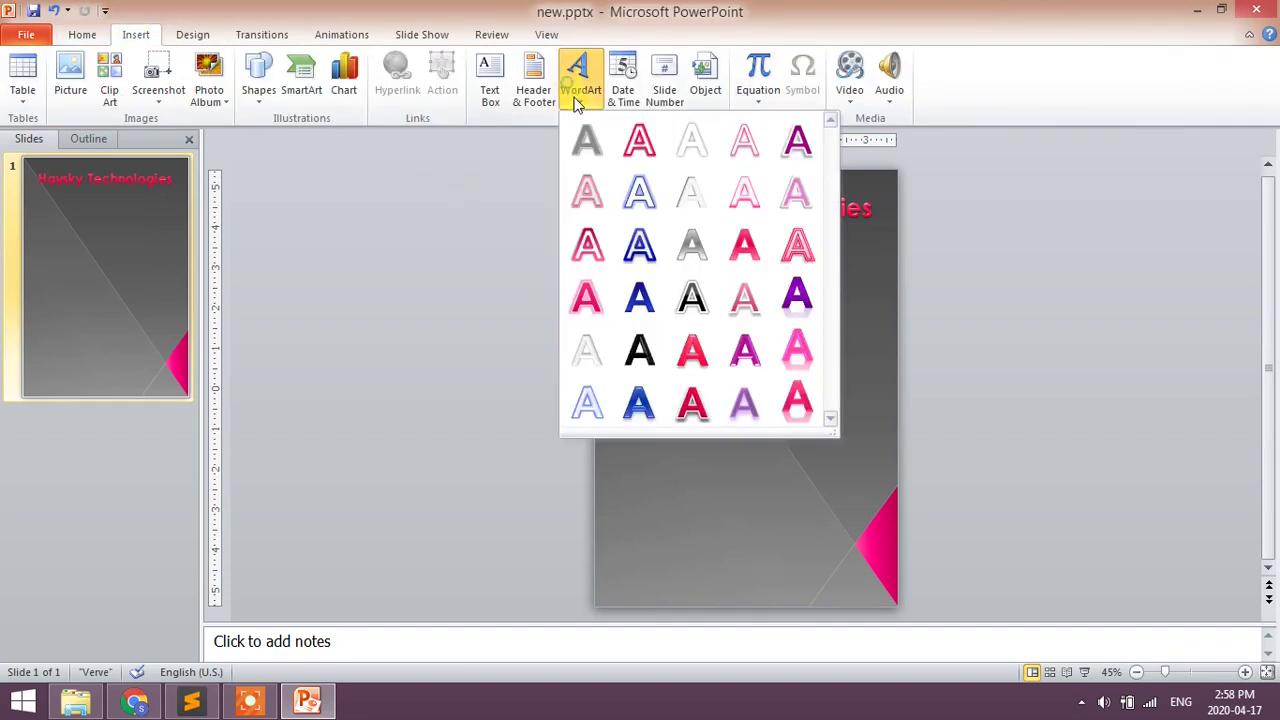
pyautogui.click(738, 195)
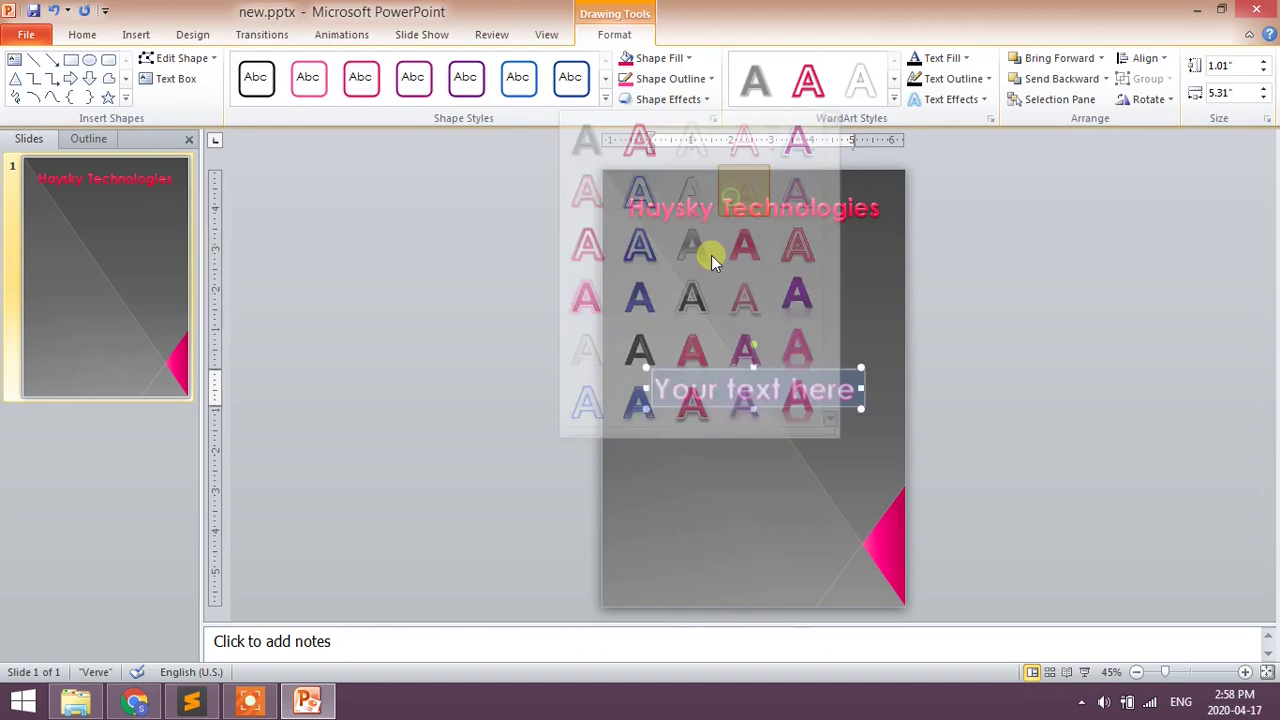
pyautogui.press('Delete')
pyautogui.write('This is ')
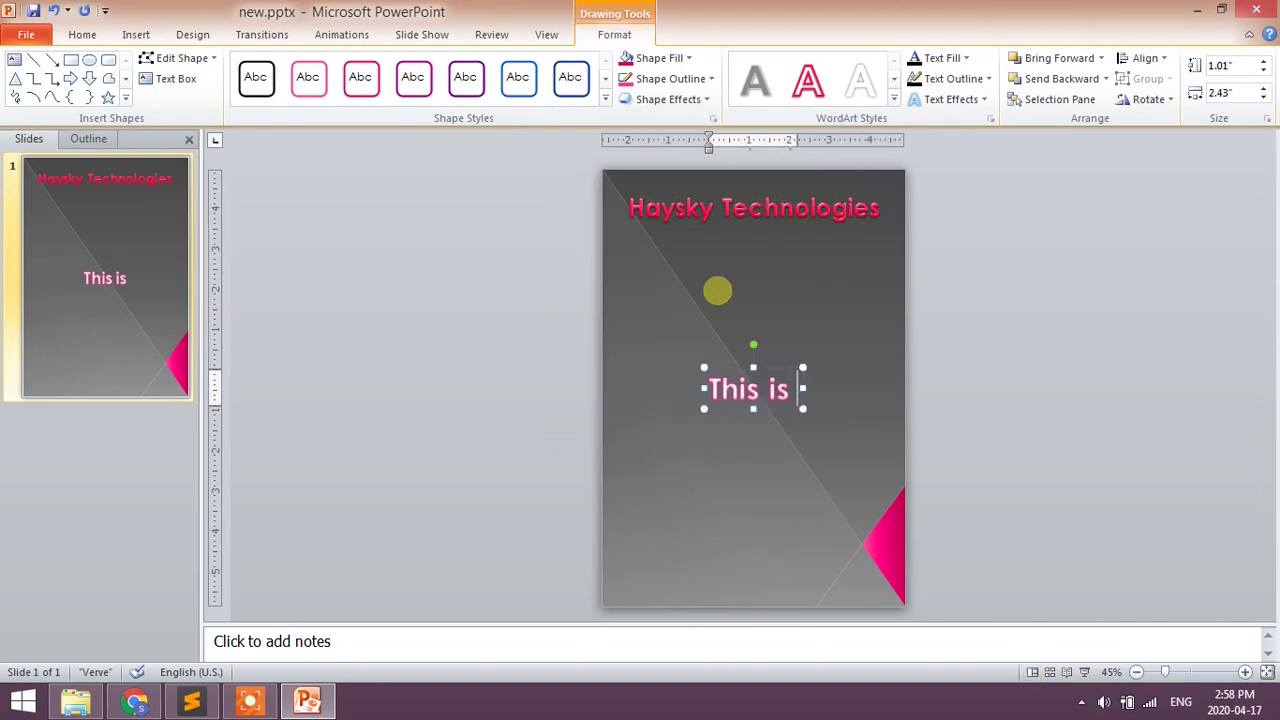
pyautogui.write('to certif')
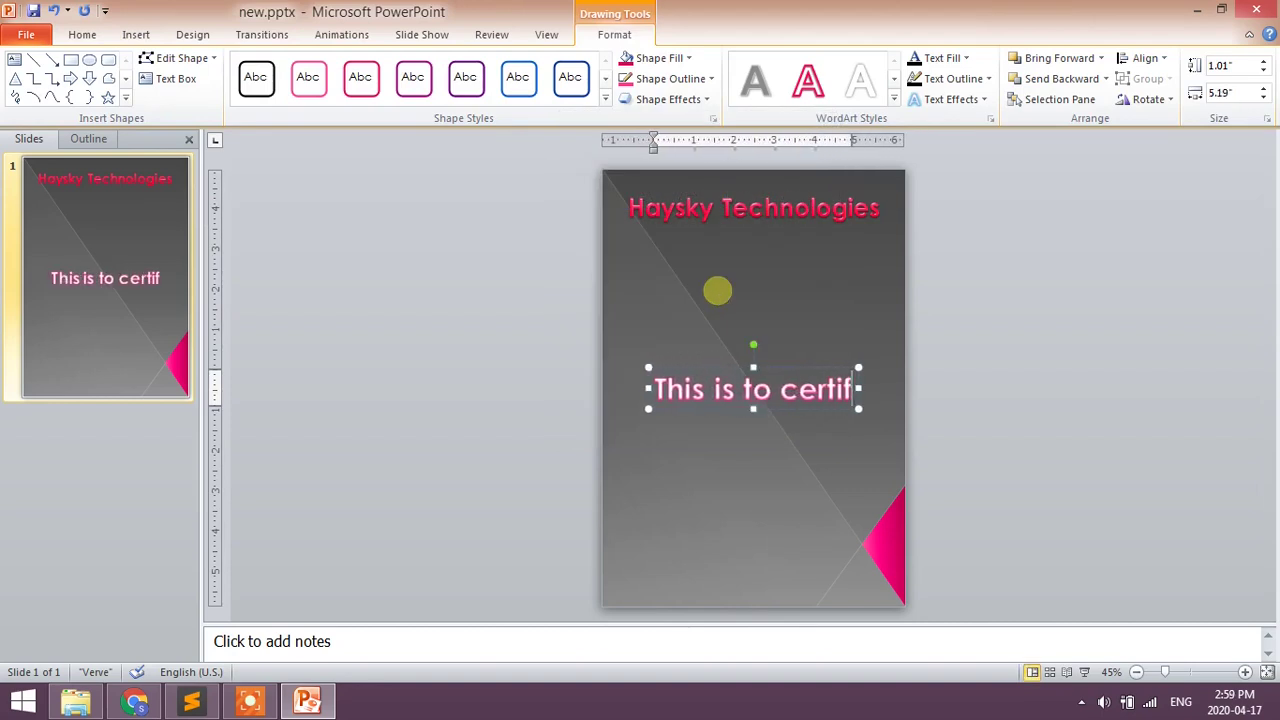
pyautogui.write('y')
pyautogui.hotkey('ctrl', 'a')
pyautogui.hotkey('ctrl', 'shift', ',')
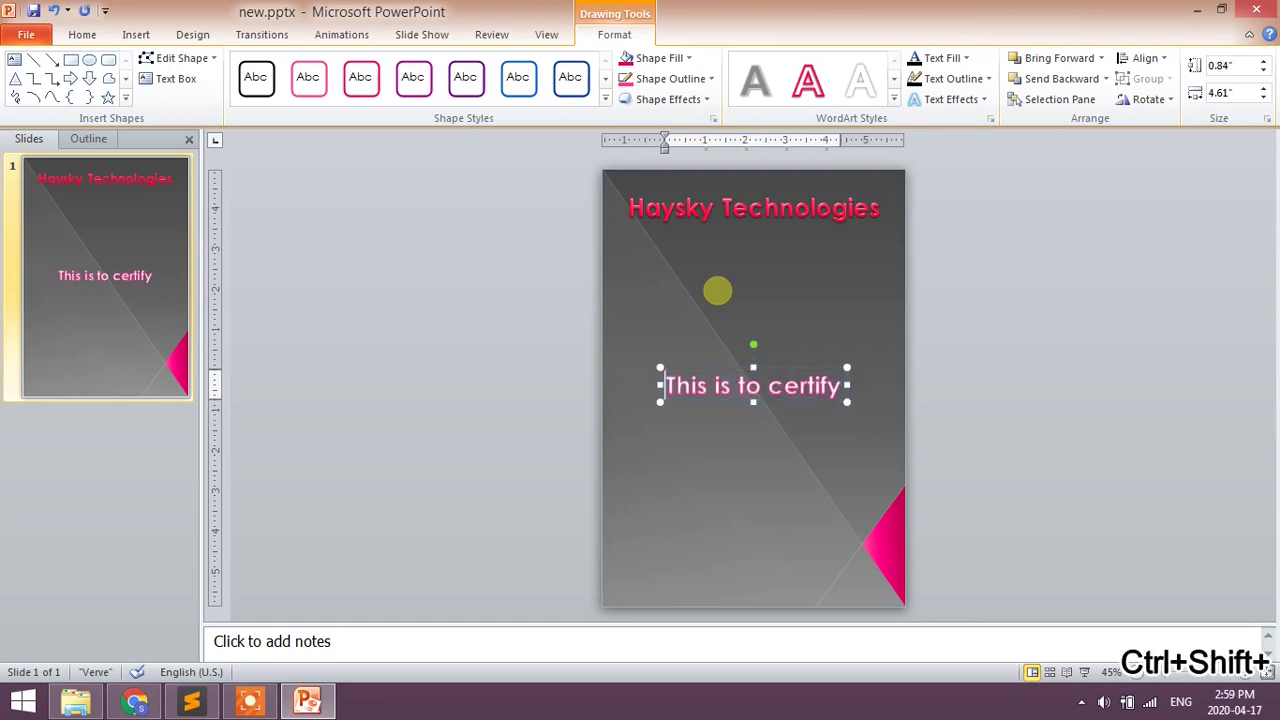
pyautogui.press('Escape')
pyautogui.press('Up')
pyautogui.press('Up')
pyautogui.press('Up')
pyautogui.press('Up')
pyautogui.press('Up')
pyautogui.press('Up')
pyautogui.press('Up')
pyautogui.press('Up')
pyautogui.press('Up')
pyautogui.press('Up')
pyautogui.press('Up')
pyautogui.press('Up')
pyautogui.press('Up')
pyautogui.press('Up')
pyautogui.press('Up')
pyautogui.press('Up')
pyautogui.press('Up')
pyautogui.press('Up')
pyautogui.press('Up')
pyautogui.press('Up')
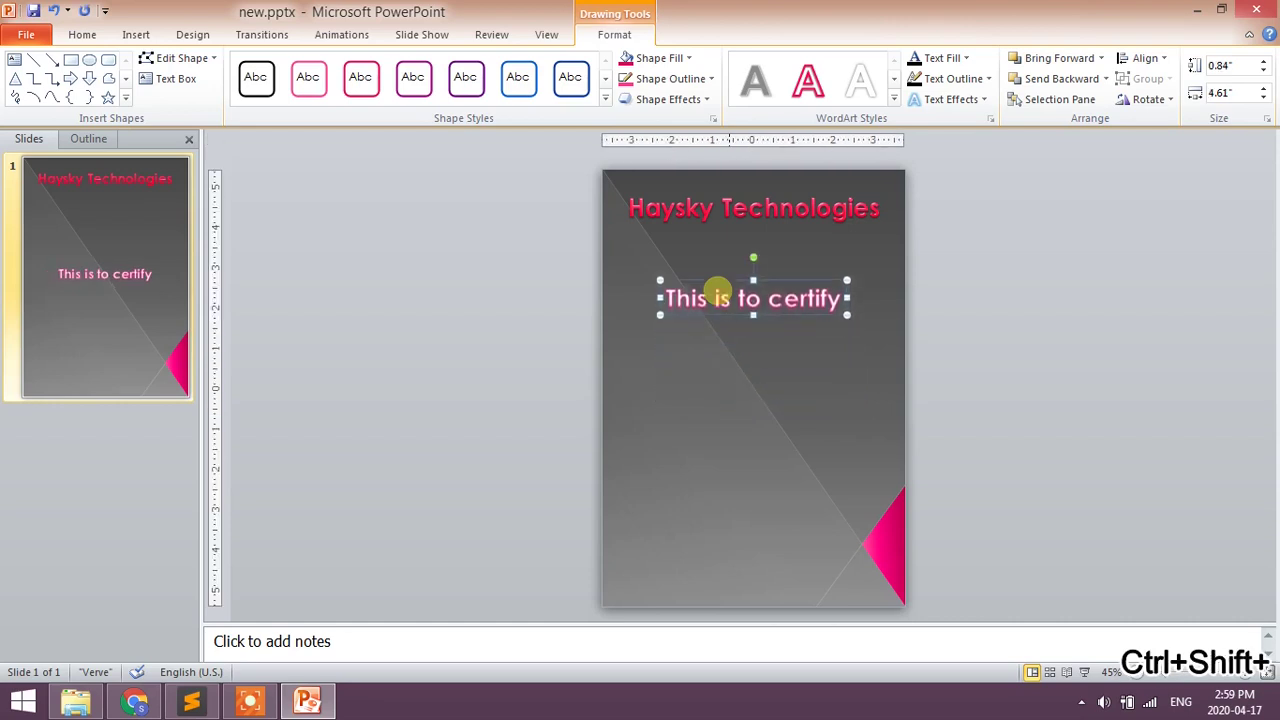
pyautogui.press('Up')
pyautogui.press('Up')
pyautogui.press('Up')
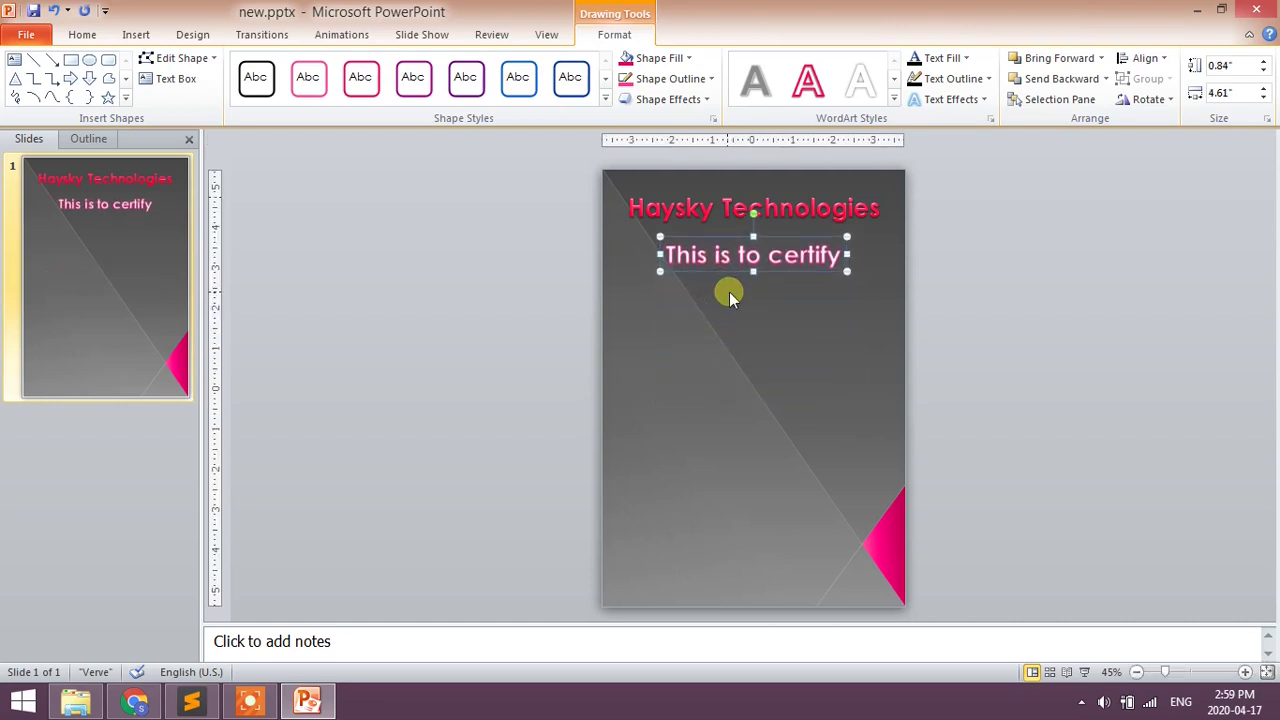
# - Draw a pink rectangle name bar below 'This is to certify'
pyautogui.click(407, 222)
pyautogui.click(137, 35)
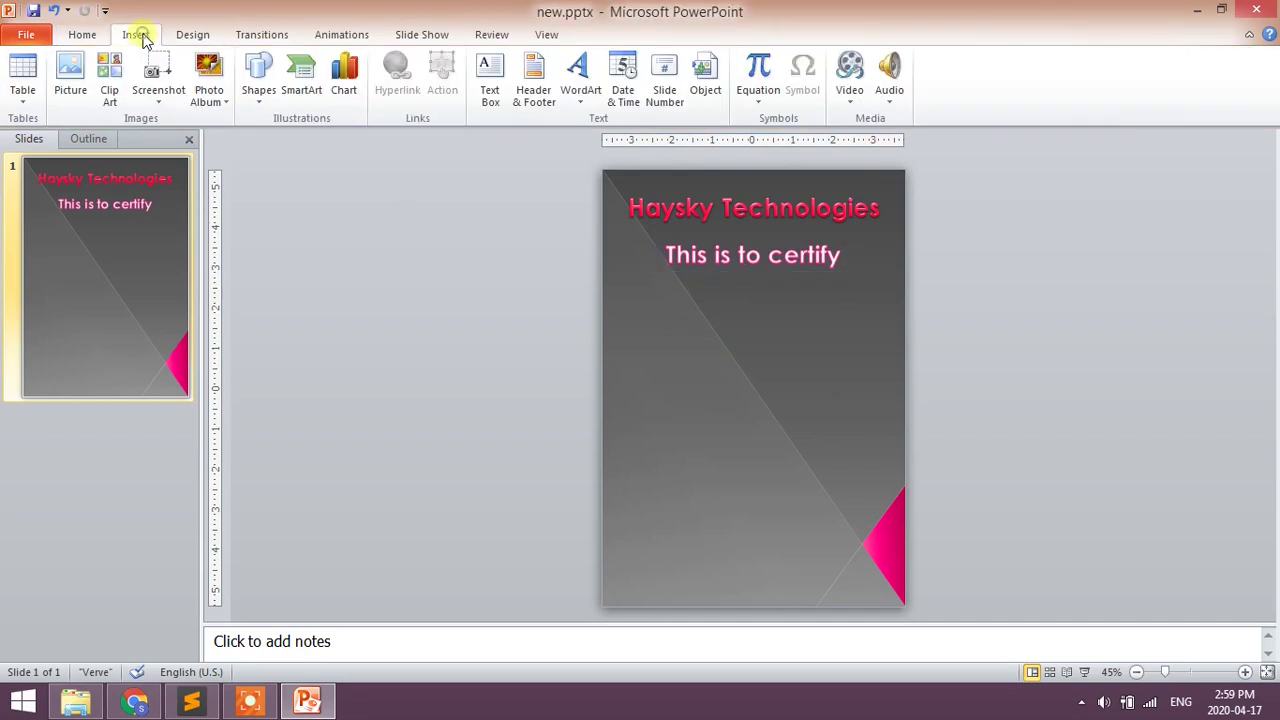
pyautogui.click(259, 82)
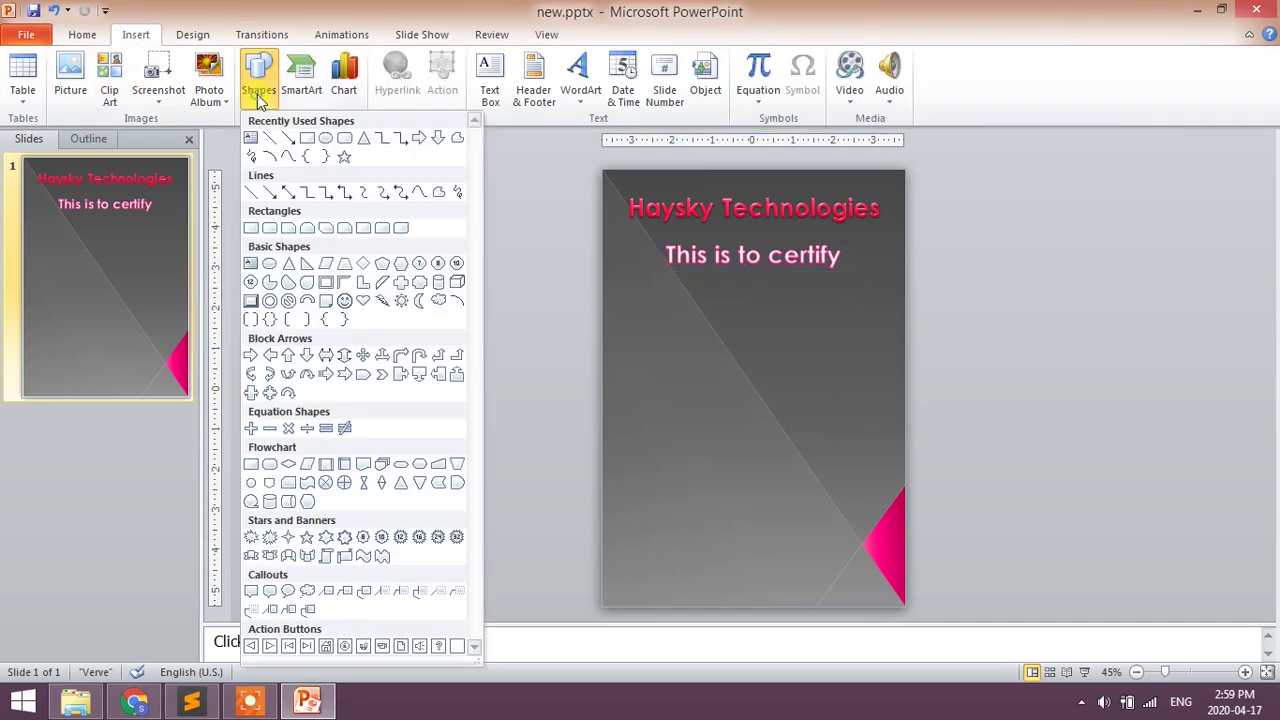
pyautogui.click(307, 140)
pyautogui.click(258, 84)
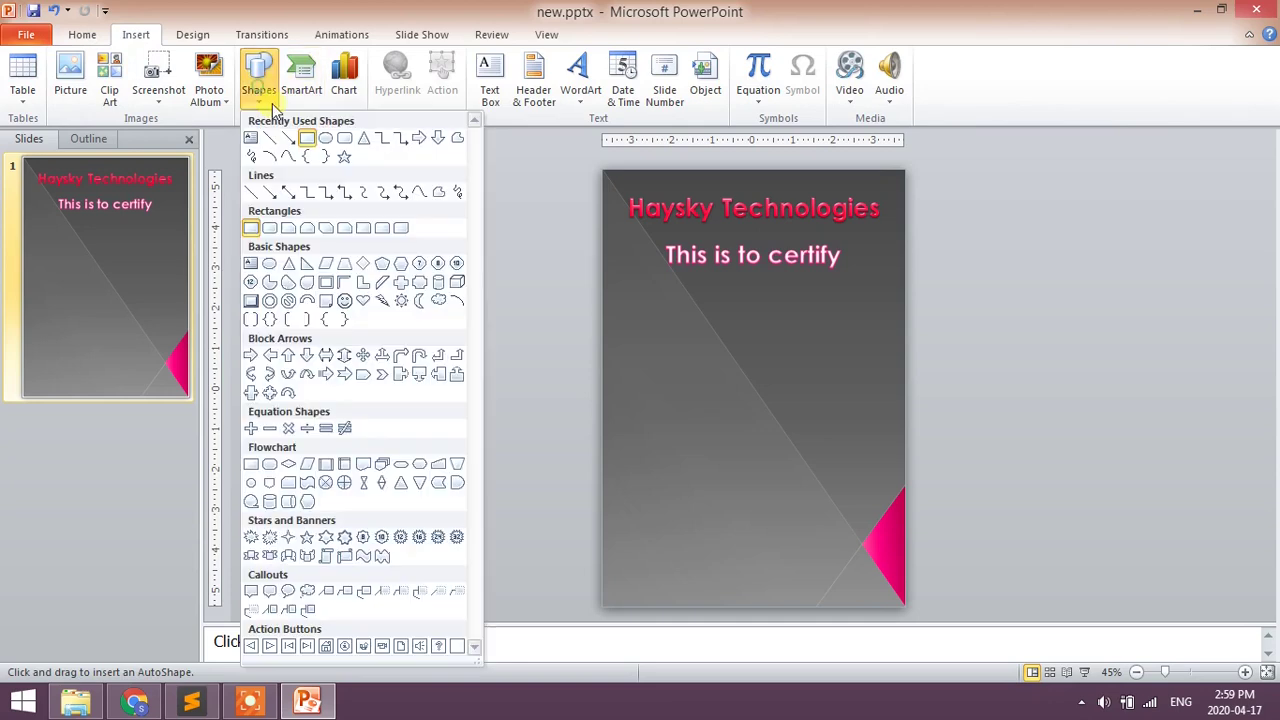
pyautogui.click(331, 141)
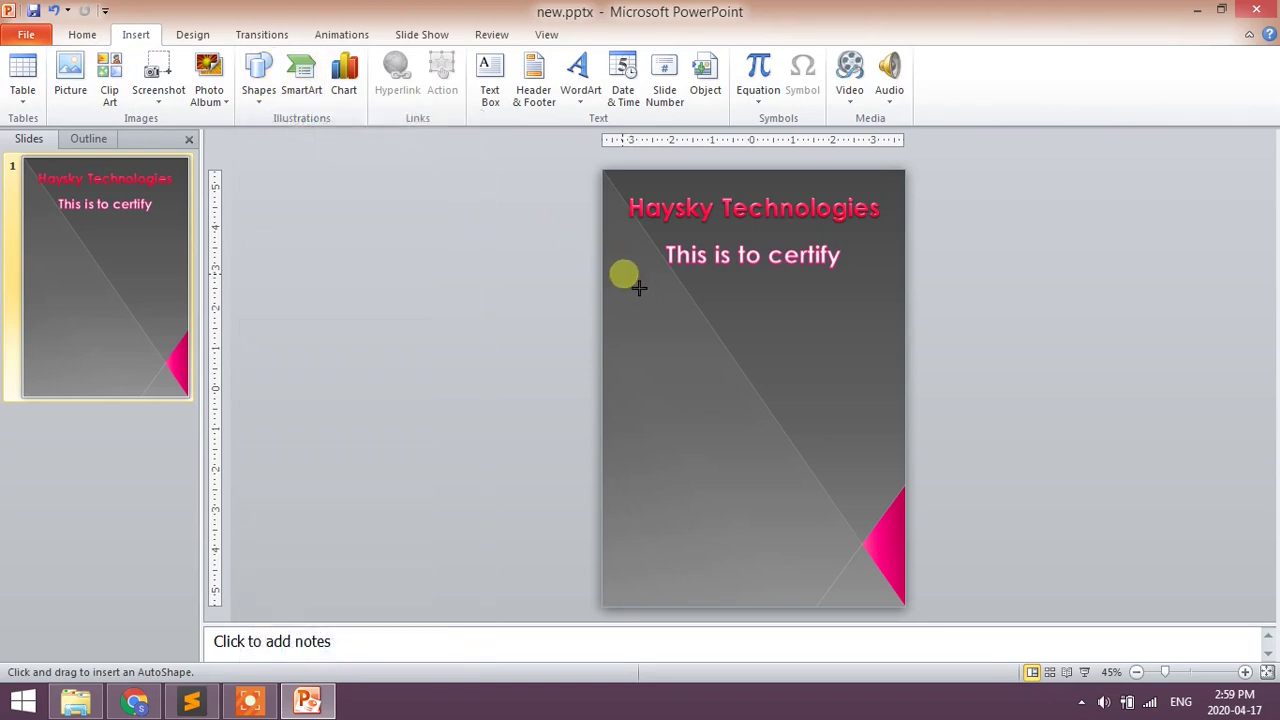
pyautogui.moveTo(623, 272); pyautogui.dragTo(880, 323)
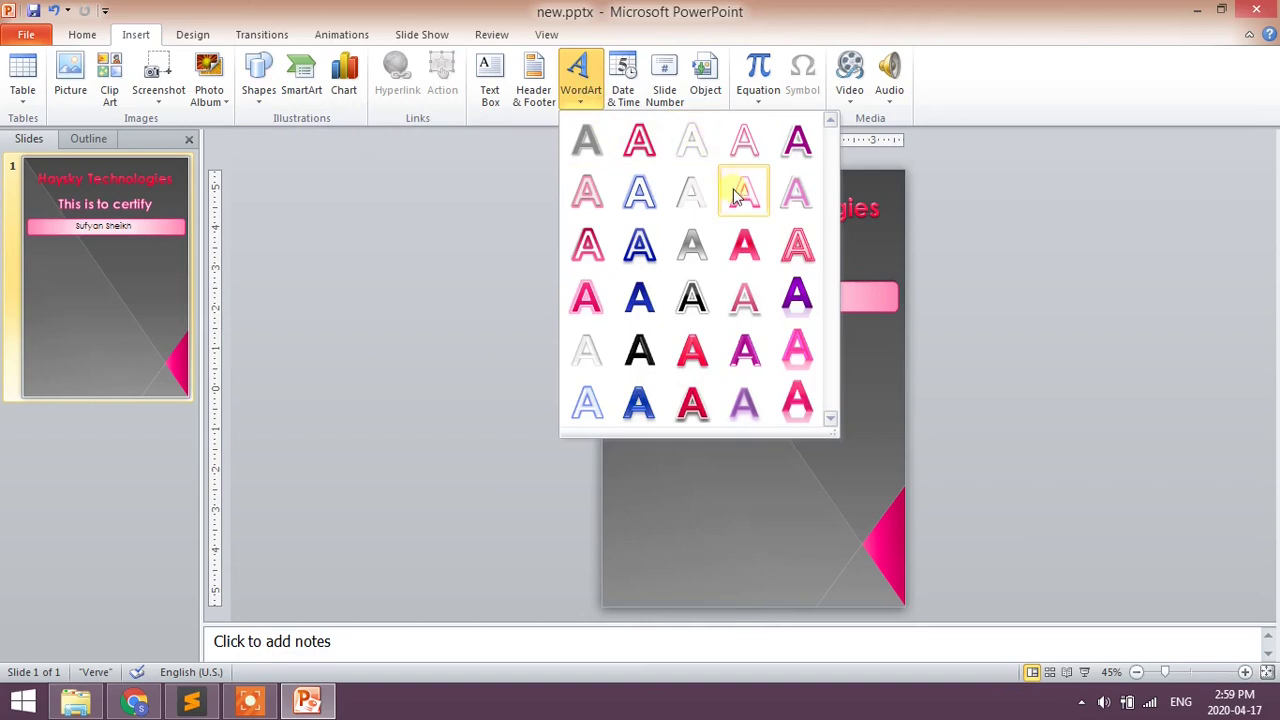
# - Add the 'has completed the training course on' WordArt text and draw a rounded box beneath it
pyautogui.click(735, 193)
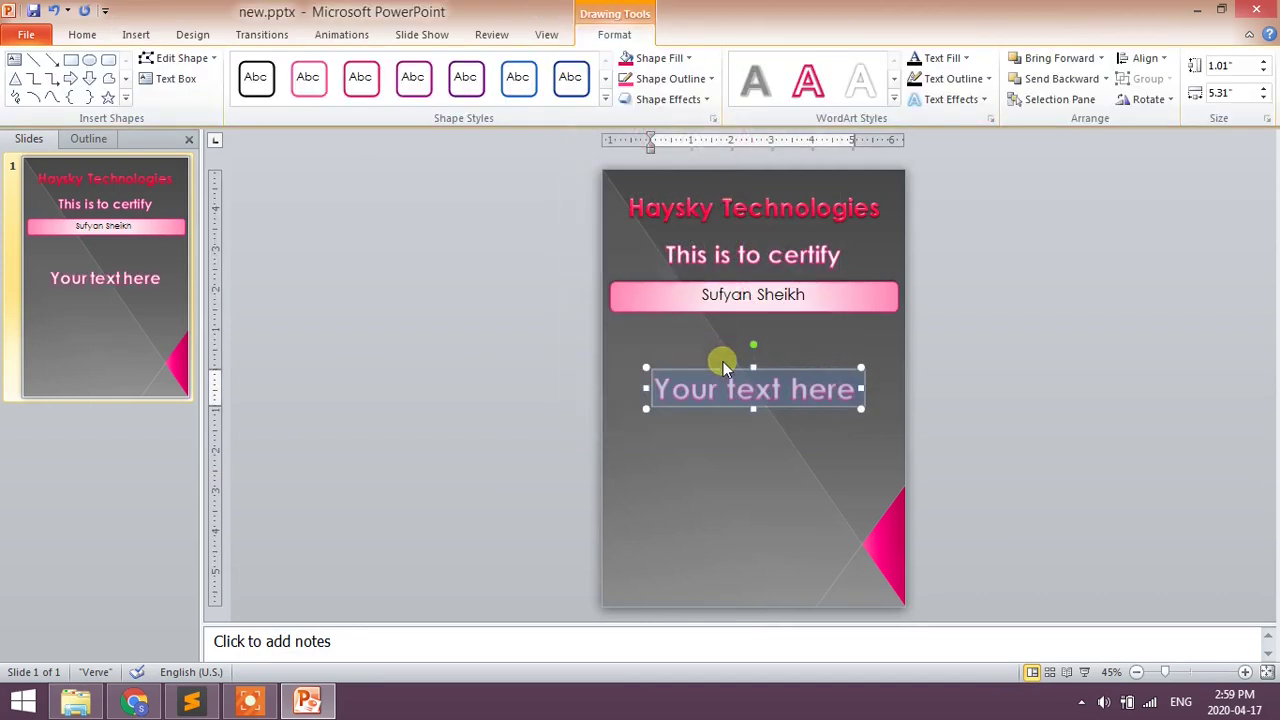
pyautogui.write('Has comp')
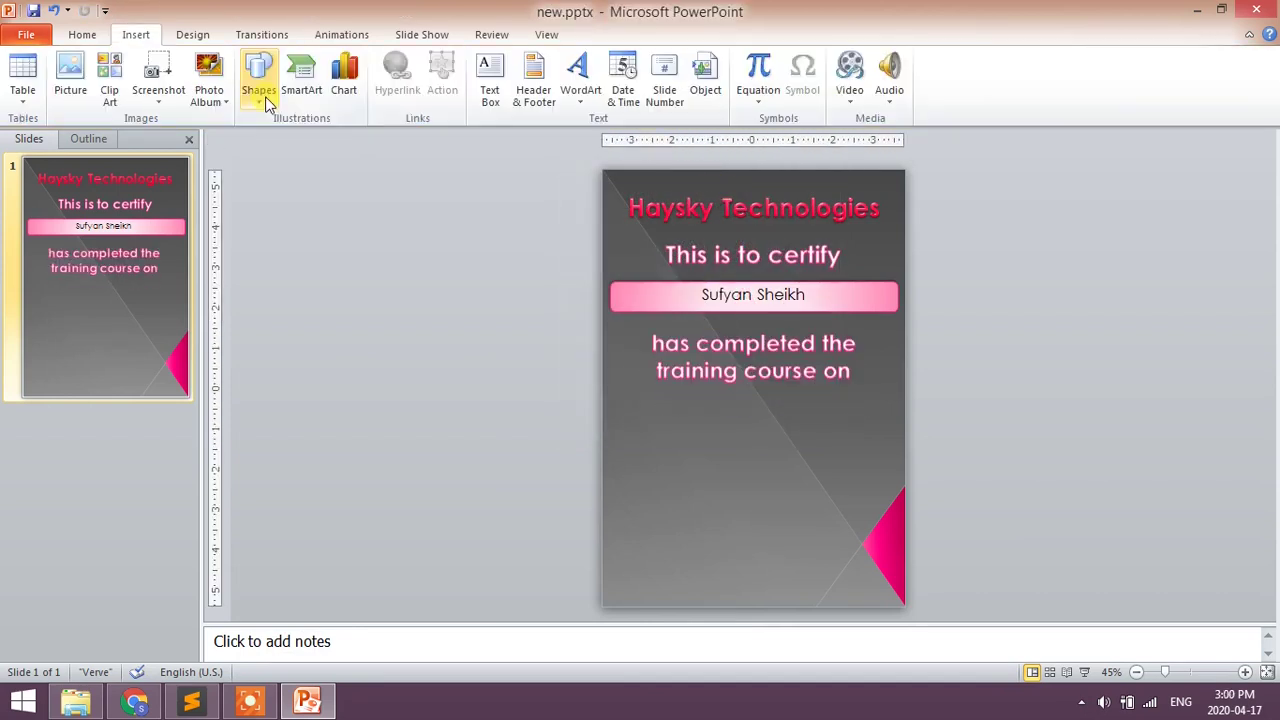
pyautogui.click(266, 100)
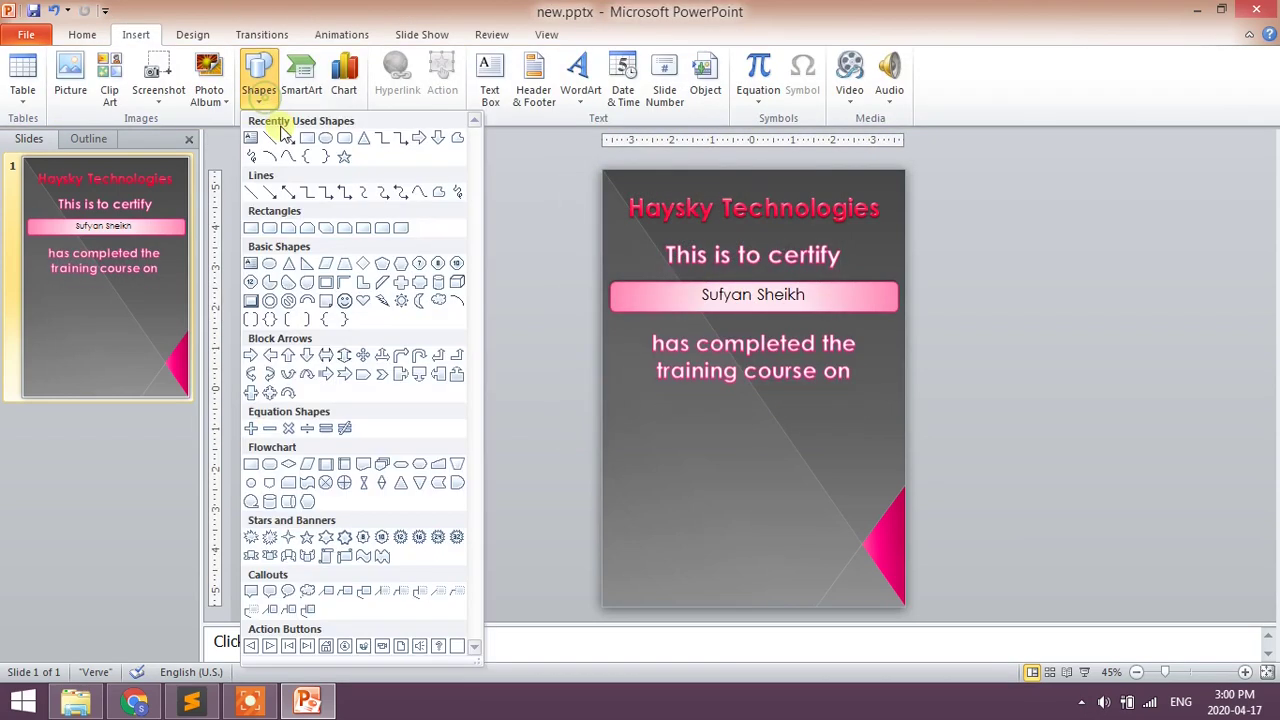
pyautogui.click(344, 133)
pyautogui.moveTo(624, 403)
pyautogui.mouseDown()
pyautogui.moveTo(694, 451)
pyautogui.moveTo(815, 479)
pyautogui.moveTo(885, 440)
pyautogui.mouseUp()
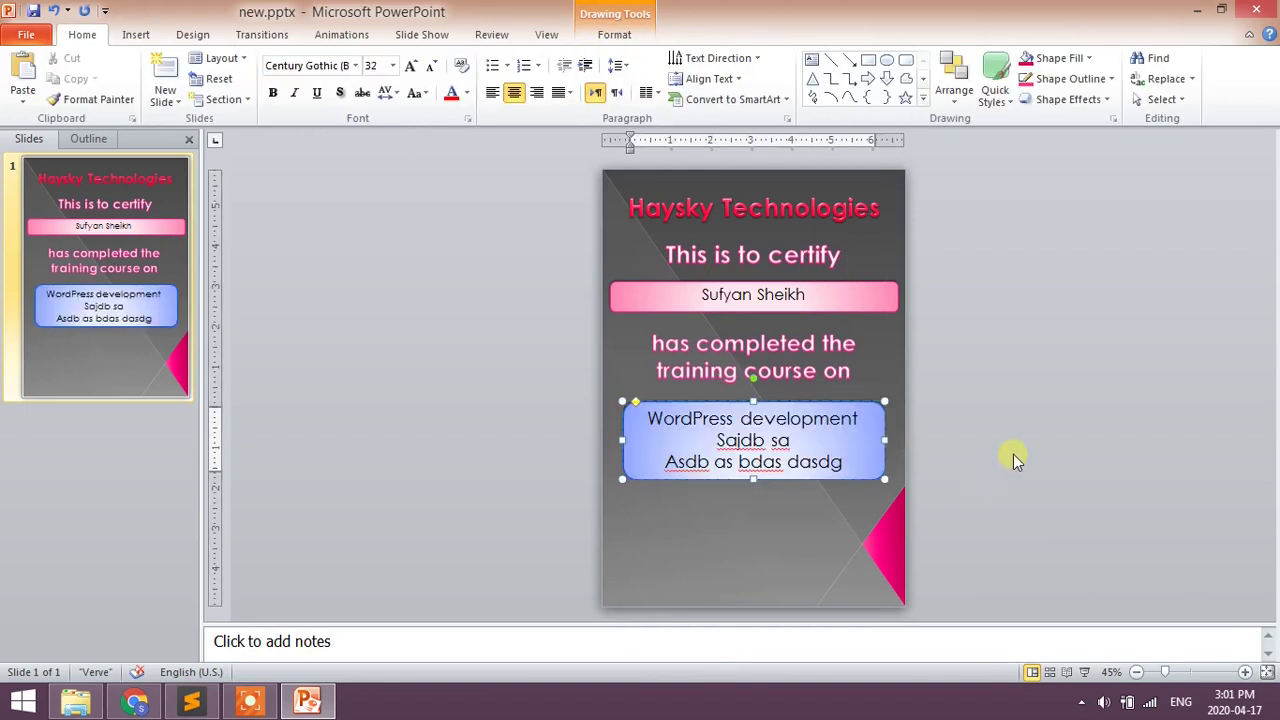
# - Clear the text from the name banner and the blue course box
pyautogui.click(1012, 456)
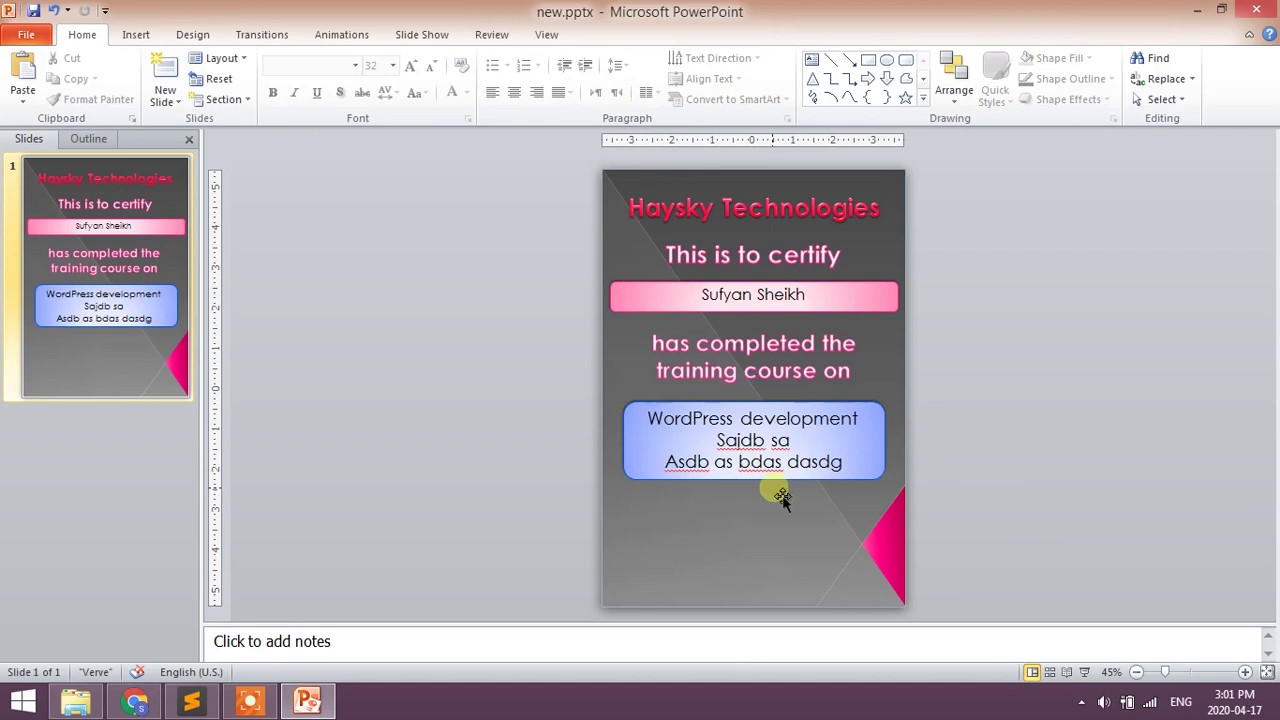
pyautogui.moveTo(565, 181); pyautogui.dragTo(984, 462)
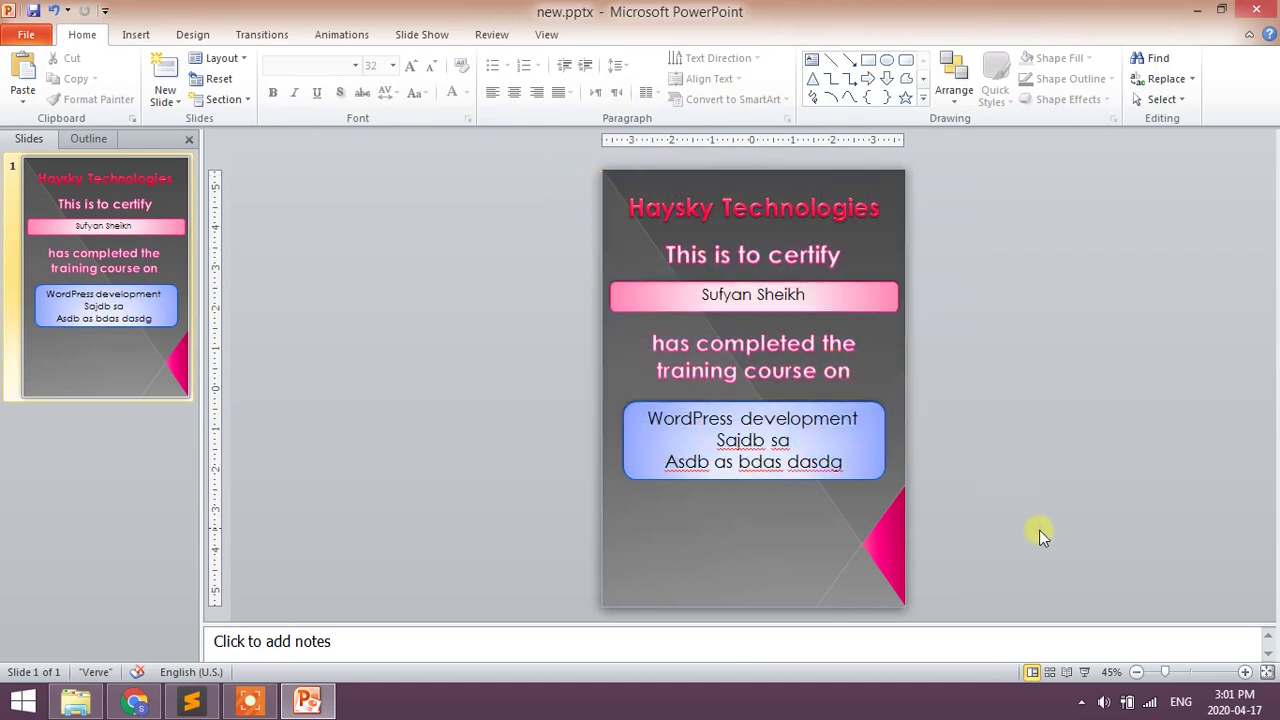
pyautogui.hotkey('ctrl', 'a')
pyautogui.click(988, 251)
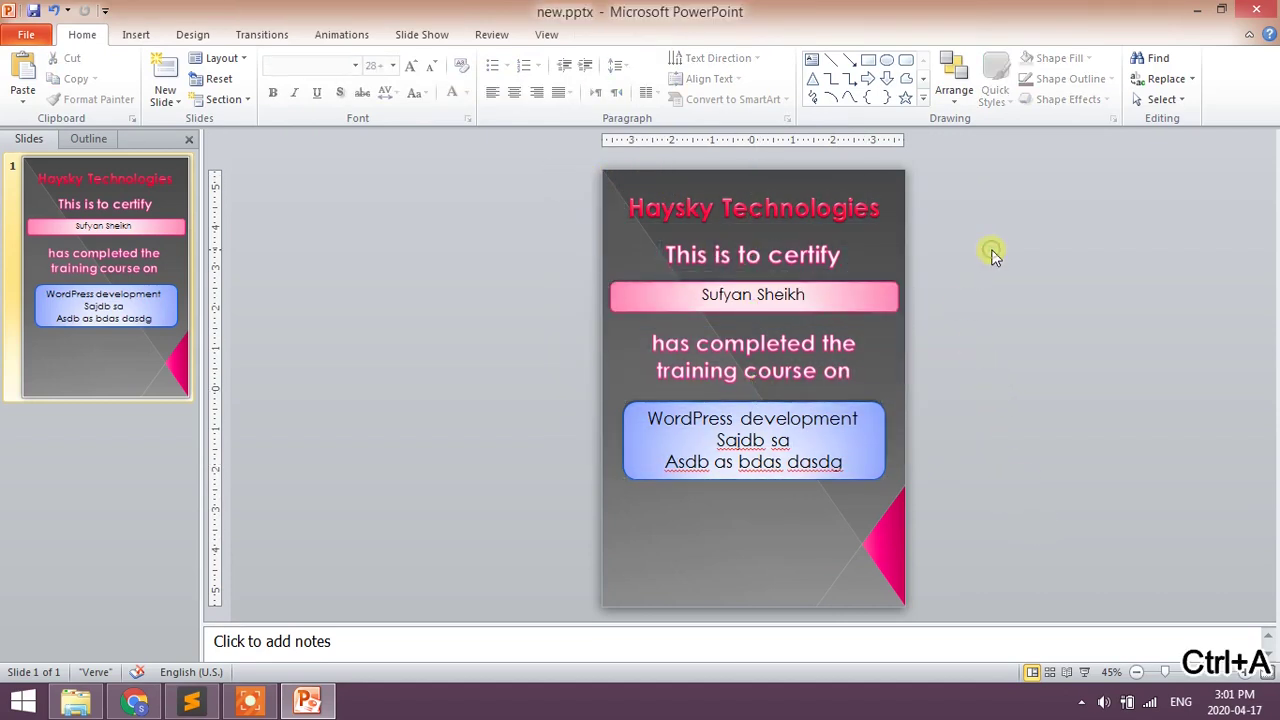
pyautogui.click(710, 295)
pyautogui.hotkey('ctrl', 'a')
pyautogui.press('Delete')
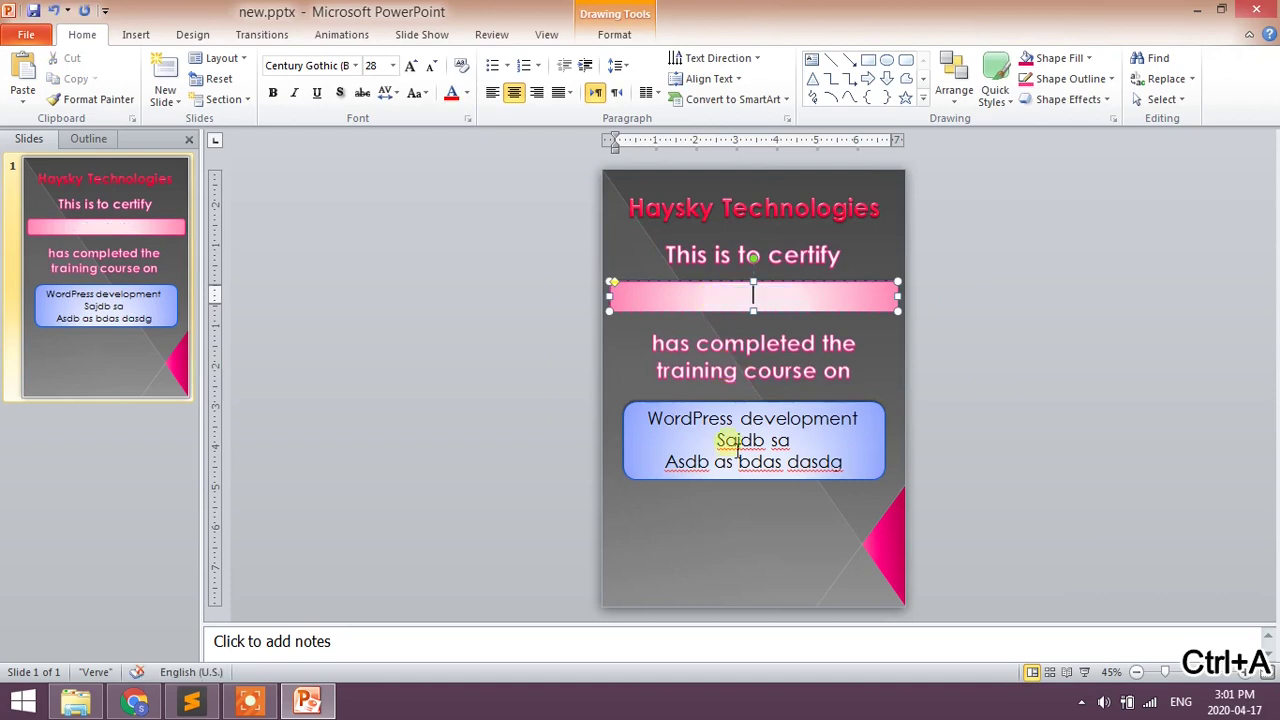
pyautogui.click(735, 461)
pyautogui.hotkey('ctrl', 'a')
pyautogui.press('Delete')
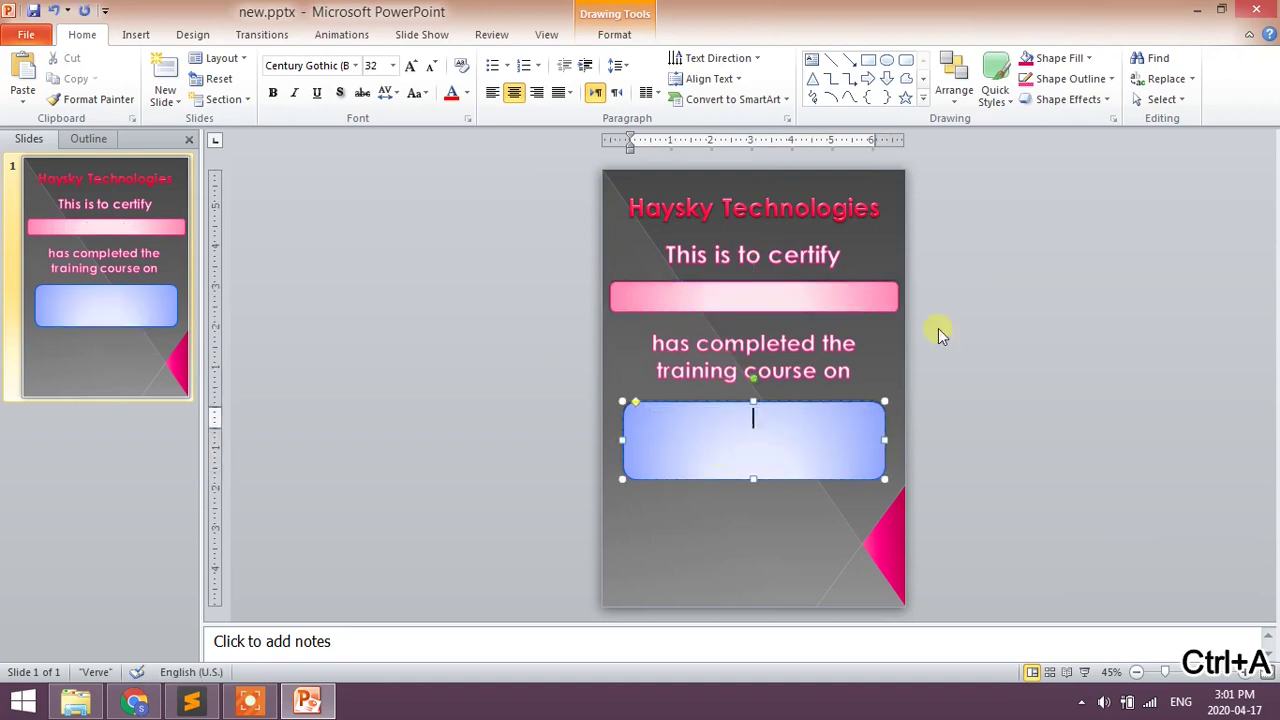
pyautogui.click(1122, 292)
# - Save the presentation and export only the current slide as new.png in PNG format
pyautogui.hotkey('ctrl', 's')
pyautogui.click(756, 451)
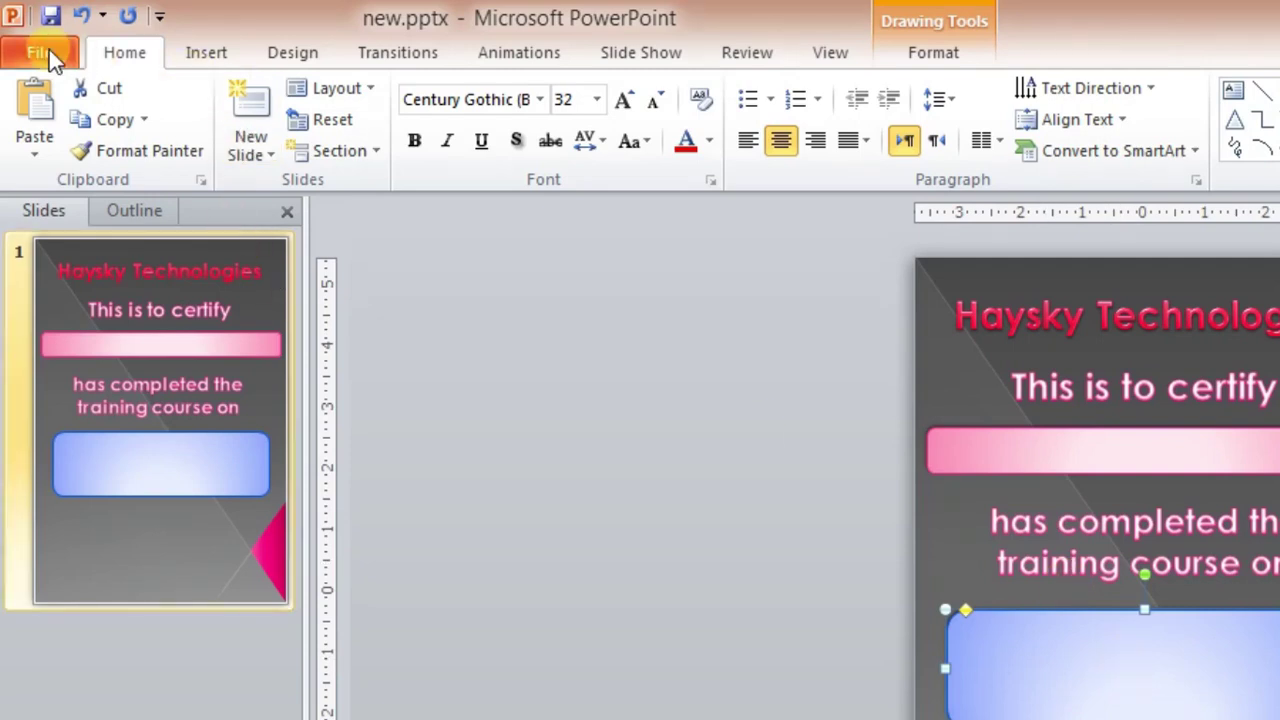
pyautogui.click(49, 49)
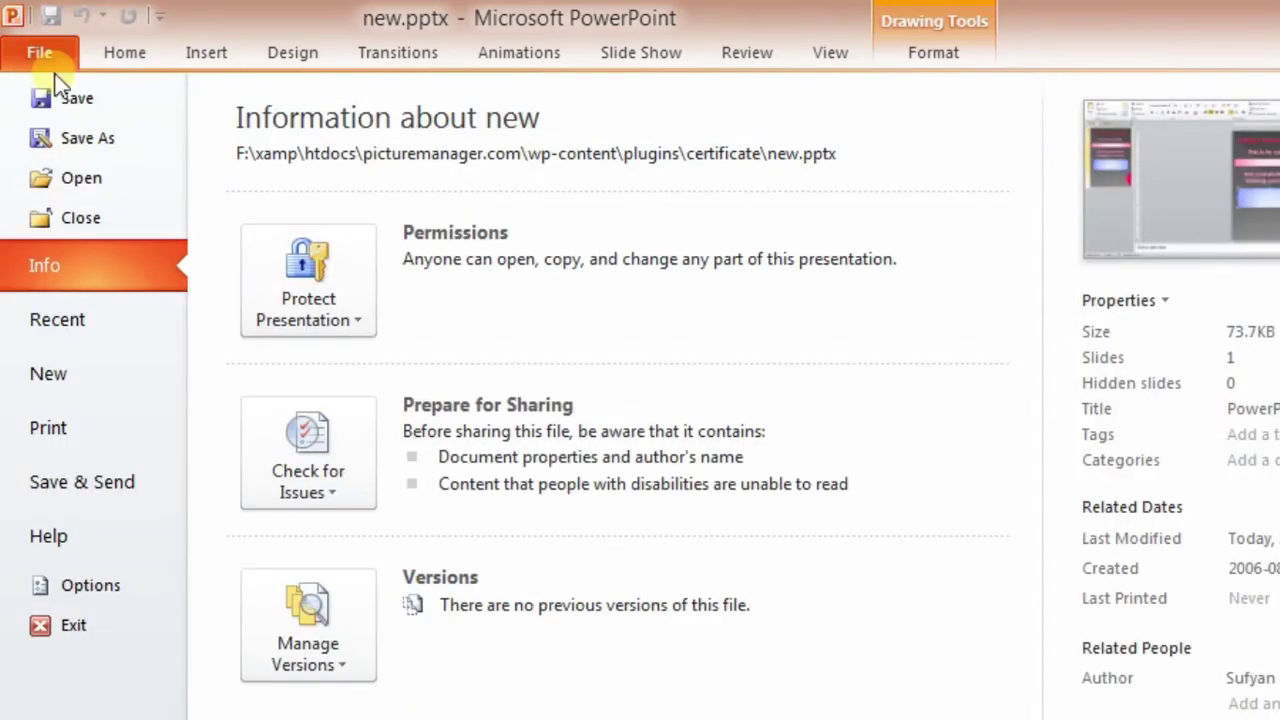
pyautogui.click(87, 140)
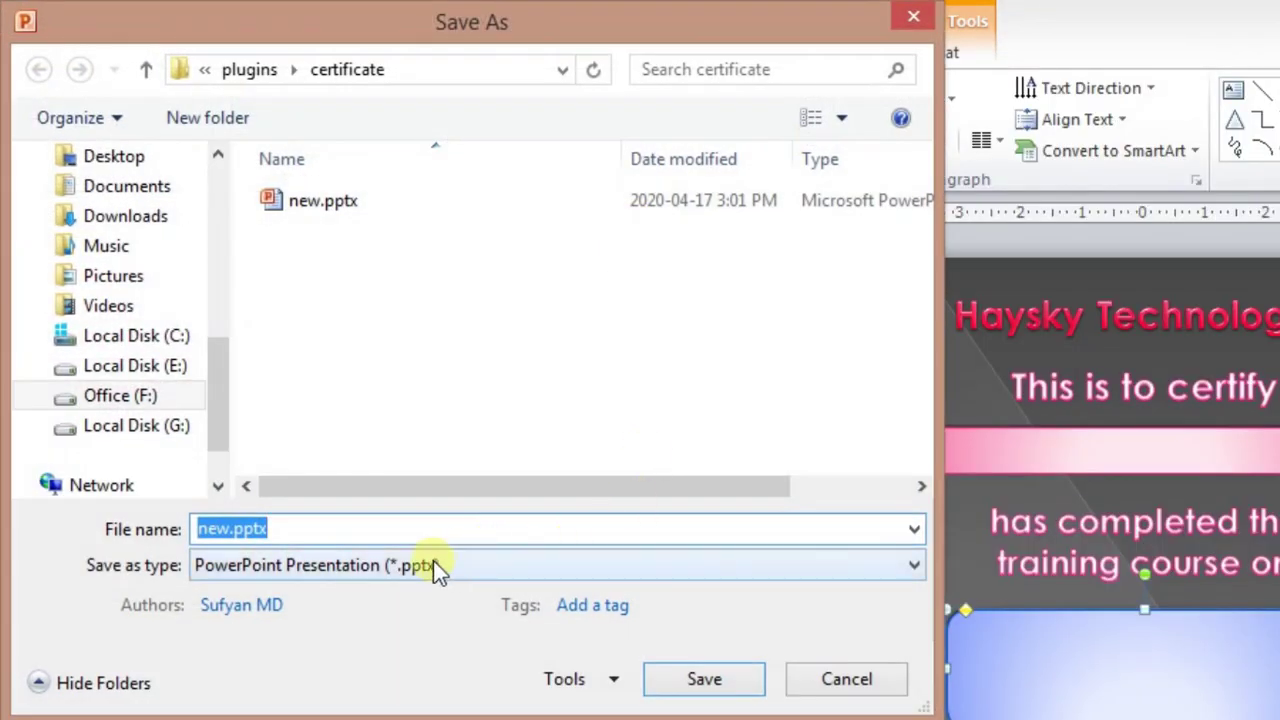
pyautogui.click(428, 564)
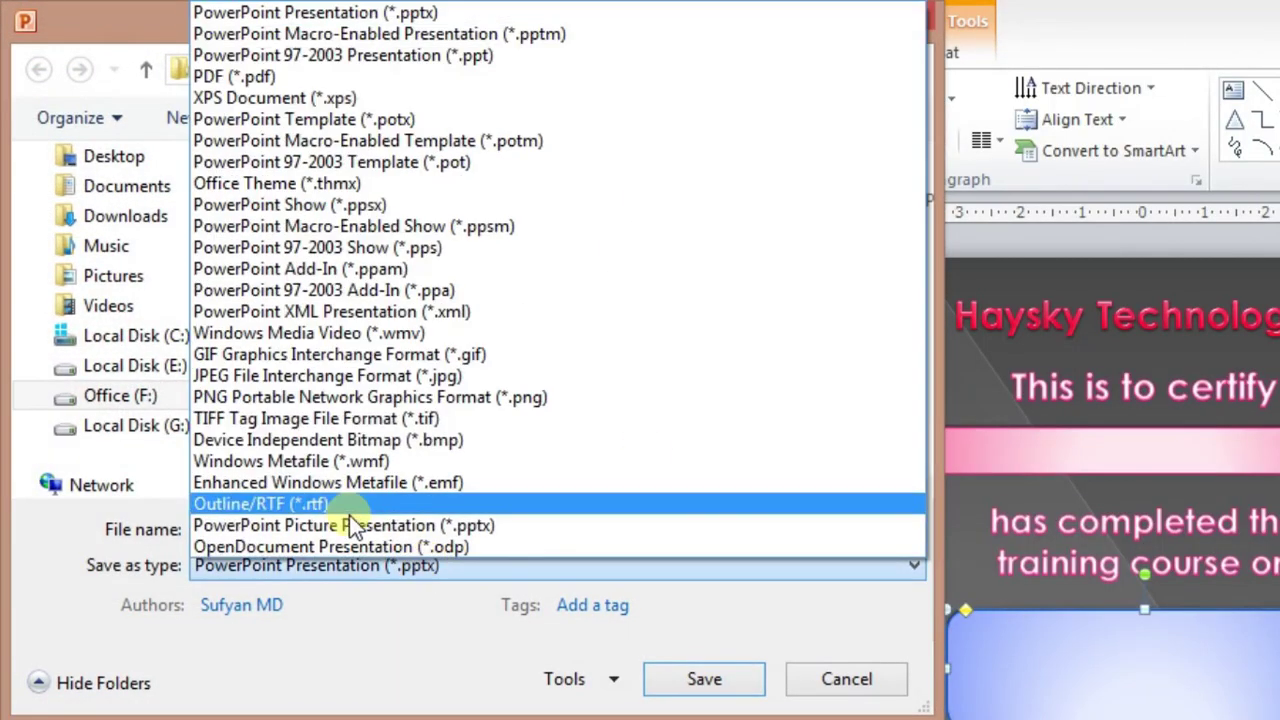
pyautogui.click(247, 400)
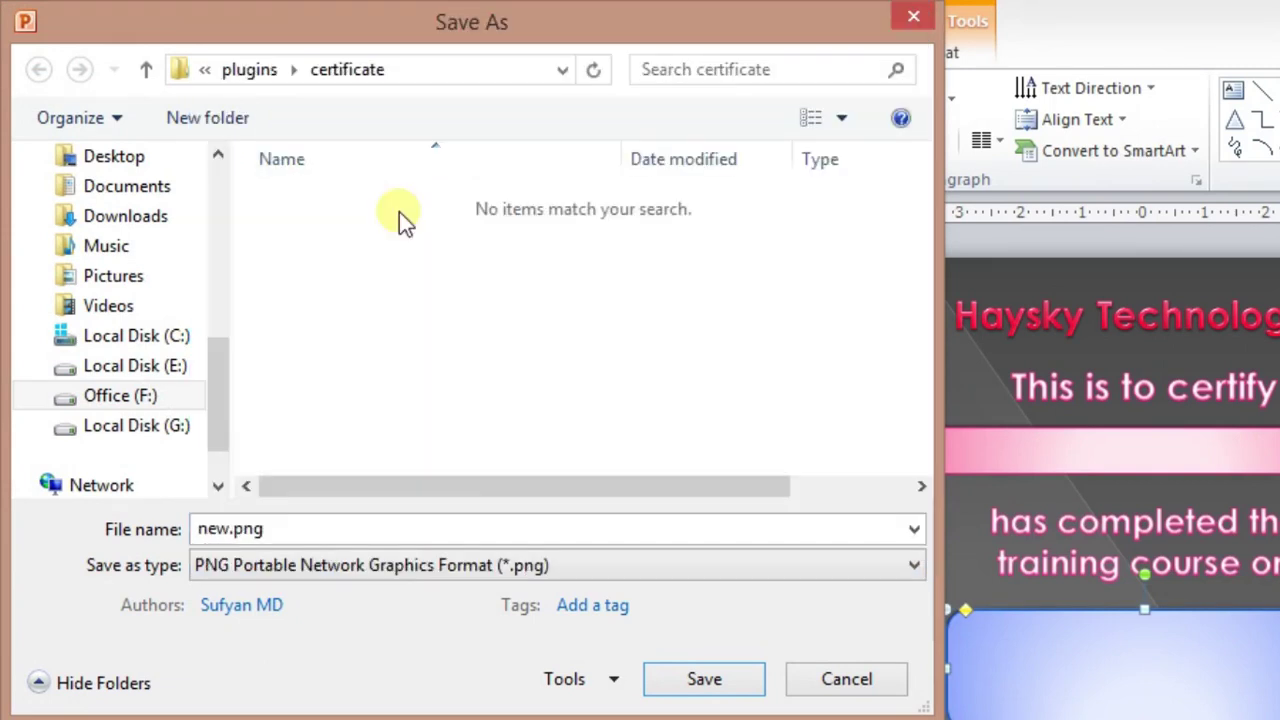
pyautogui.click(706, 682)
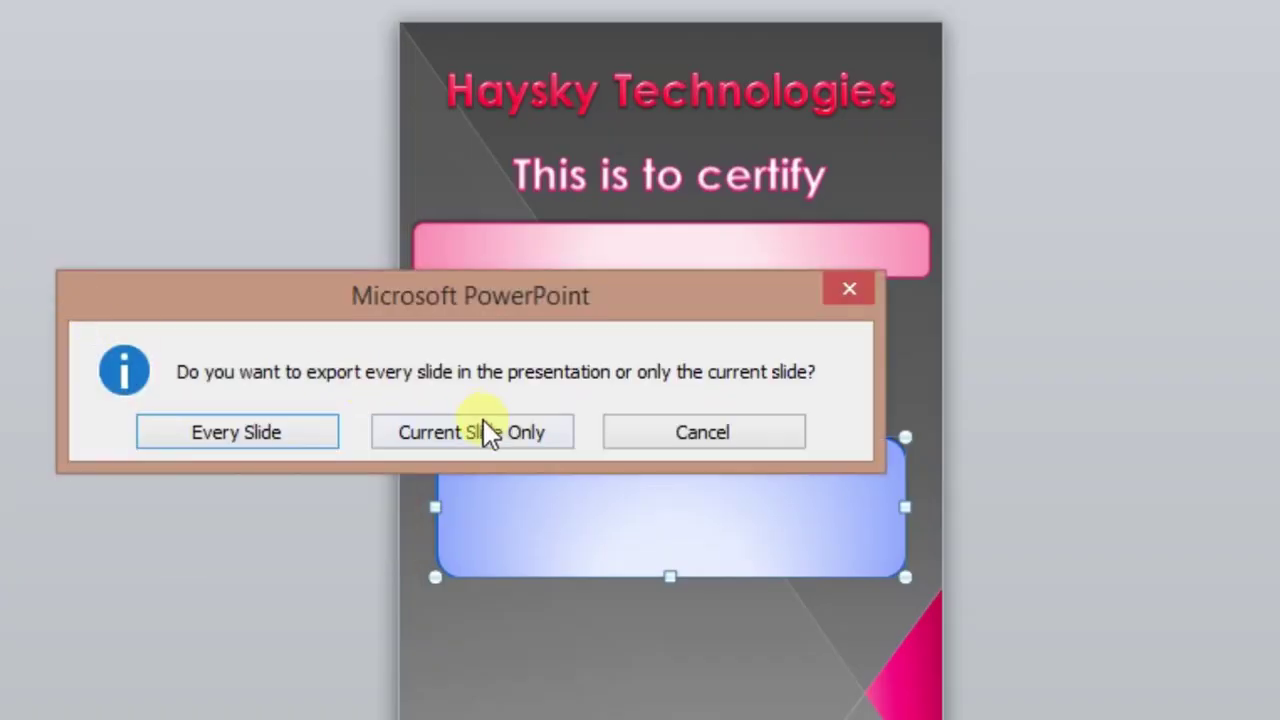
pyautogui.click(484, 424)
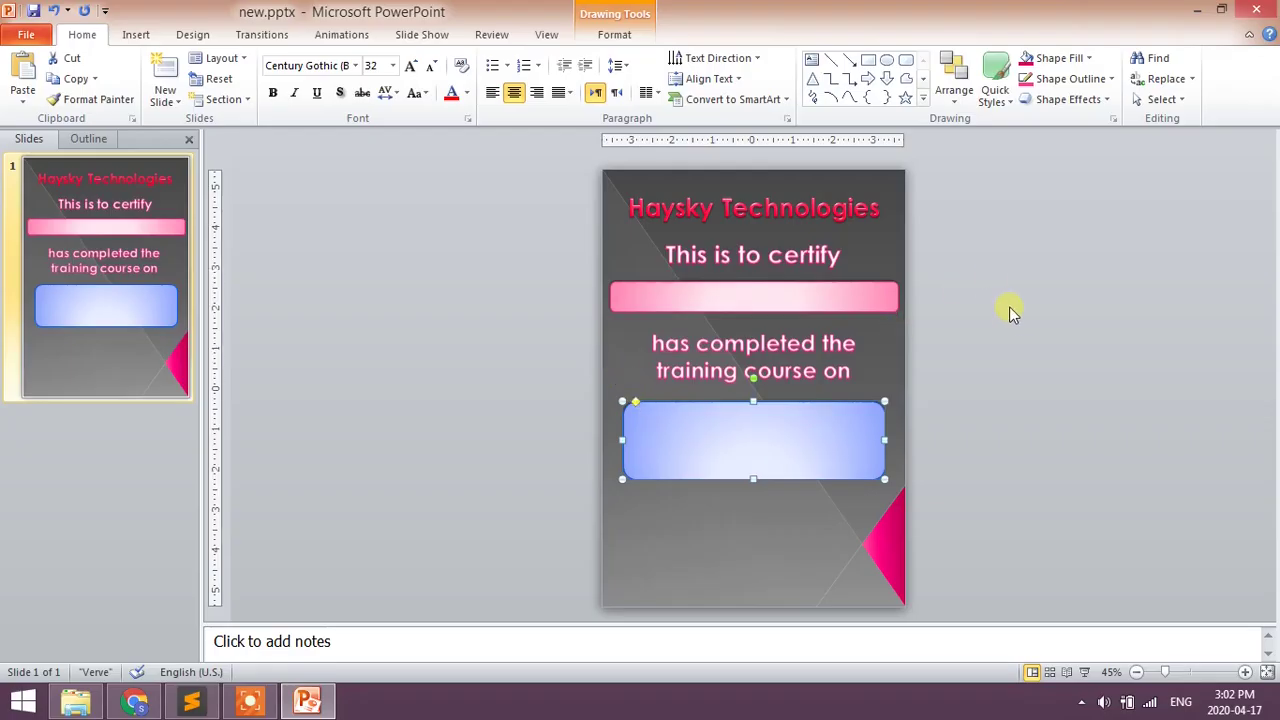
pyautogui.click(1010, 314)
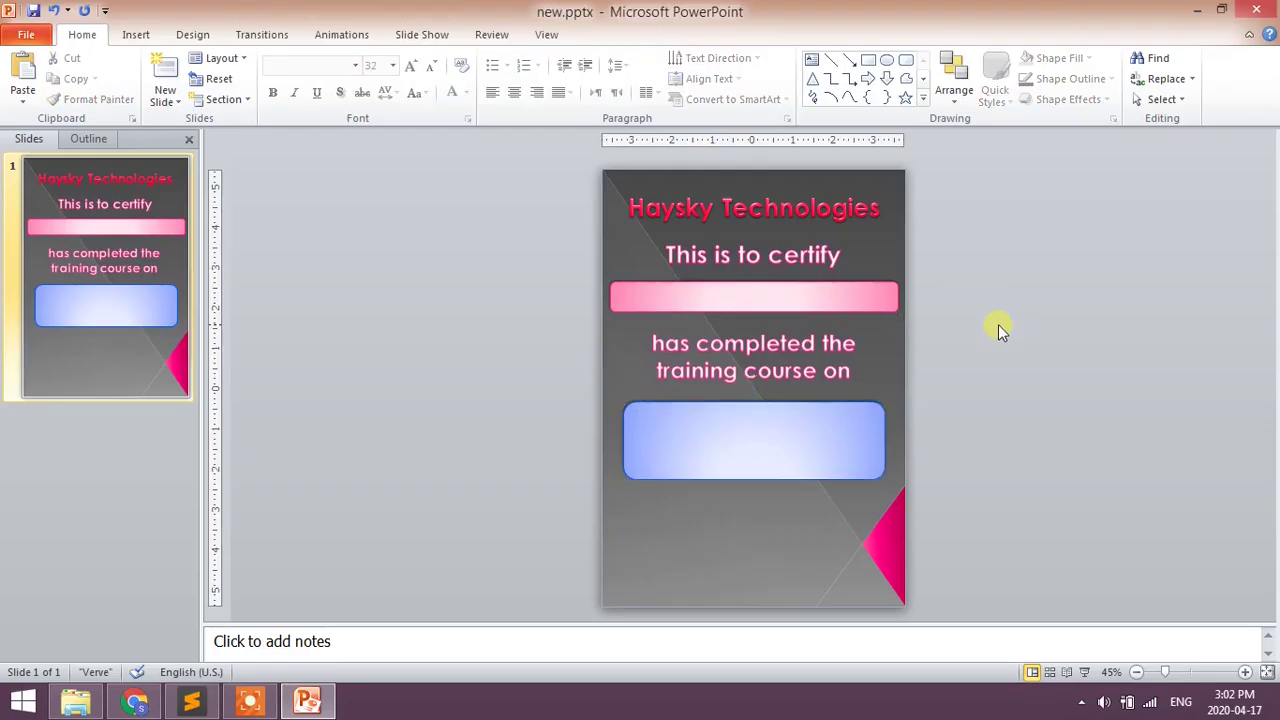
# - Close PowerPoint and preview the exported new.png image
pyautogui.click(1262, 12)
pyautogui.doubleClick(272, 155)
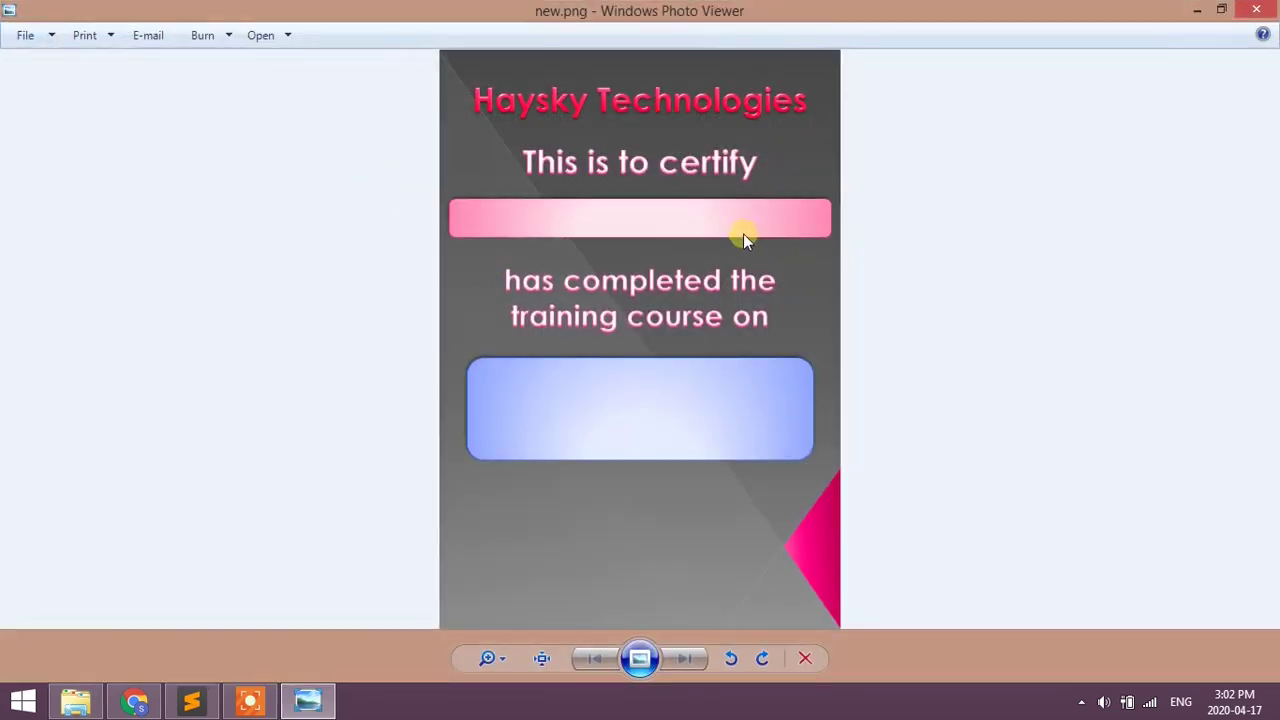
pyautogui.click(1266, 10)
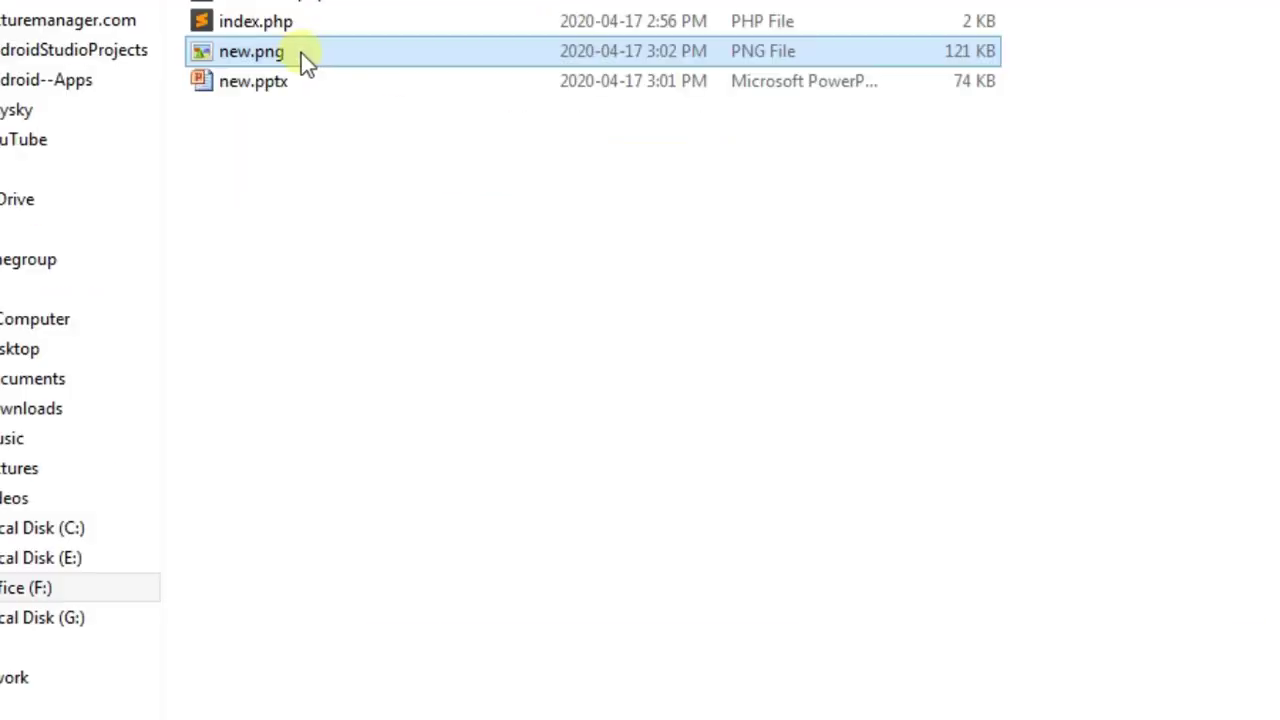
# - Open new.png in Paint from File Explorer
pyautogui.rightClick(304, 53)
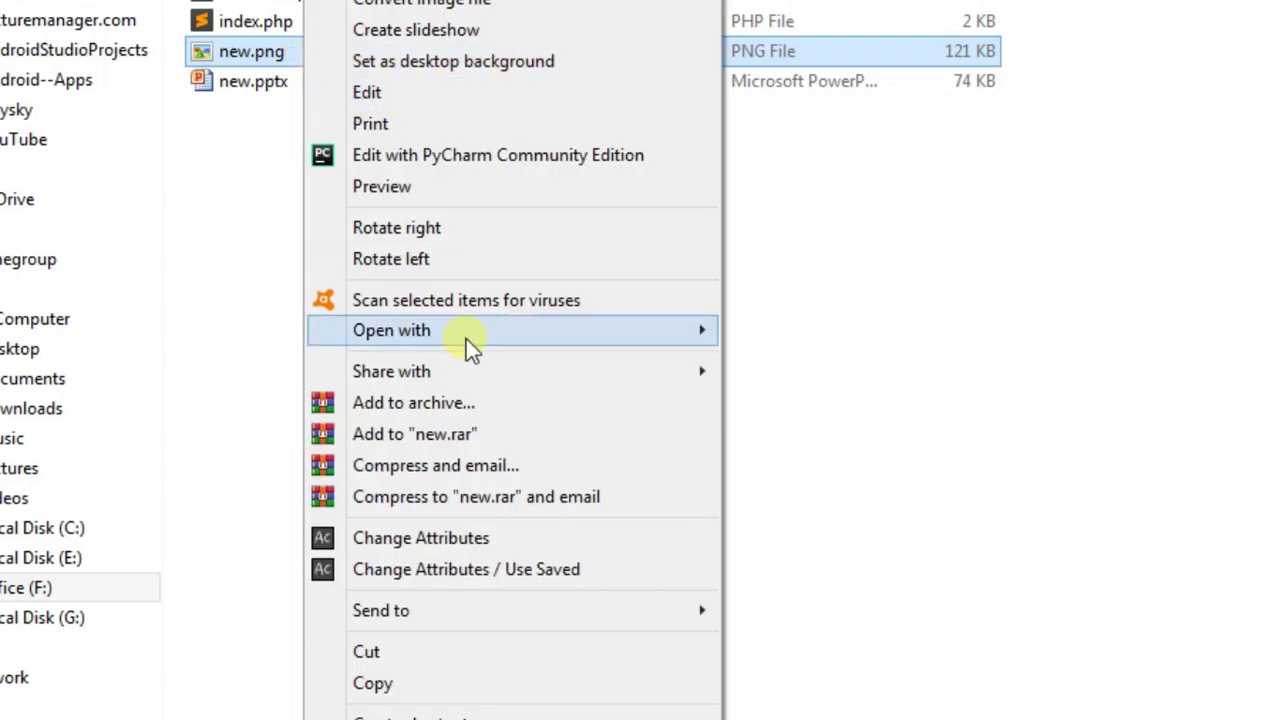
pyautogui.moveTo(466, 331)
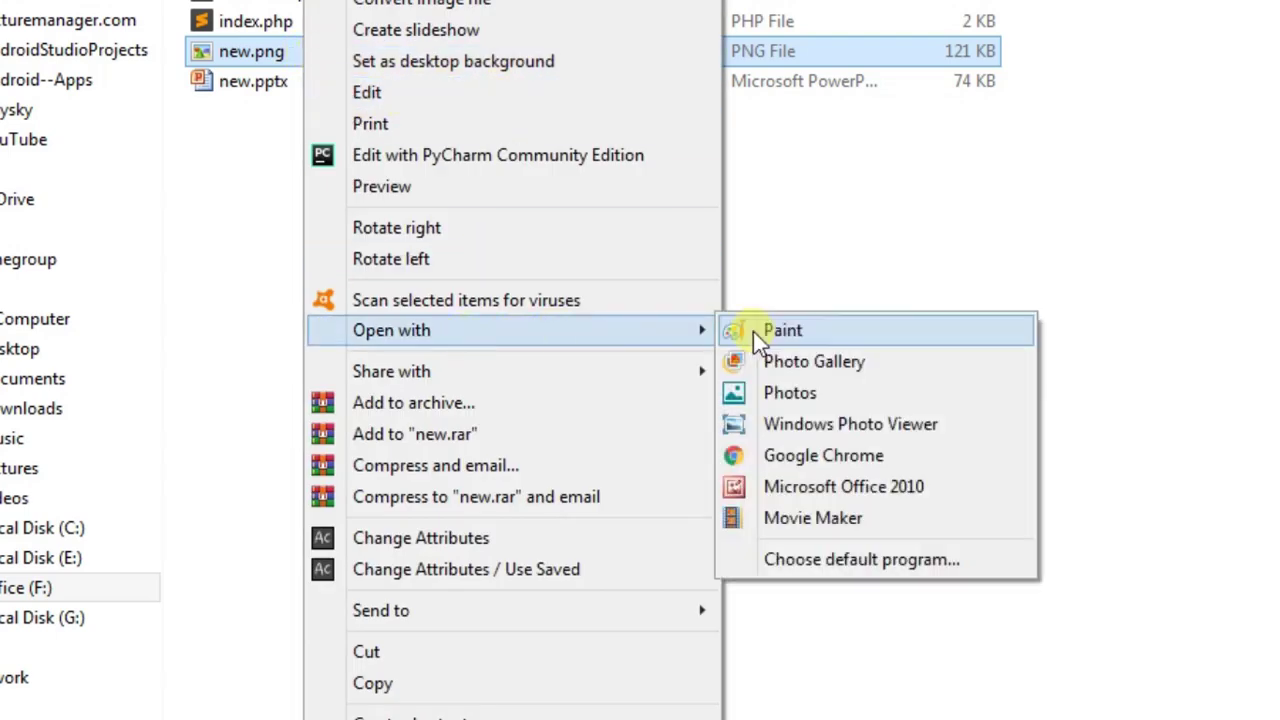
pyautogui.click(824, 334)
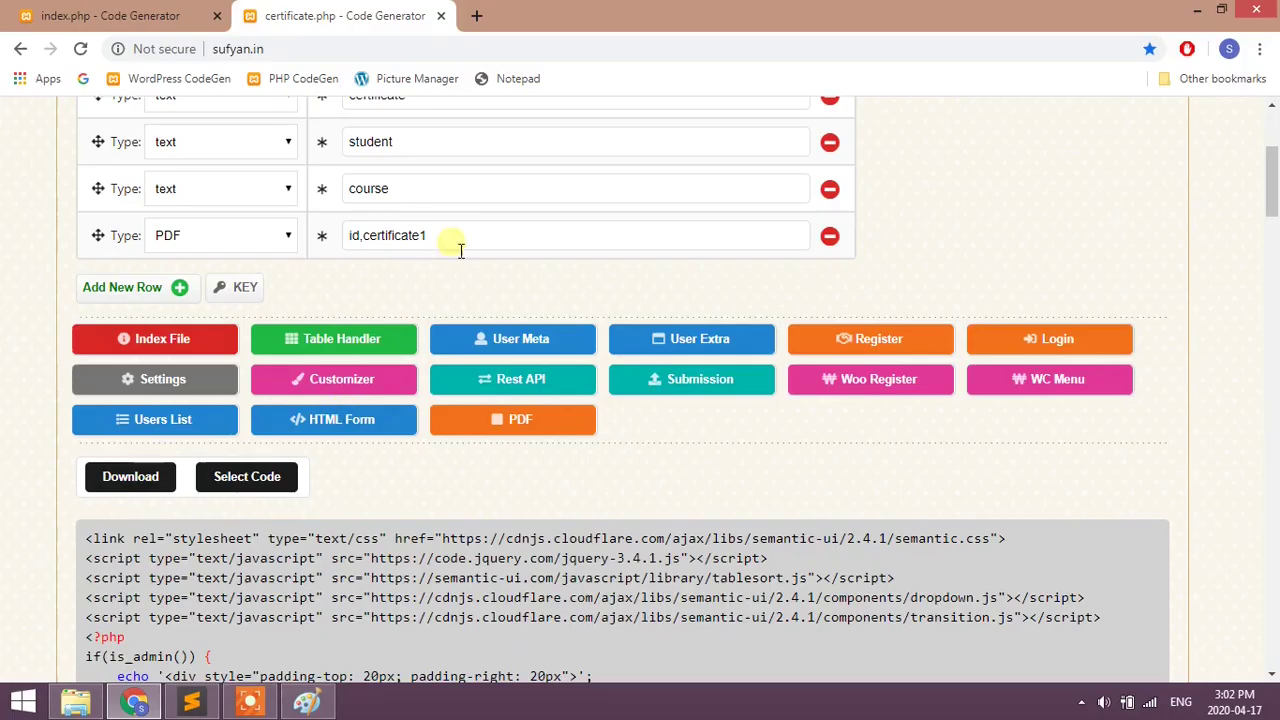
pyautogui.scroll(4, 457, 249)
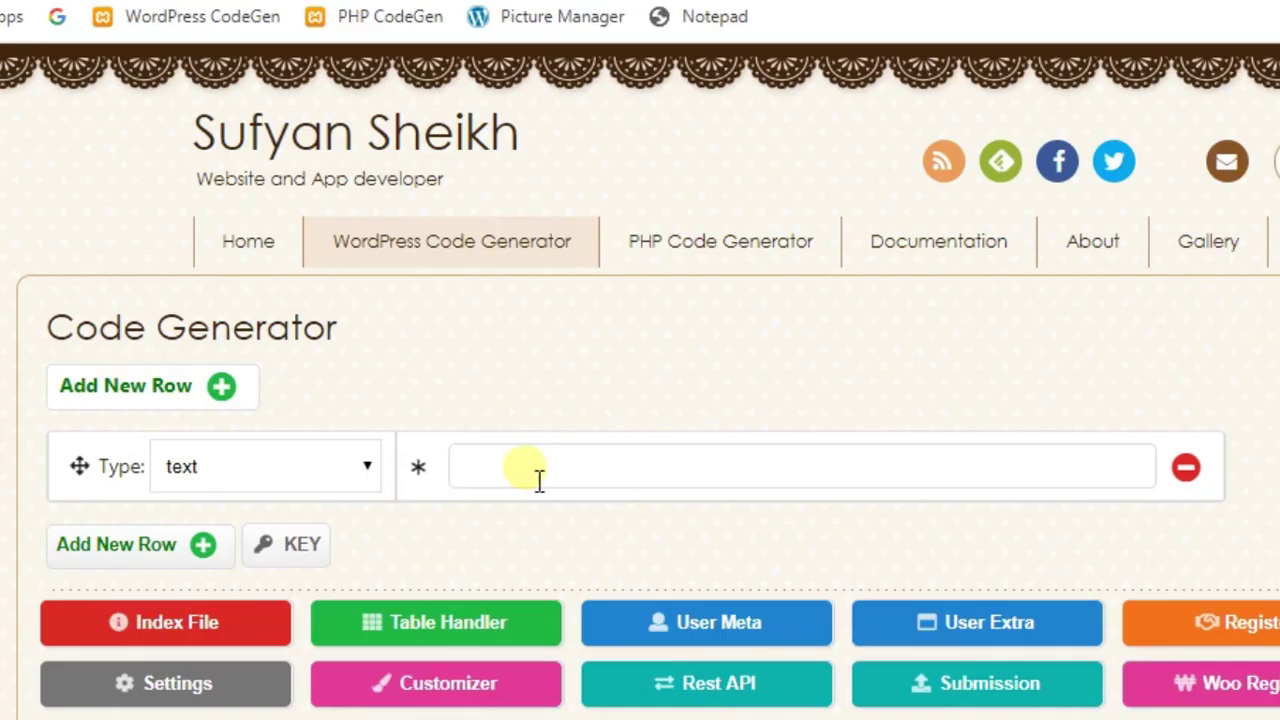
# - Make the first form row an Image field and begin its file_name value with 0,0
pyautogui.click(537, 480)
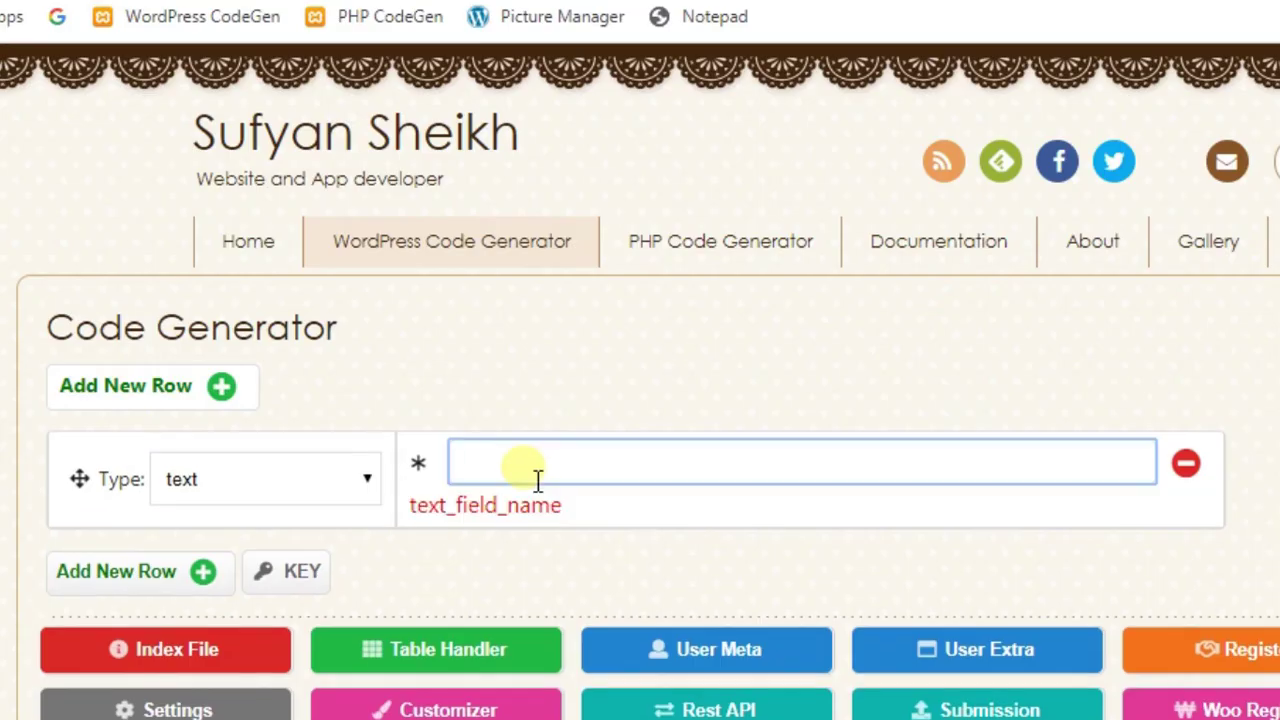
pyautogui.click(330, 495)
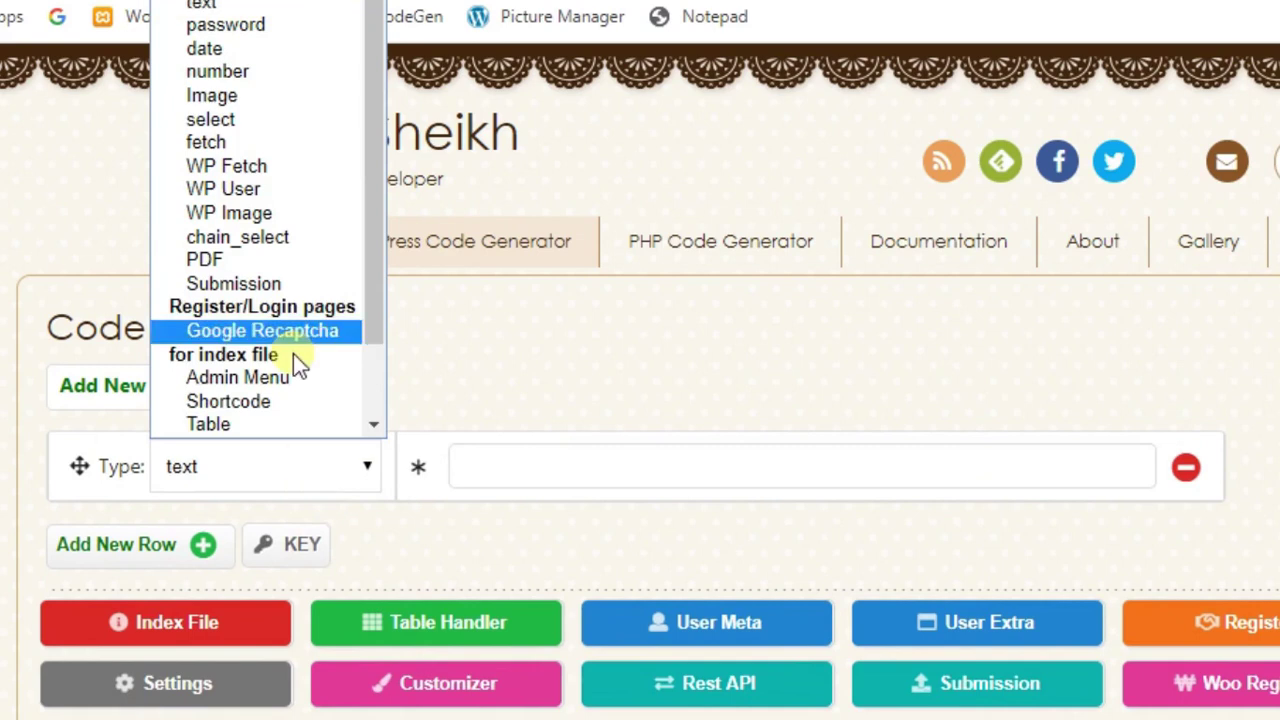
pyautogui.click(260, 96)
pyautogui.click(505, 462)
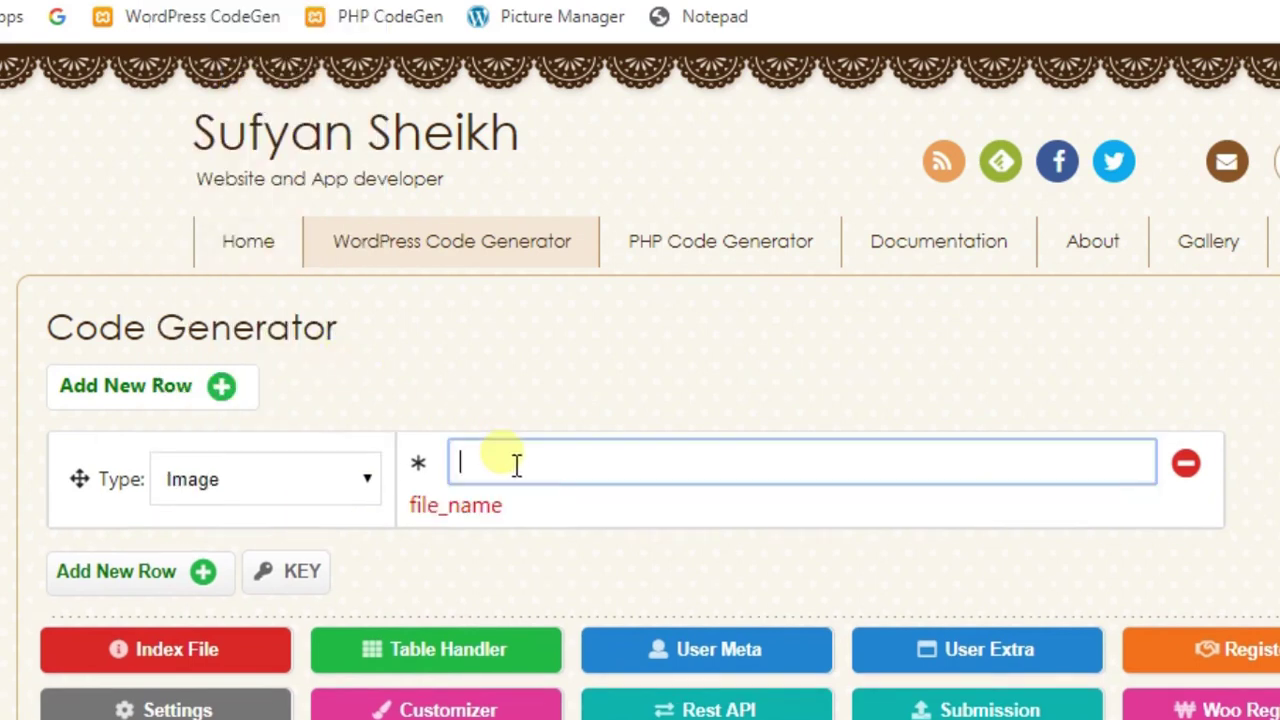
pyautogui.scroll(-3, 500, 457)
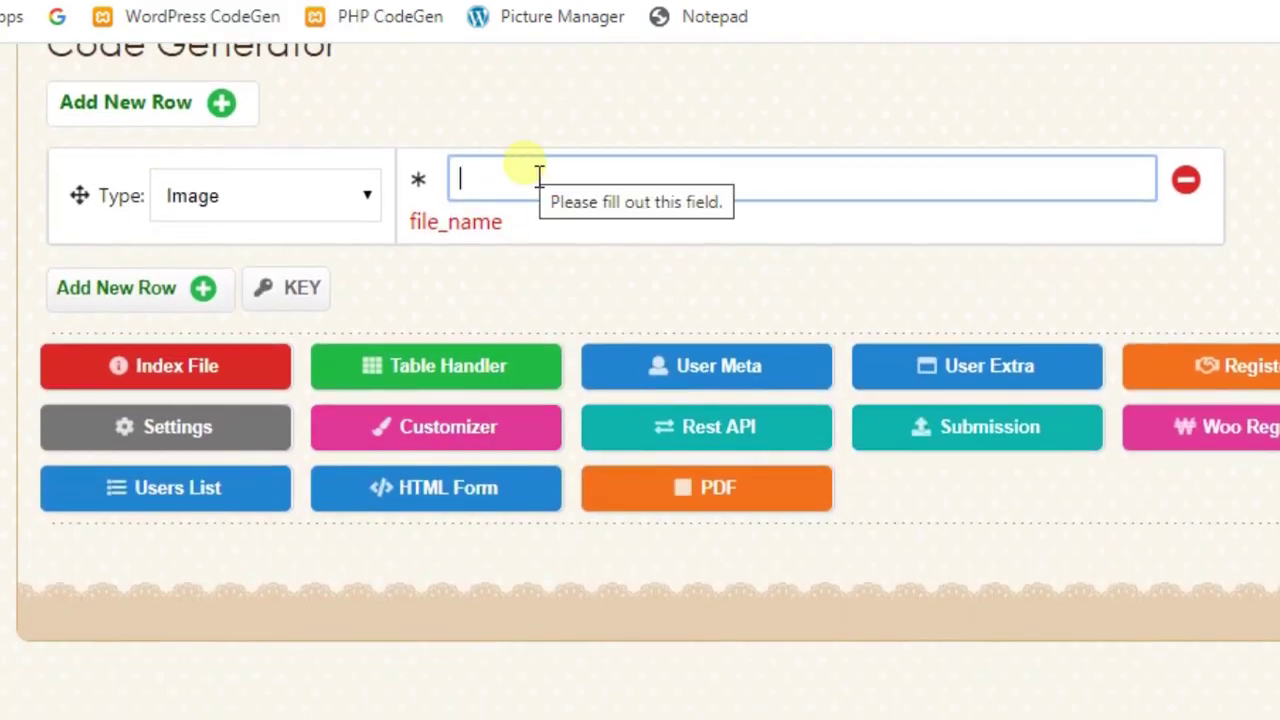
pyautogui.write('0,0,')
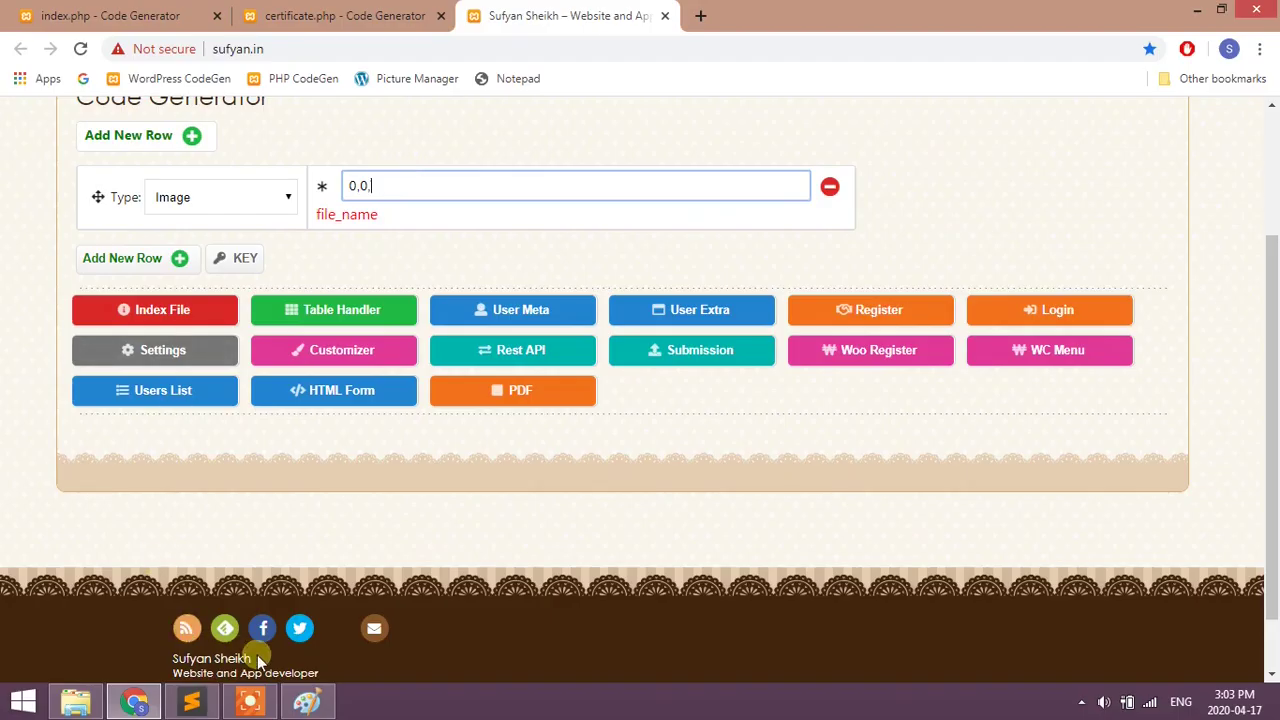
pyautogui.click(308, 703)
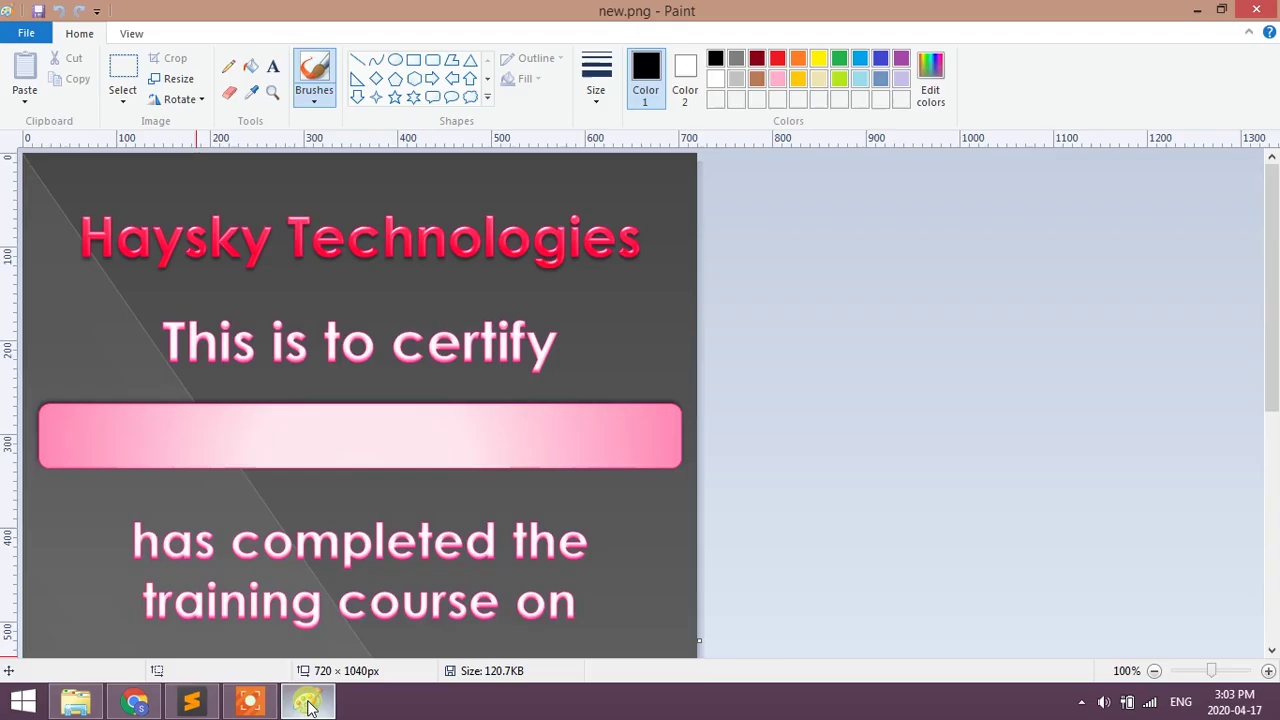
pyautogui.scroll(-5, 370, 418)
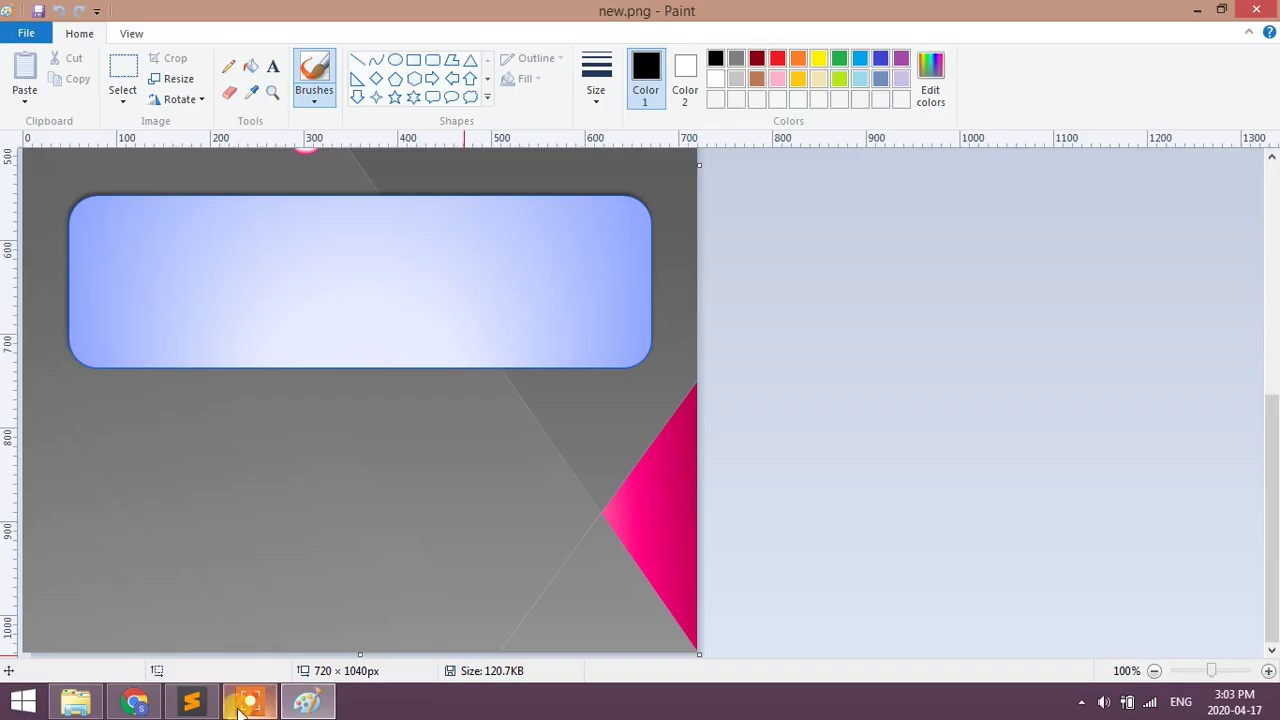
pyautogui.click(198, 704)
pyautogui.click(192, 704)
pyautogui.click(135, 704)
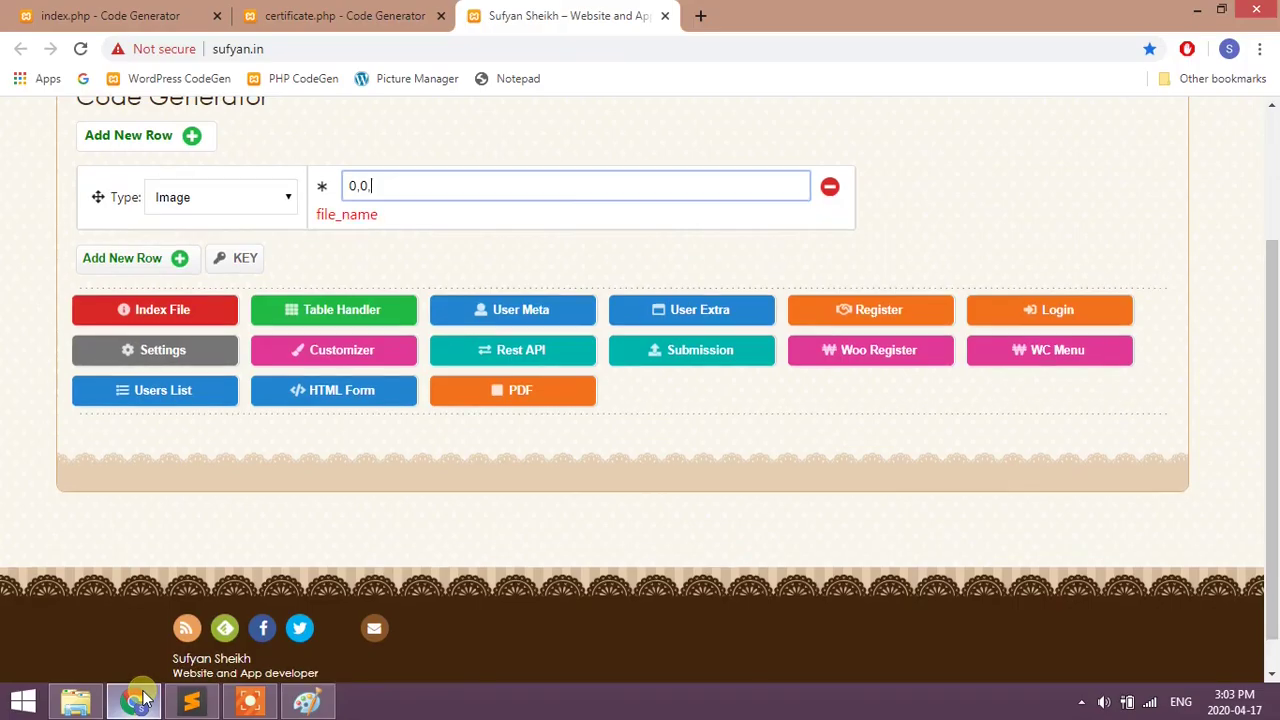
pyautogui.write('1040')
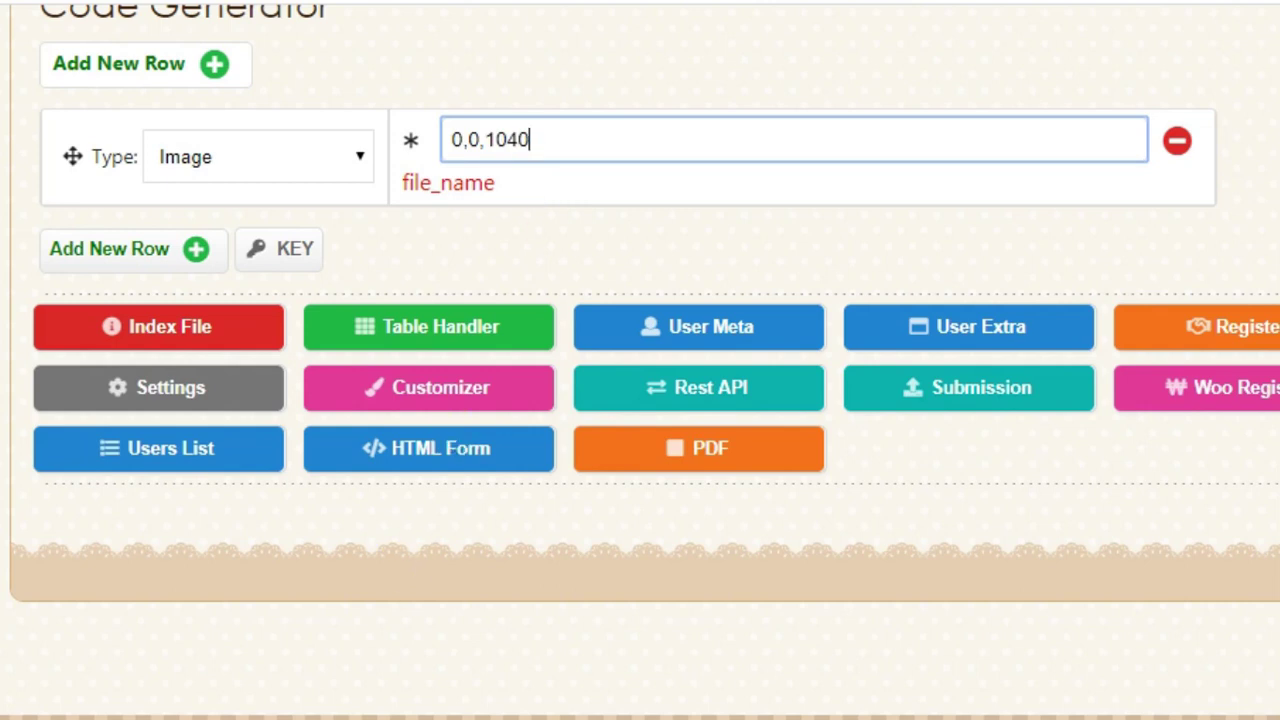
pyautogui.write(',72')
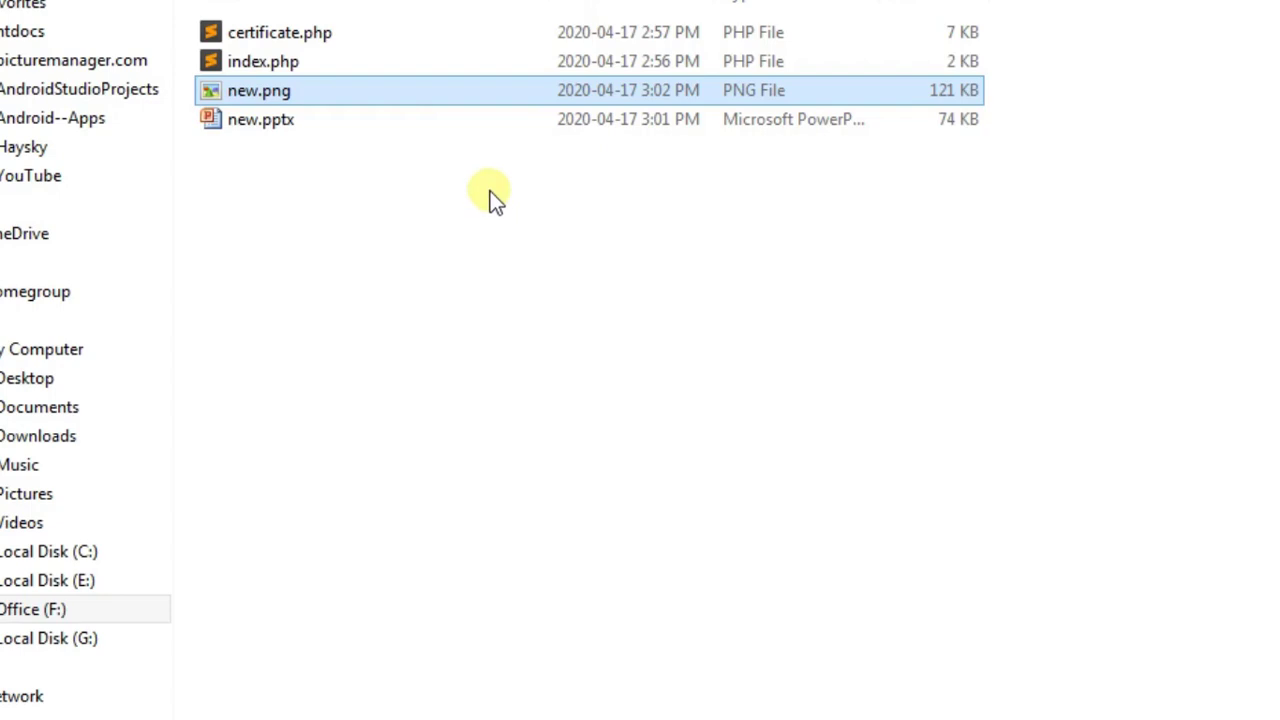
pyautogui.click(229, 93)
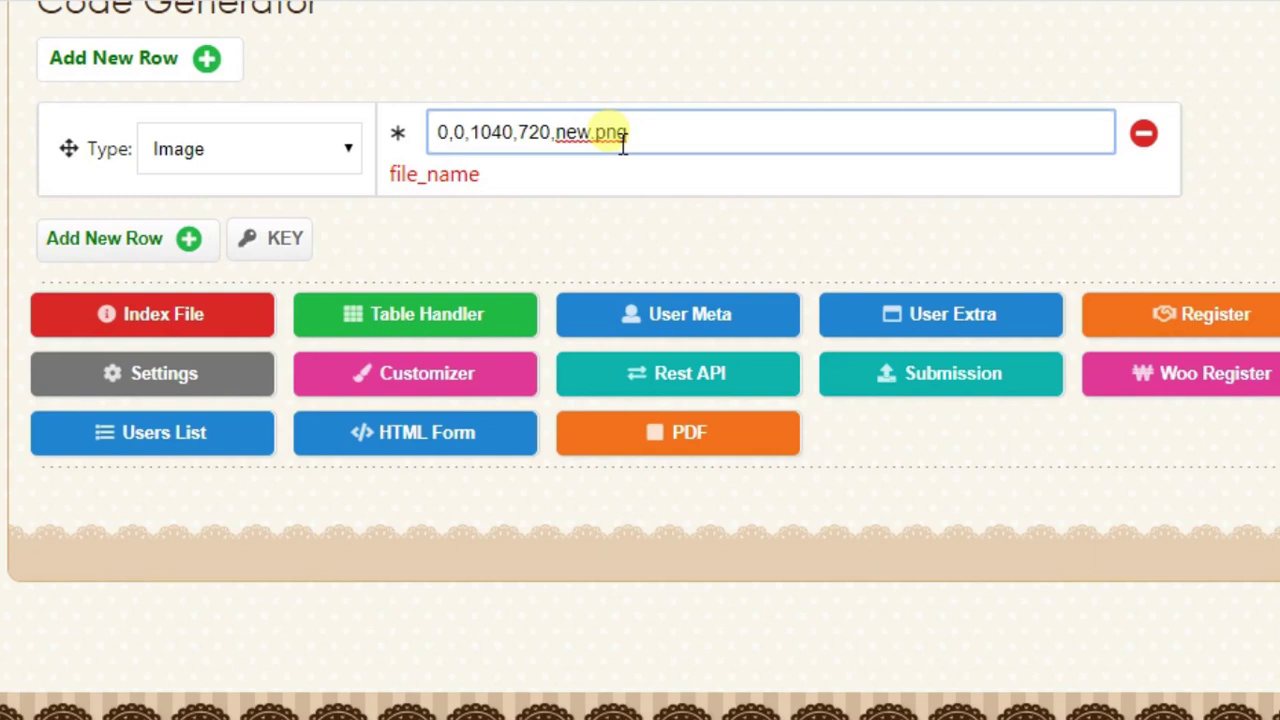
pyautogui.write('@')
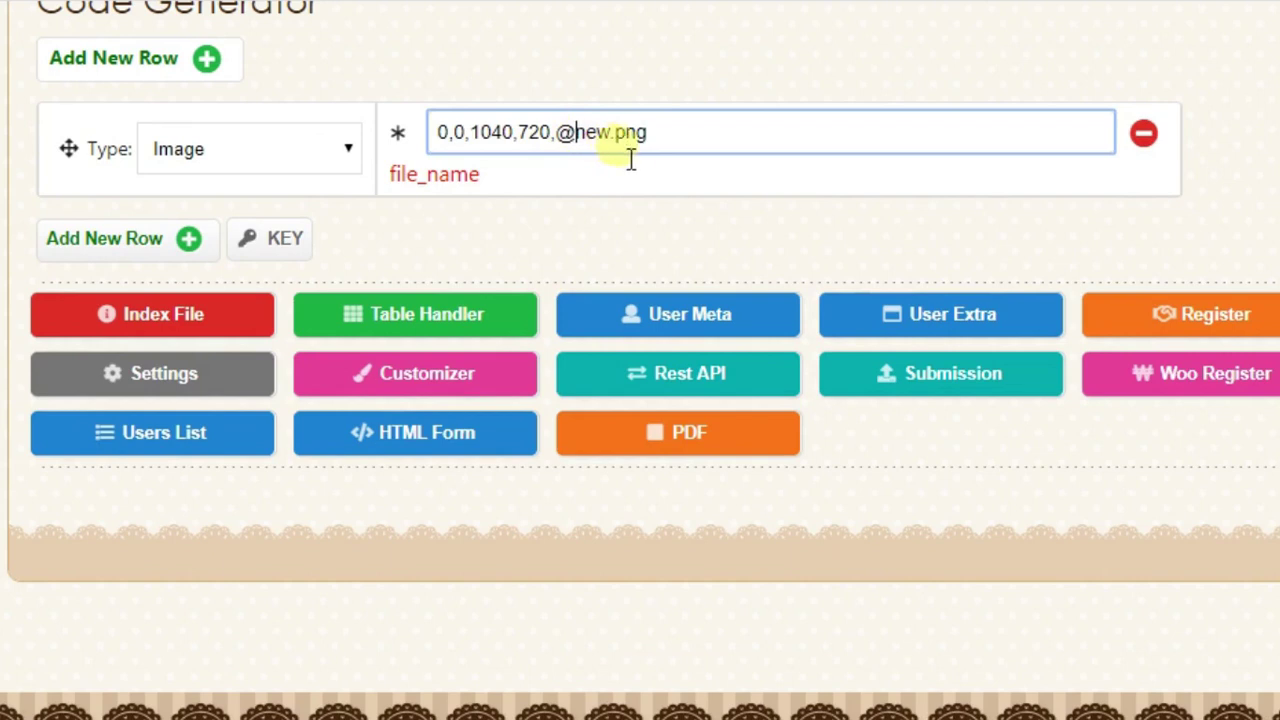
pyautogui.click(586, 195)
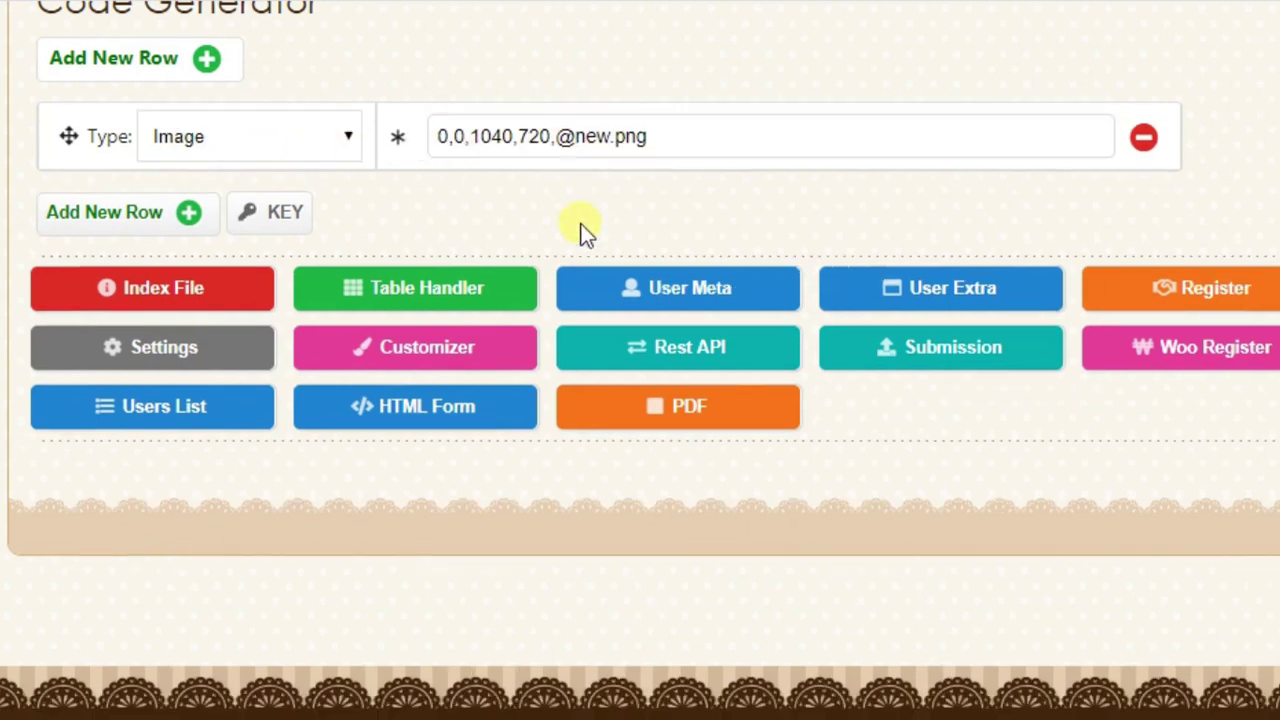
pyautogui.click(133, 218)
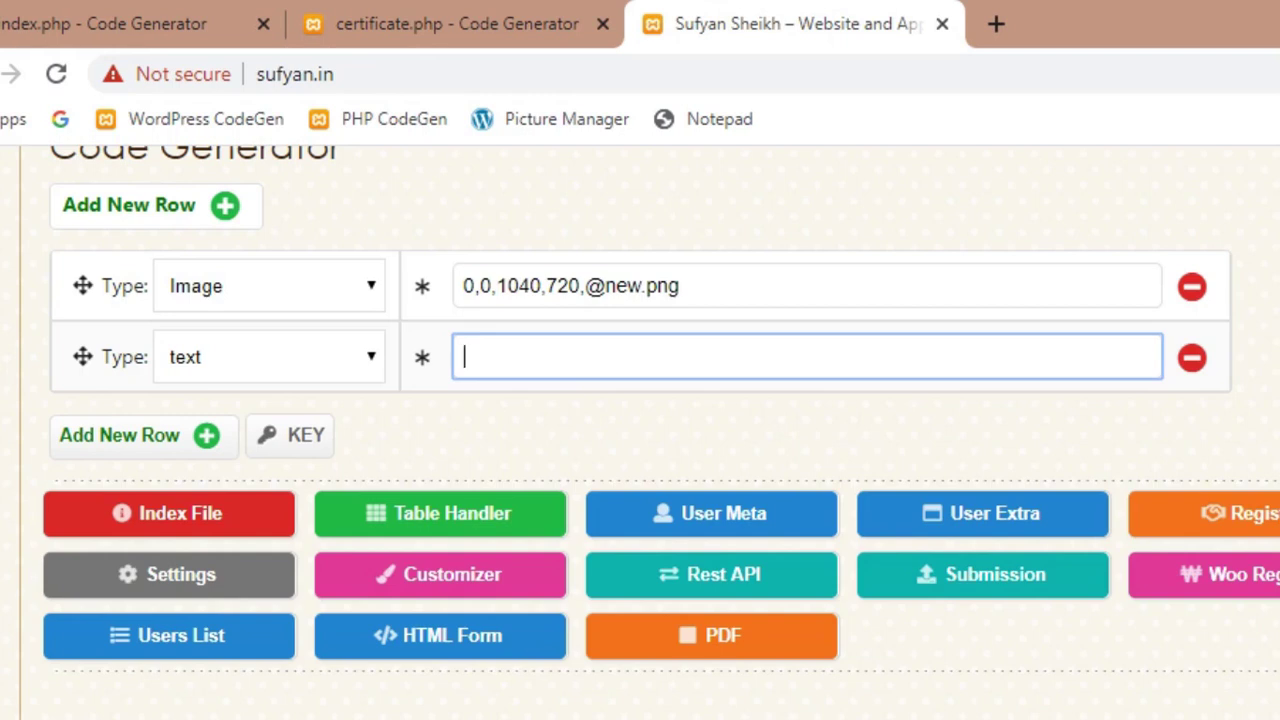
pyautogui.hotkey('alt', 'Tab')
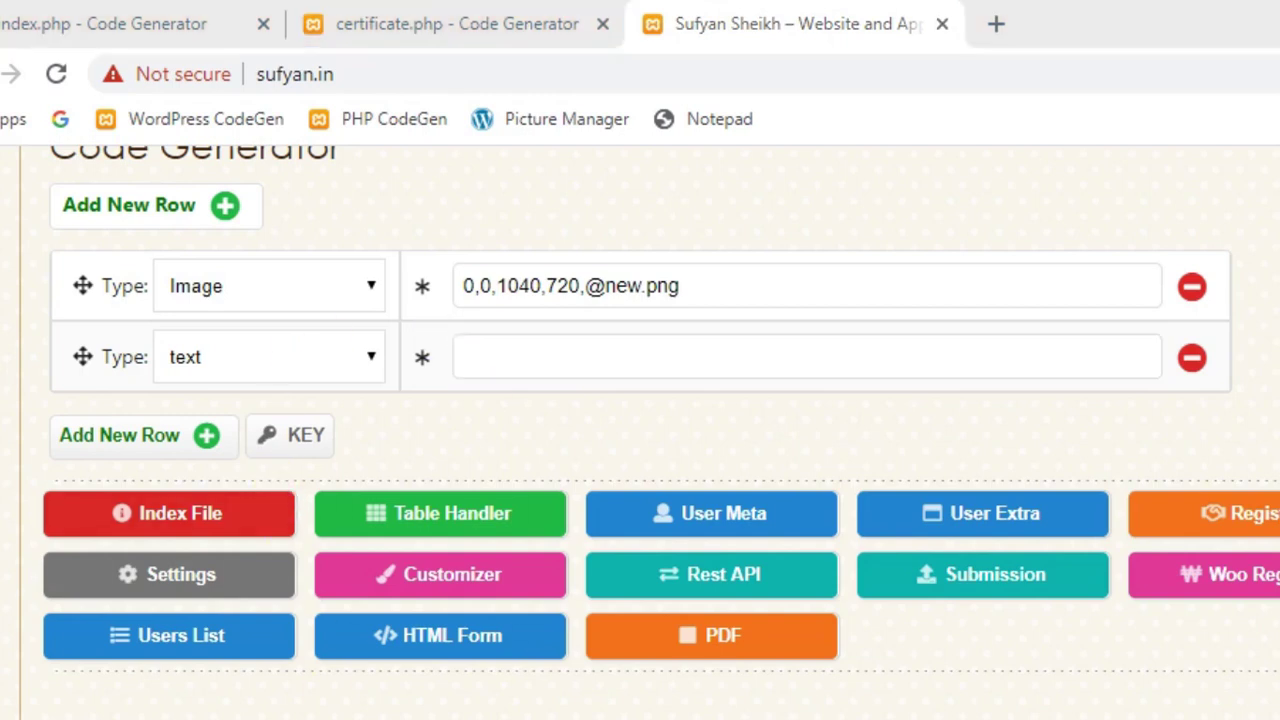
# - Type a sample student name in 24-point text on the pink banner, widening the box across it
pyautogui.scroll(-3, 478, 540)
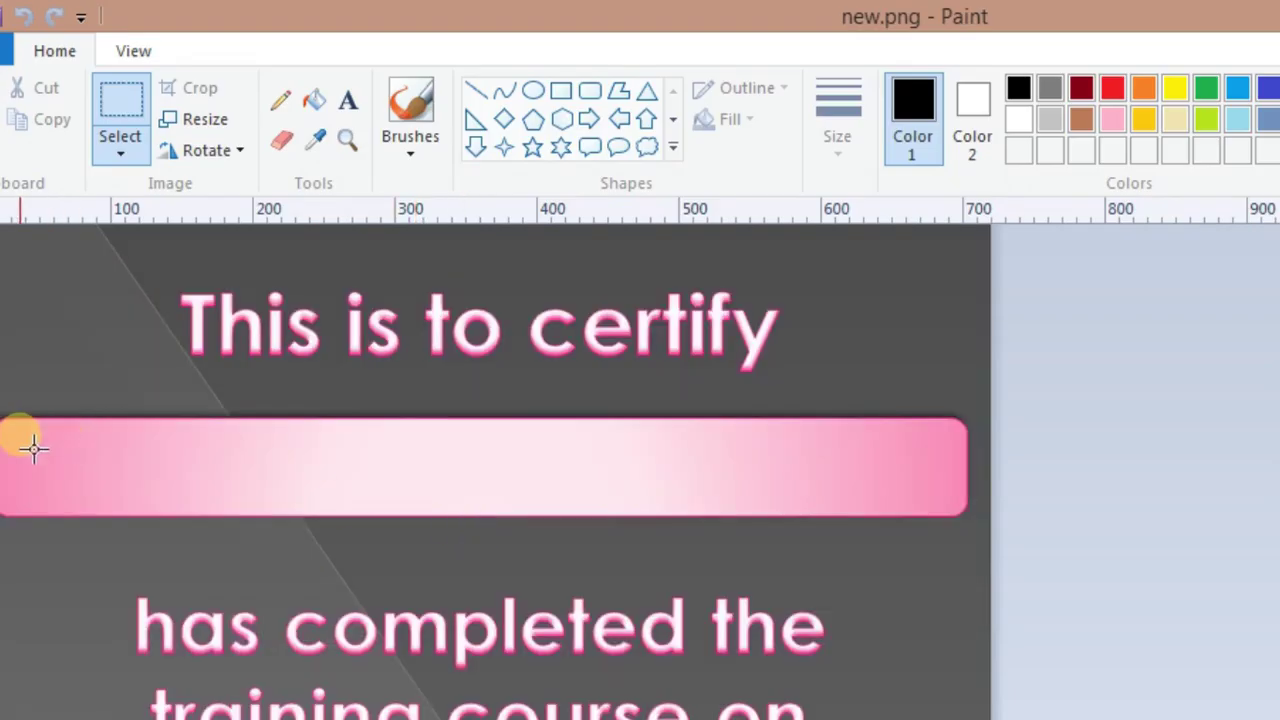
pyautogui.click(352, 101)
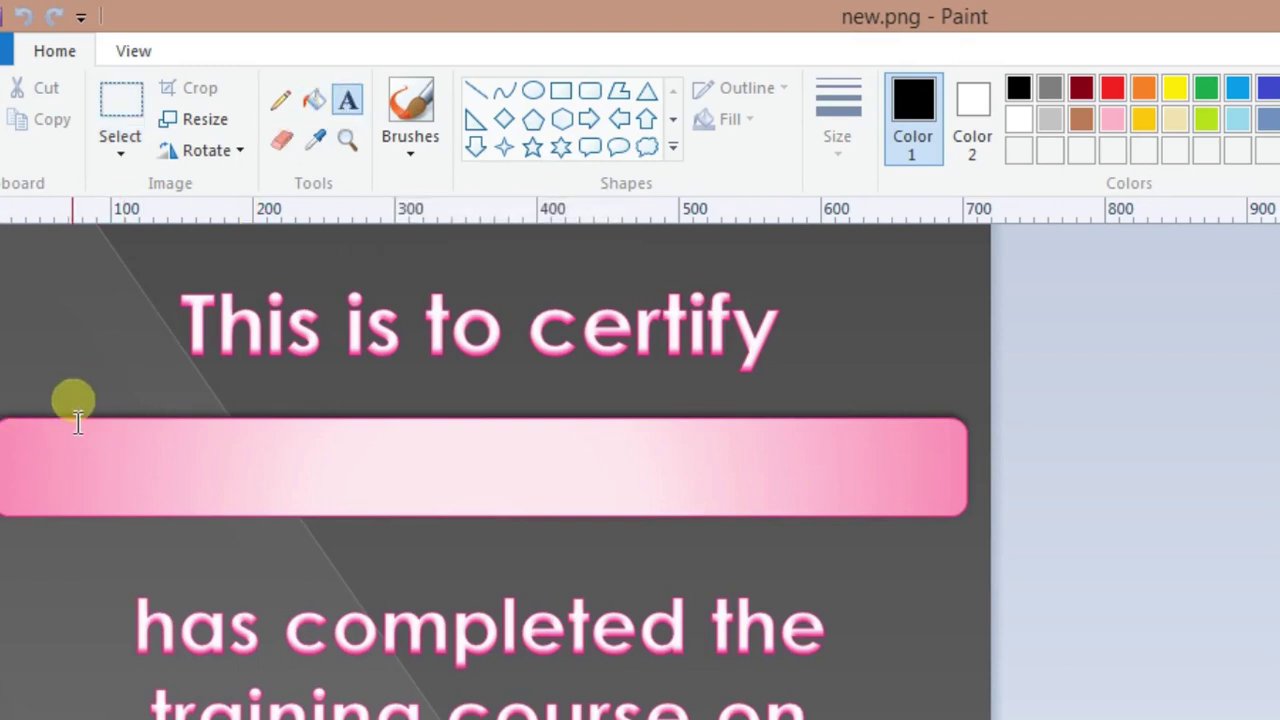
pyautogui.click(11, 468)
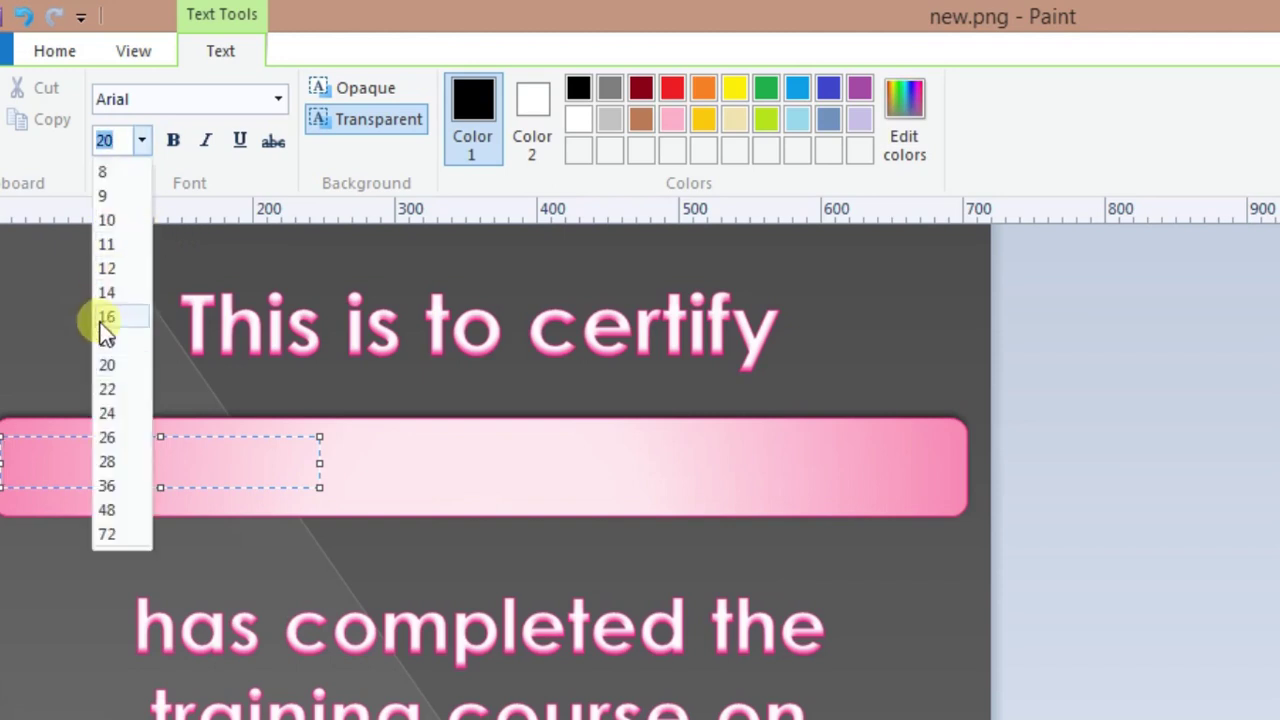
pyautogui.click(107, 413)
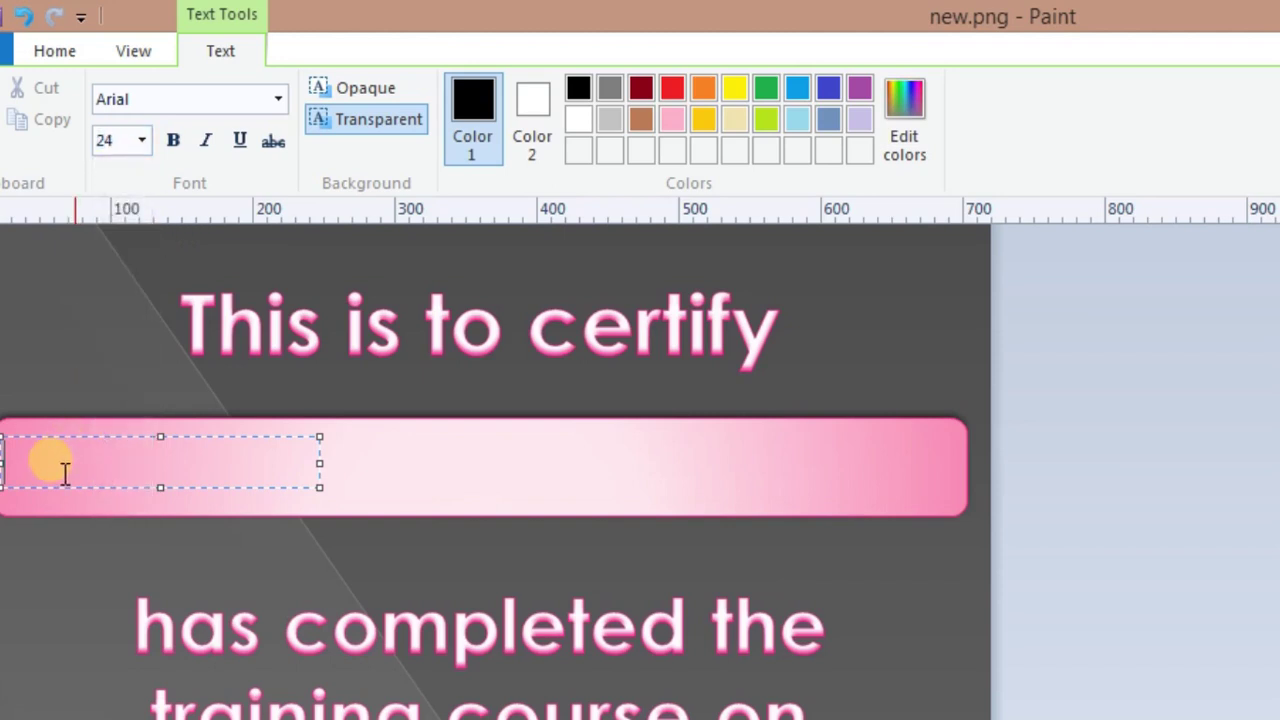
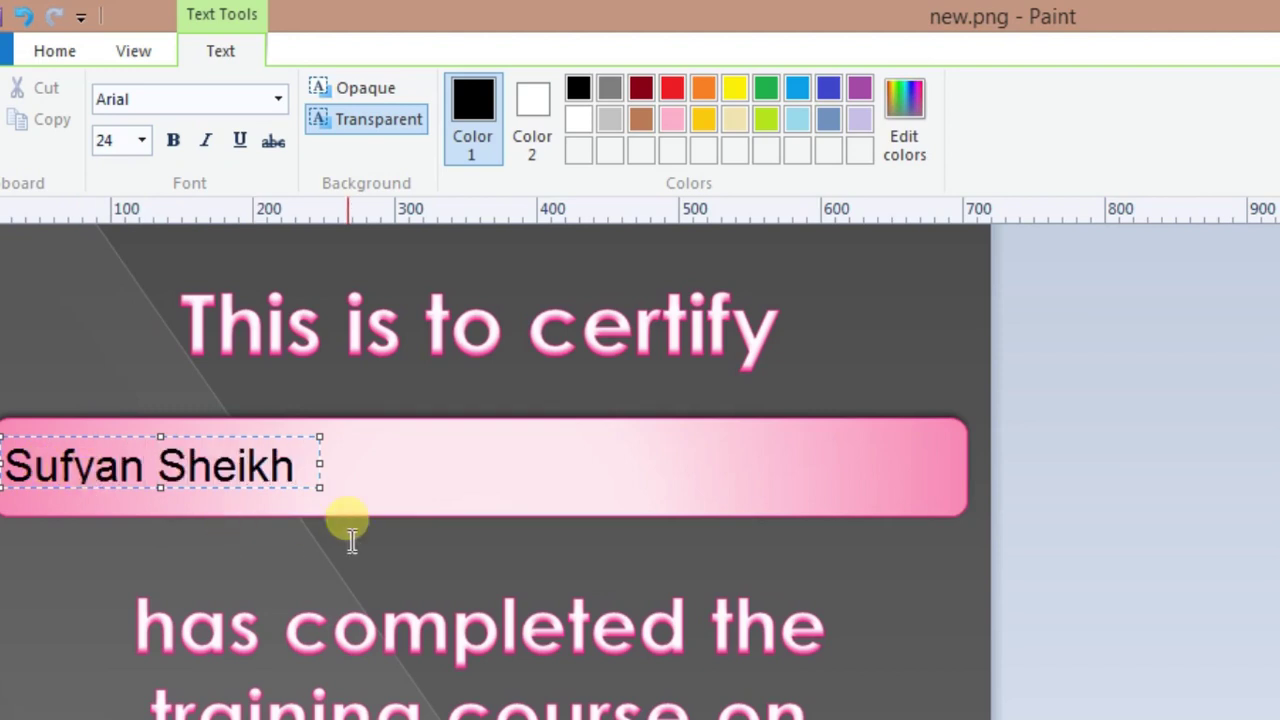
pyautogui.moveTo(320, 489); pyautogui.dragTo(952, 500)
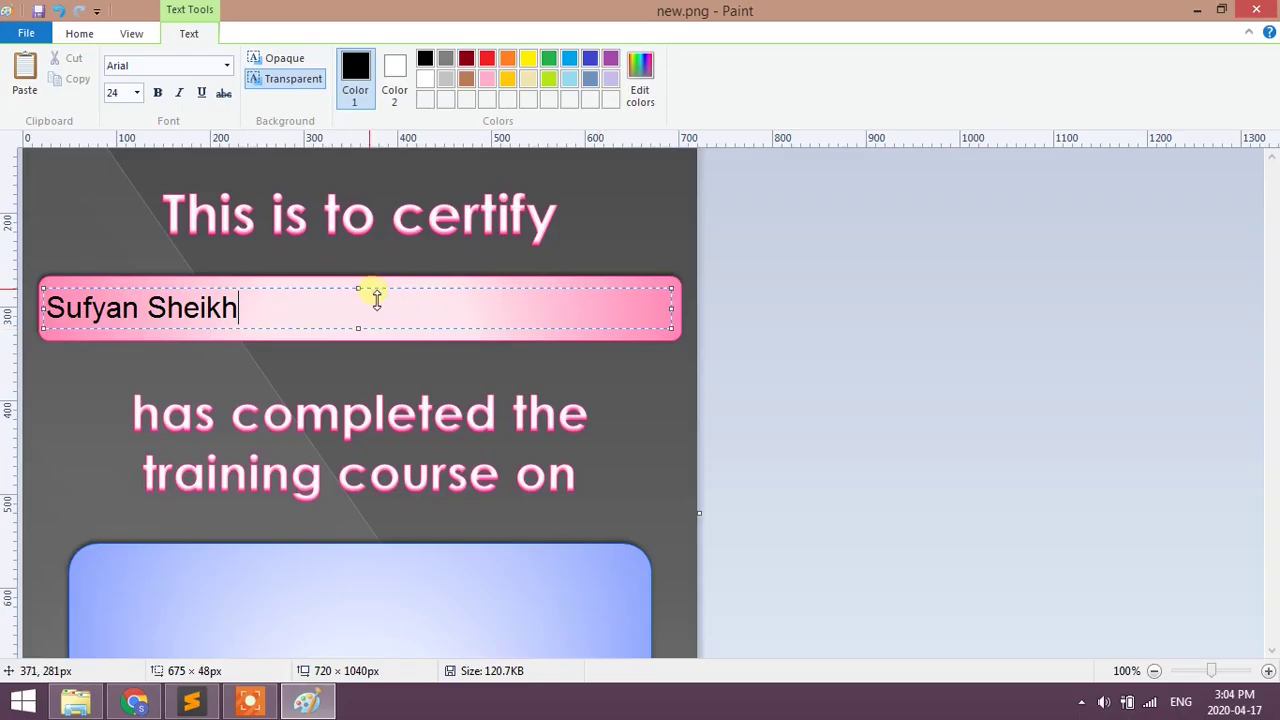
# - Check the name's text size and box width in Paint, then extend the text row's value to 30,280,24,670
pyautogui.moveTo(362, 290); pyautogui.dragTo(368, 295)
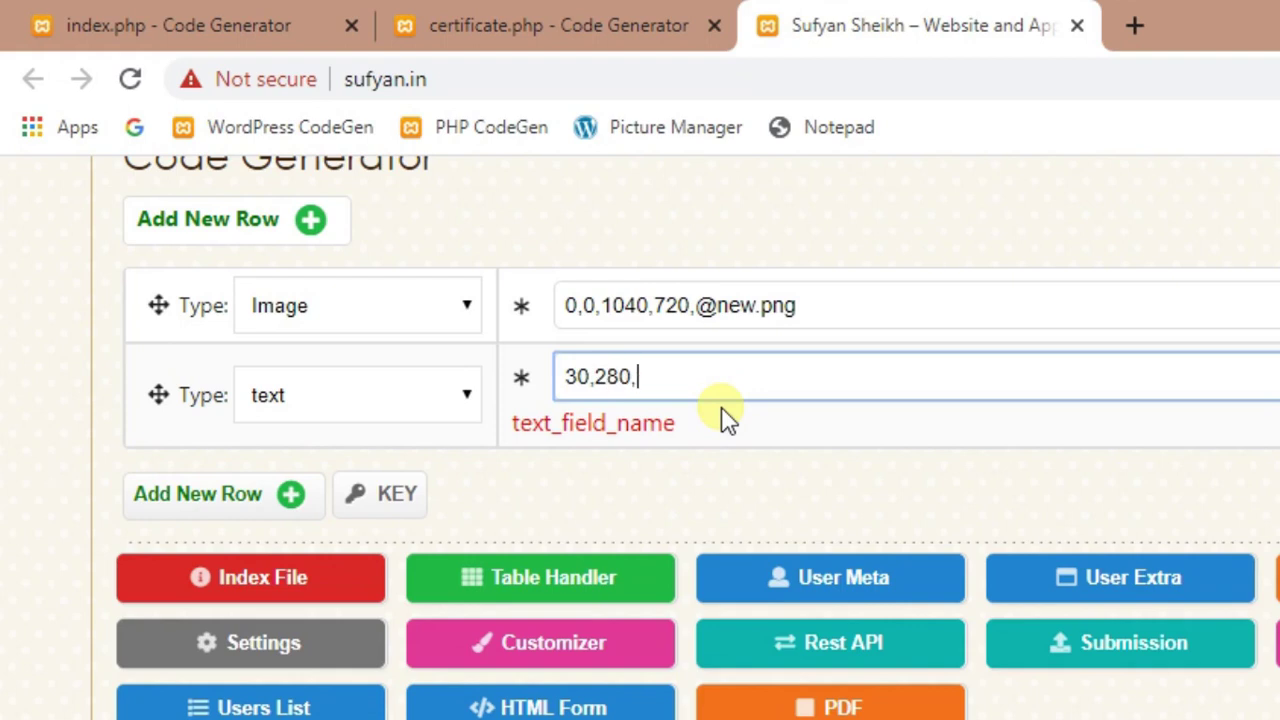
pyautogui.hotkey('alt', 'Tab')
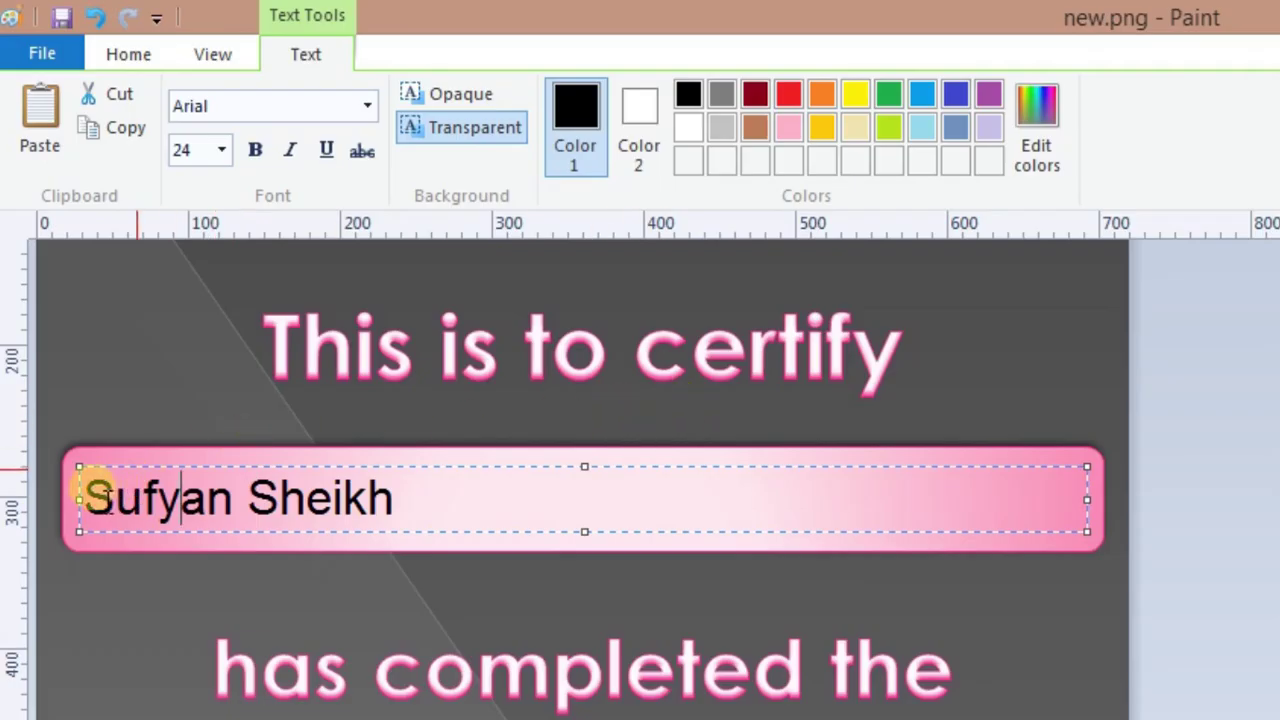
pyautogui.moveTo(85, 490); pyautogui.dragTo(247, 497)
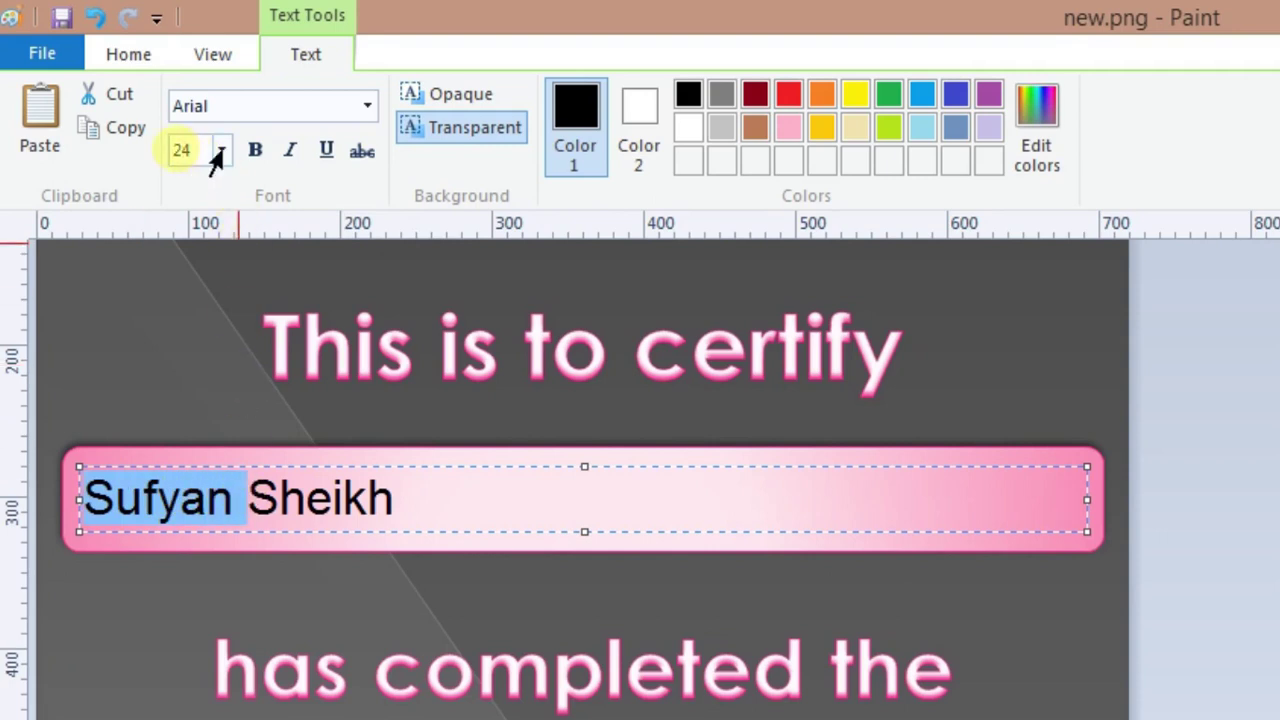
pyautogui.hotkey('alt', 'Tab')
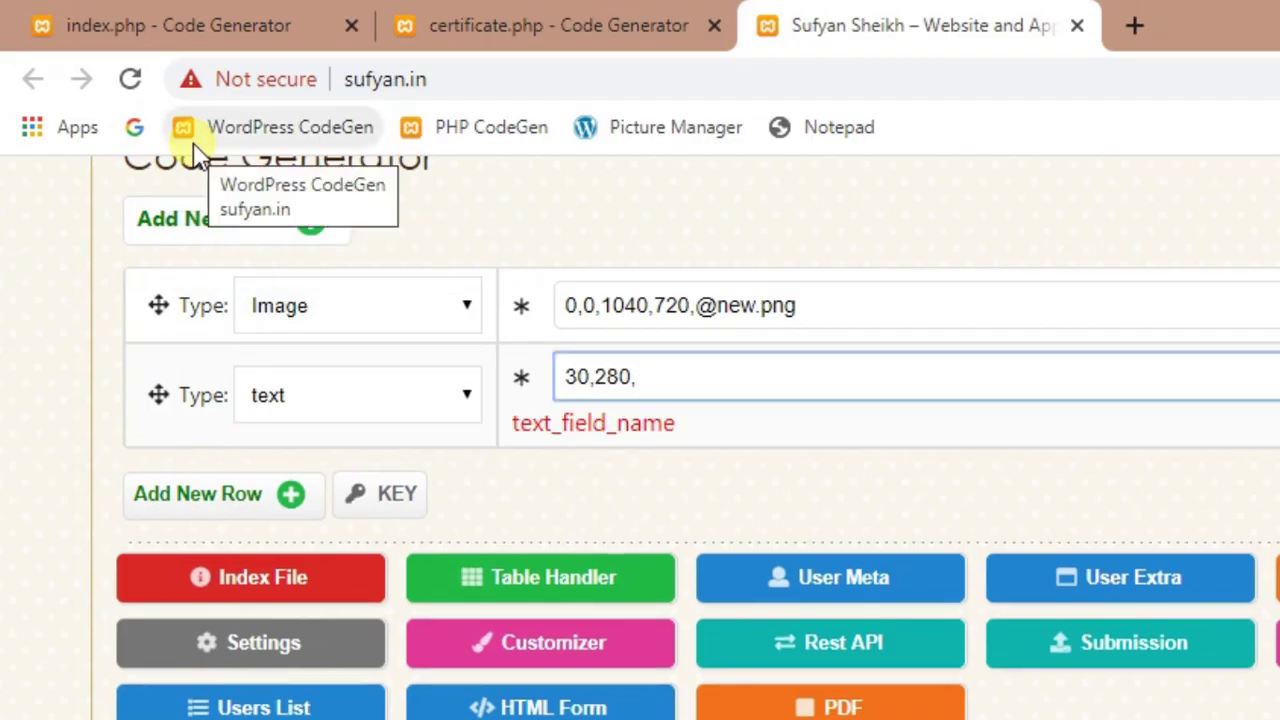
pyautogui.write('24,')
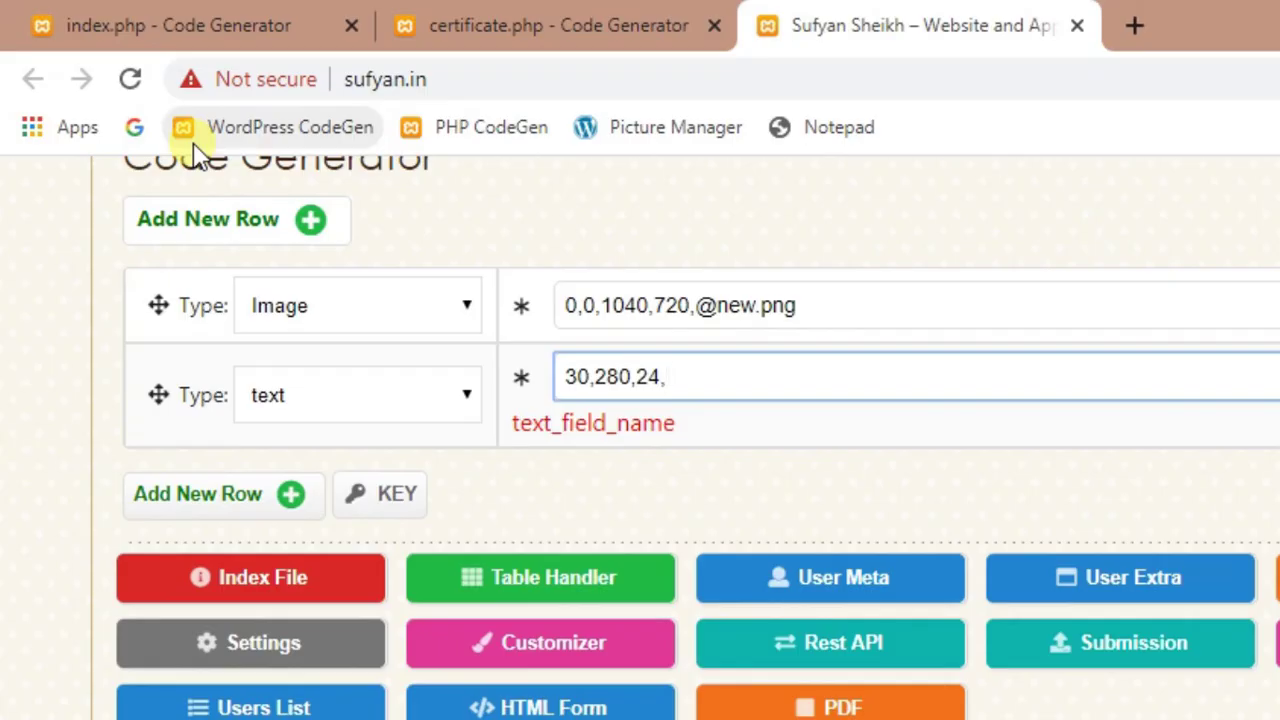
pyautogui.hotkey('alt', 'Tab')
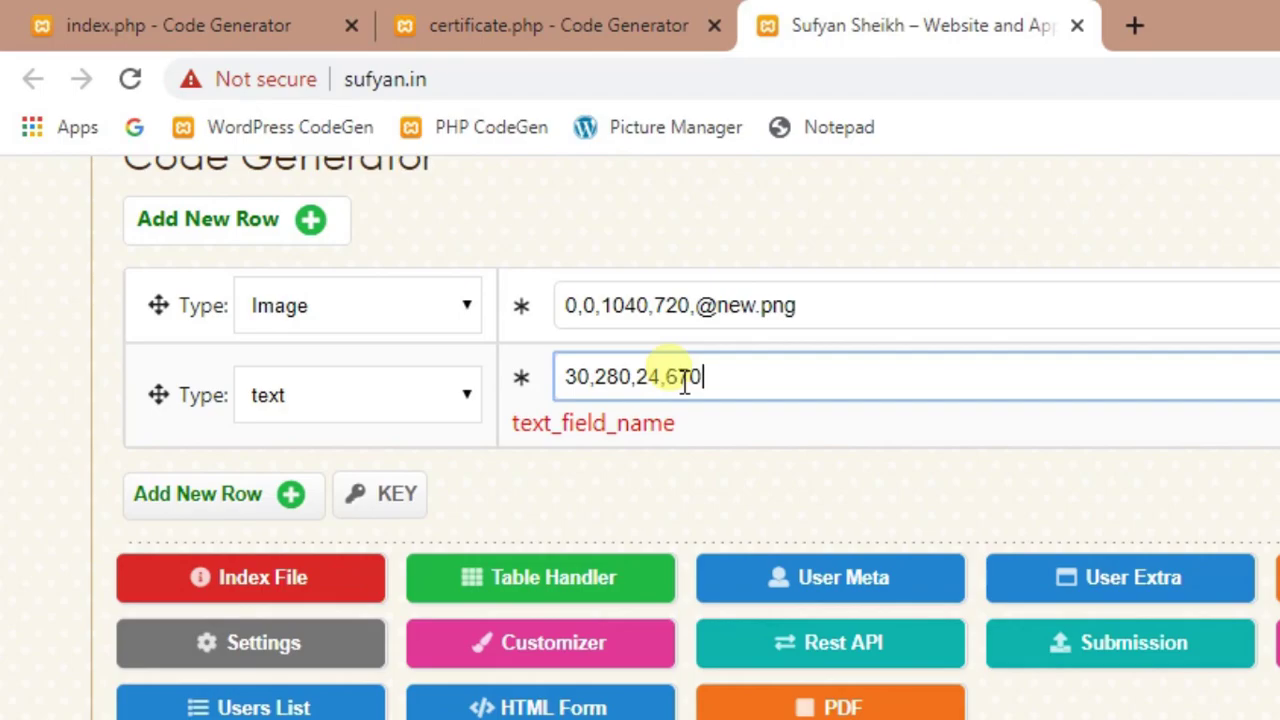
# - Append the field name 'student' from certificate.php to the second row's value
pyautogui.write(',')
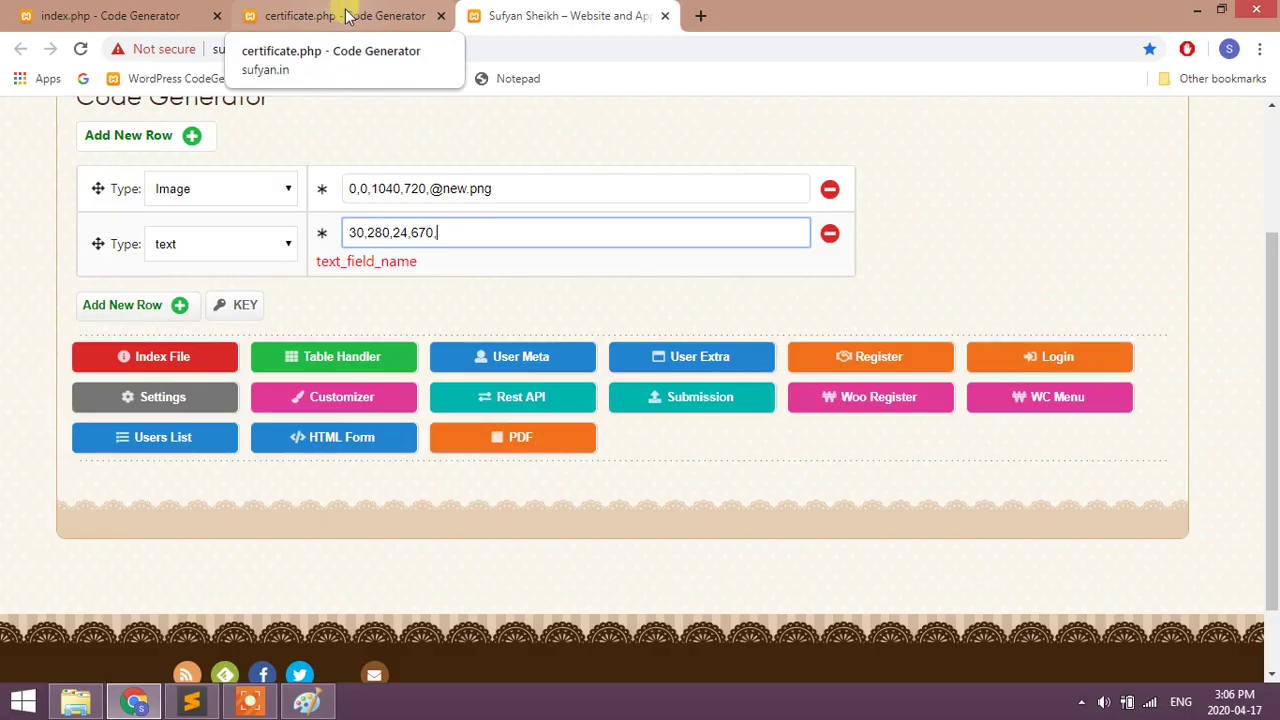
pyautogui.click(345, 15)
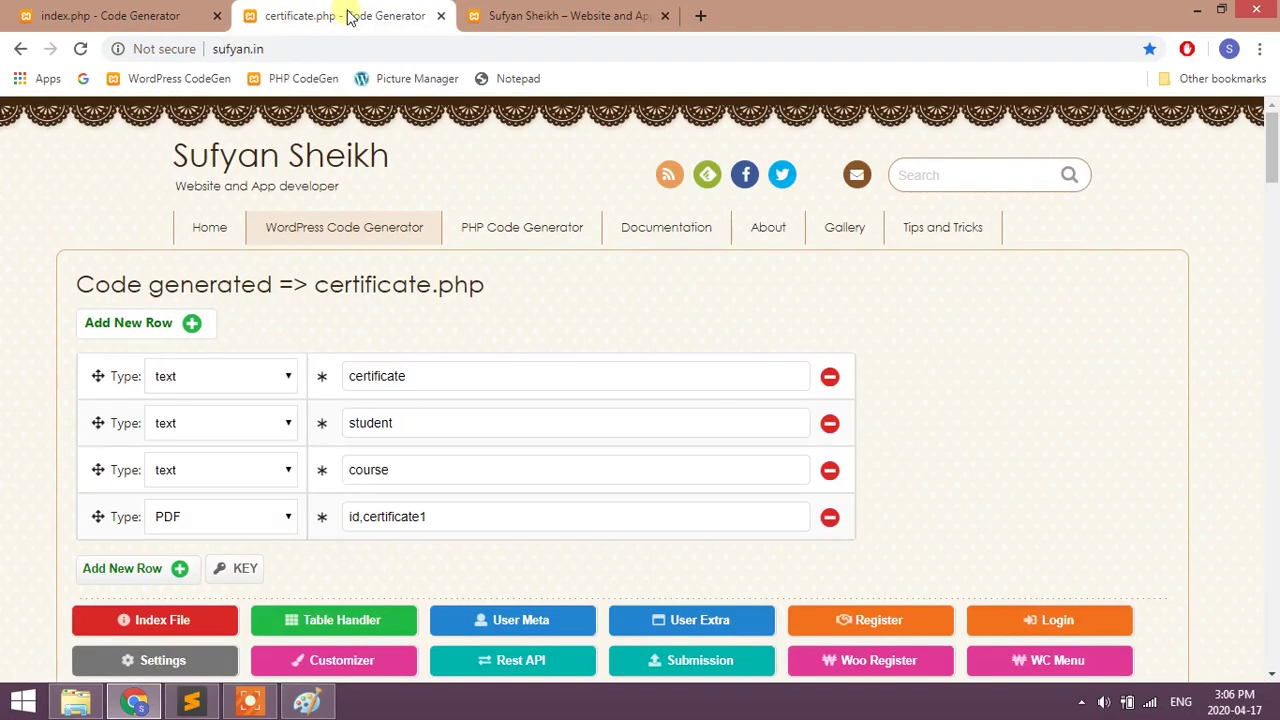
pyautogui.moveTo(346, 420); pyautogui.dragTo(421, 427)
pyautogui.click(425, 425)
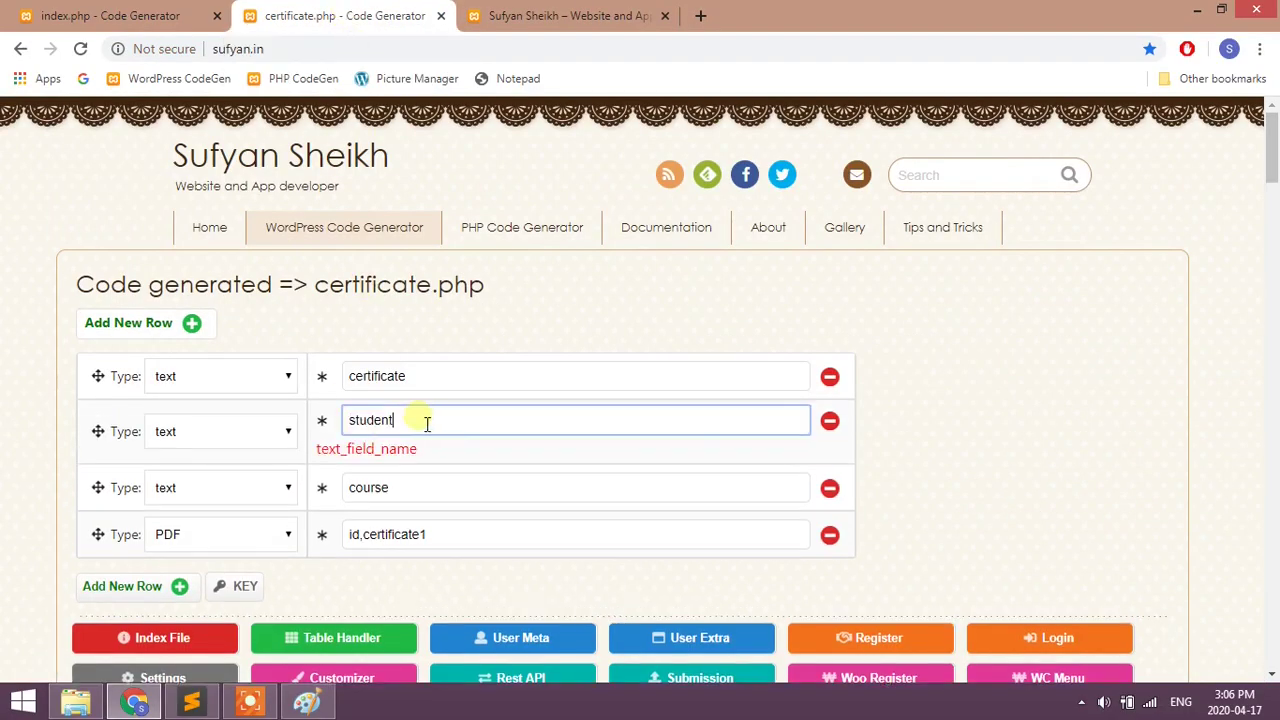
pyautogui.hotkey('ctrl', 'Tab')
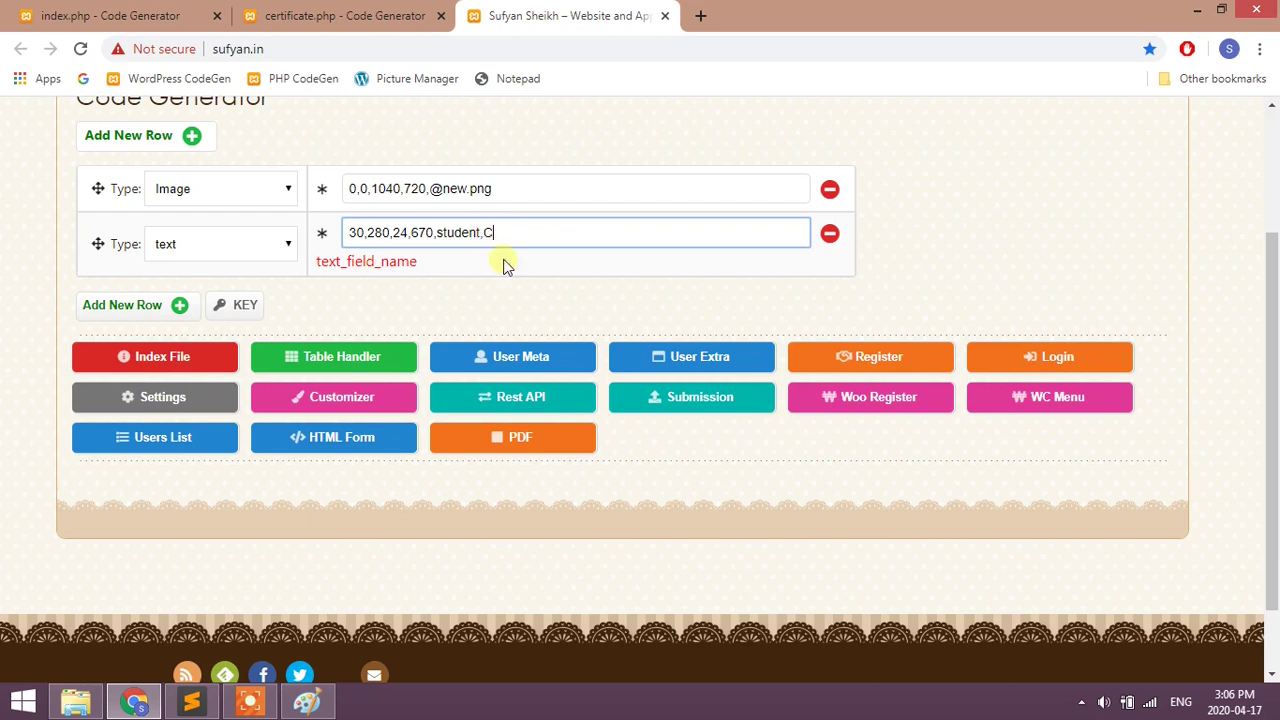
pyautogui.click(506, 307)
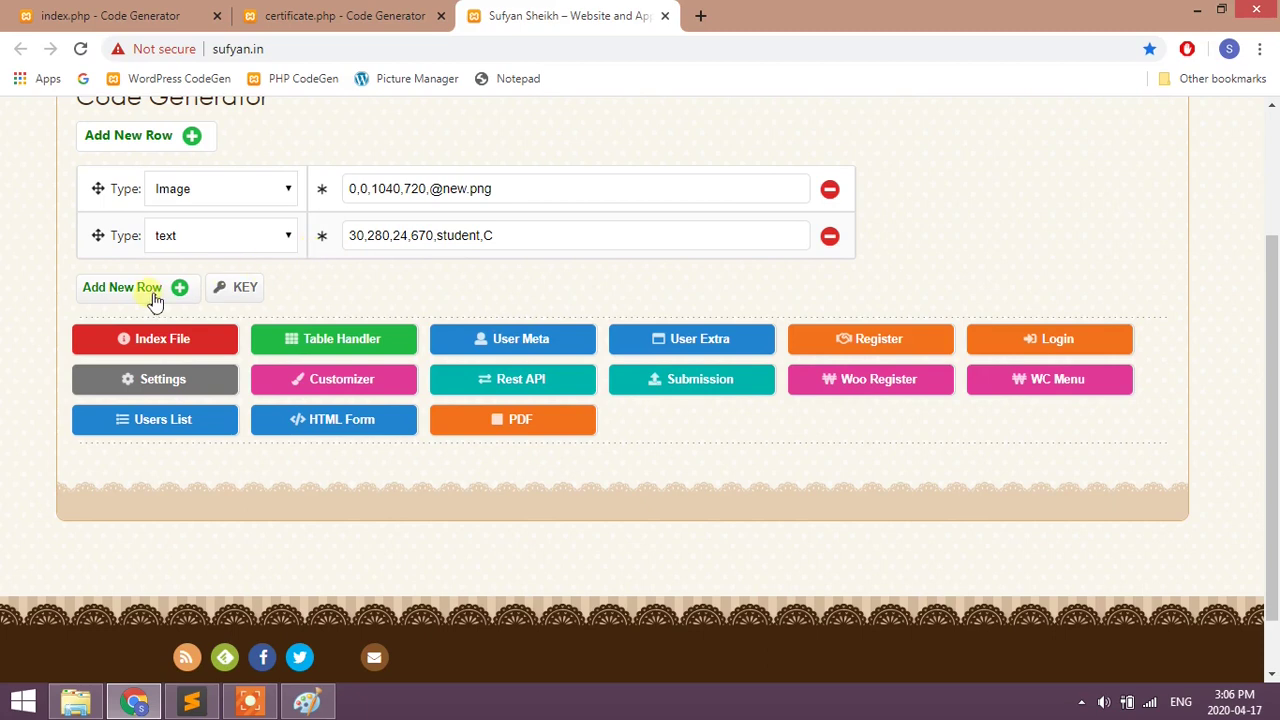
# - Add a third row and set both the second and third rows' types to select
pyautogui.click(121, 287)
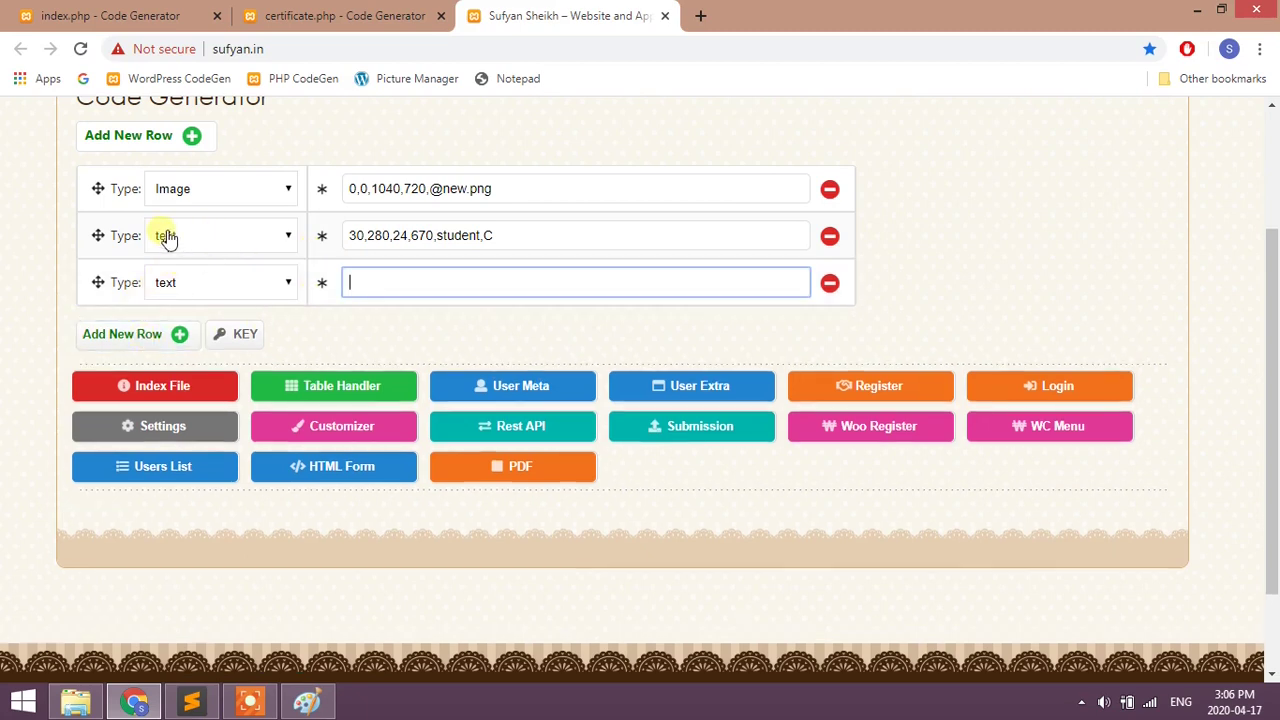
pyautogui.click(249, 240)
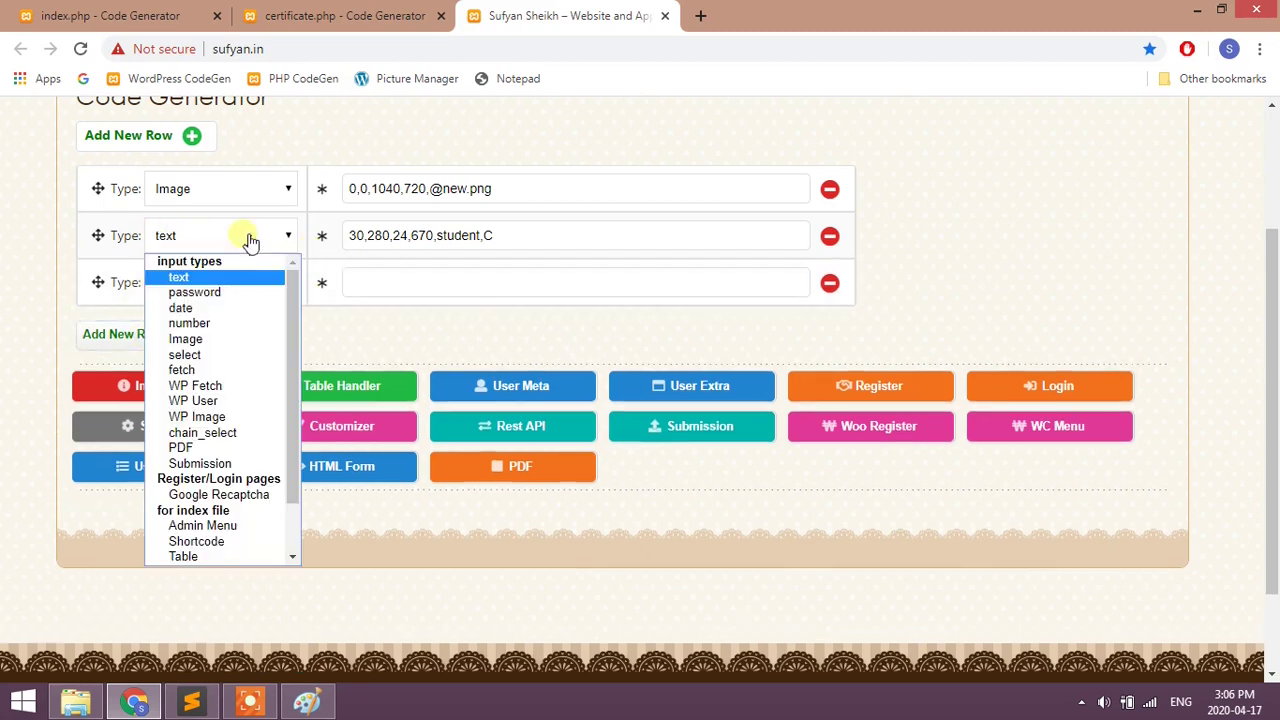
pyautogui.click(203, 356)
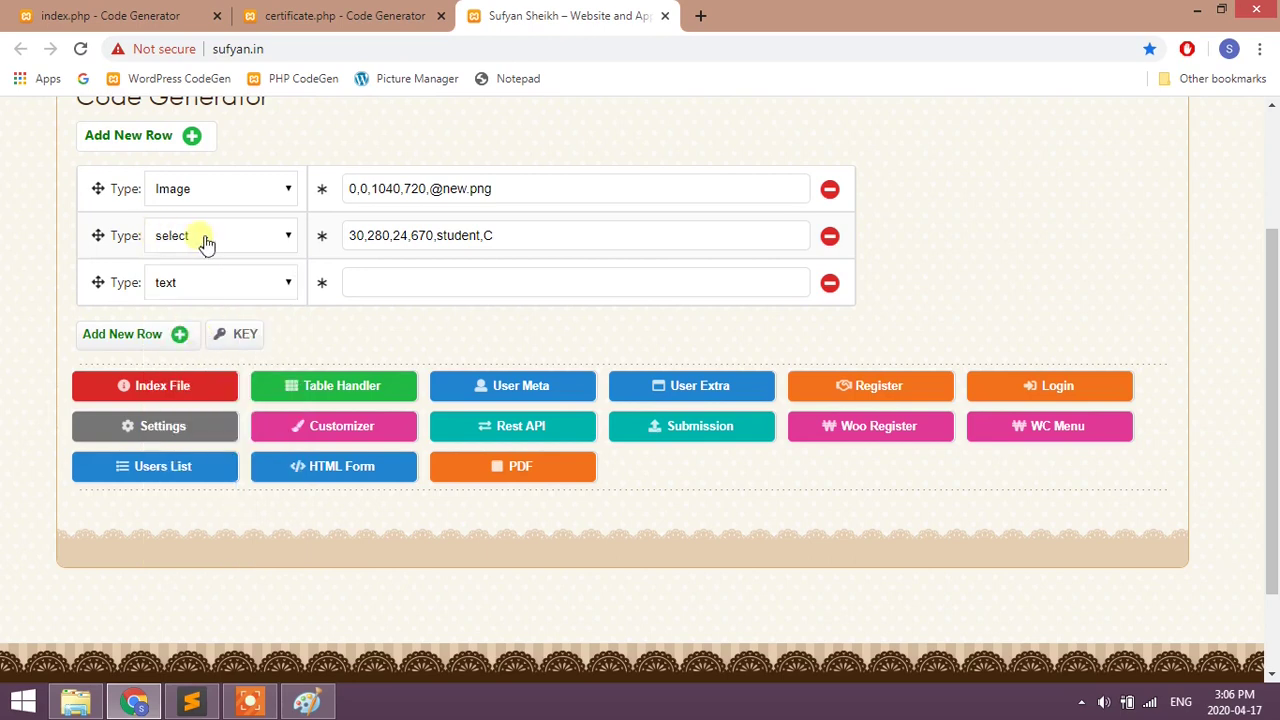
pyautogui.click(190, 282)
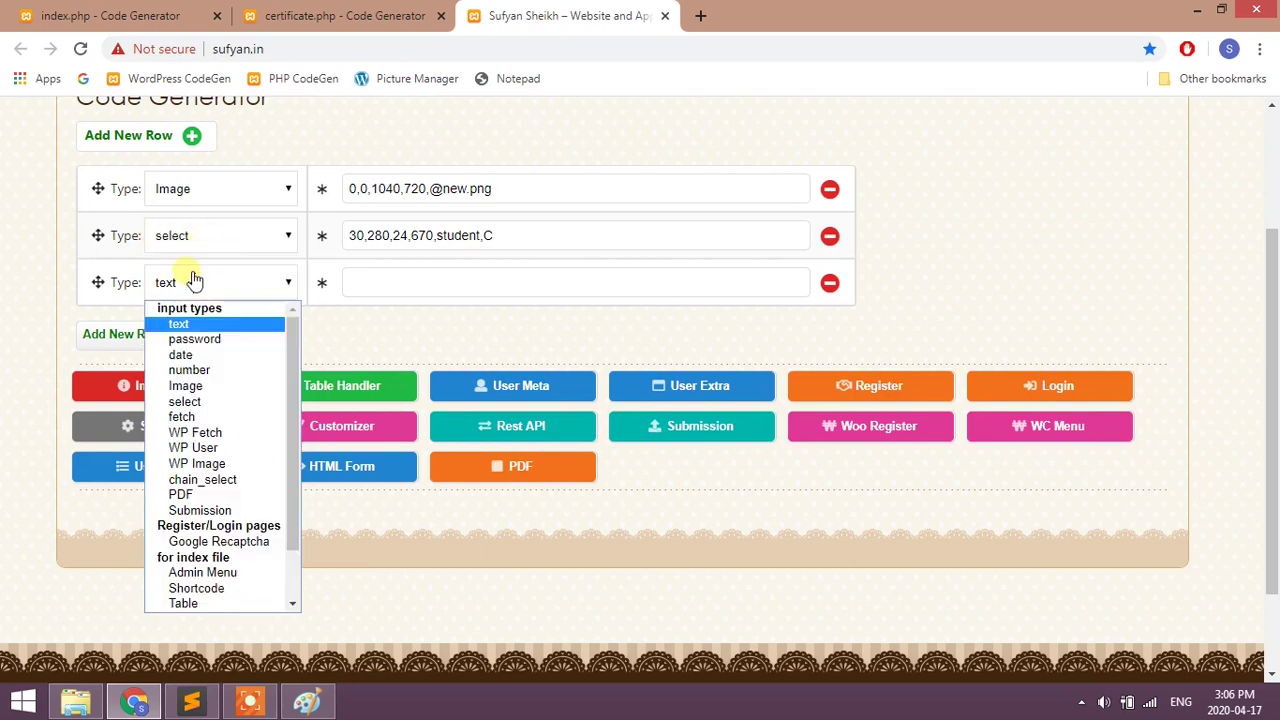
pyautogui.click(190, 403)
pyautogui.scroll(-1, 371, 320)
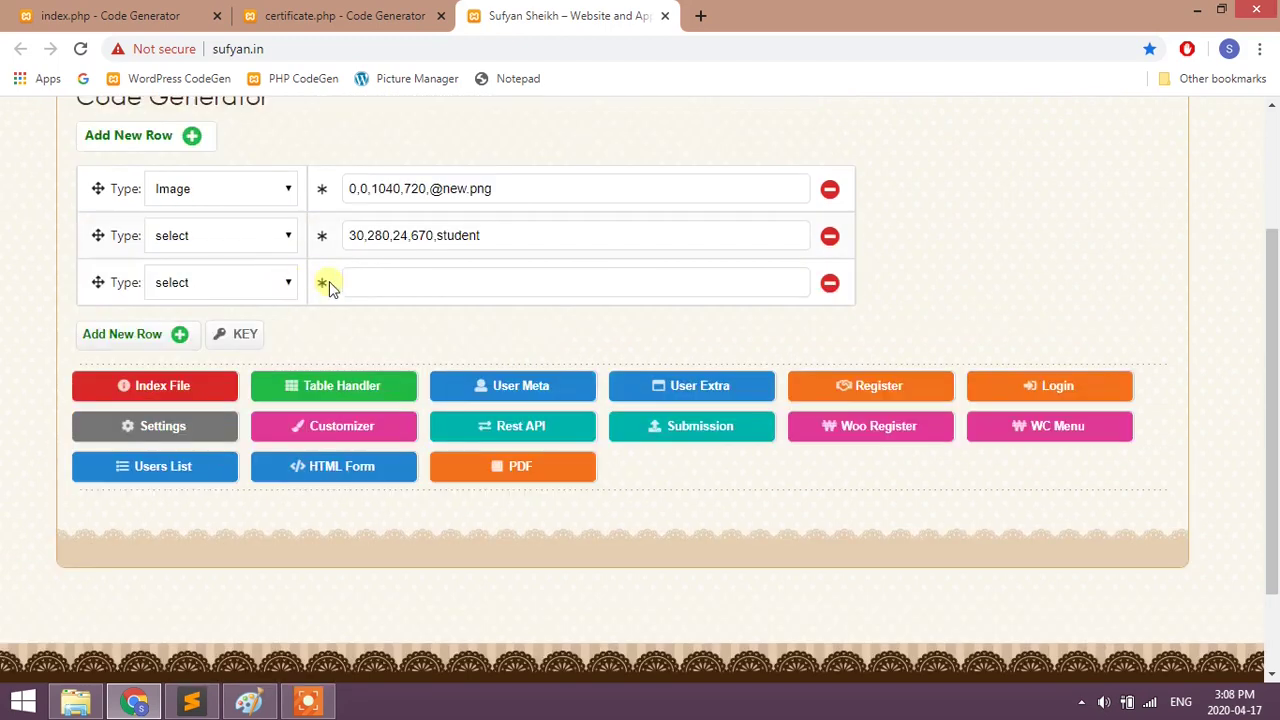
# - In Paint, commit the name text and draw a 597 × 158 px text box over the blue course panel
pyautogui.click(371, 285)
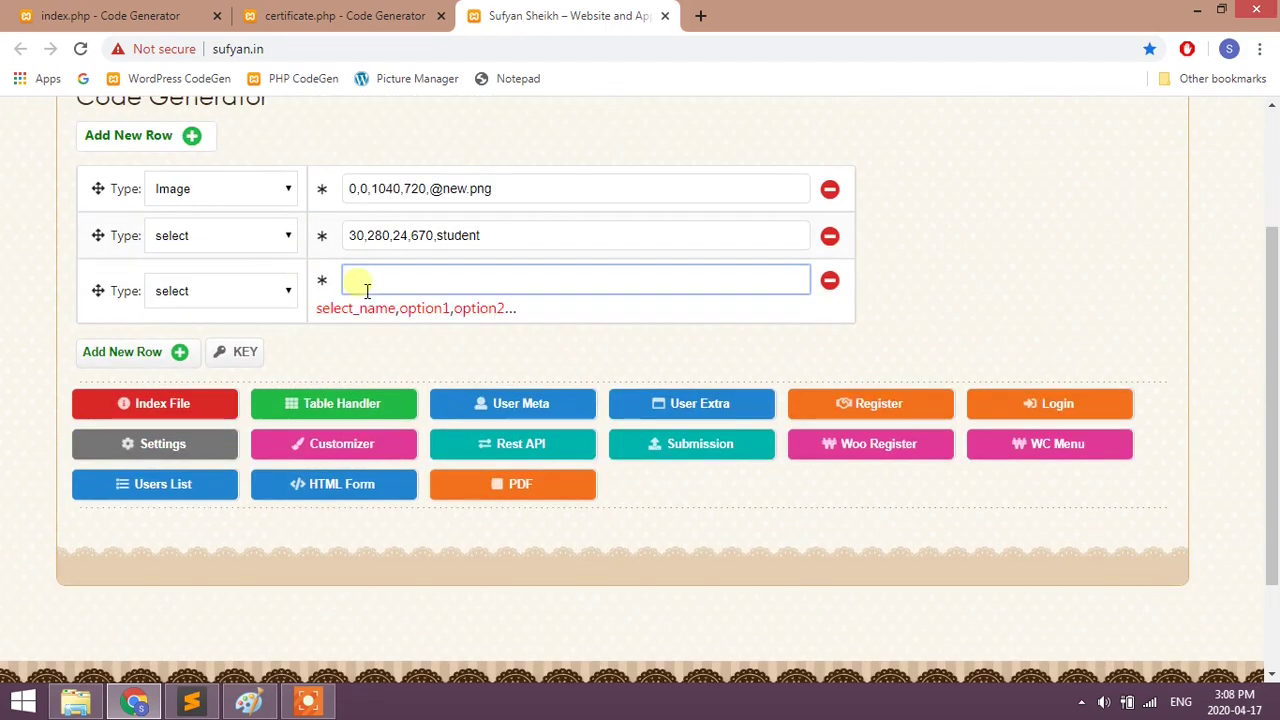
pyautogui.click(248, 702)
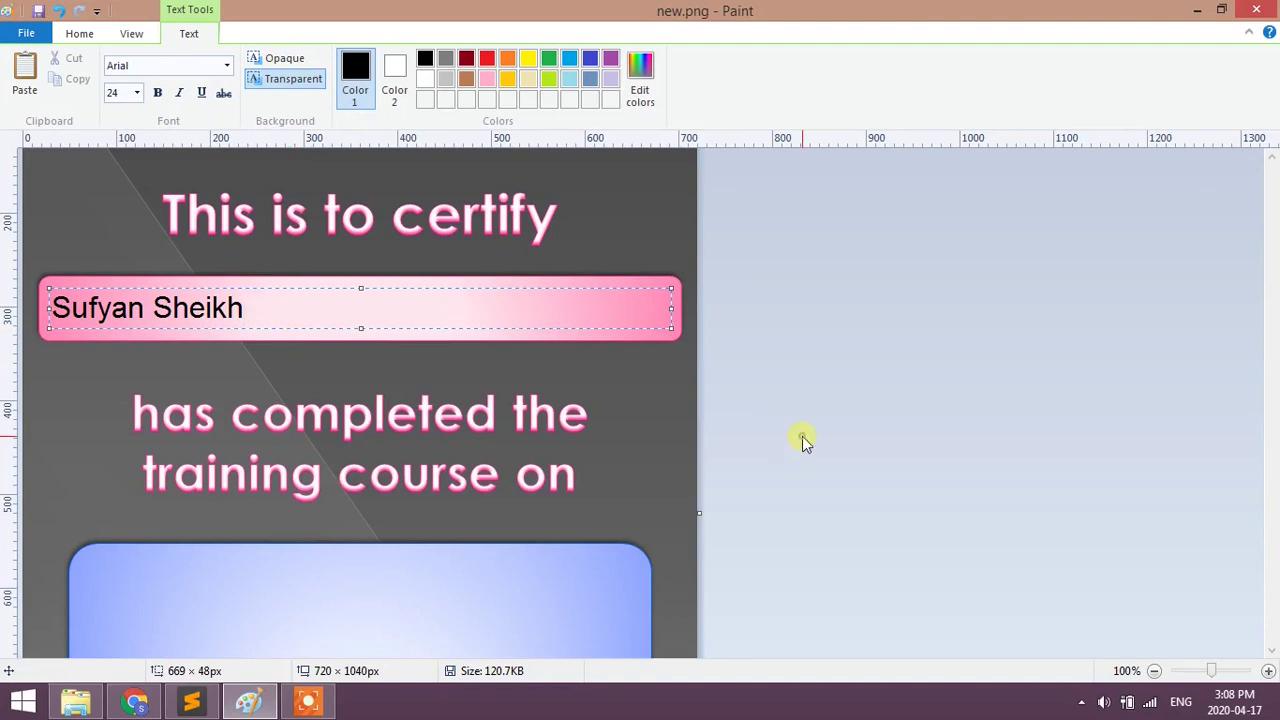
pyautogui.click(252, 374)
pyautogui.scroll(-7, 250, 370)
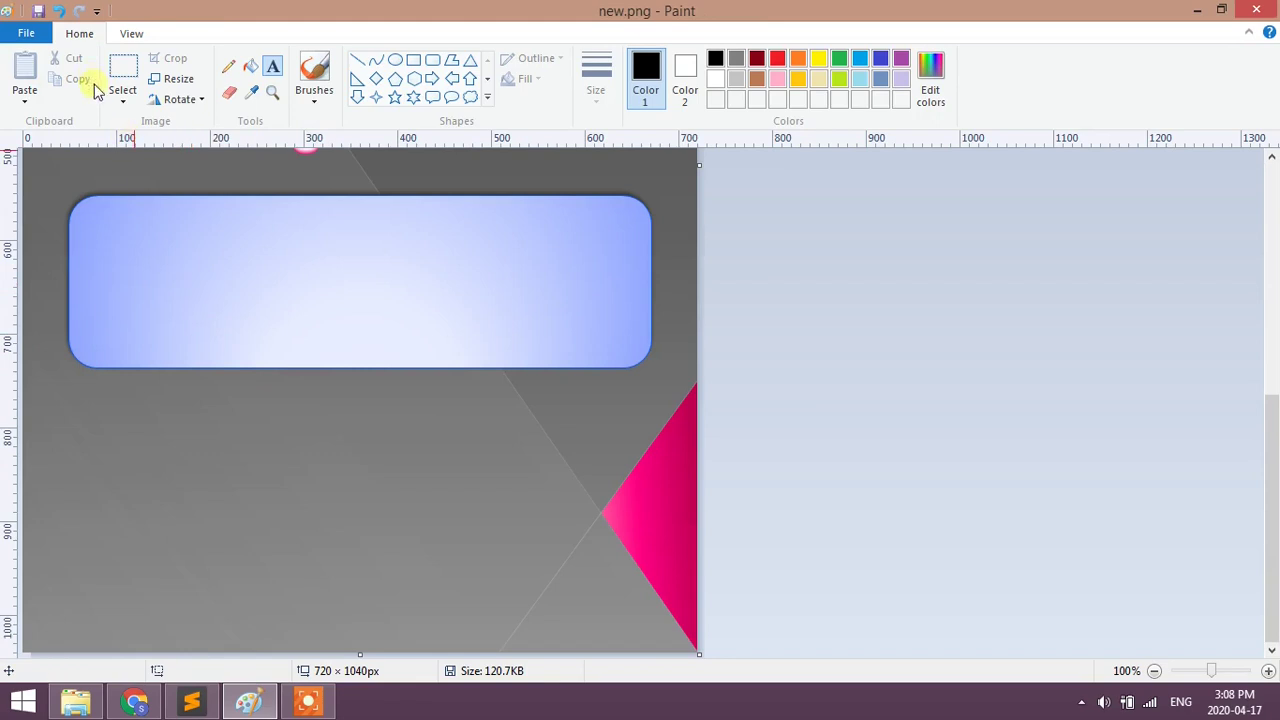
pyautogui.click(86, 222)
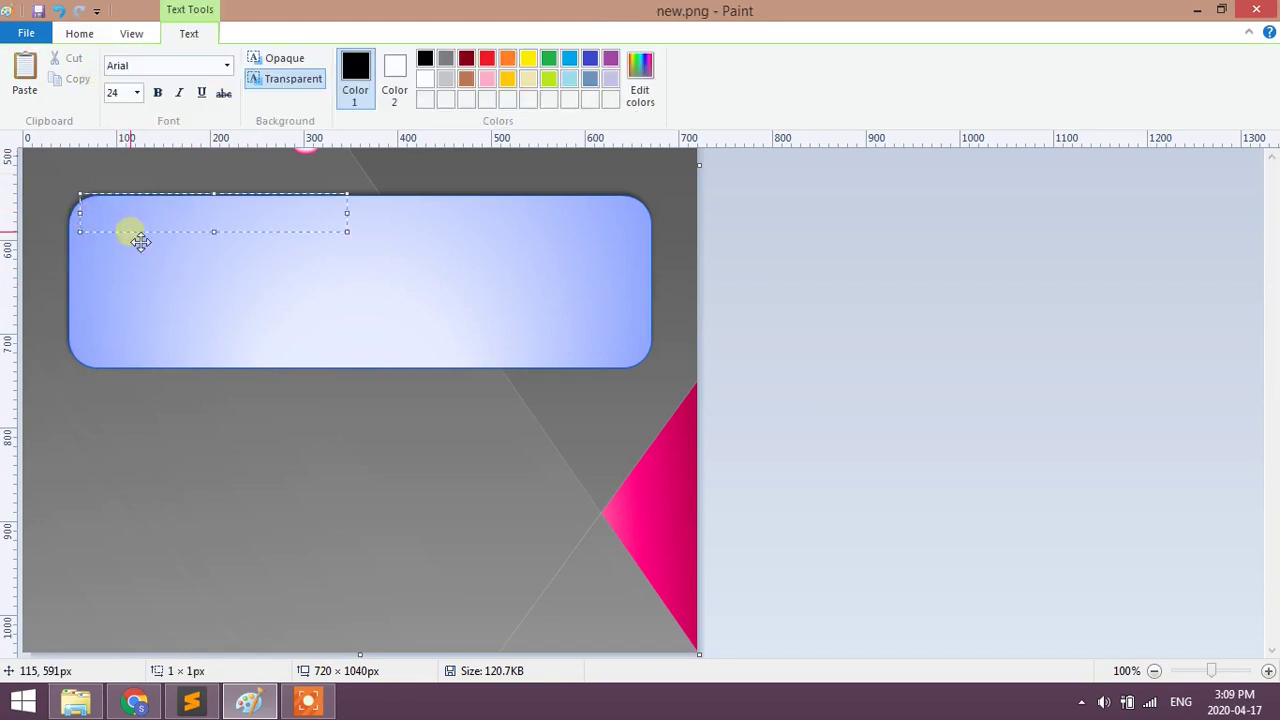
pyautogui.moveTo(142, 249); pyautogui.dragTo(143, 262)
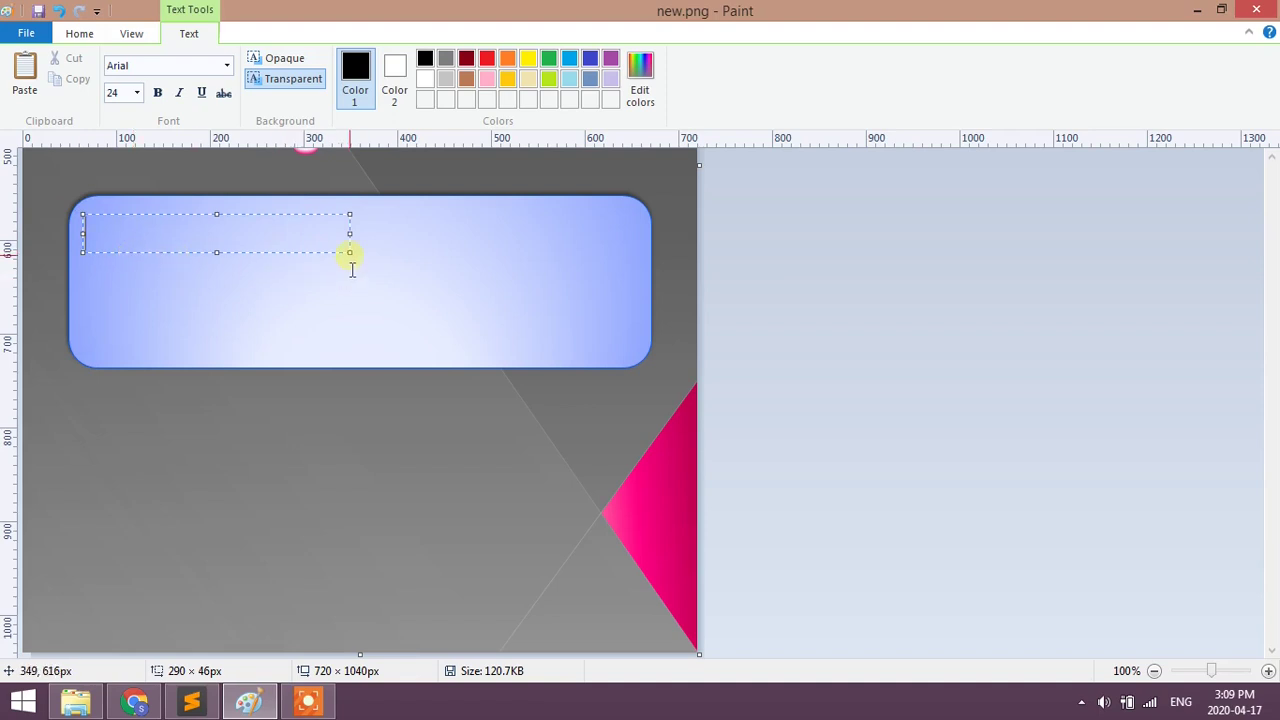
pyautogui.moveTo(350, 254); pyautogui.dragTo(638, 360)
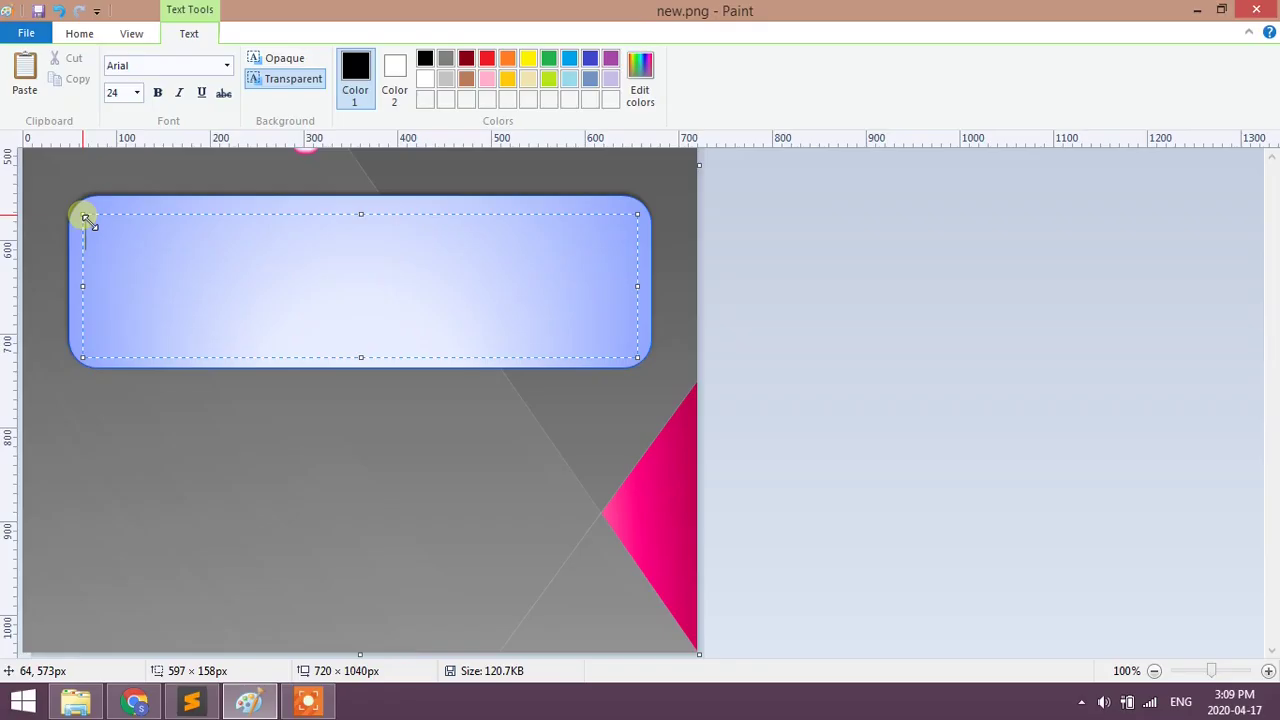
pyautogui.hotkey('alt', 'Tab')
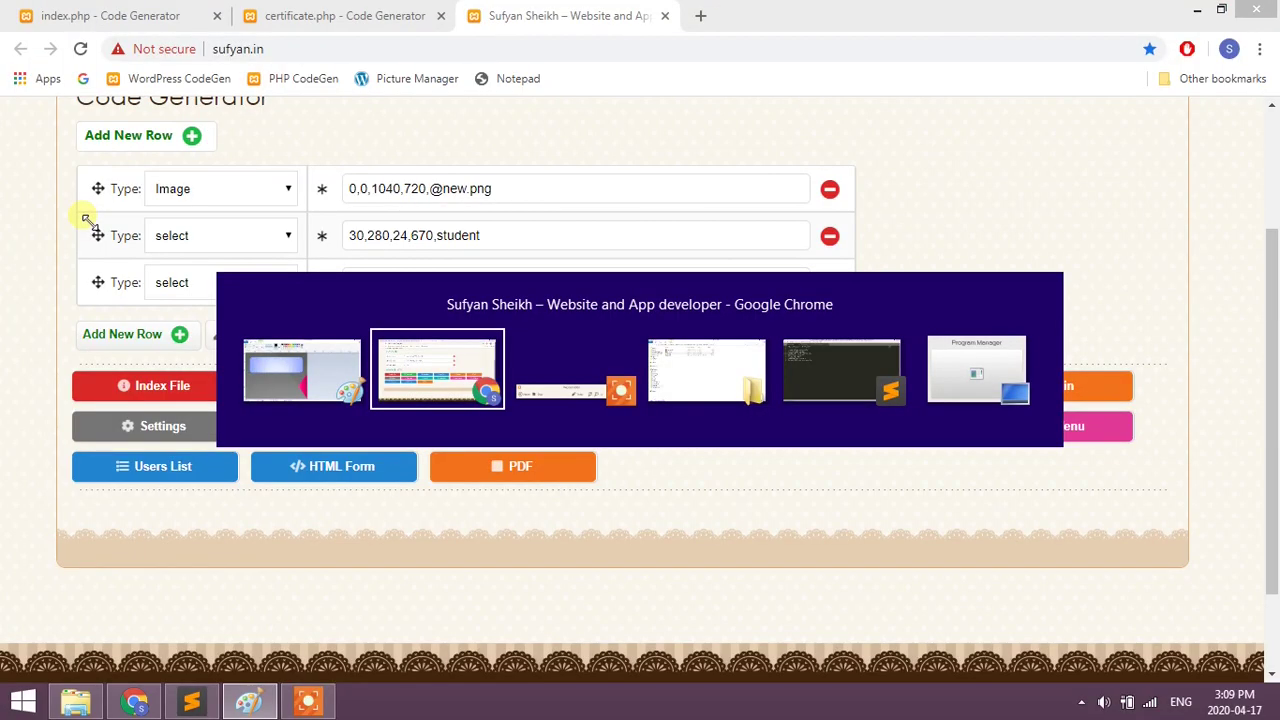
# - Set the third row's value to 70,580,24,560,course, using the Paint text box width
pyautogui.write('70,580,')
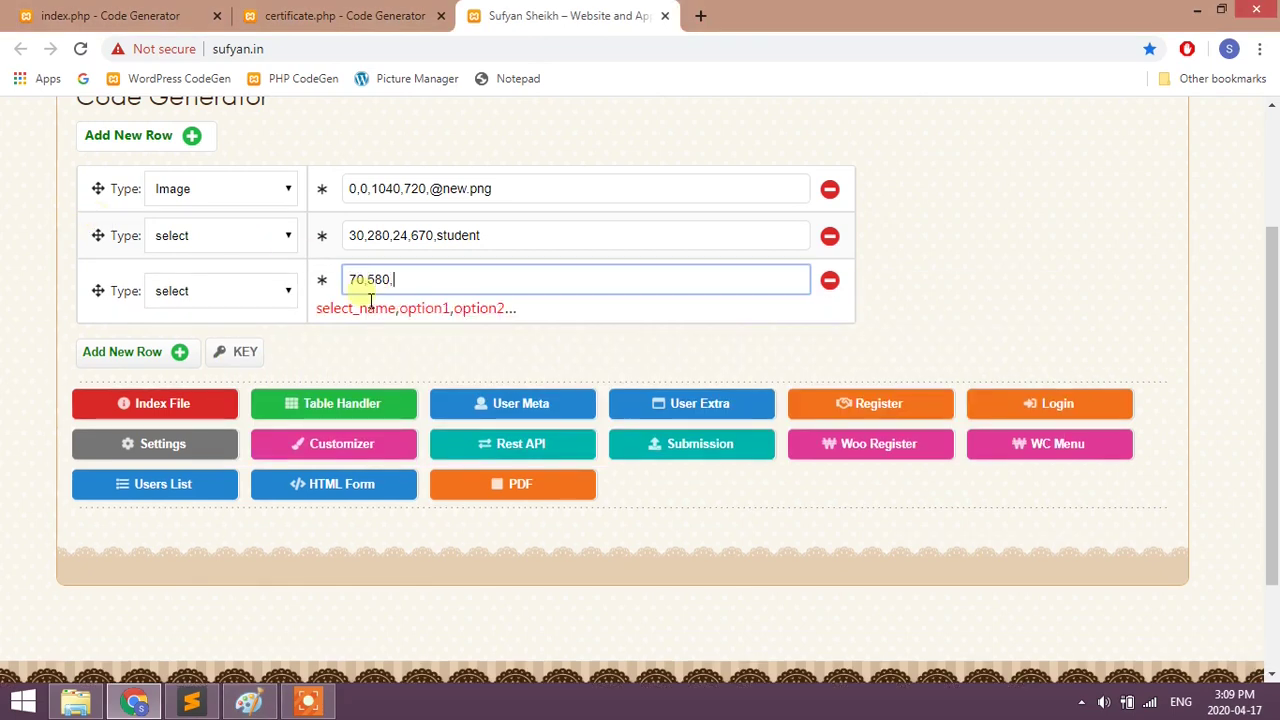
pyautogui.hotkey('alt', 'Tab')
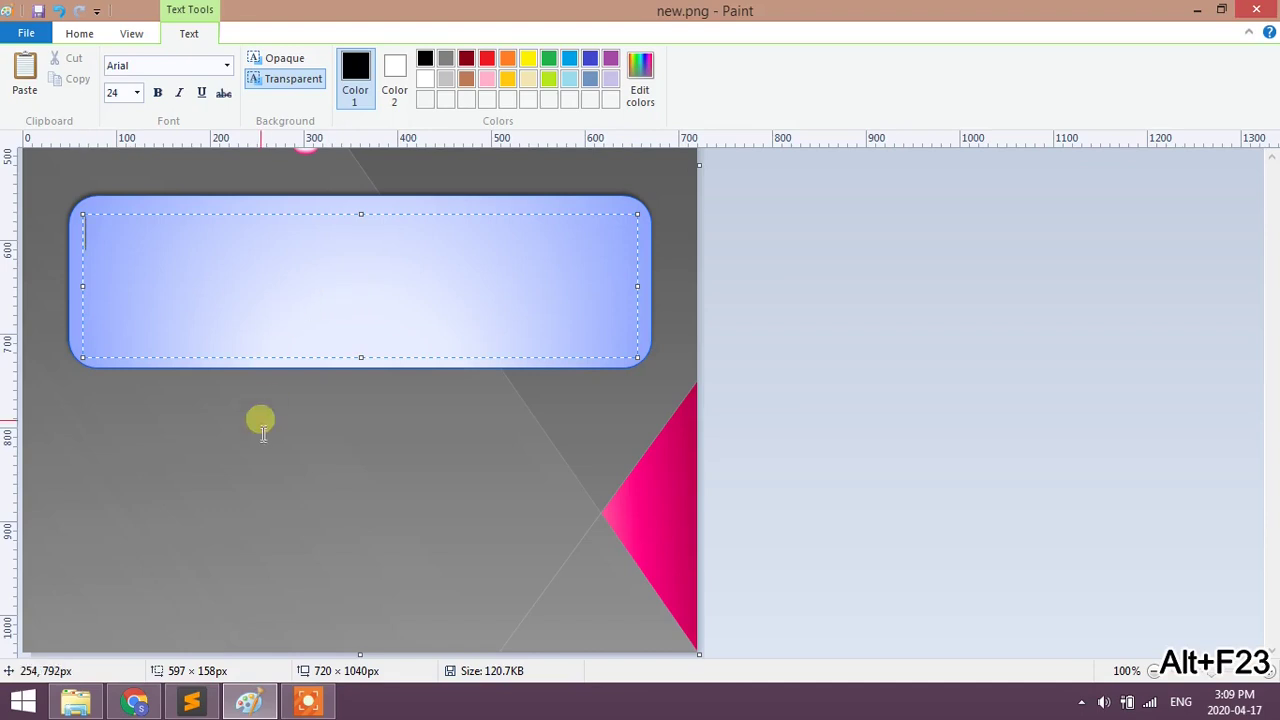
pyautogui.hotkey('alt', 'Tab')
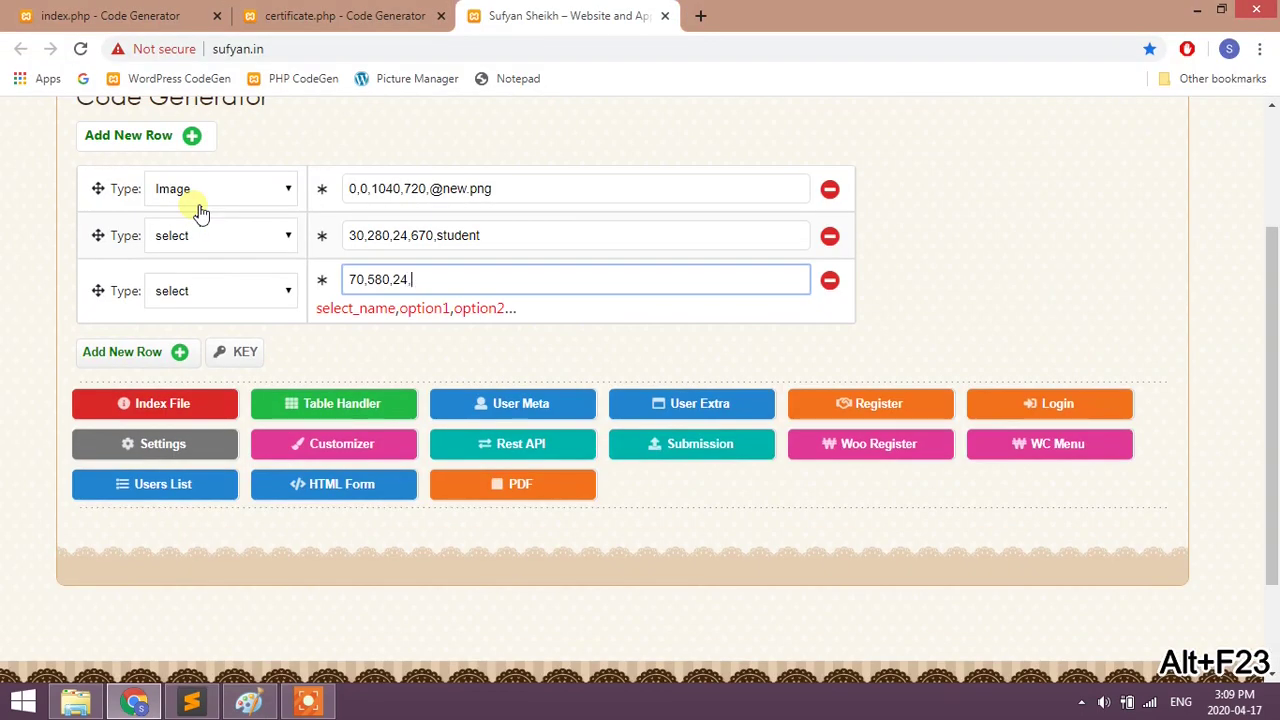
pyautogui.hotkey('alt', 'Tab')
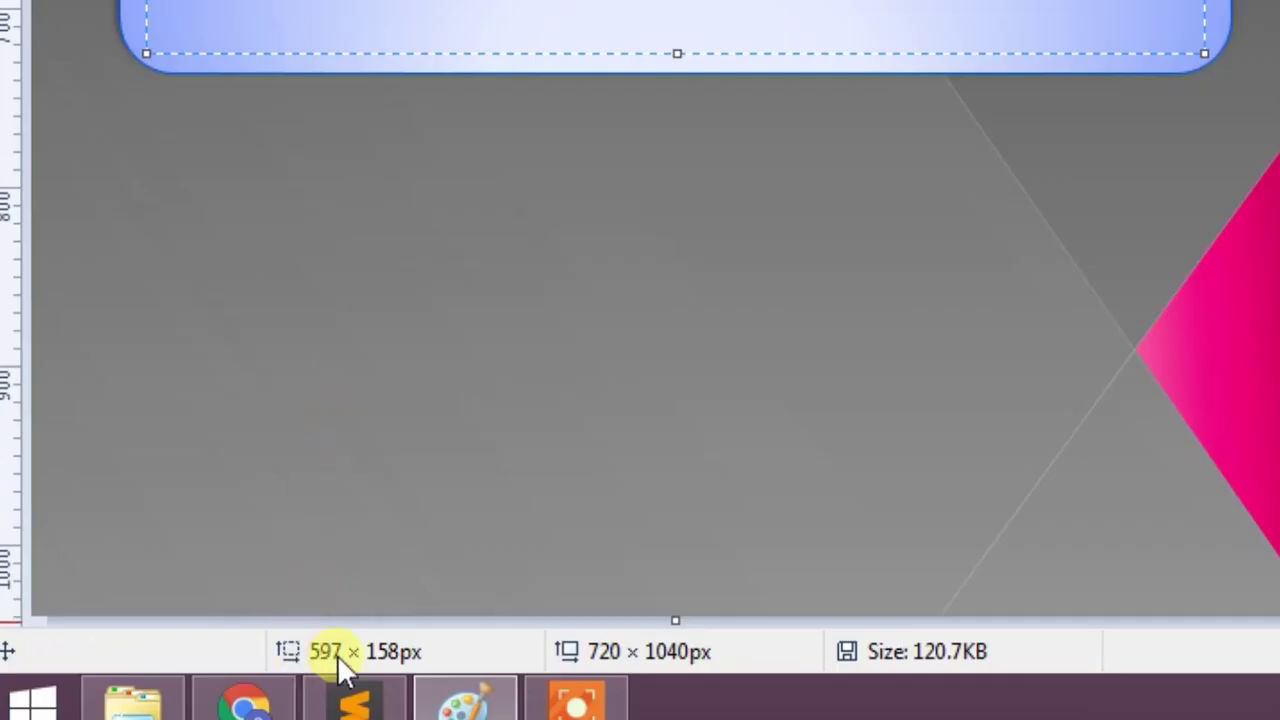
pyautogui.hotkey('alt', 'Tab')
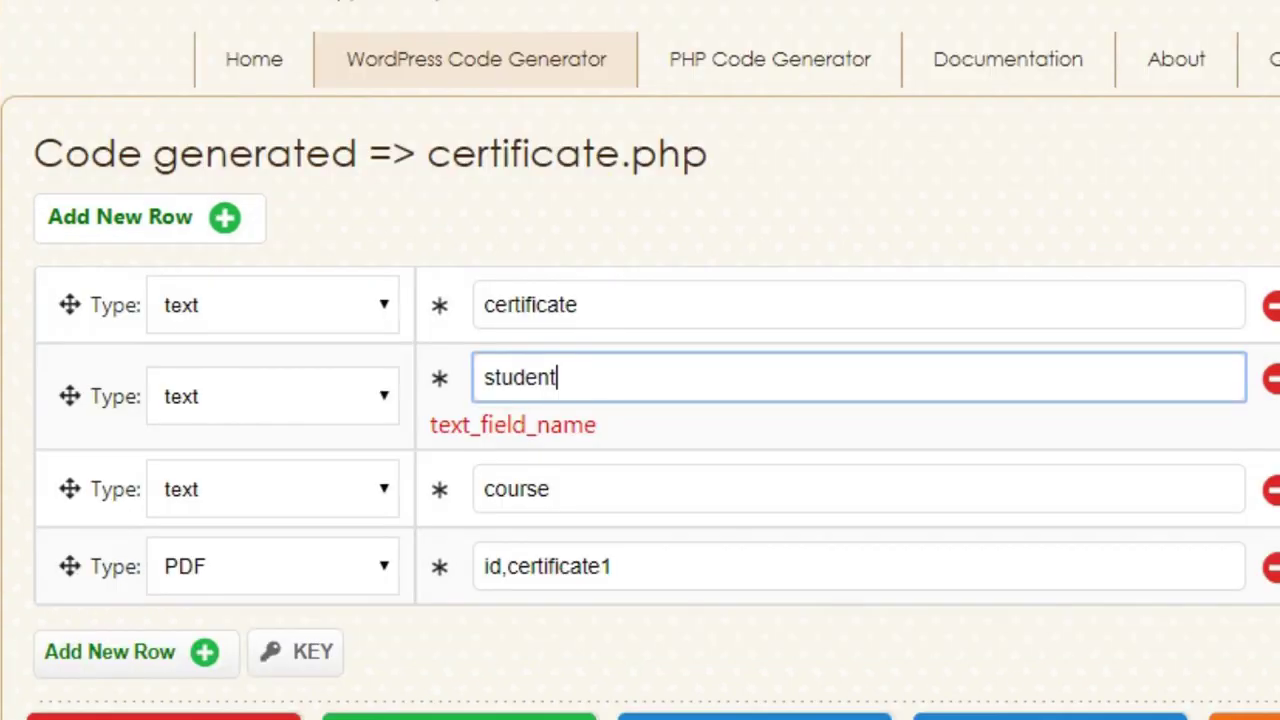
pyautogui.click(537, 489)
pyautogui.moveTo(551, 486); pyautogui.dragTo(500, 497)
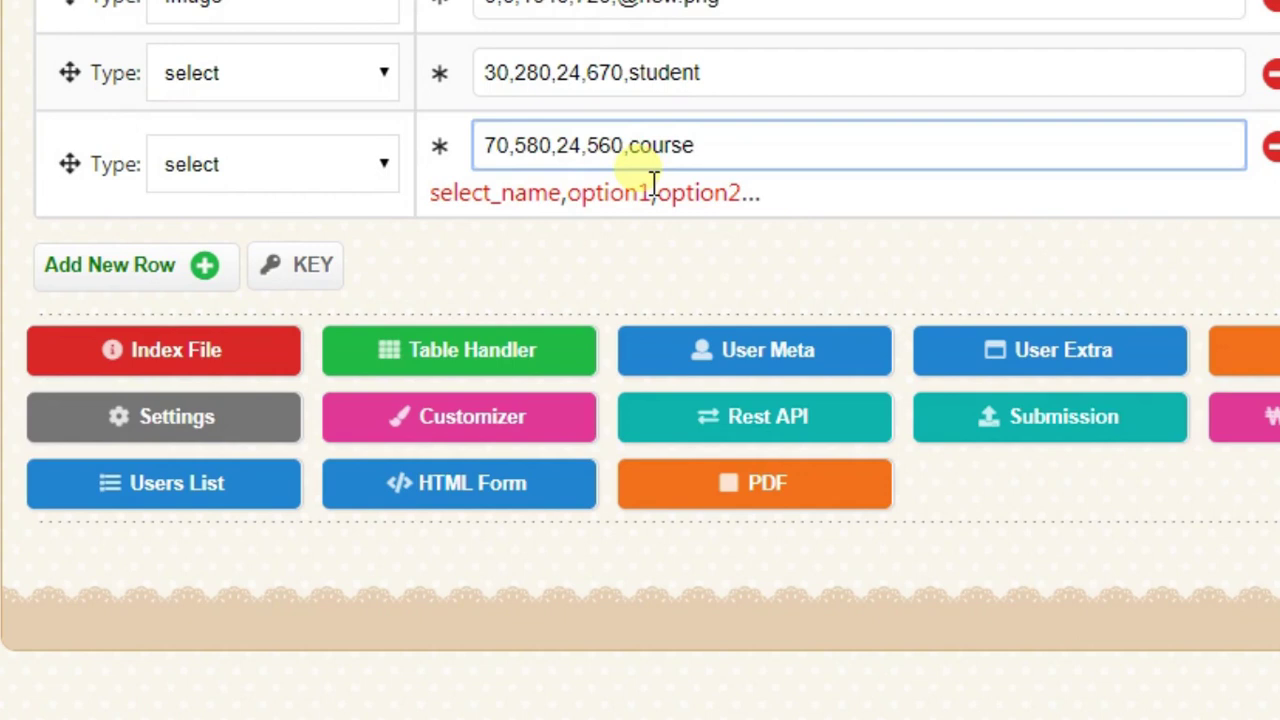
pyautogui.click(651, 245)
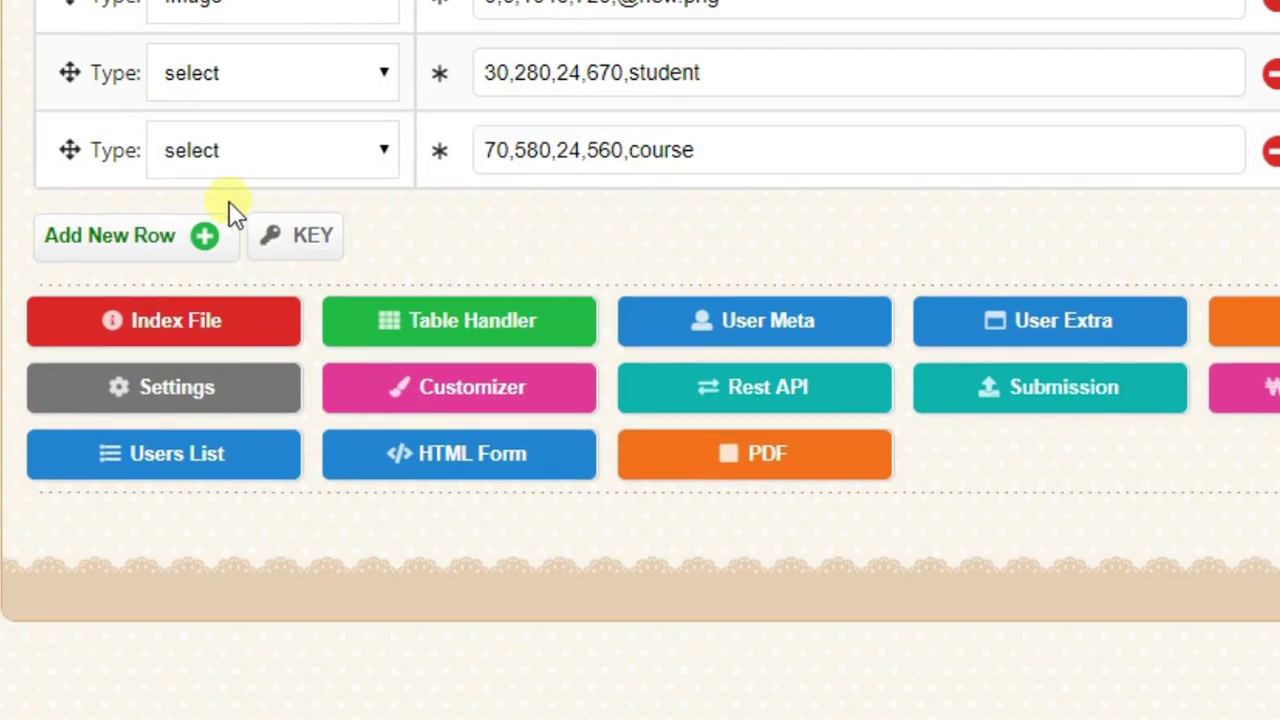
# - Add a Table row valued certificate,certificate1, copying certificate1 from the other form's PDF row
pyautogui.click(205, 238)
pyautogui.click(244, 229)
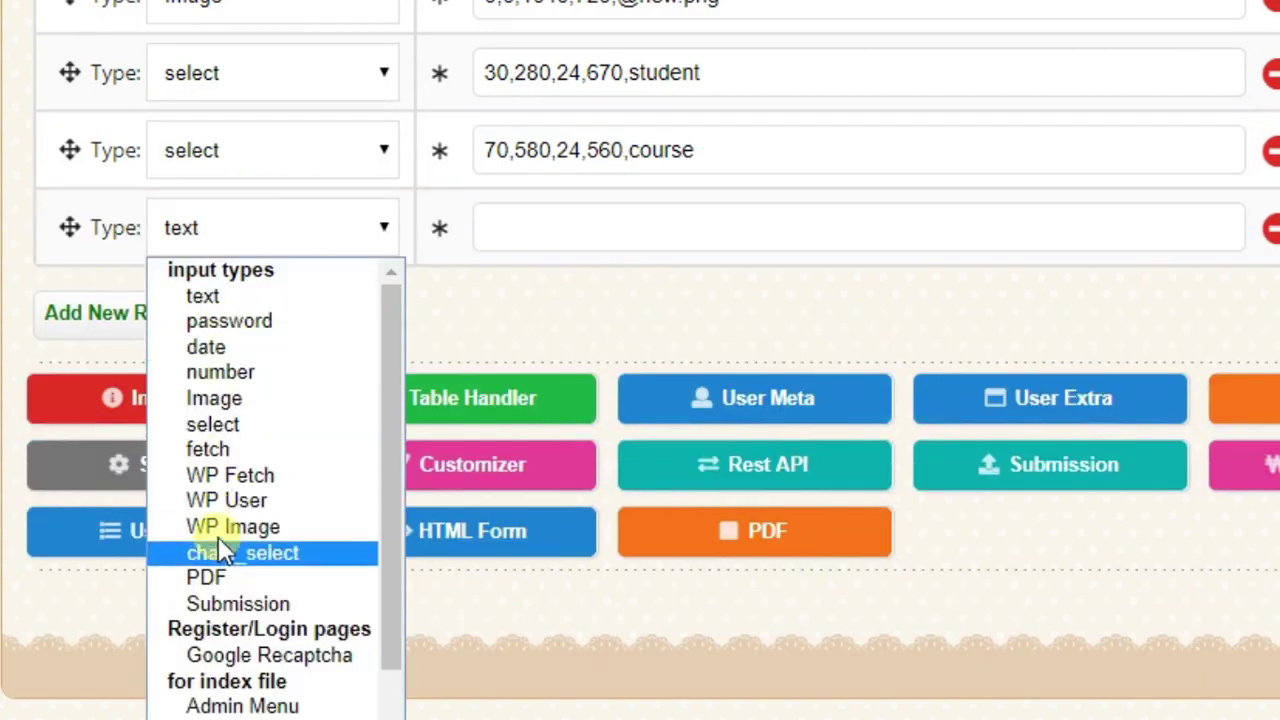
pyautogui.click(220, 715)
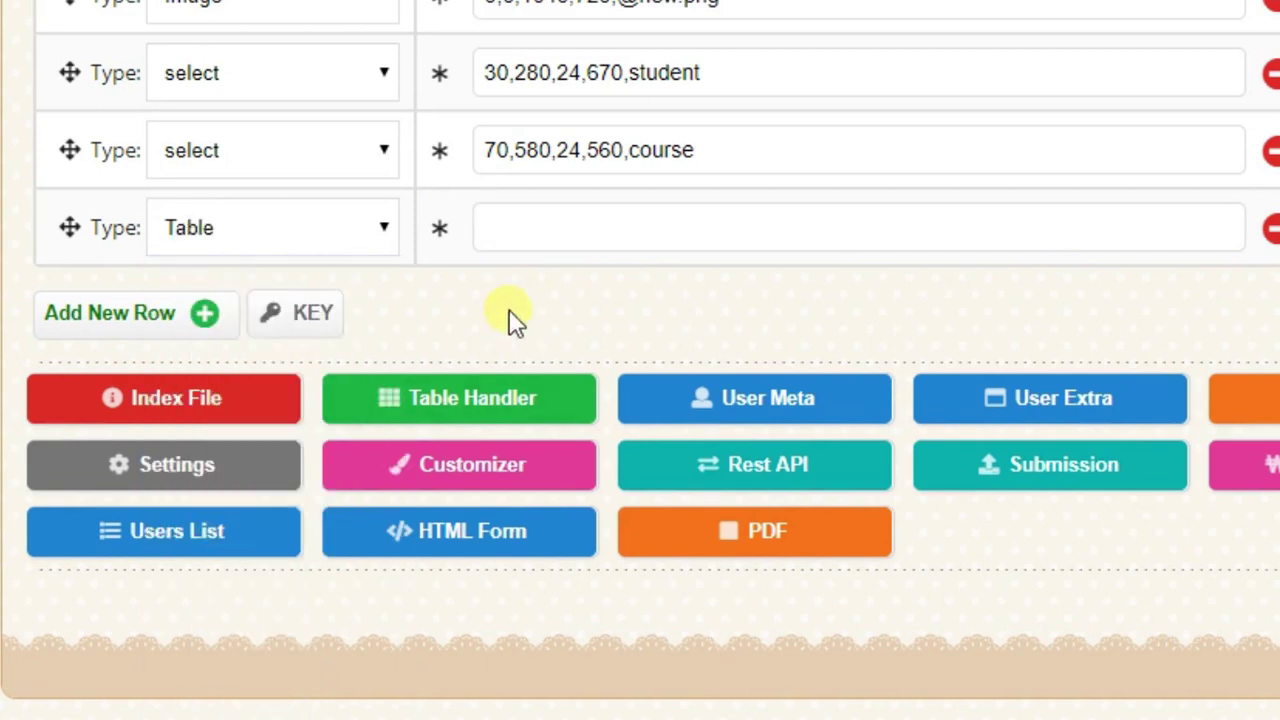
pyautogui.click(534, 240)
pyautogui.write('cert')
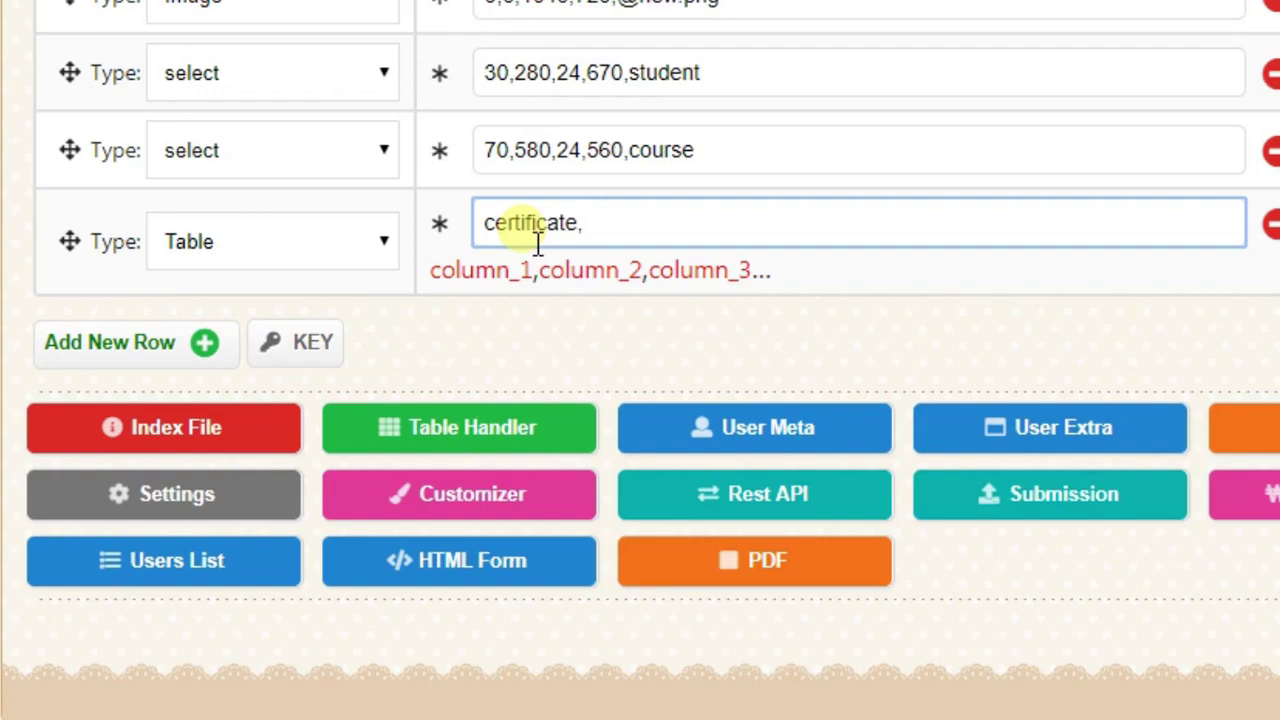
pyautogui.write('ificate,')
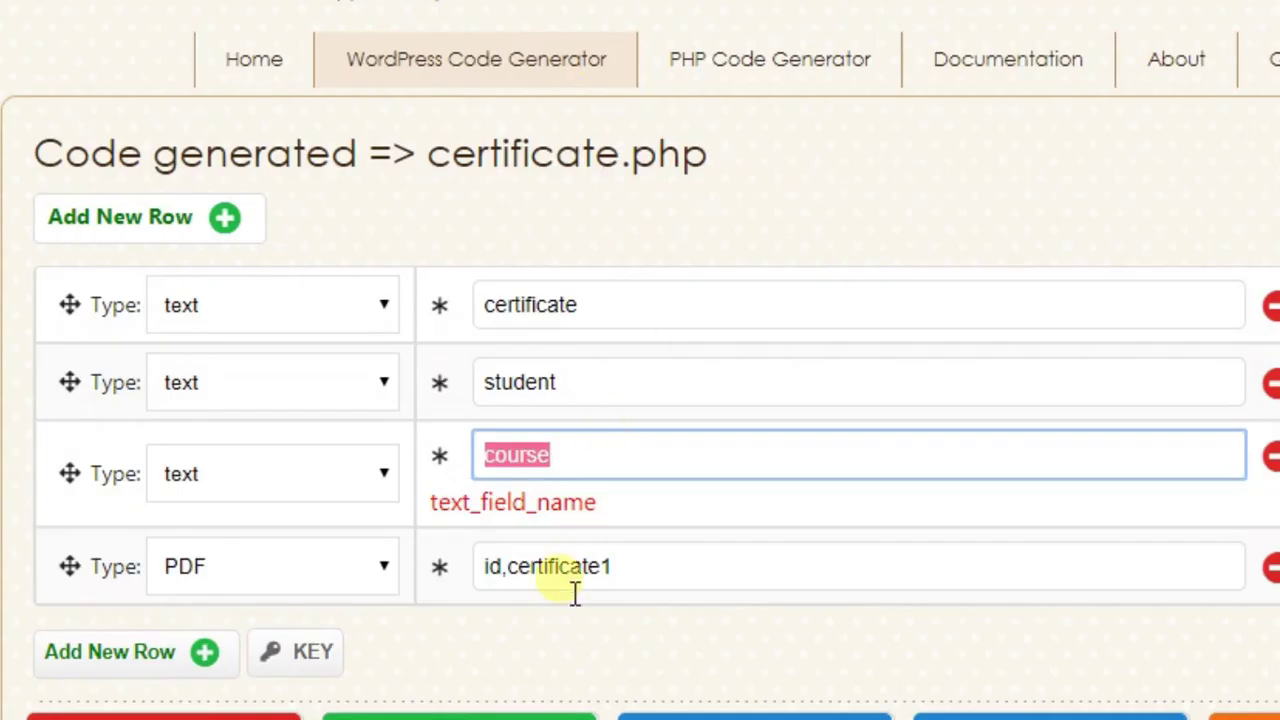
pyautogui.click(572, 578)
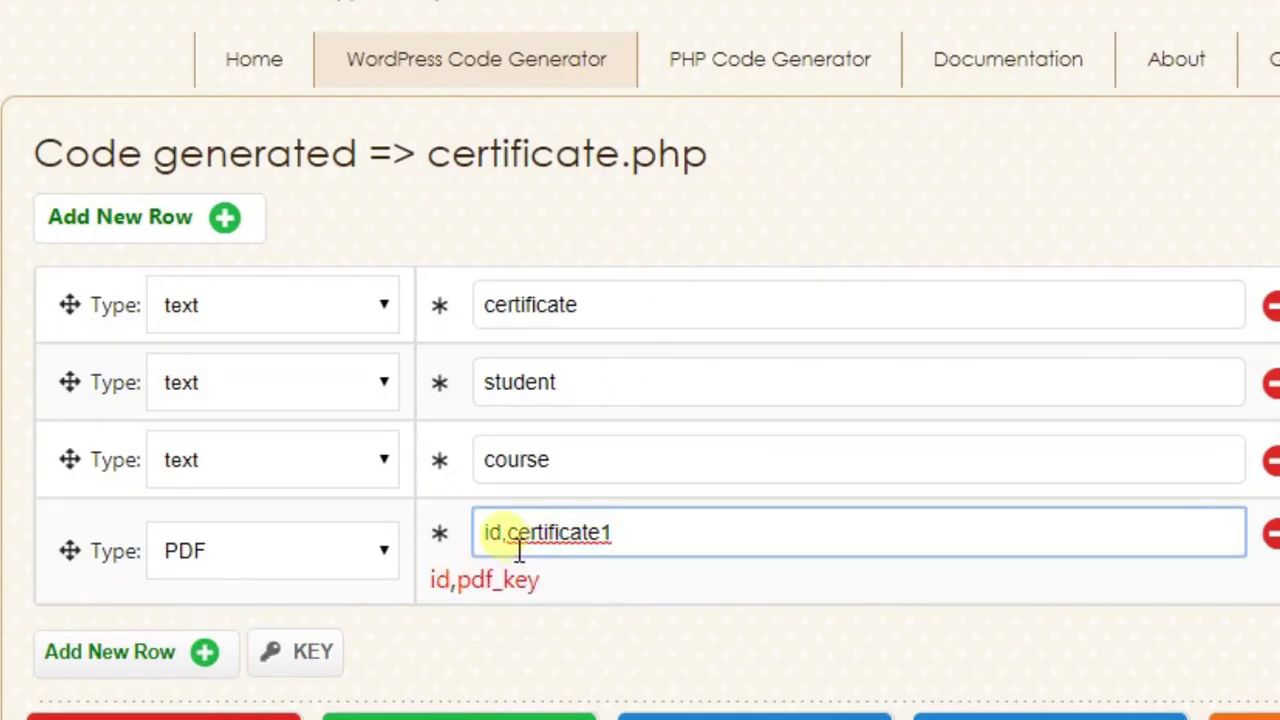
pyautogui.moveTo(507, 540); pyautogui.dragTo(663, 548)
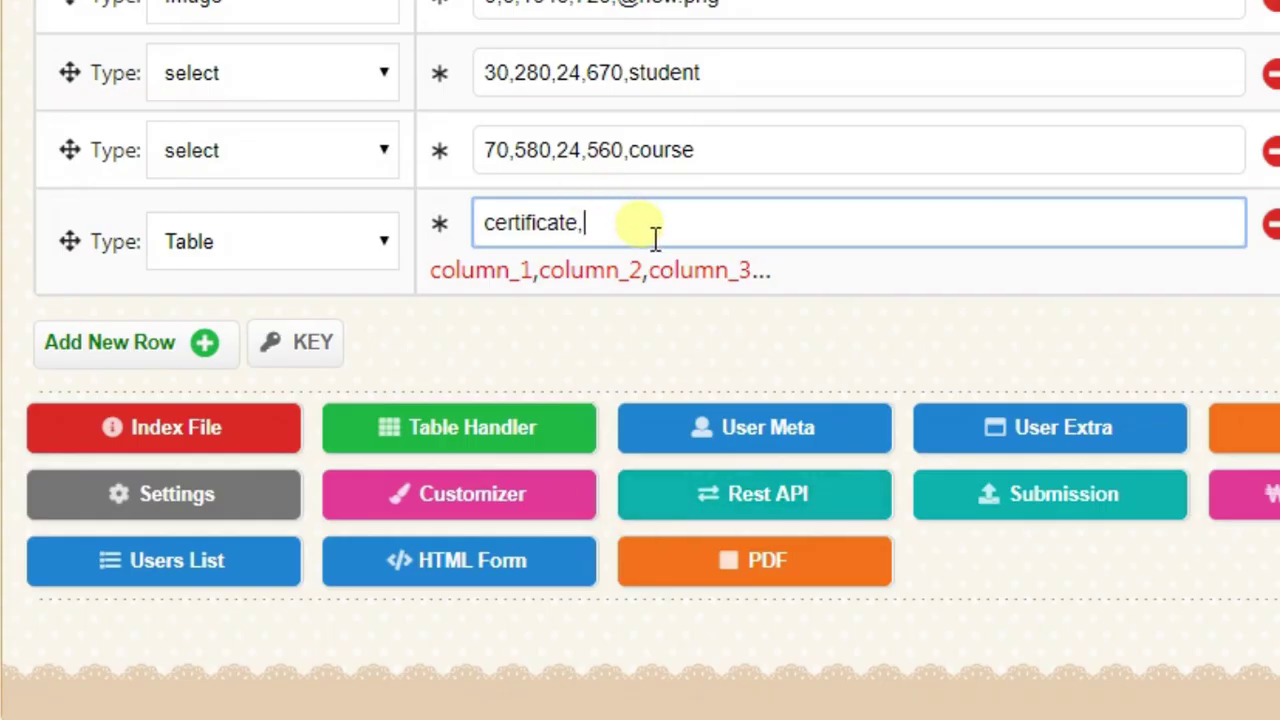
pyautogui.write('certificate1')
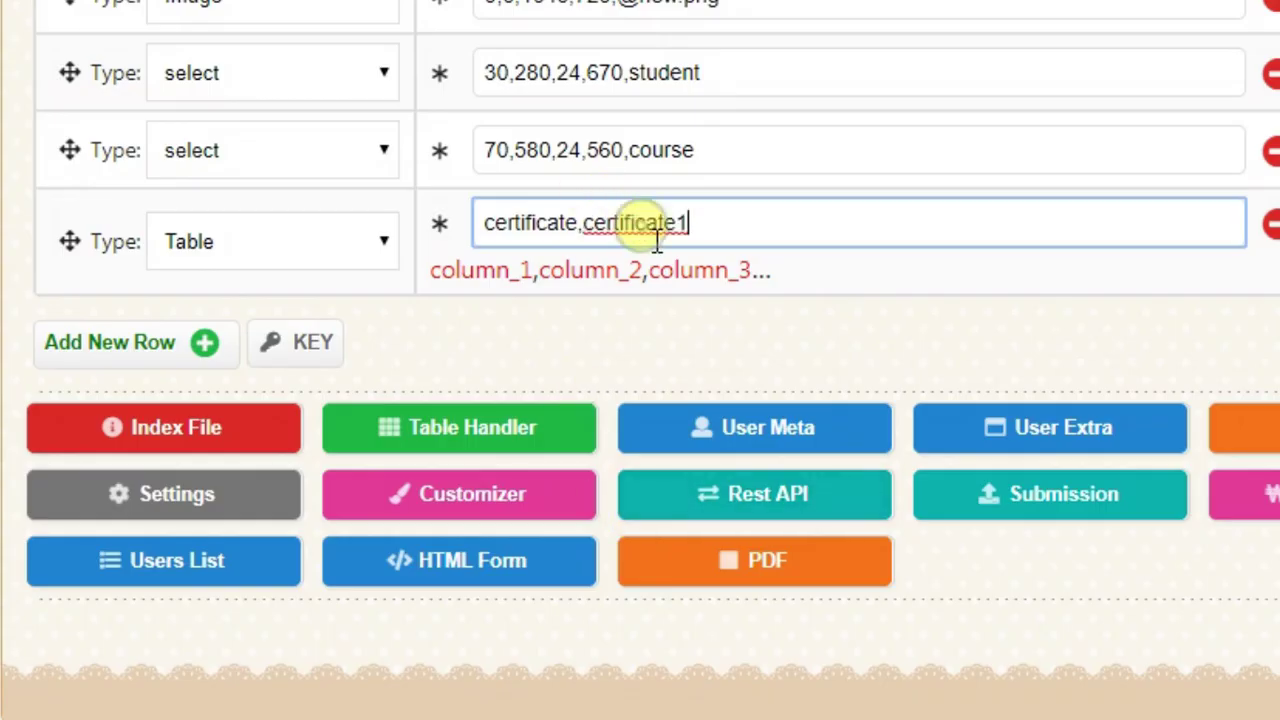
pyautogui.scroll(-3, 677, 351)
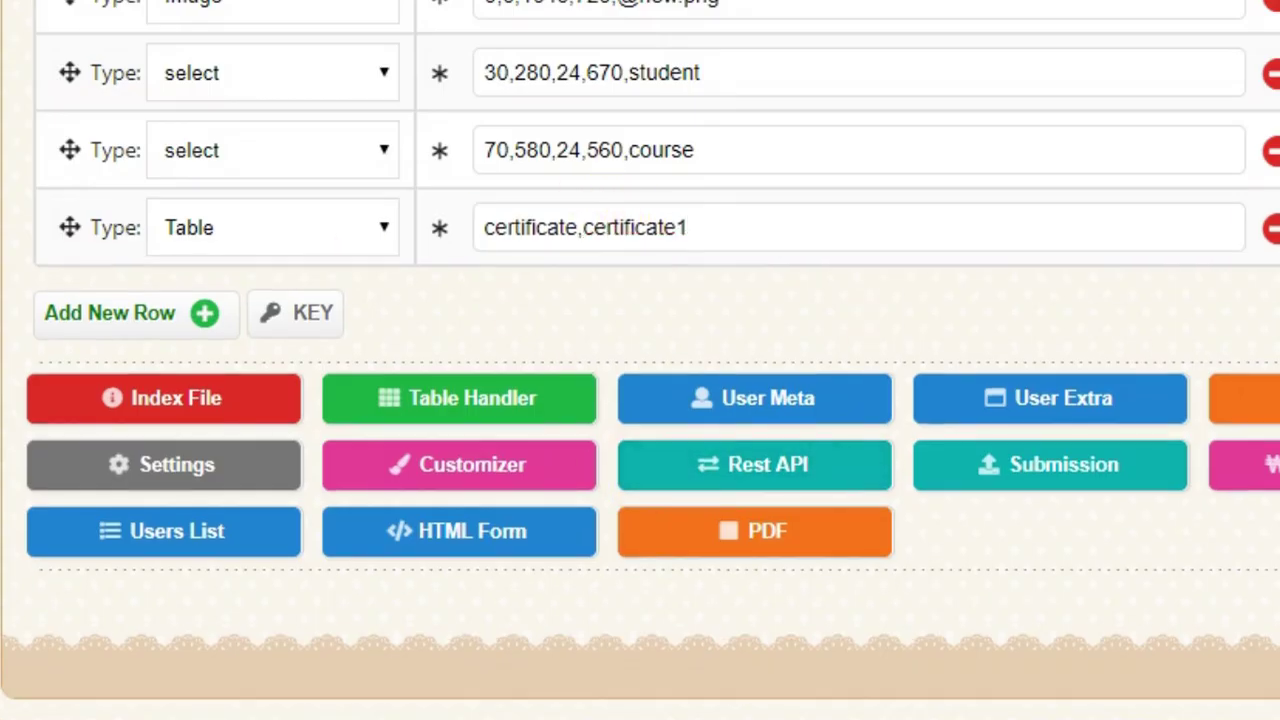
pyautogui.scroll(2, 672, 385)
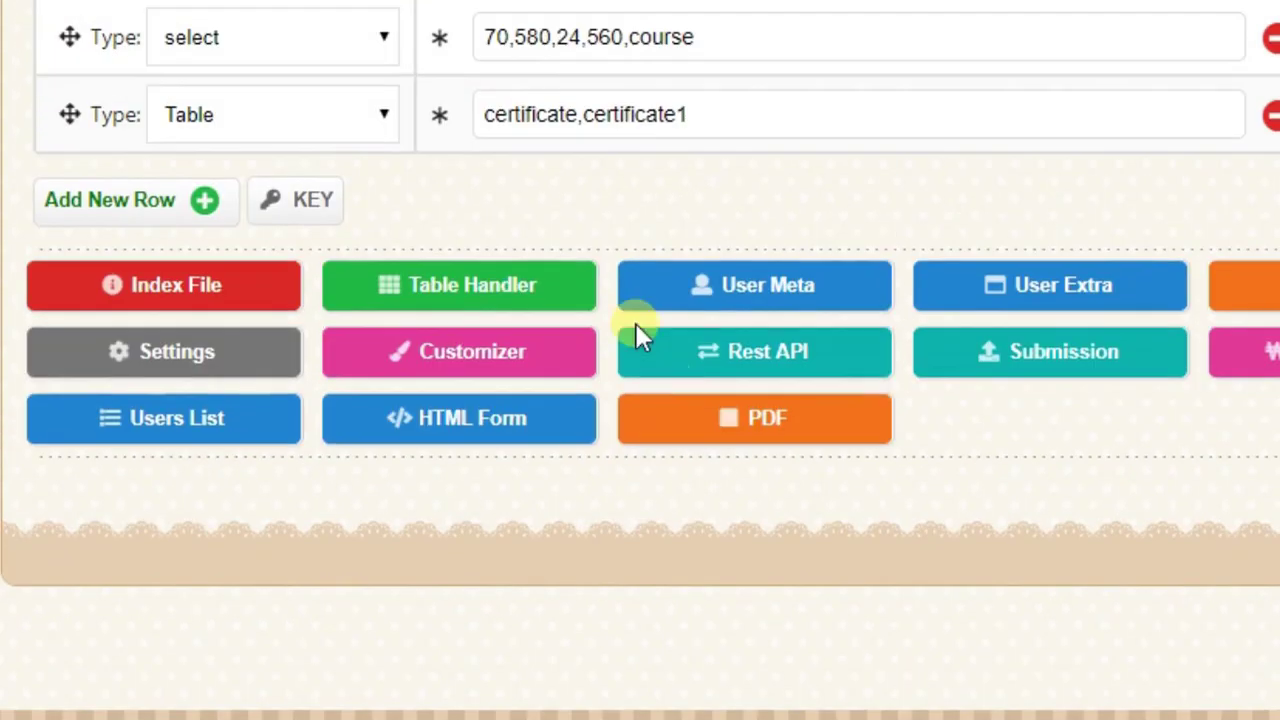
# - Generate the pdf.php code from the rows and copy all of the PHP code
pyautogui.click(843, 425)
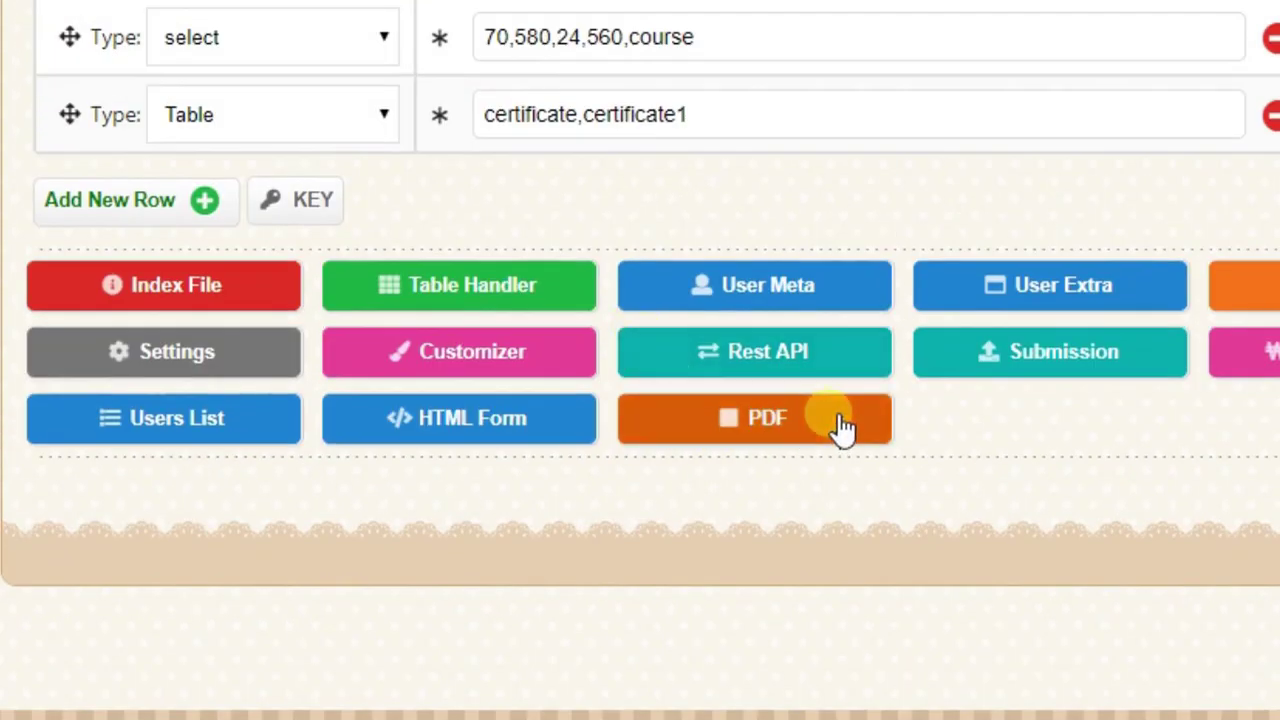
pyautogui.scroll(-6, 1128, 355)
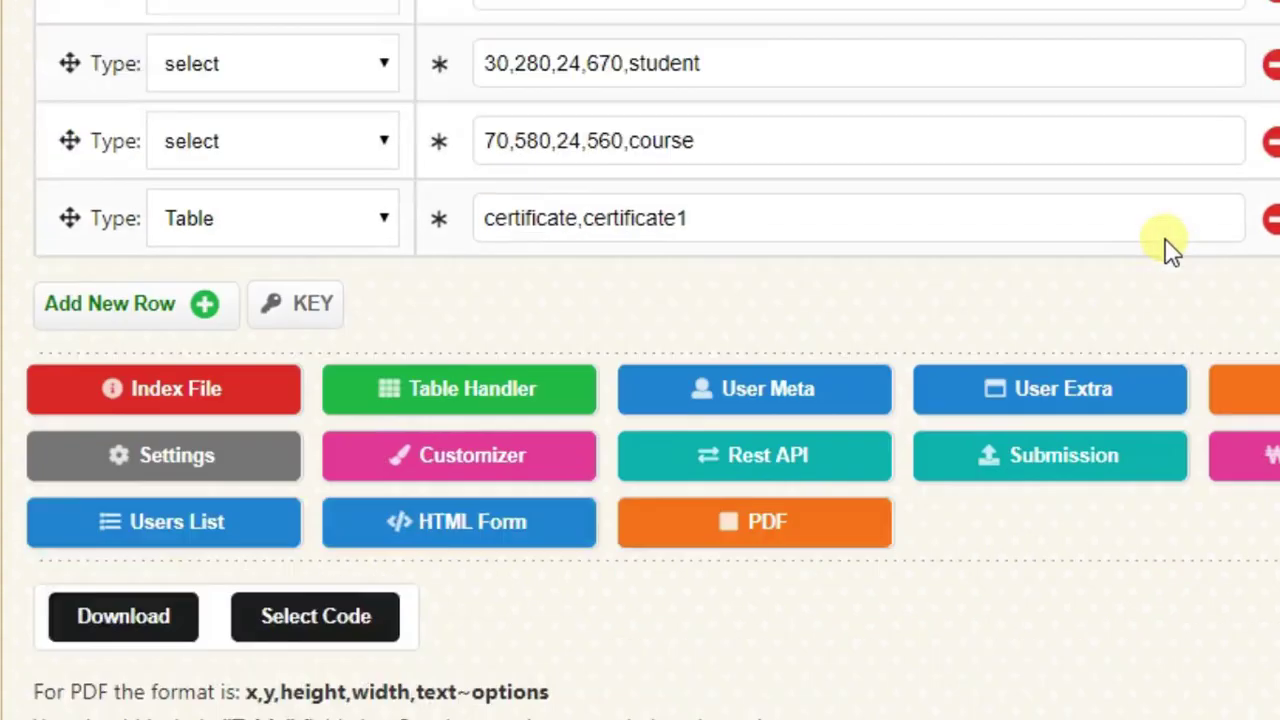
pyautogui.scroll(-2, 650, 273)
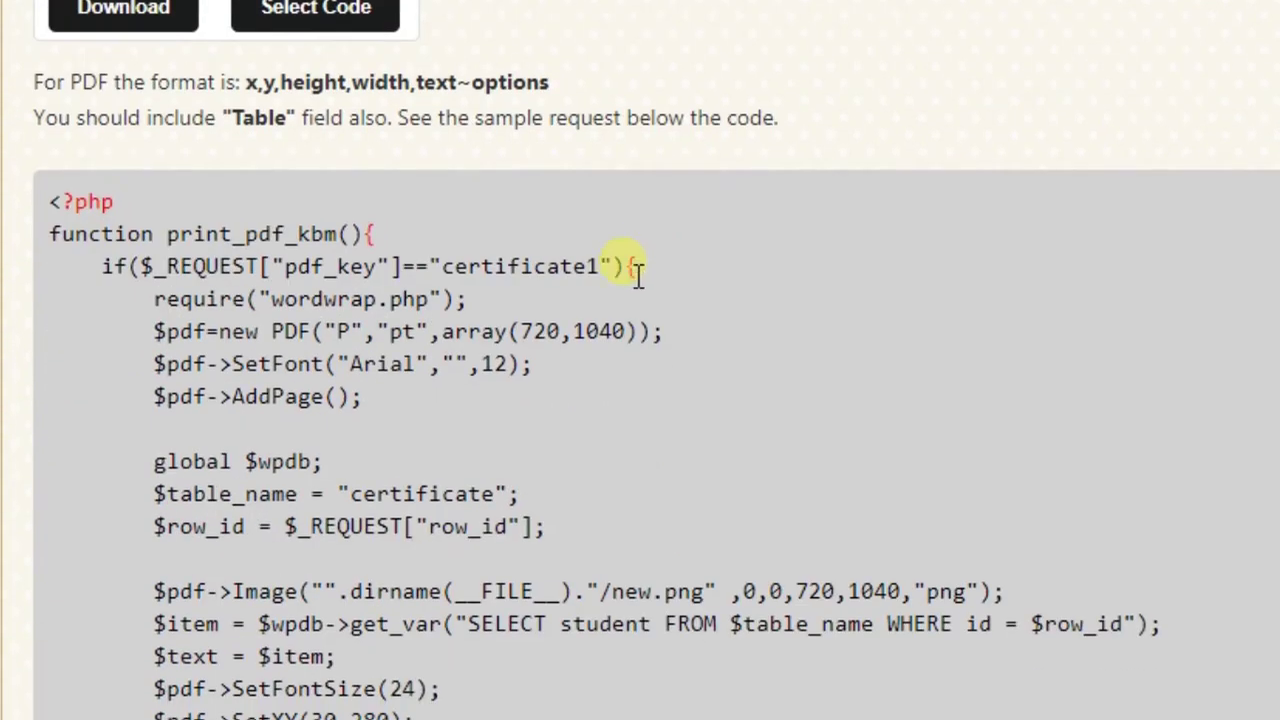
pyautogui.click(310, 22)
pyautogui.rightClick(235, 330)
pyautogui.click(252, 338)
pyautogui.scroll(10, 255, 341)
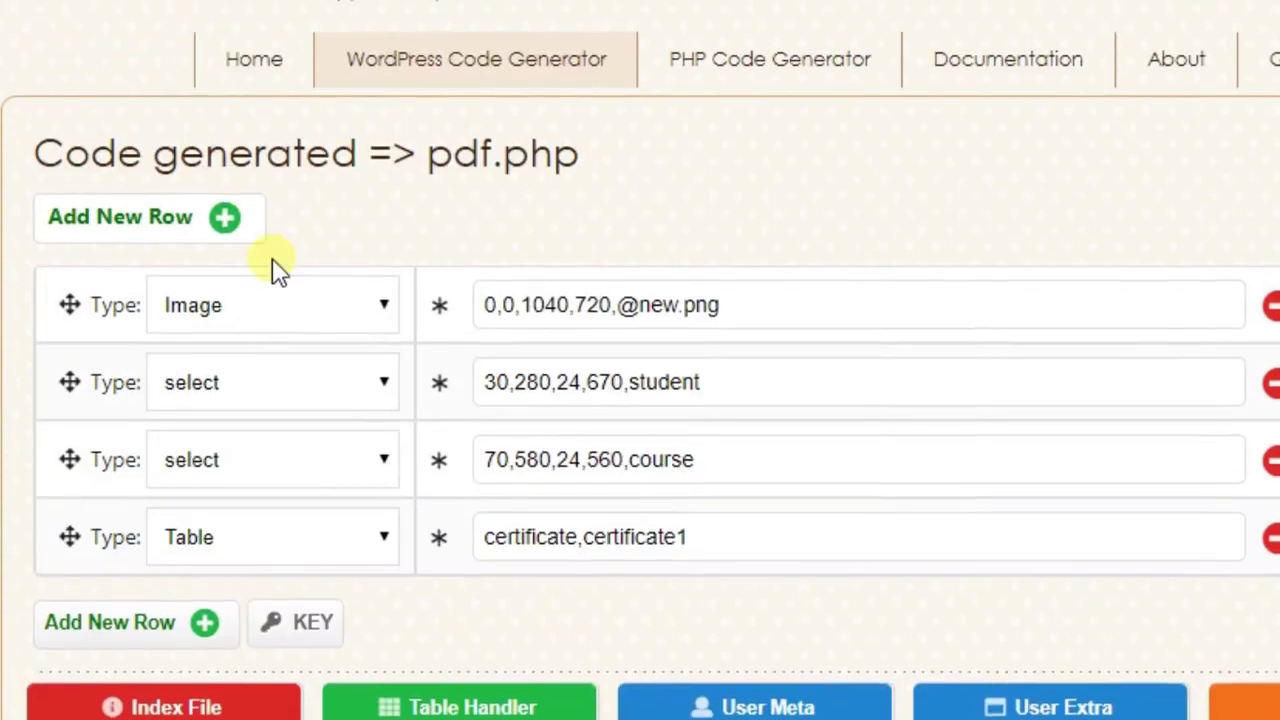
pyautogui.moveTo(430, 160); pyautogui.dragTo(608, 169)
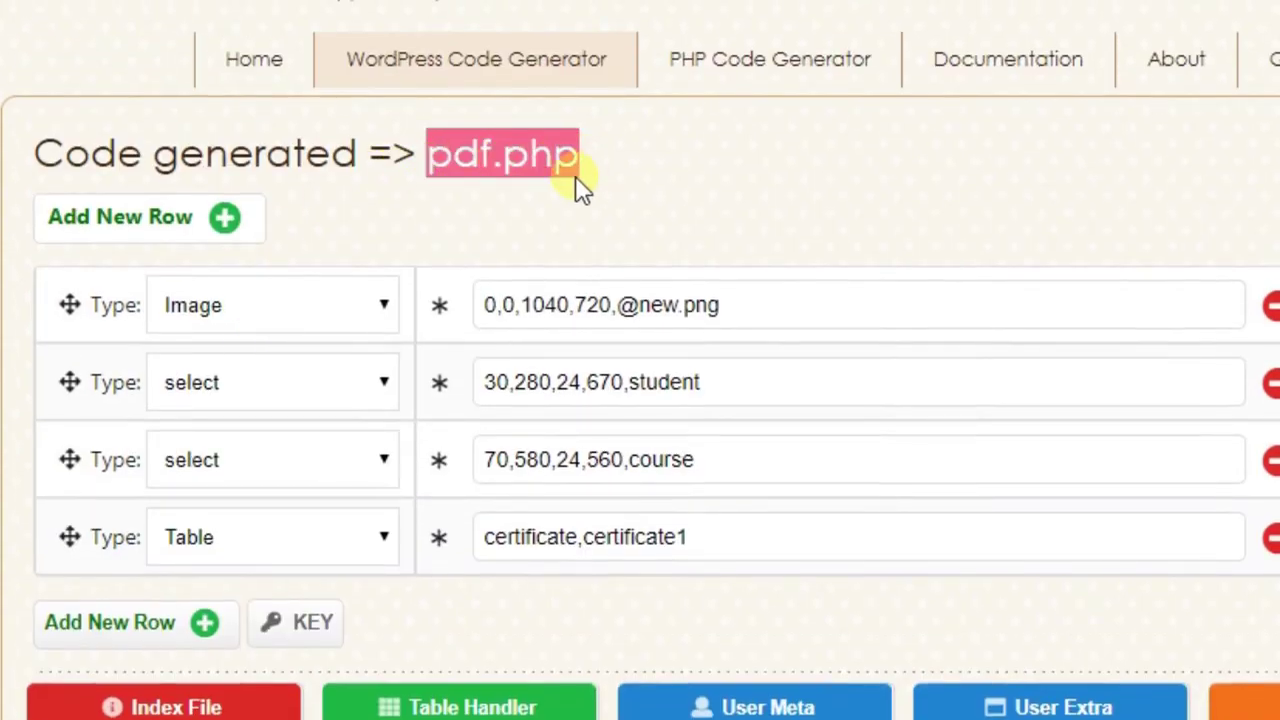
pyautogui.hotkey('alt', 'Tab')
pyautogui.hotkey('alt', 'Tab')
pyautogui.hotkey('alt', 'Tab')
pyautogui.hotkey('alt', 'Tab')
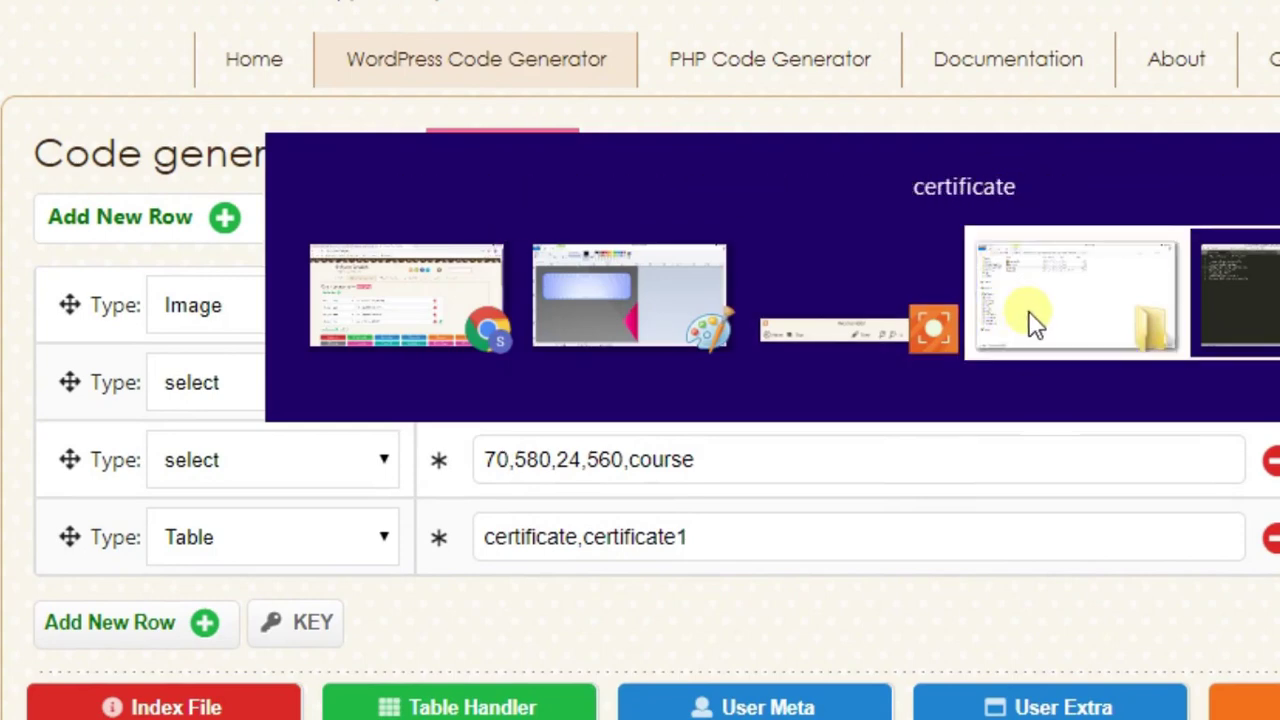
# - Create a new file named pdf.php in the certificate plugin folder
pyautogui.click(1029, 320)
pyautogui.rightClick(362, 88)
pyautogui.moveTo(493, 547)
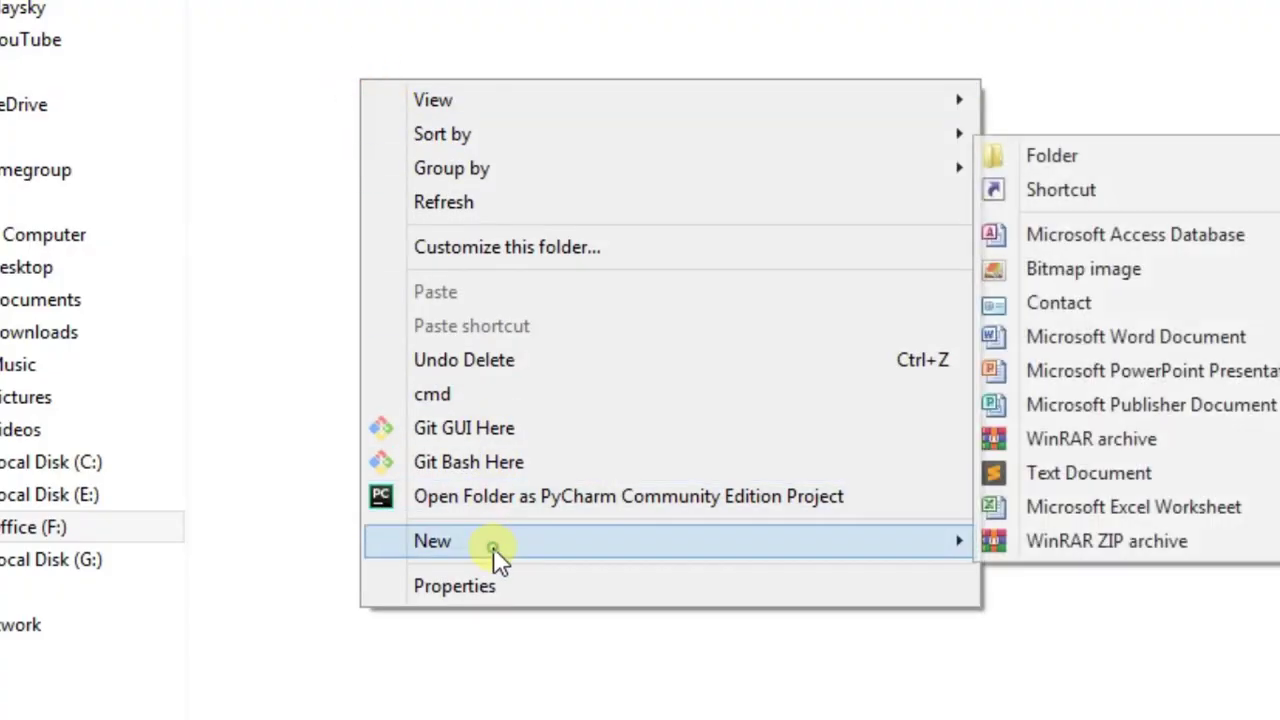
pyautogui.click(1002, 469)
pyautogui.write('pdf')
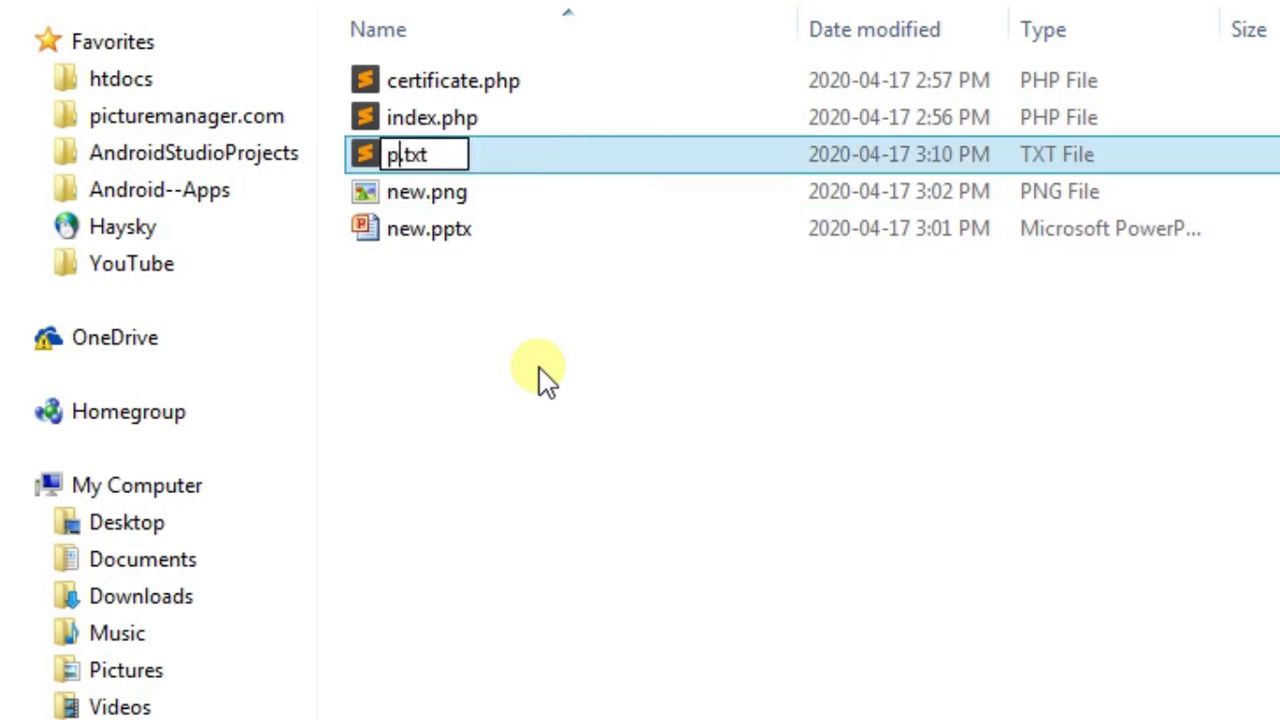
pyautogui.hotkey('shift', 'End')
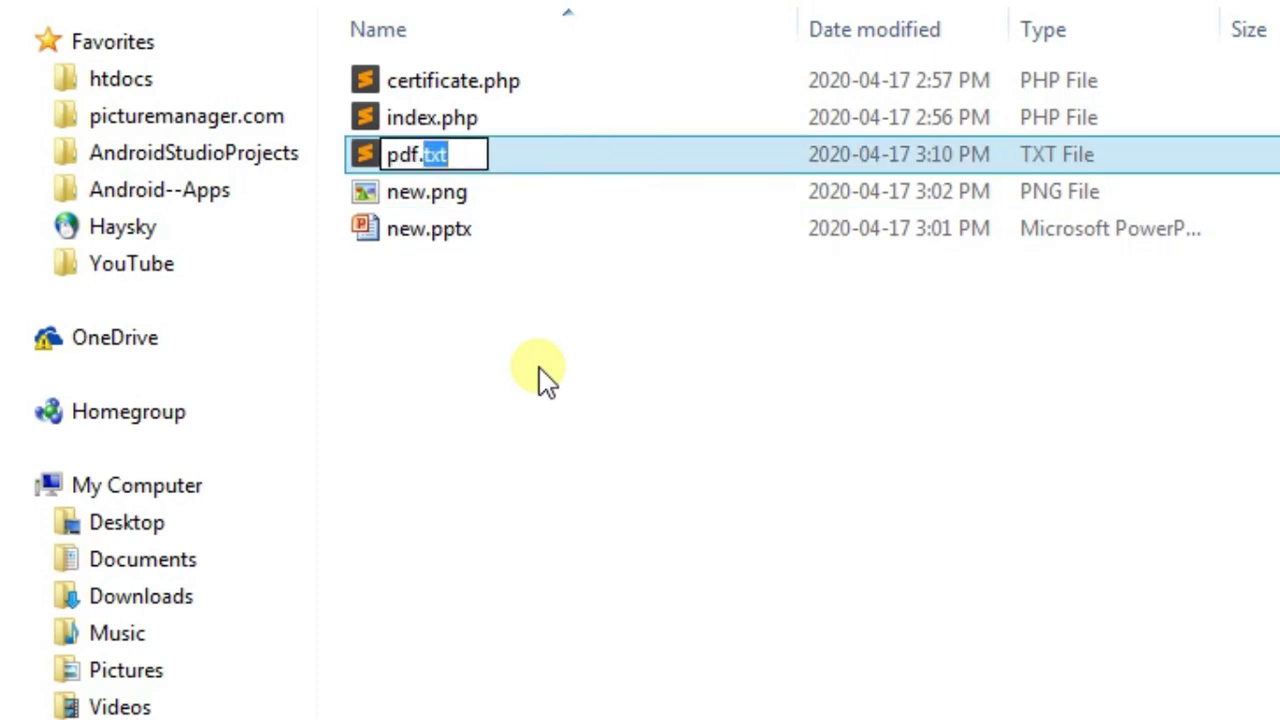
pyautogui.write('php')
pyautogui.press('Return')
pyautogui.press('Return')
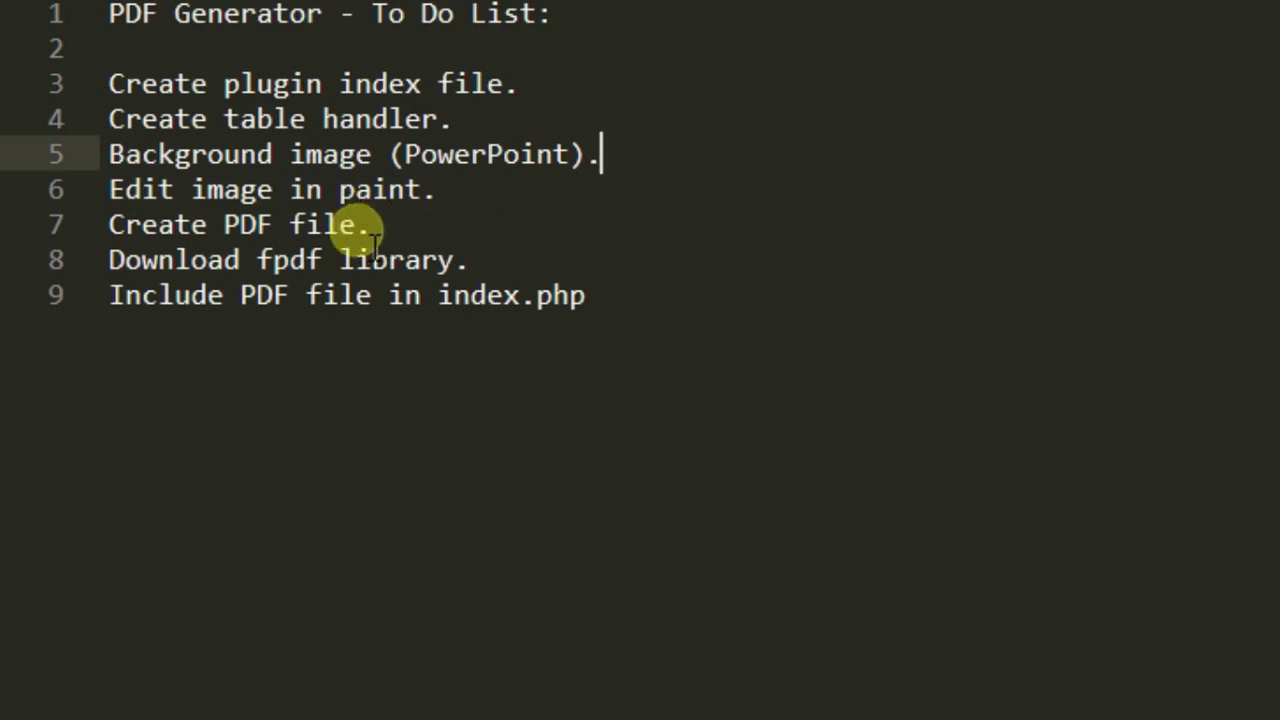
# - Check the 'Download fpdf library.' to-do item and find the fpdf download on the pdf.php page
pyautogui.moveTo(110, 259); pyautogui.dragTo(470, 258)
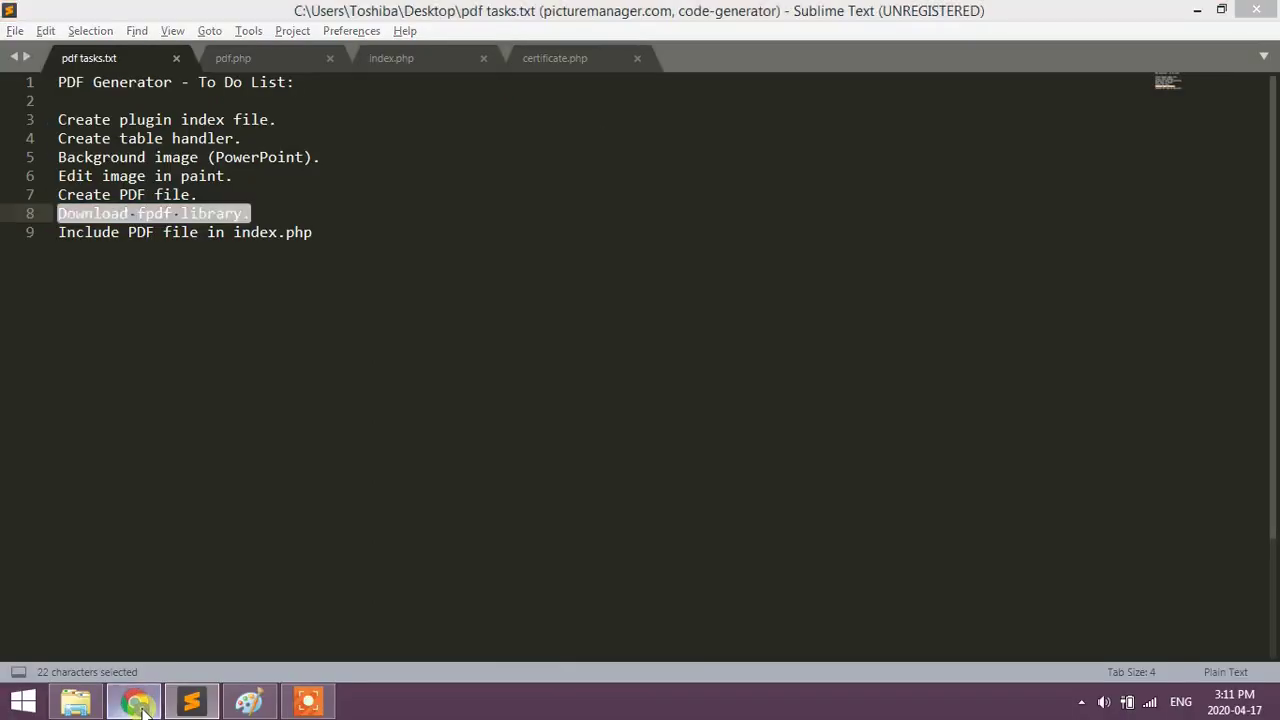
pyautogui.hotkey('alt', 'Tab')
pyautogui.scroll(-10, 448, 352)
pyautogui.scroll(-8, 246, 406)
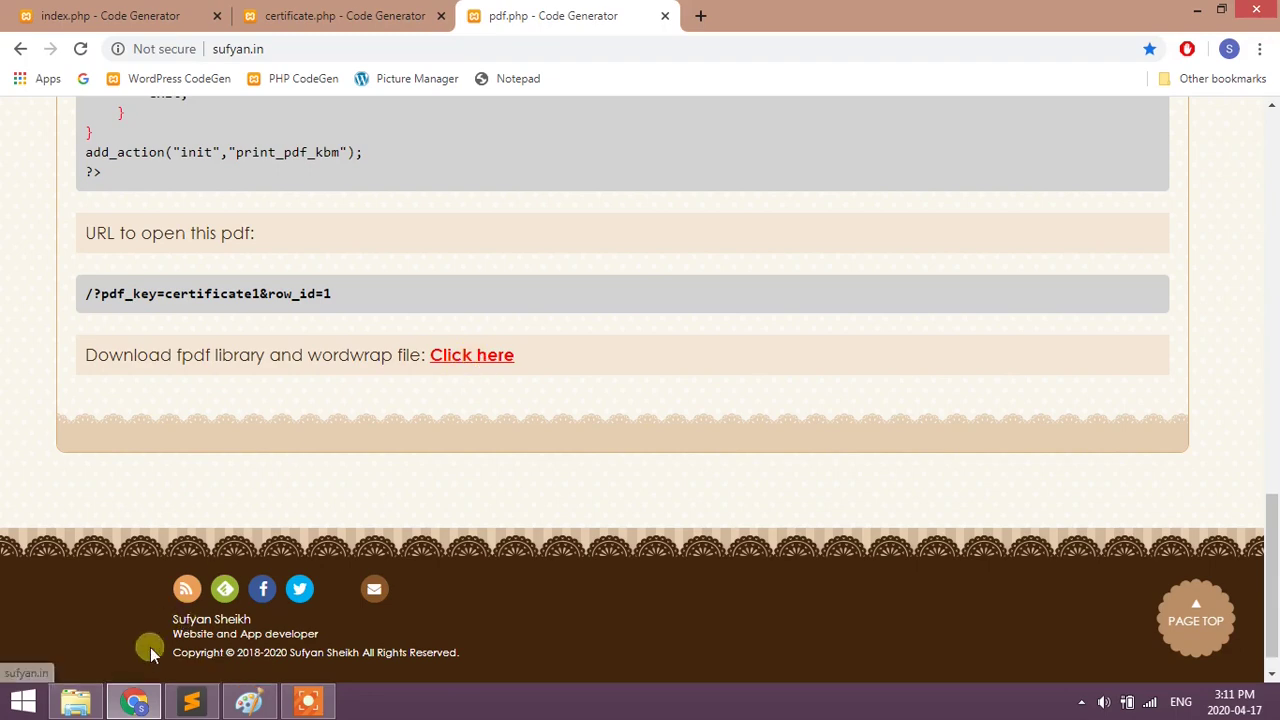
# - Extract fpdf_and_wordwrap.zip into the plugin folder
pyautogui.click(93, 706)
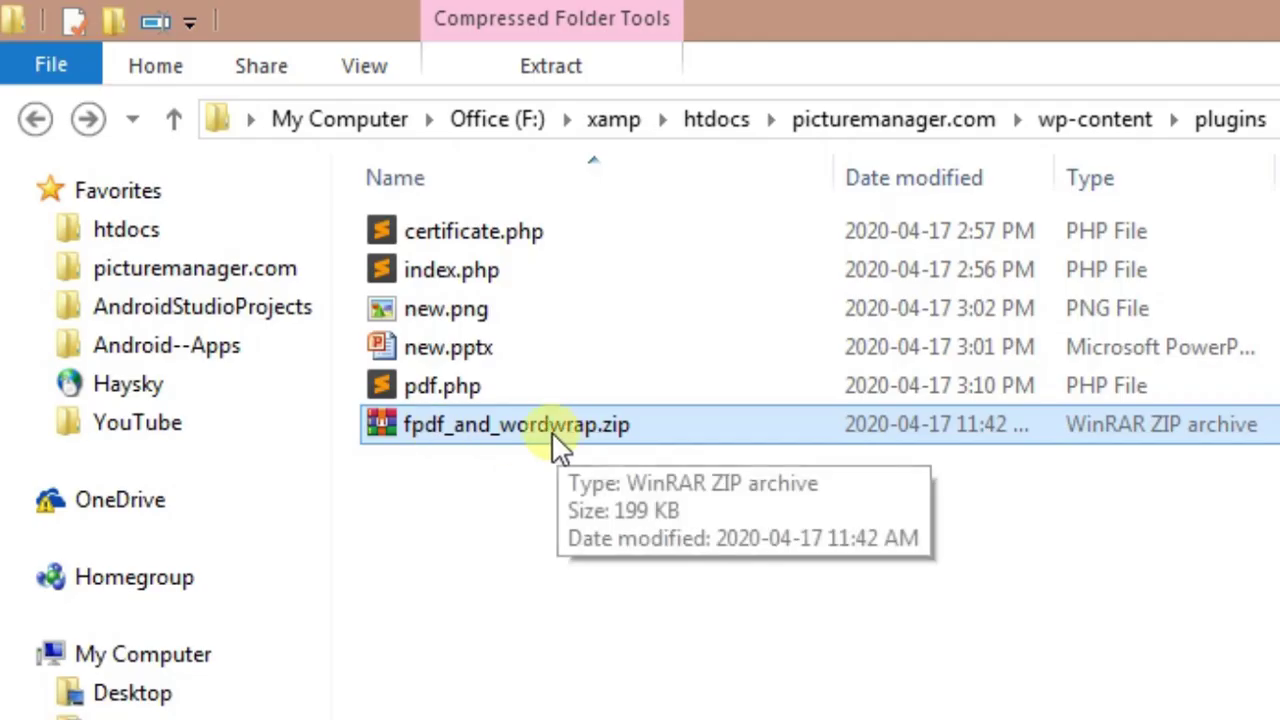
pyautogui.rightClick(552, 432)
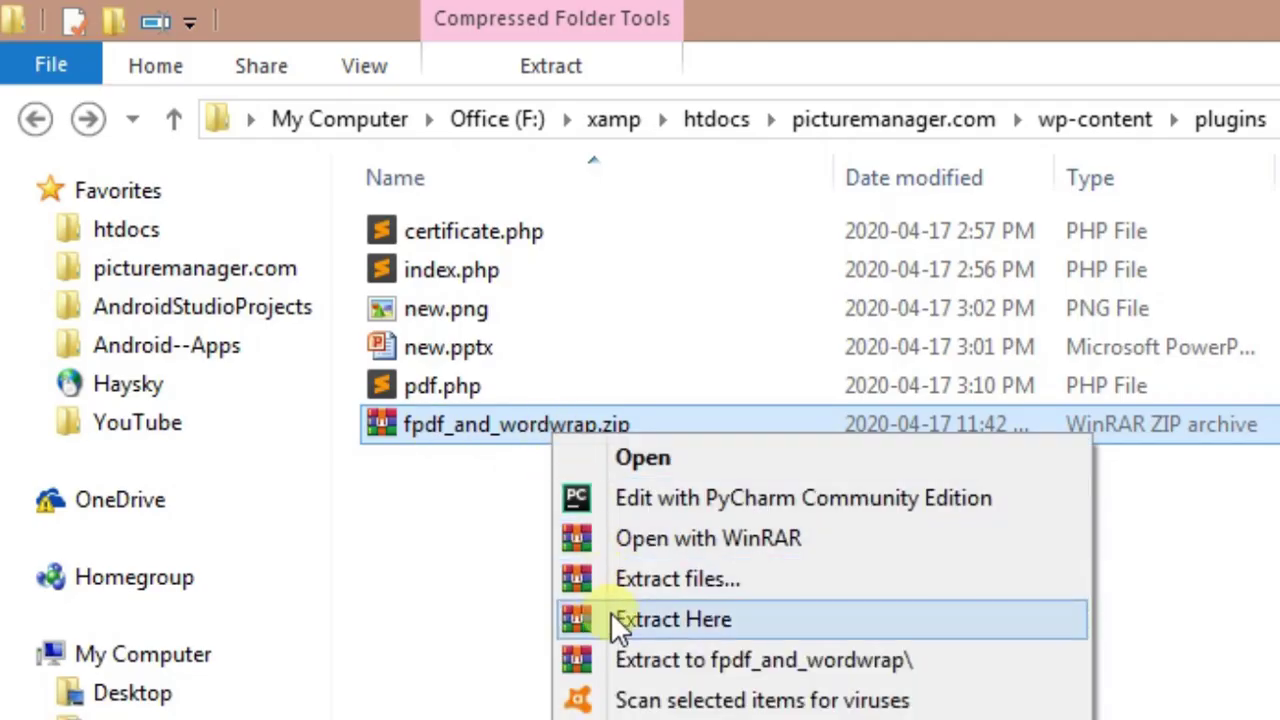
pyautogui.click(614, 620)
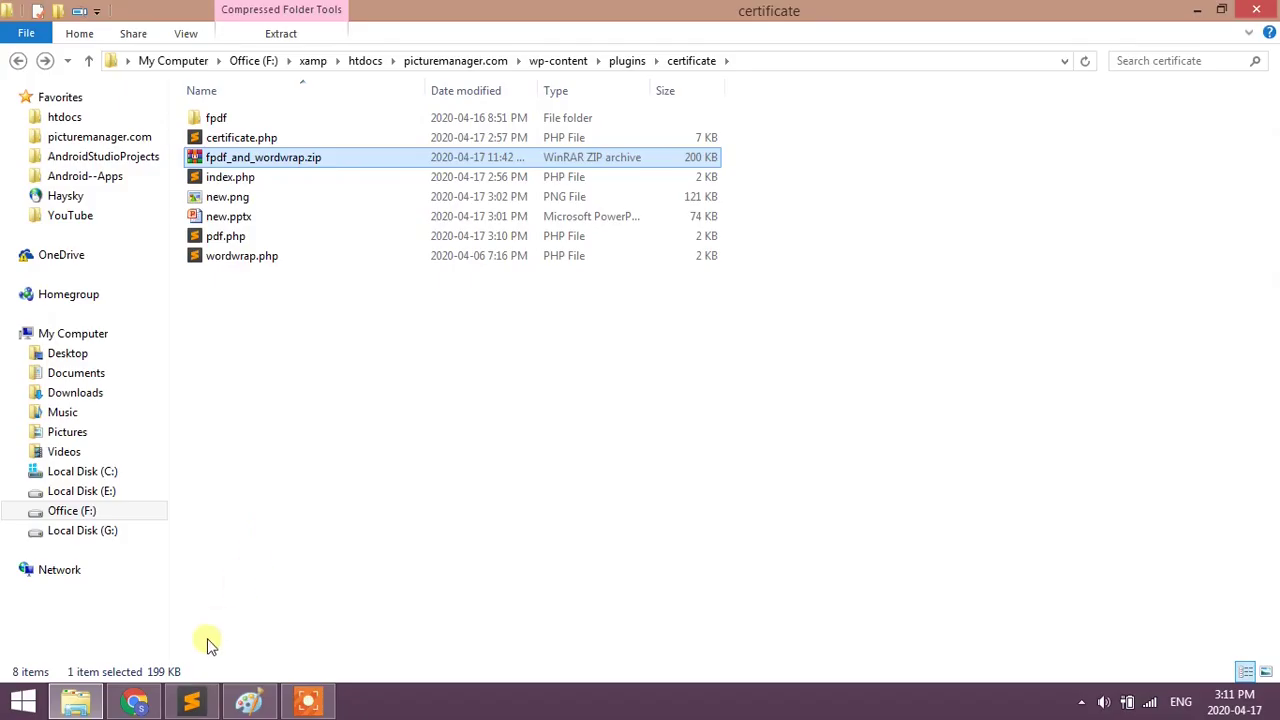
# - Review the 'Include PDF file in index.php' to-do and select pdf.php in the folder
pyautogui.click(191, 703)
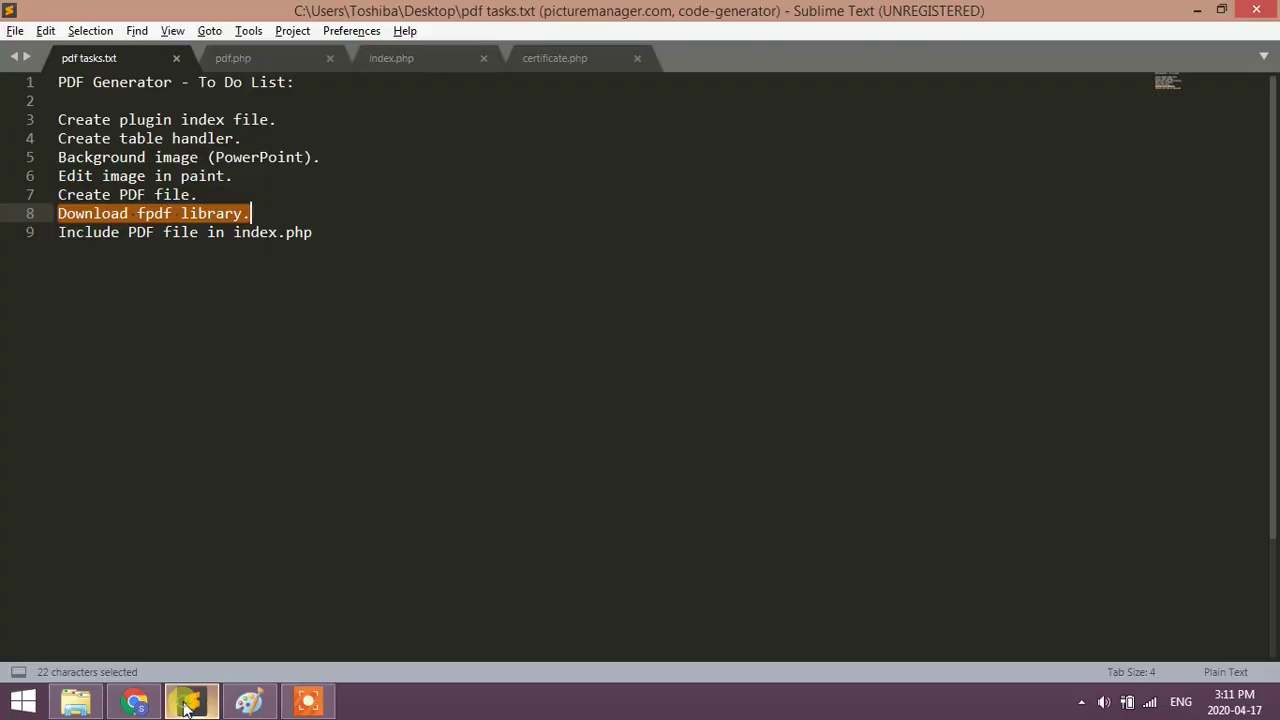
pyautogui.moveTo(58, 232); pyautogui.dragTo(333, 240)
pyautogui.click(333, 240)
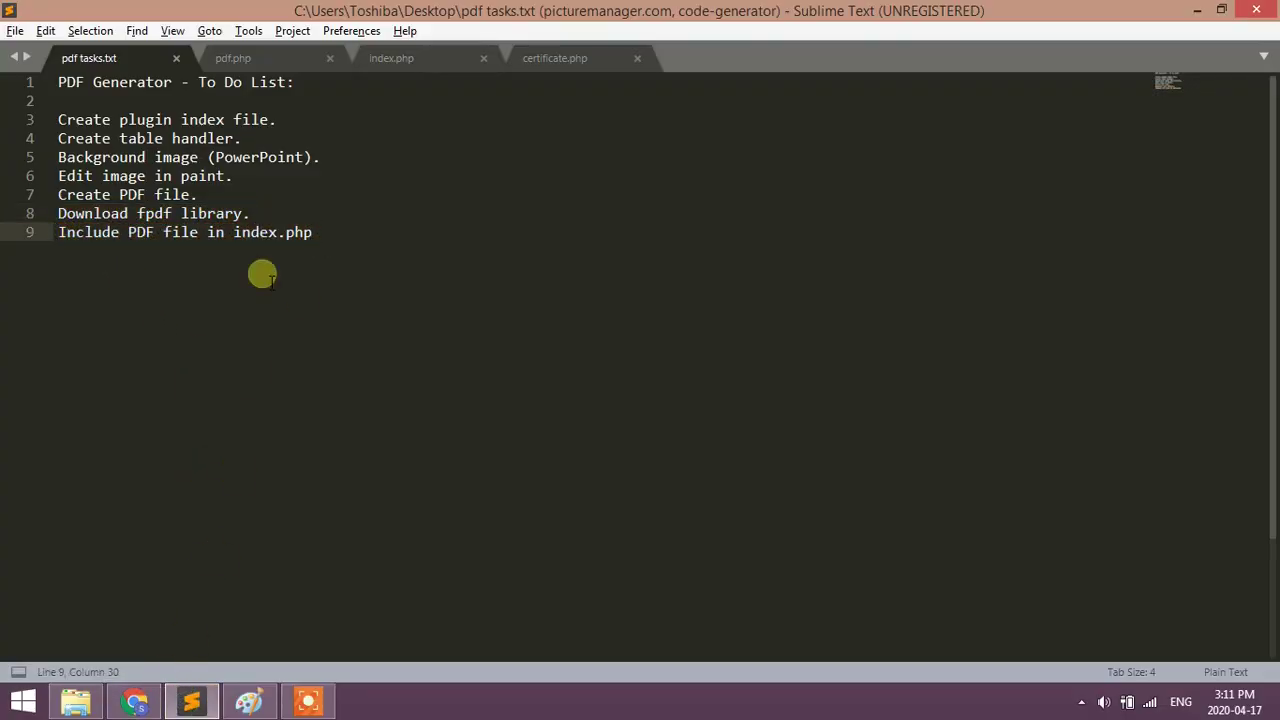
pyautogui.click(76, 703)
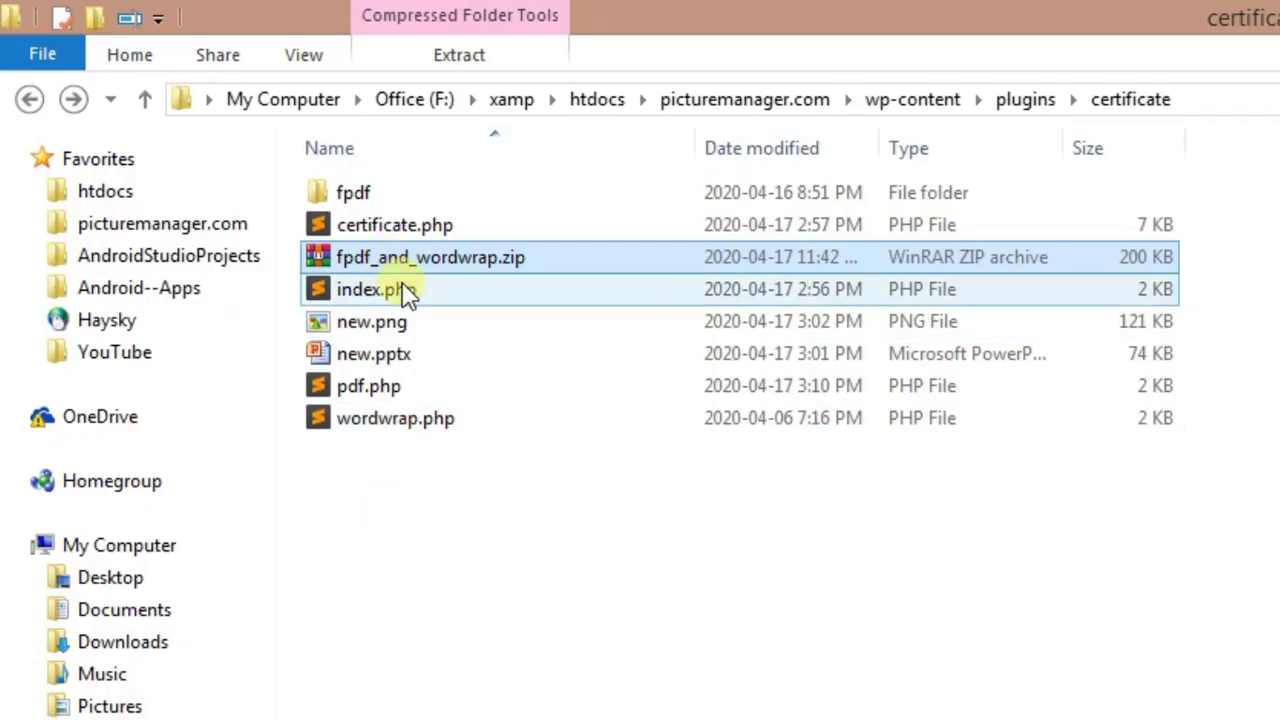
pyautogui.click(358, 396)
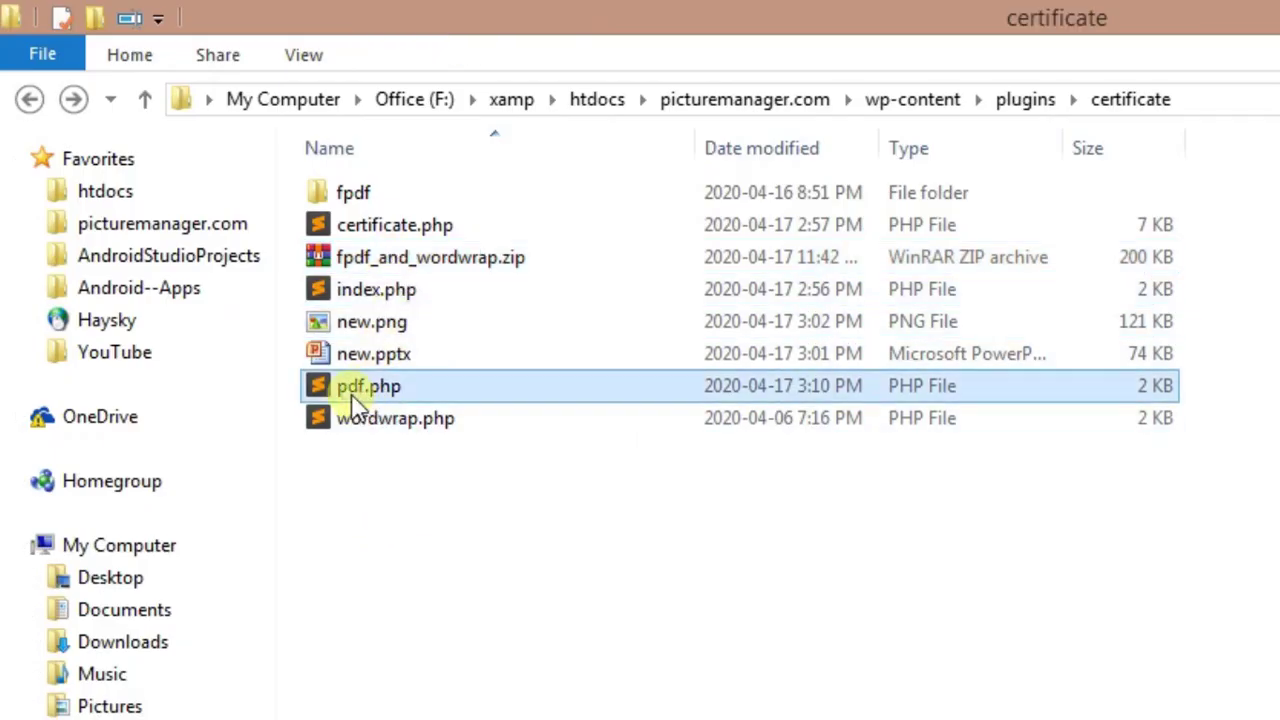
# - Add an include of '/pdf.php' on line 22 of index.php and save it
pyautogui.doubleClick(366, 293)
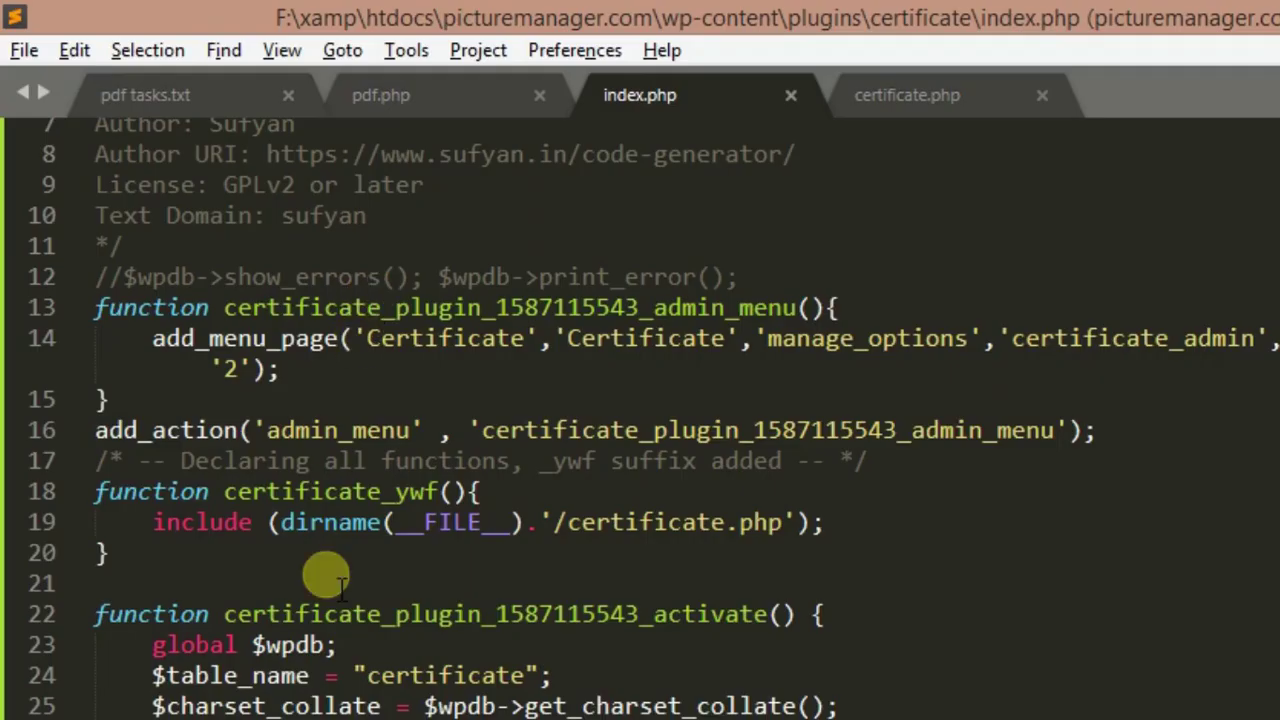
pyautogui.click(152, 522)
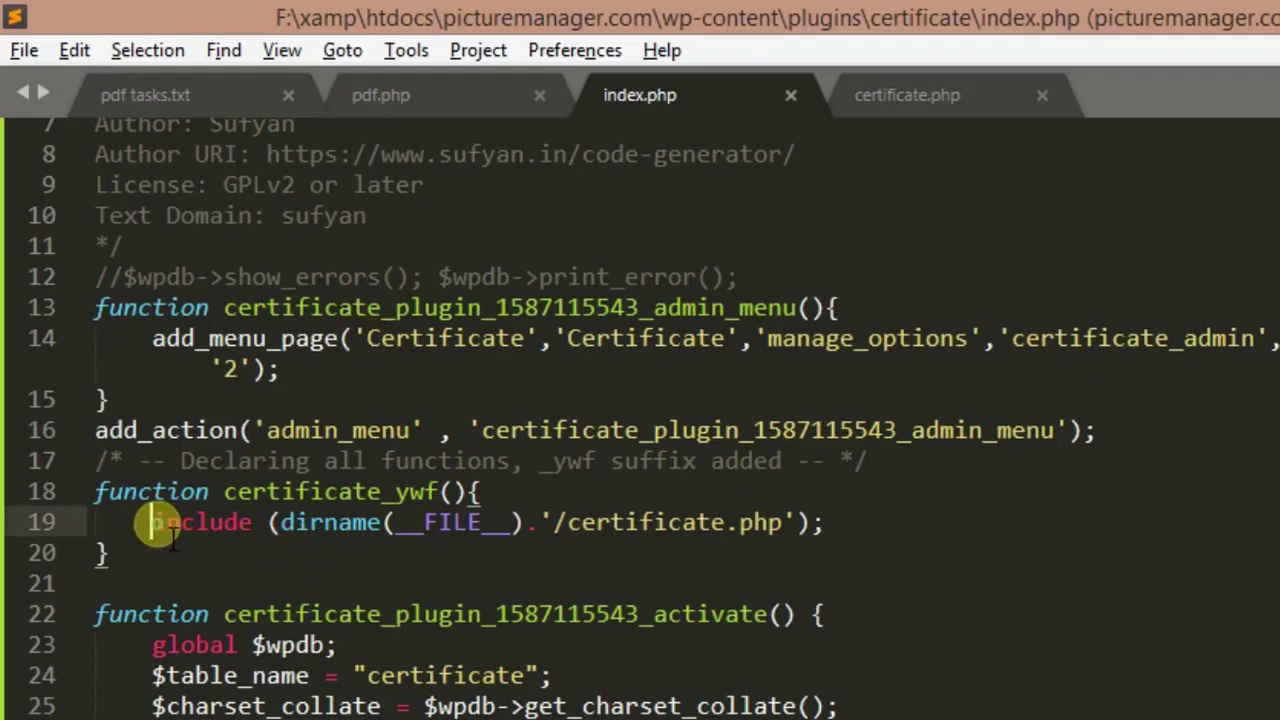
pyautogui.hotkey('shift', 'End')
pyautogui.hotkey('ctrl', 'c')
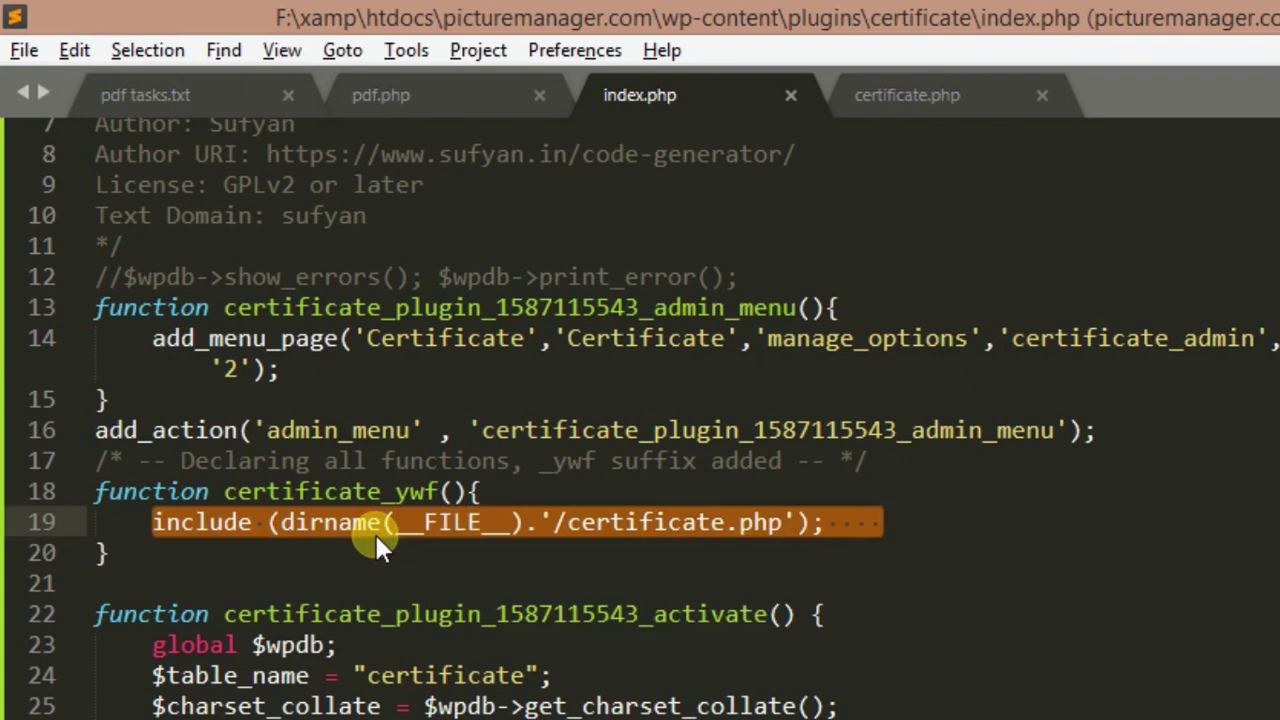
pyautogui.press('Down')
pyautogui.press('Return')
pyautogui.press('Return')
pyautogui.hotkey('ctrl', 'v')
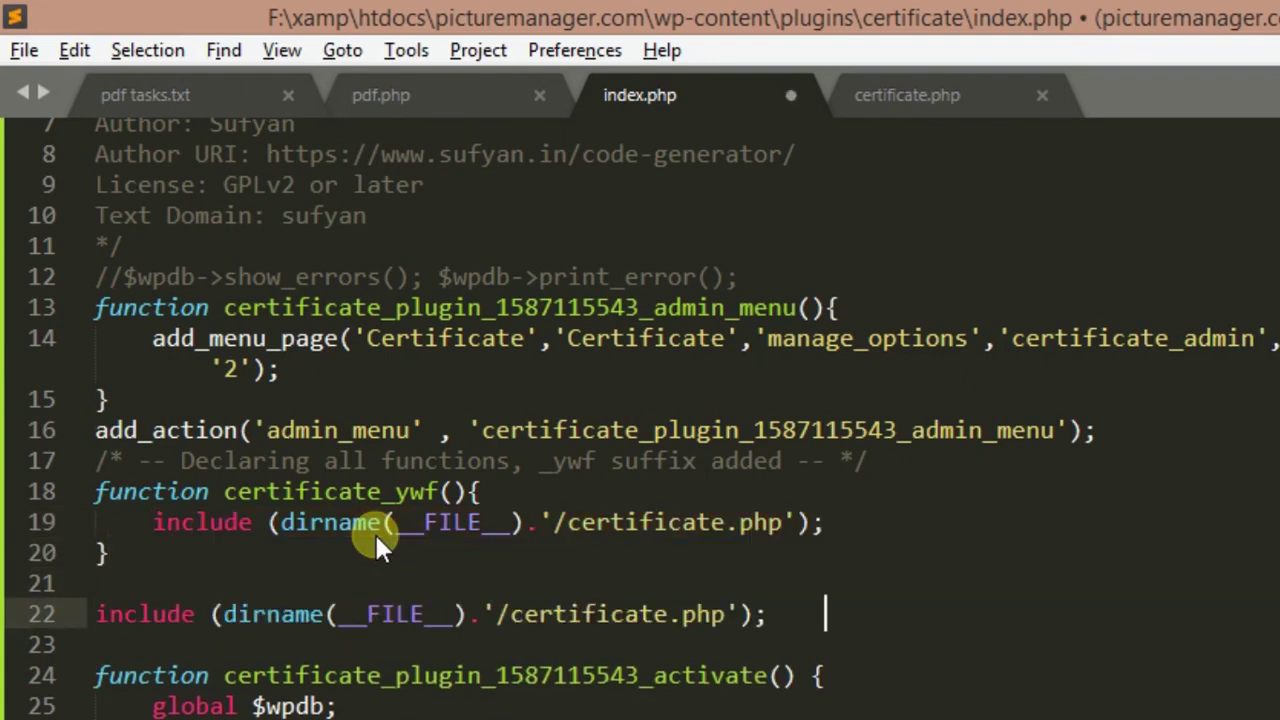
pyautogui.hotkey('ctrl', 'shift', 'Left')
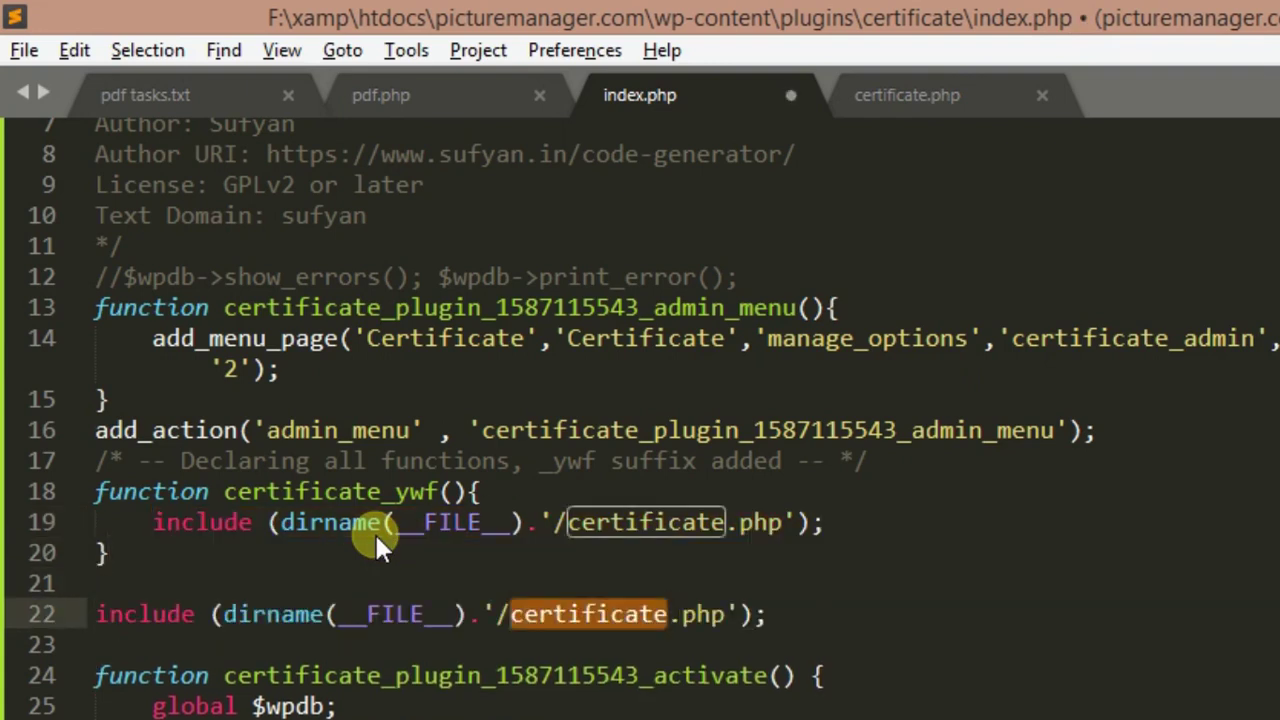
pyautogui.write('pdf')
pyautogui.hotkey('ctrl', 's')
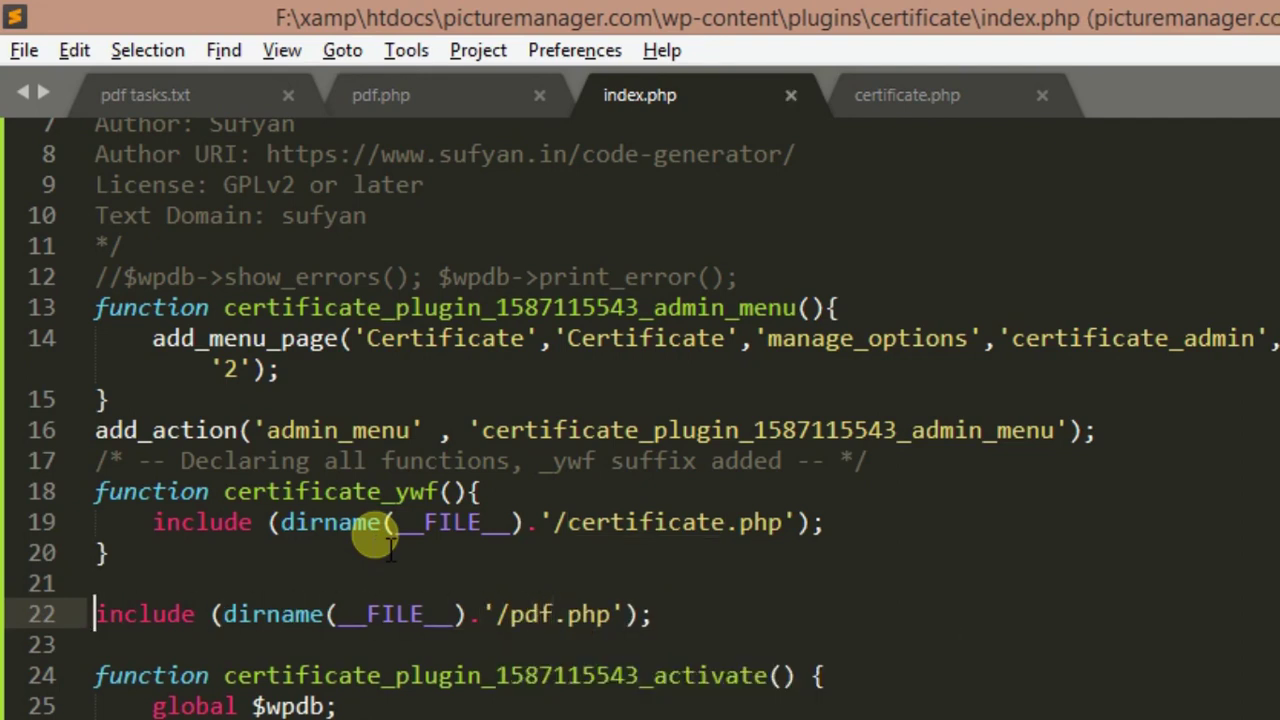
# - Remove trailing spaces after the new include line and save index.php again
pyautogui.hotkey('shift', 'End')
pyautogui.press('Right')
pyautogui.press('BackSpace')
pyautogui.press('BackSpace')
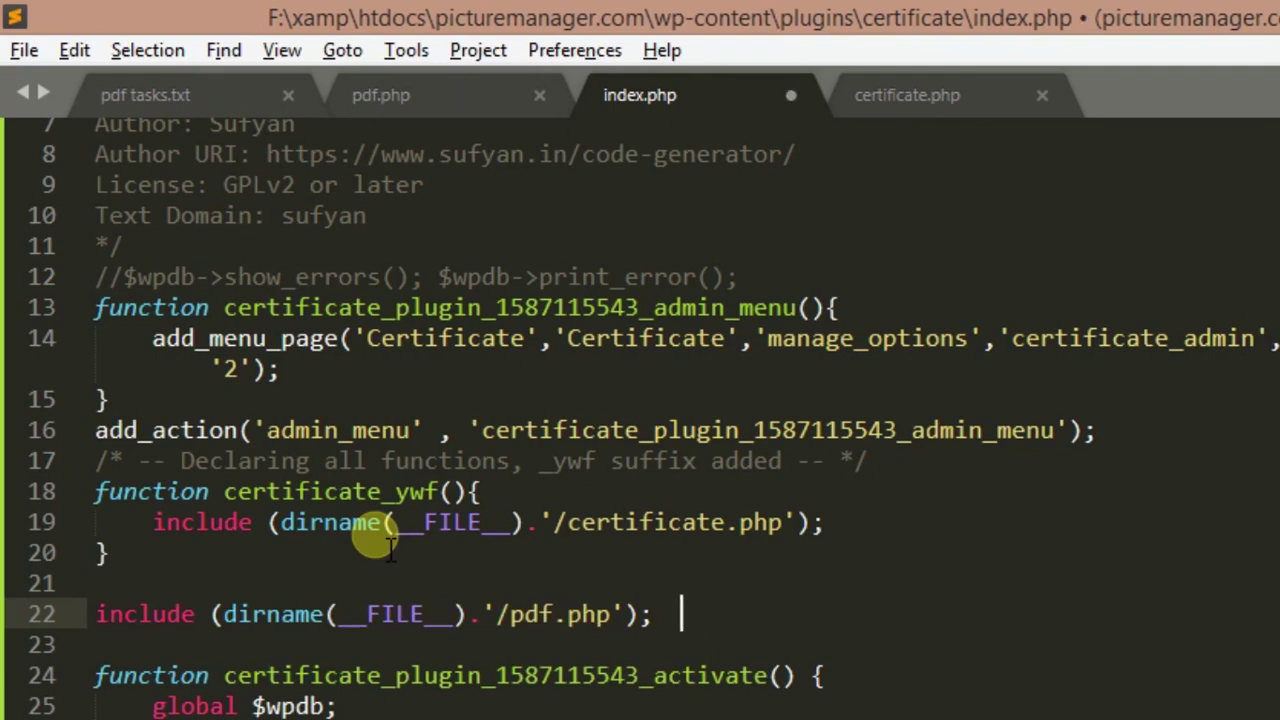
pyautogui.hotkey('ctrl', 's')
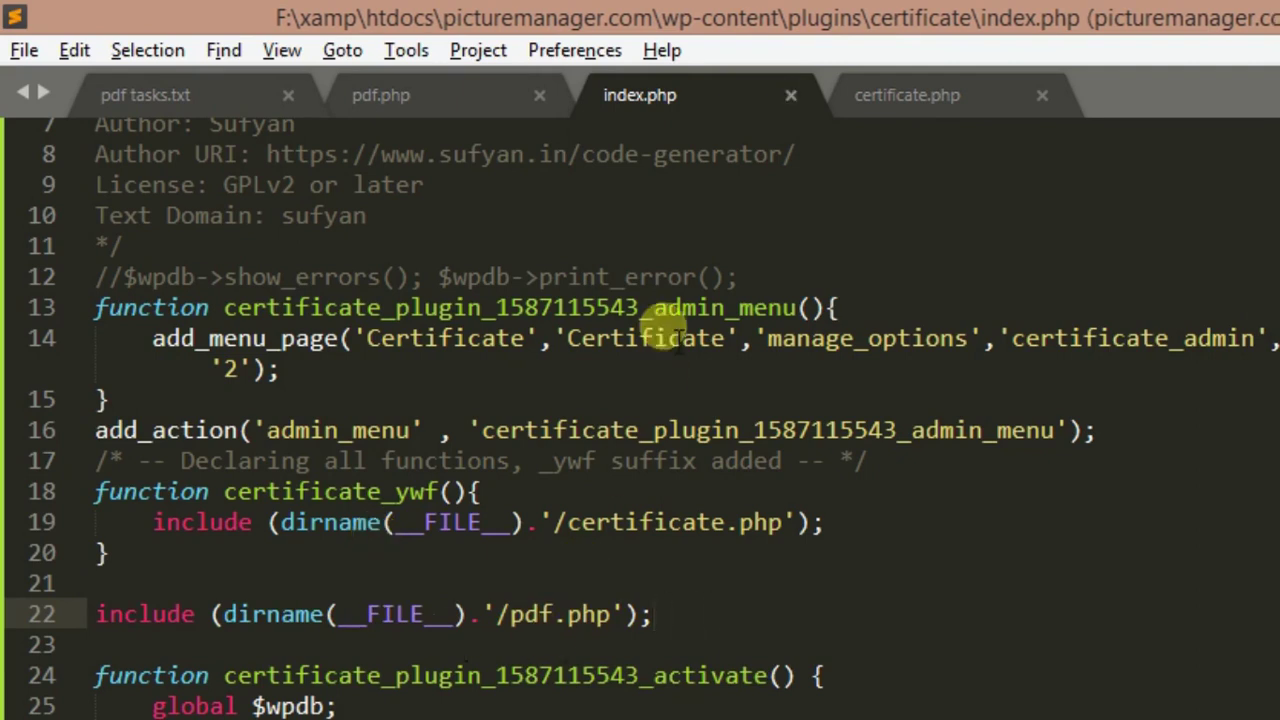
pyautogui.click(24, 50)
pyautogui.click(111, 280)
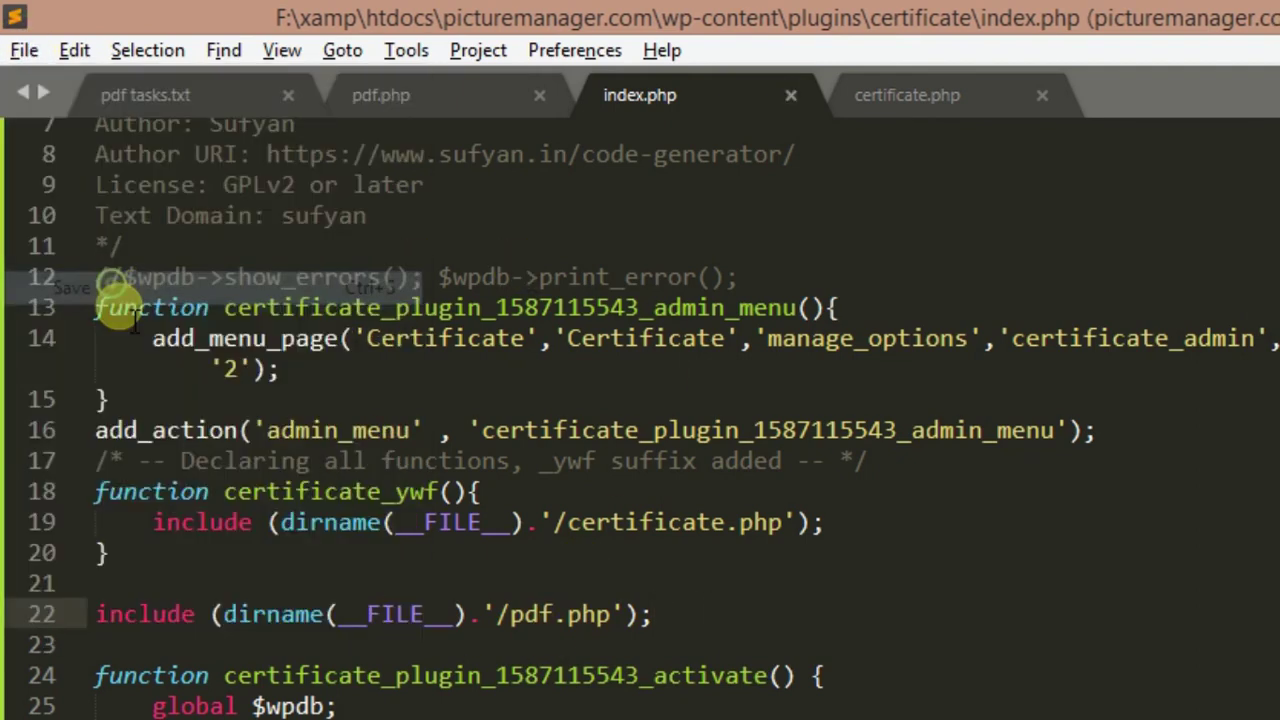
pyautogui.click(136, 703)
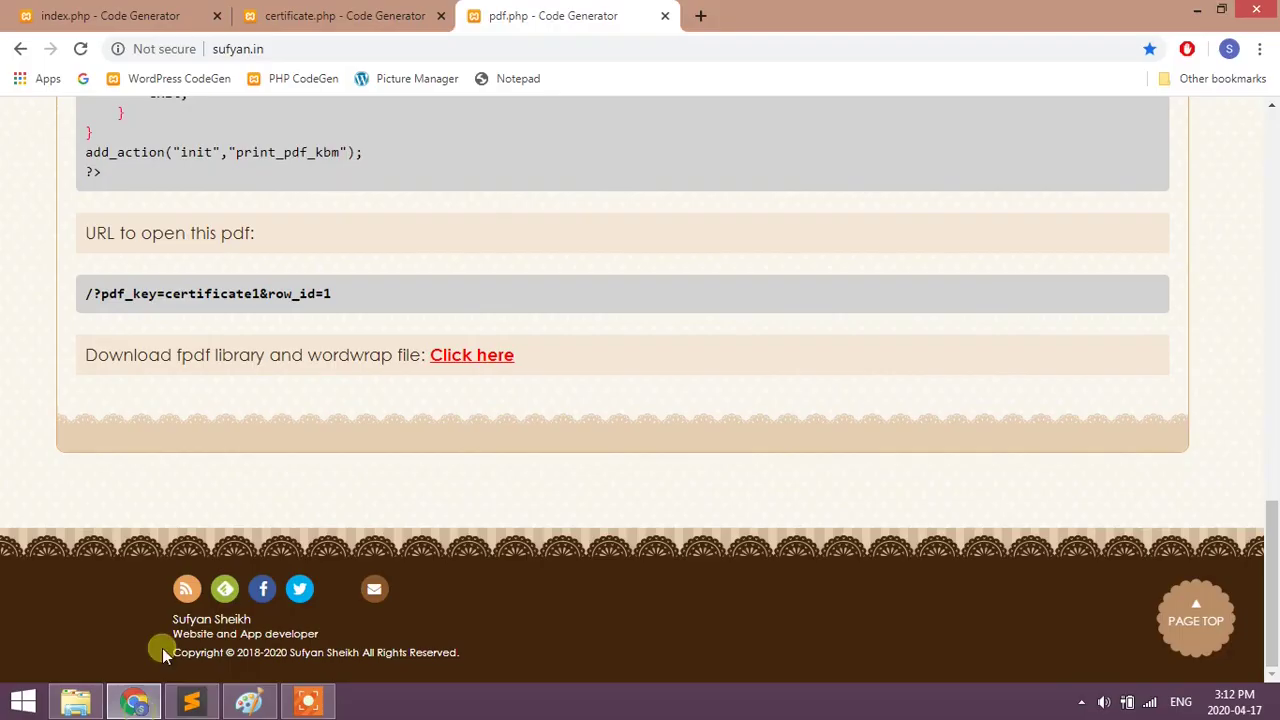
# - Activate the #Certificate Plugin and open its Certificate admin page showing No data found!!!
pyautogui.middleClick(420, 82)
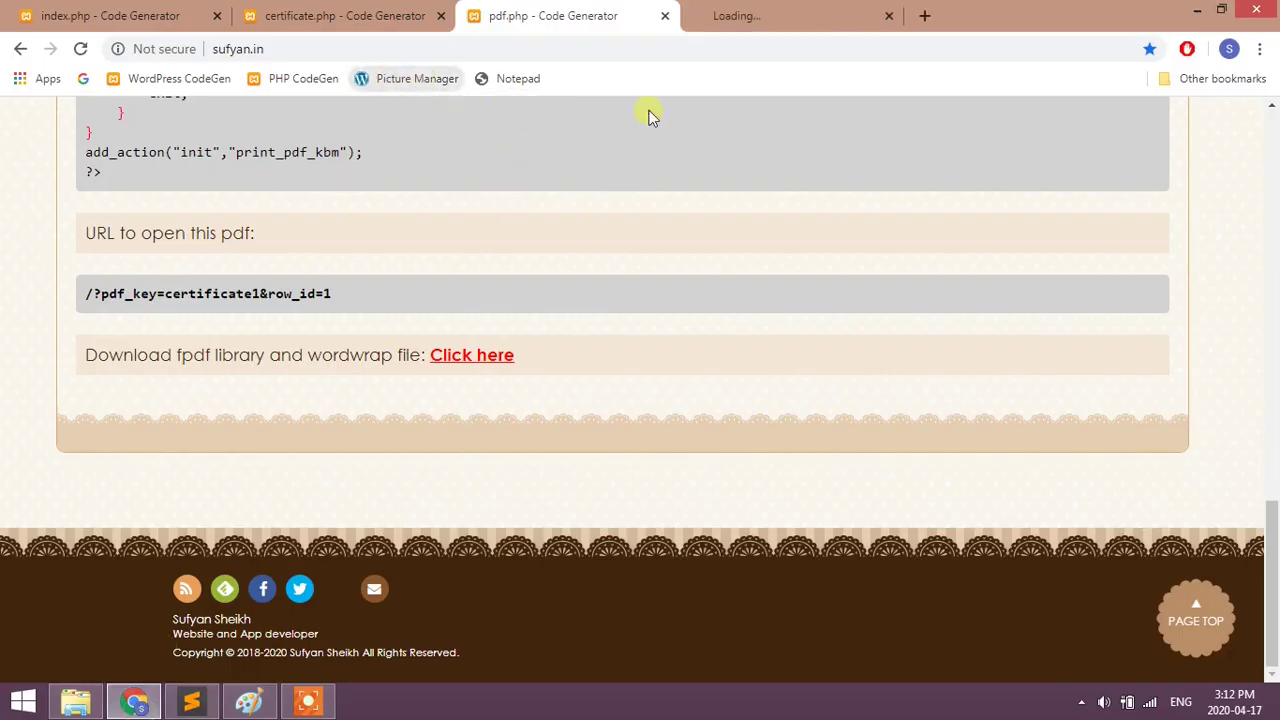
pyautogui.click(783, 17)
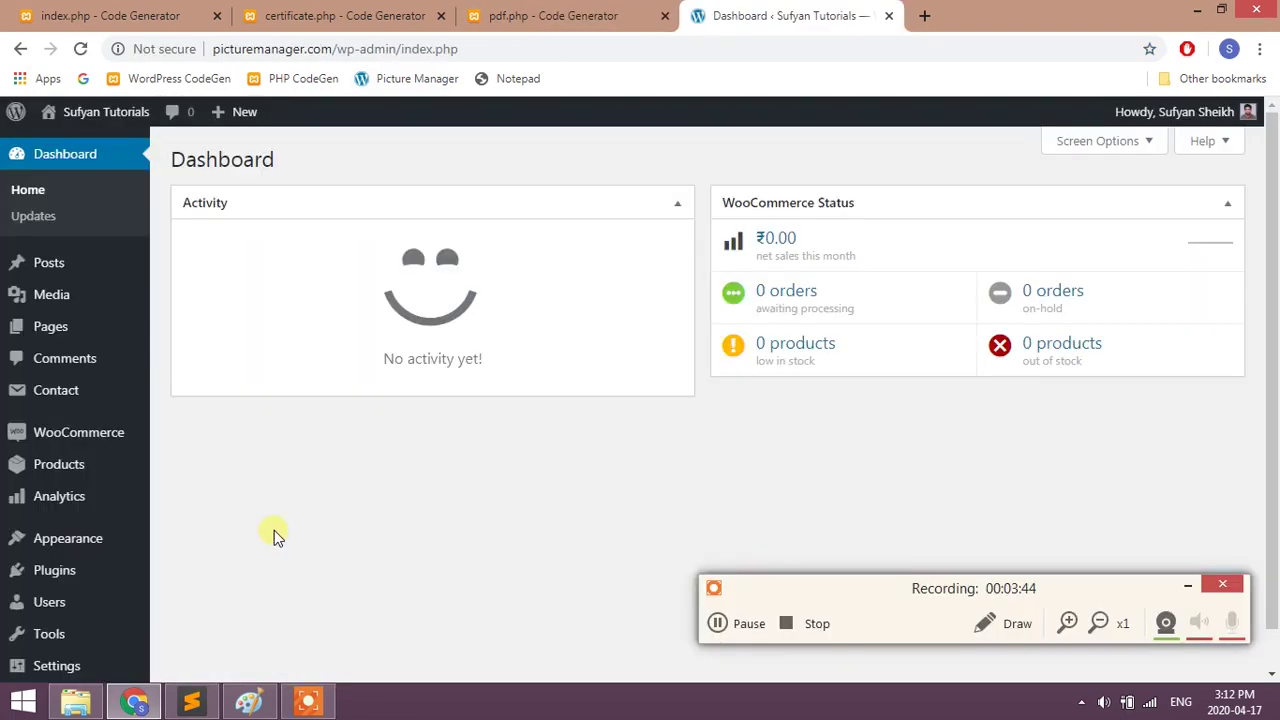
pyautogui.click(78, 568)
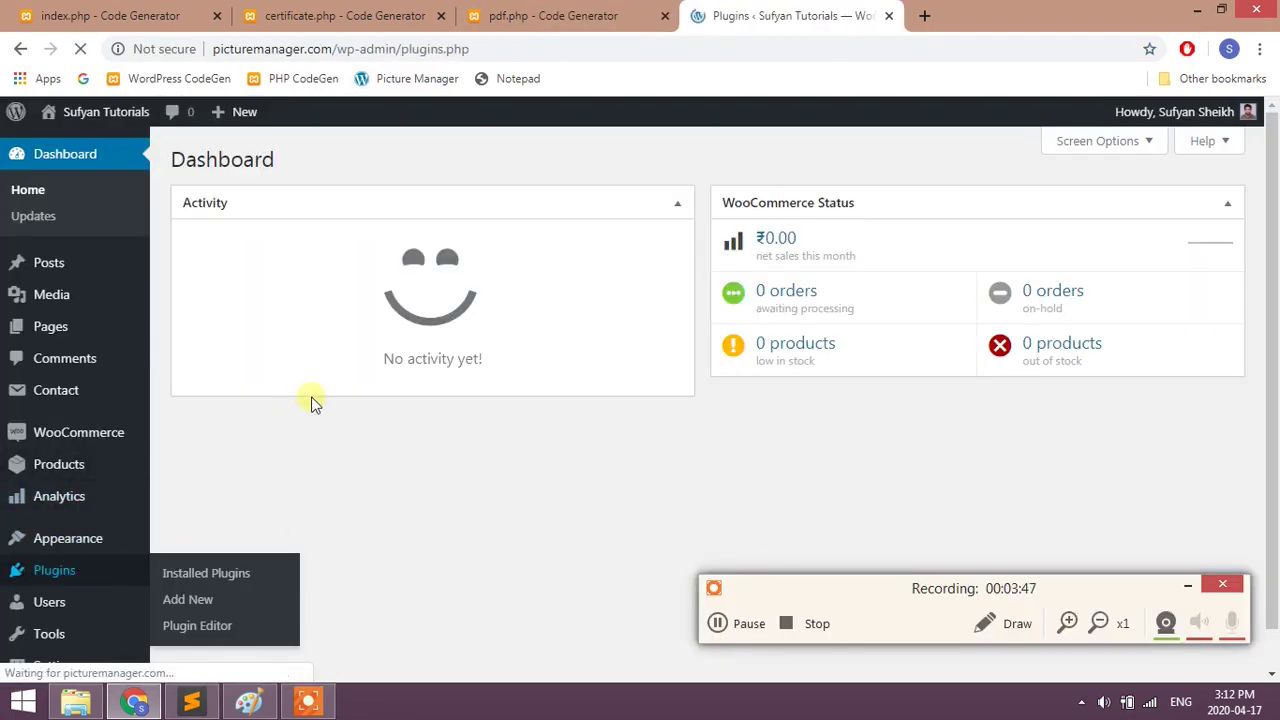
pyautogui.scroll(-2, 306, 320)
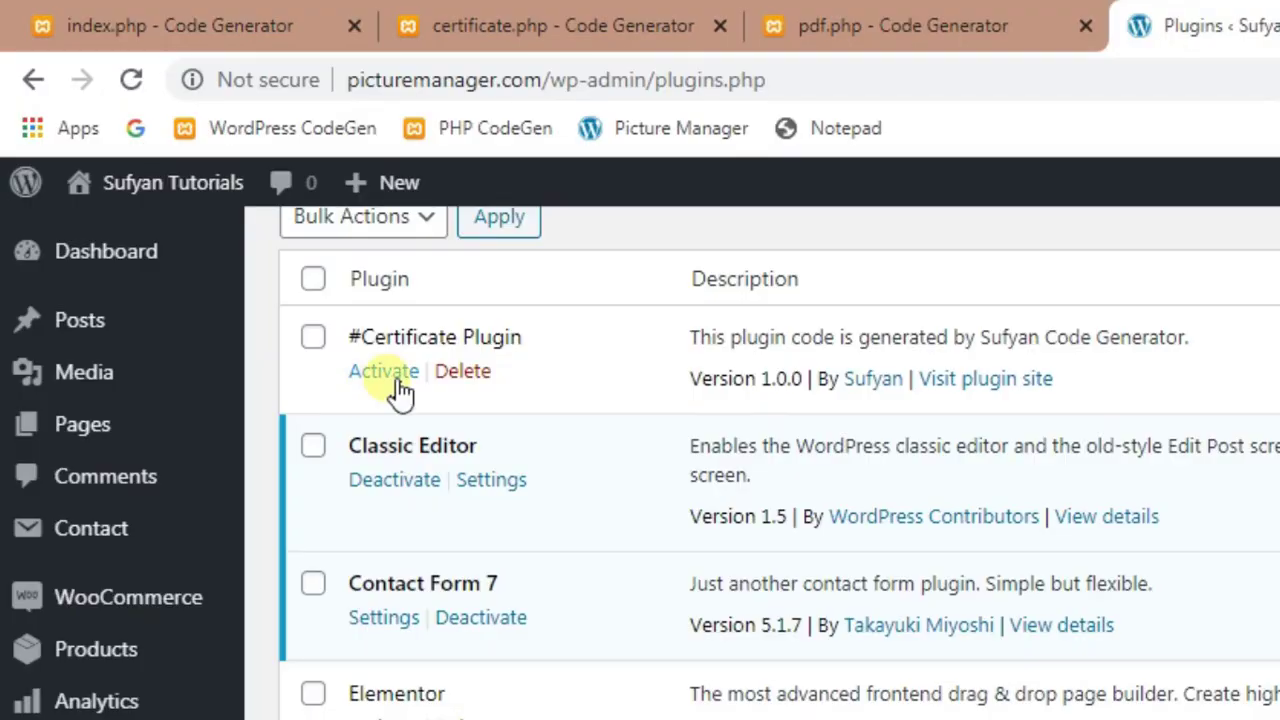
pyautogui.click(228, 222)
pyautogui.moveTo(378, 350); pyautogui.dragTo(580, 354)
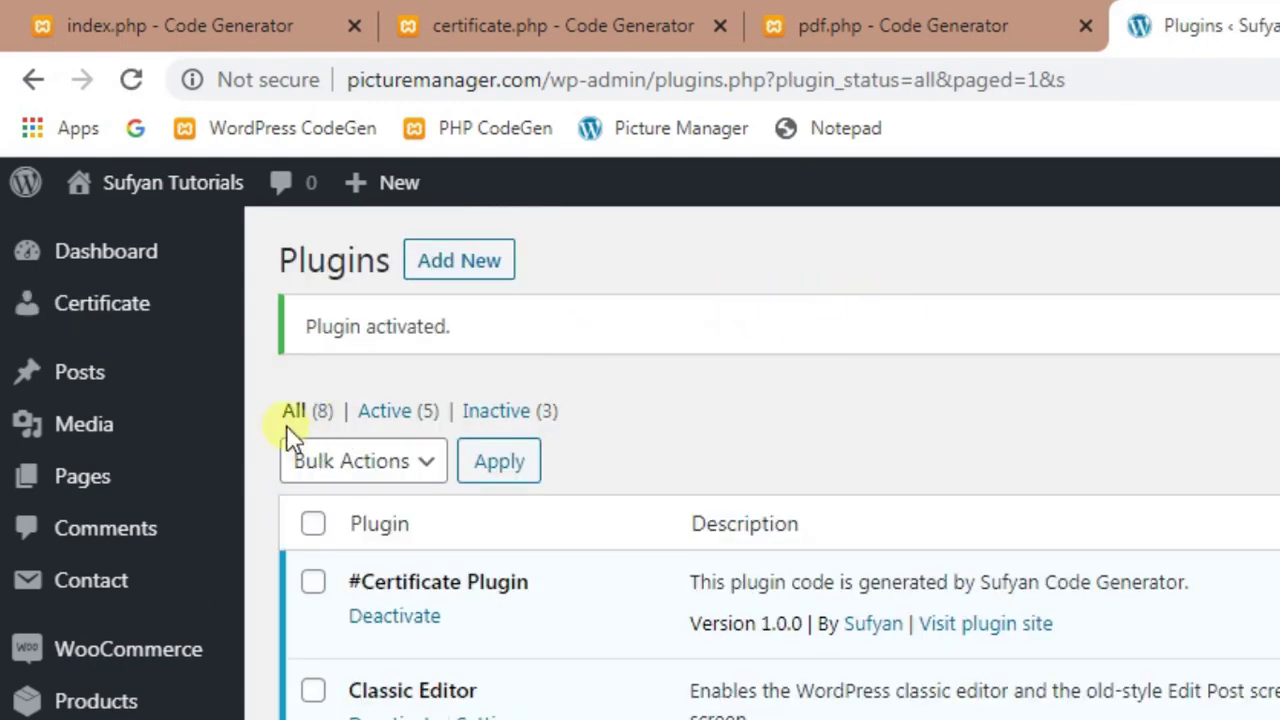
pyautogui.click(148, 308)
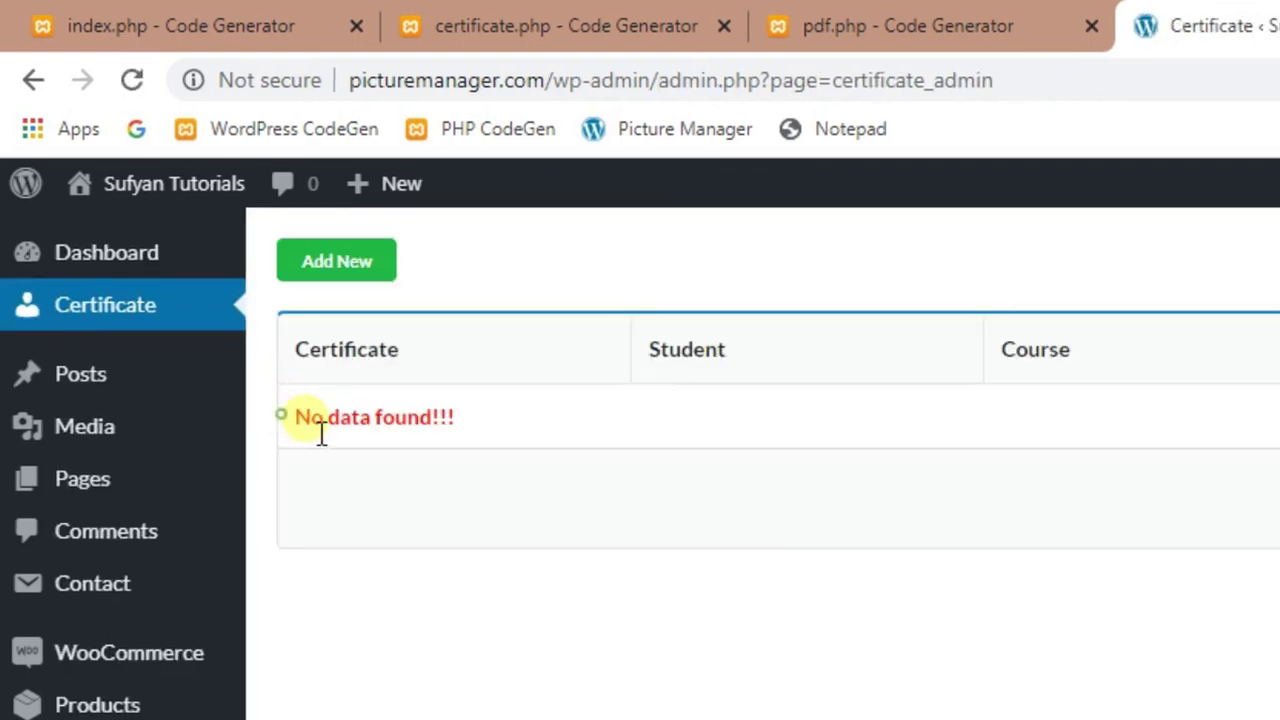
pyautogui.moveTo(385, 417); pyautogui.dragTo(491, 426)
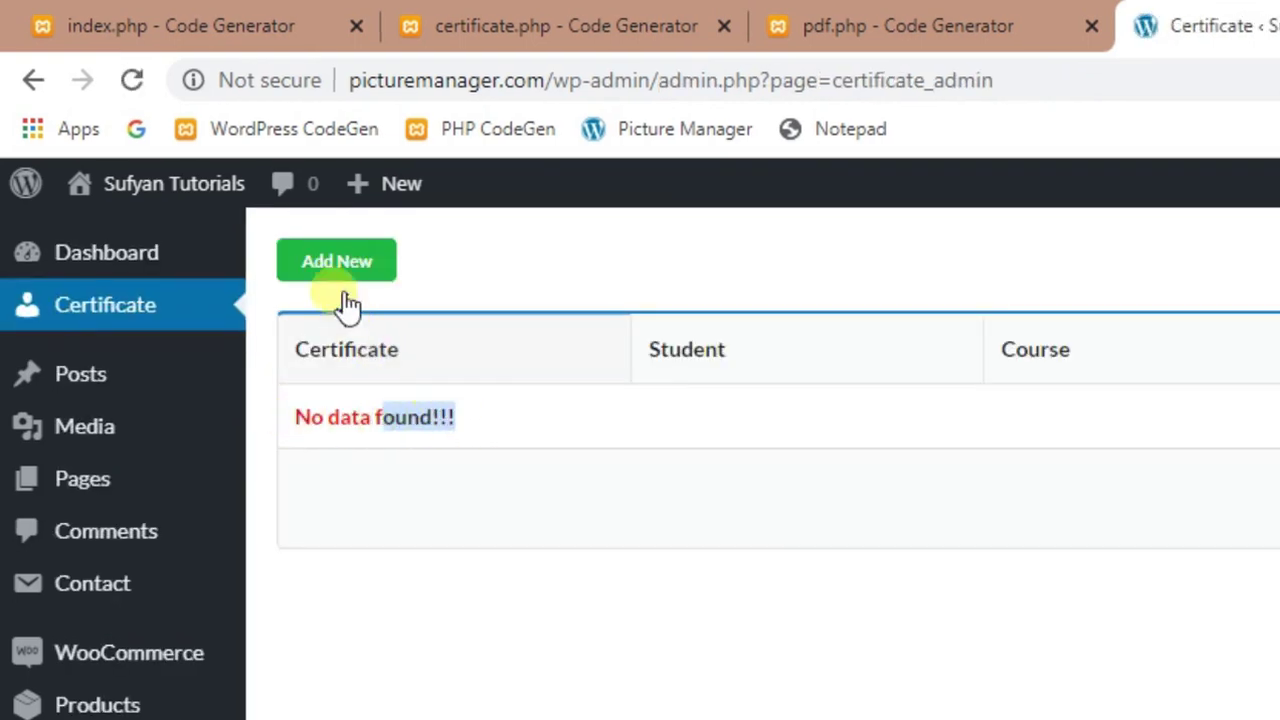
# - Add certificate H001 for the first suggested student on PHP Full complete developer course
pyautogui.click(344, 260)
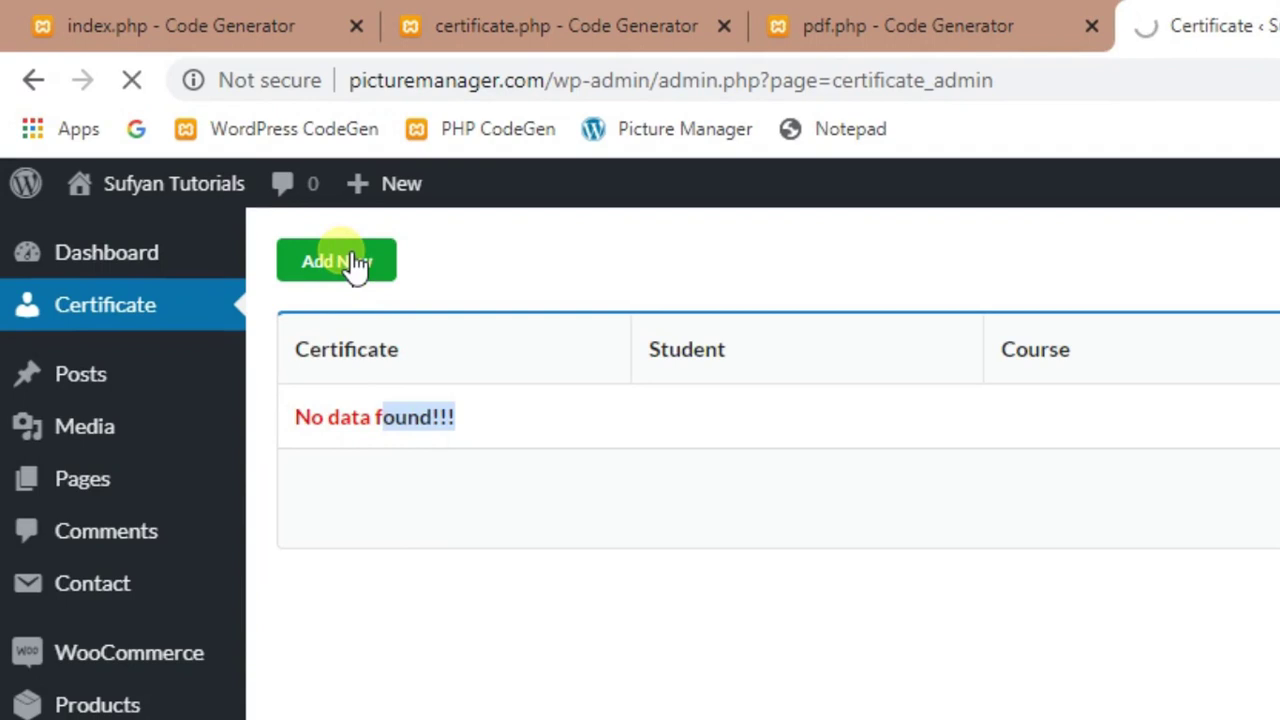
pyautogui.click(511, 358)
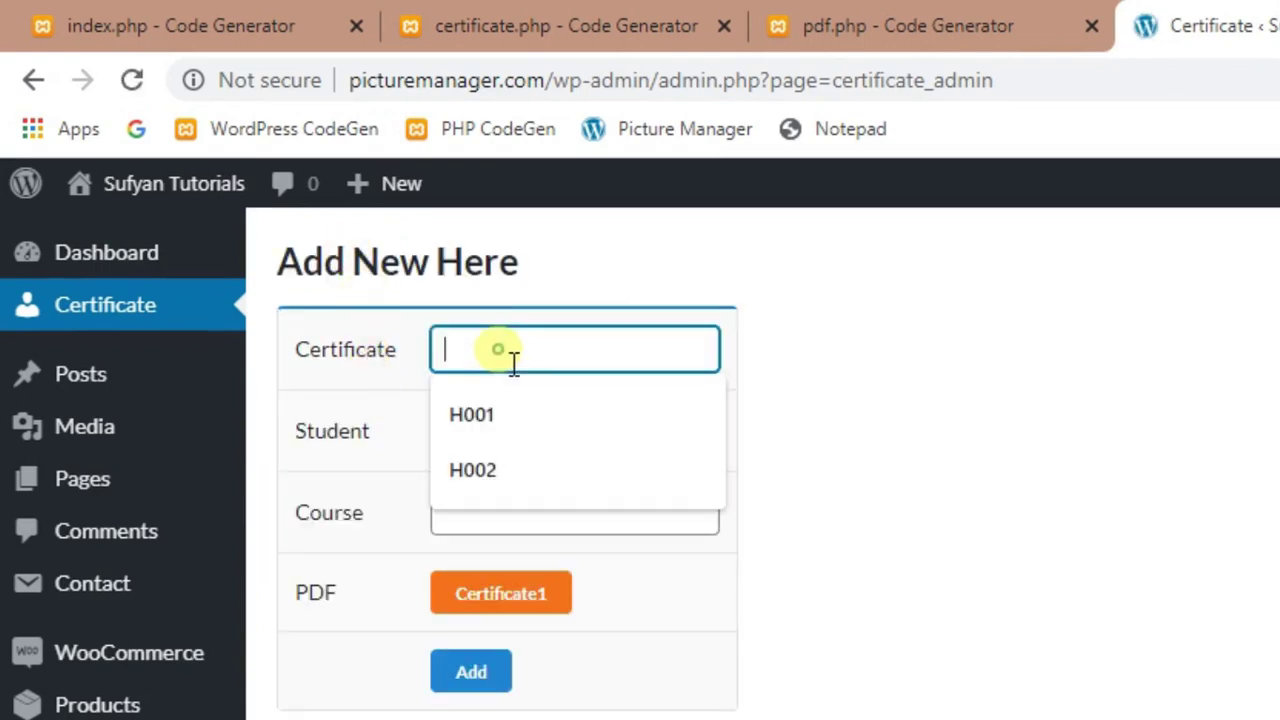
pyautogui.click(494, 413)
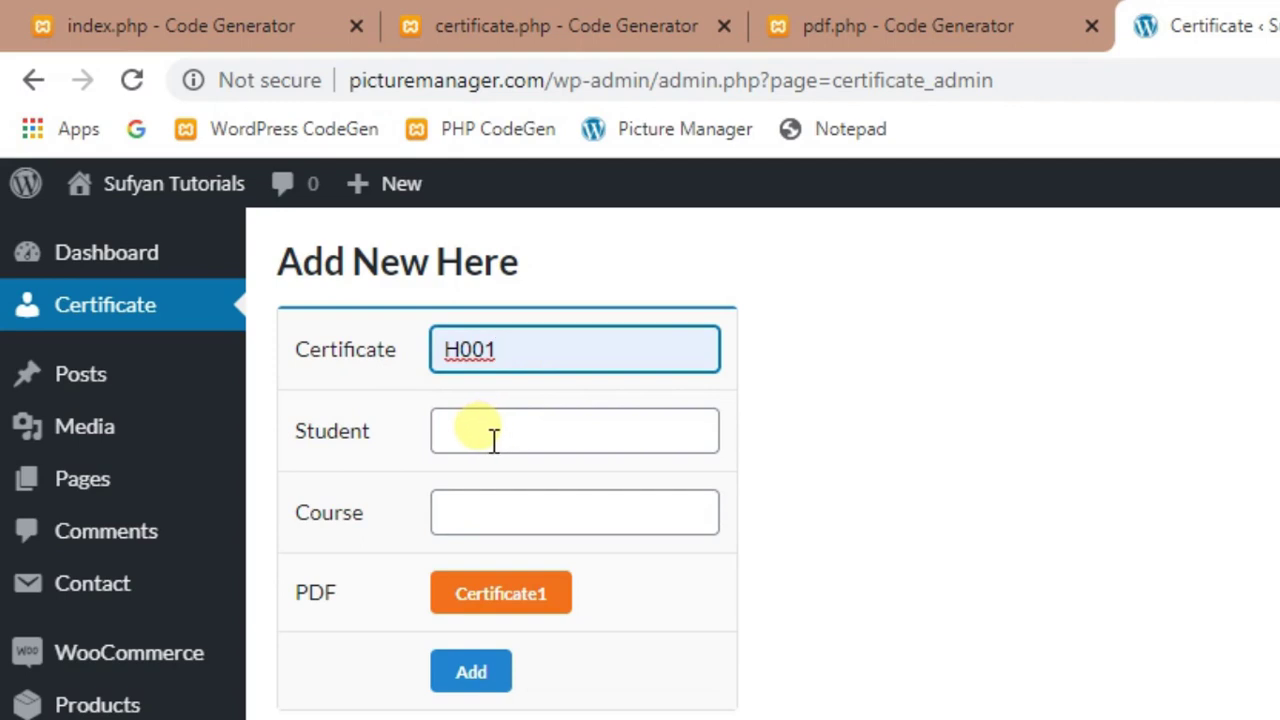
pyautogui.click(493, 438)
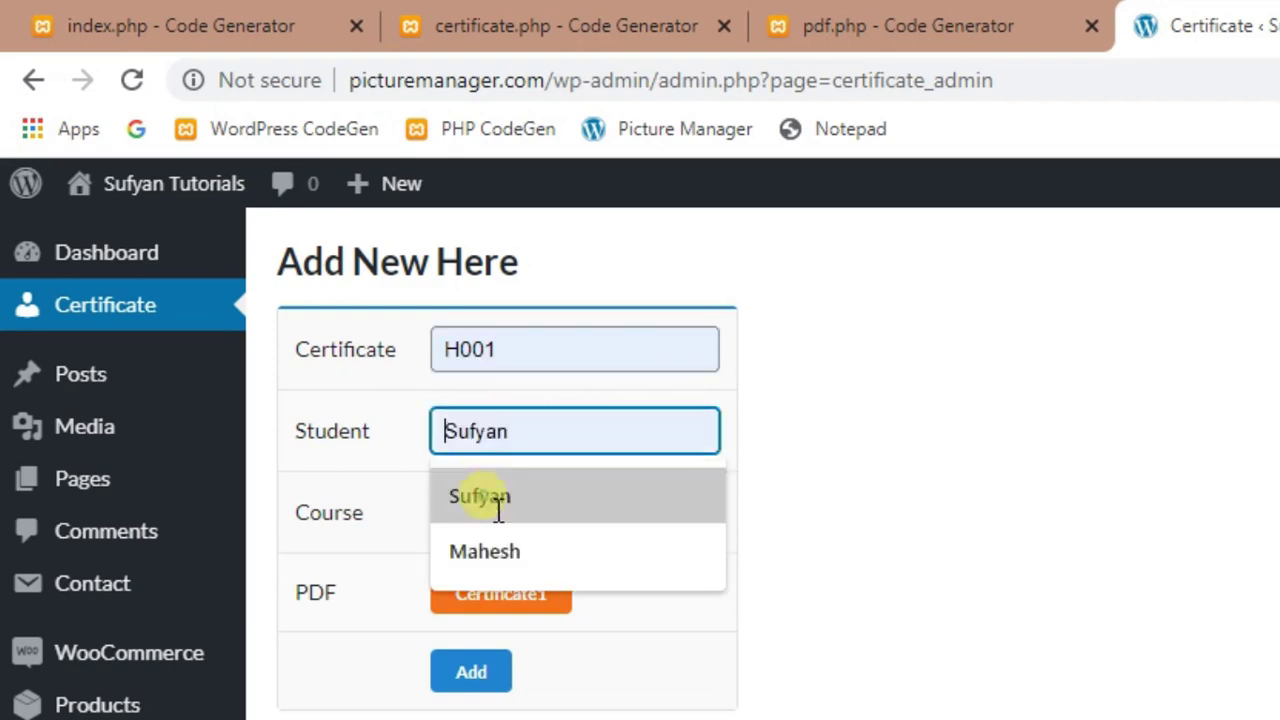
pyautogui.click(498, 510)
pyautogui.click(531, 533)
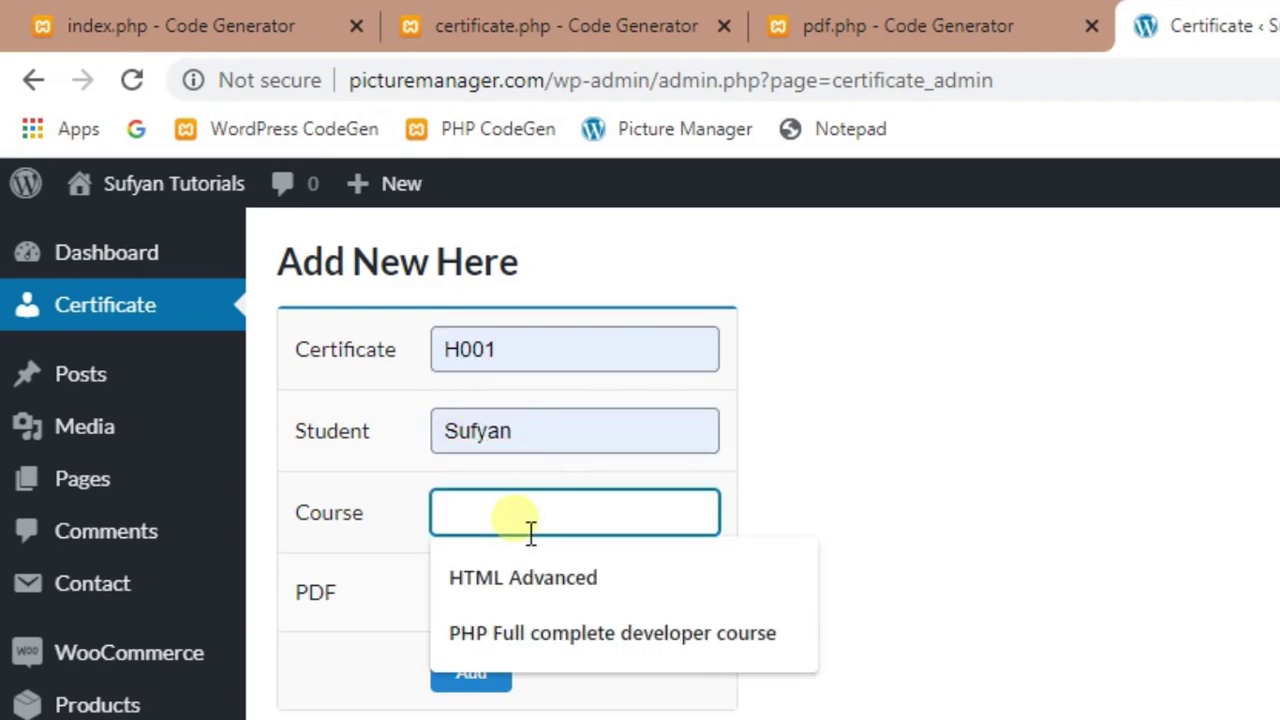
pyautogui.click(522, 633)
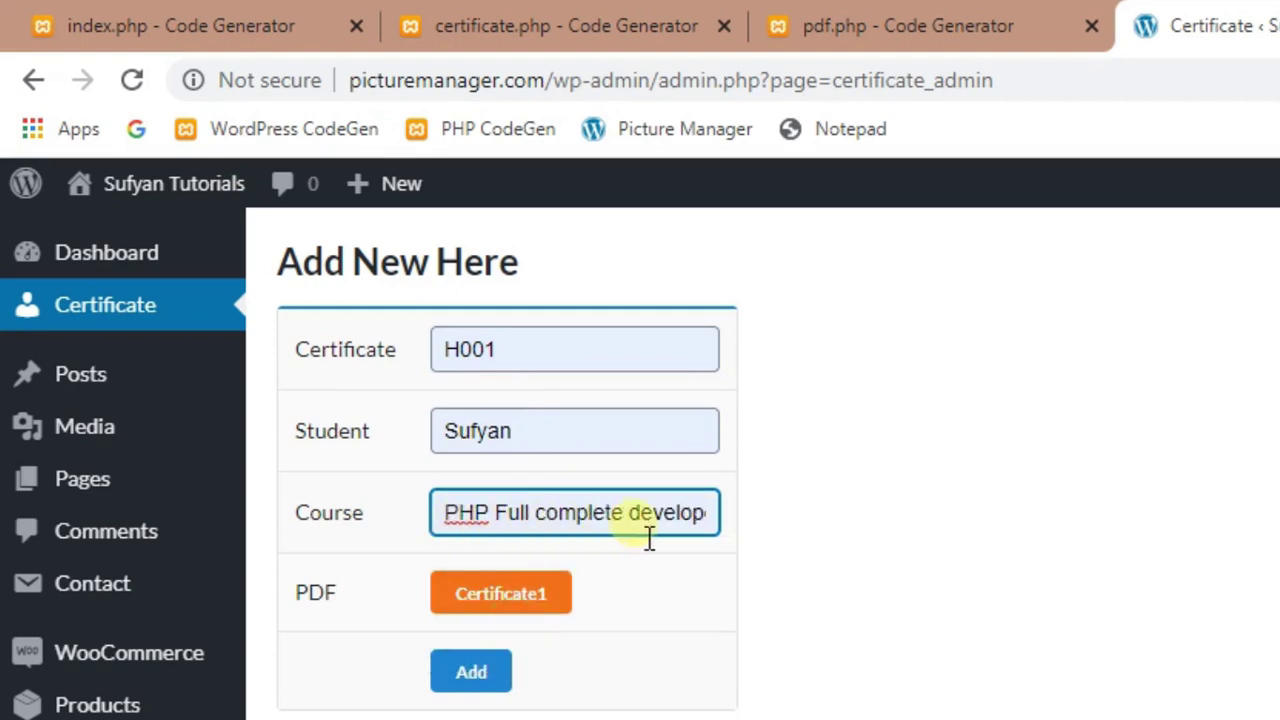
pyautogui.click(478, 676)
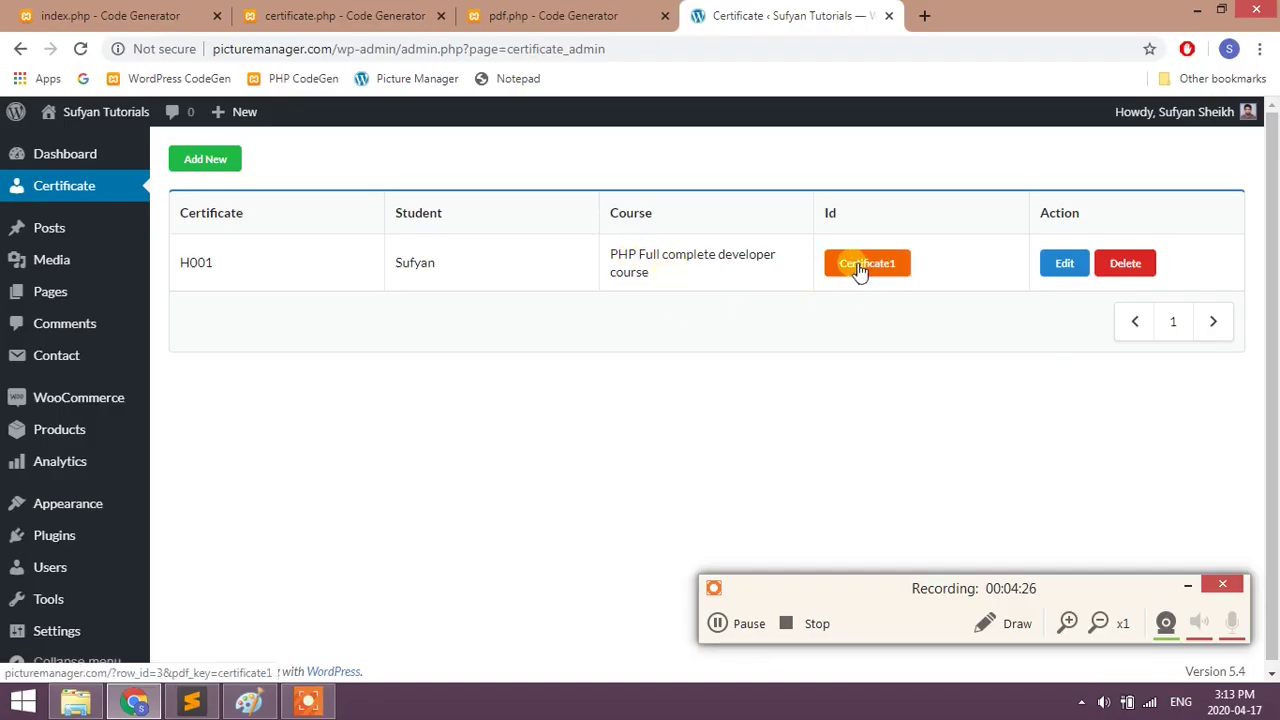
# - Open the first student's certificate PDF and zoom out to see the whole page
pyautogui.click(859, 268)
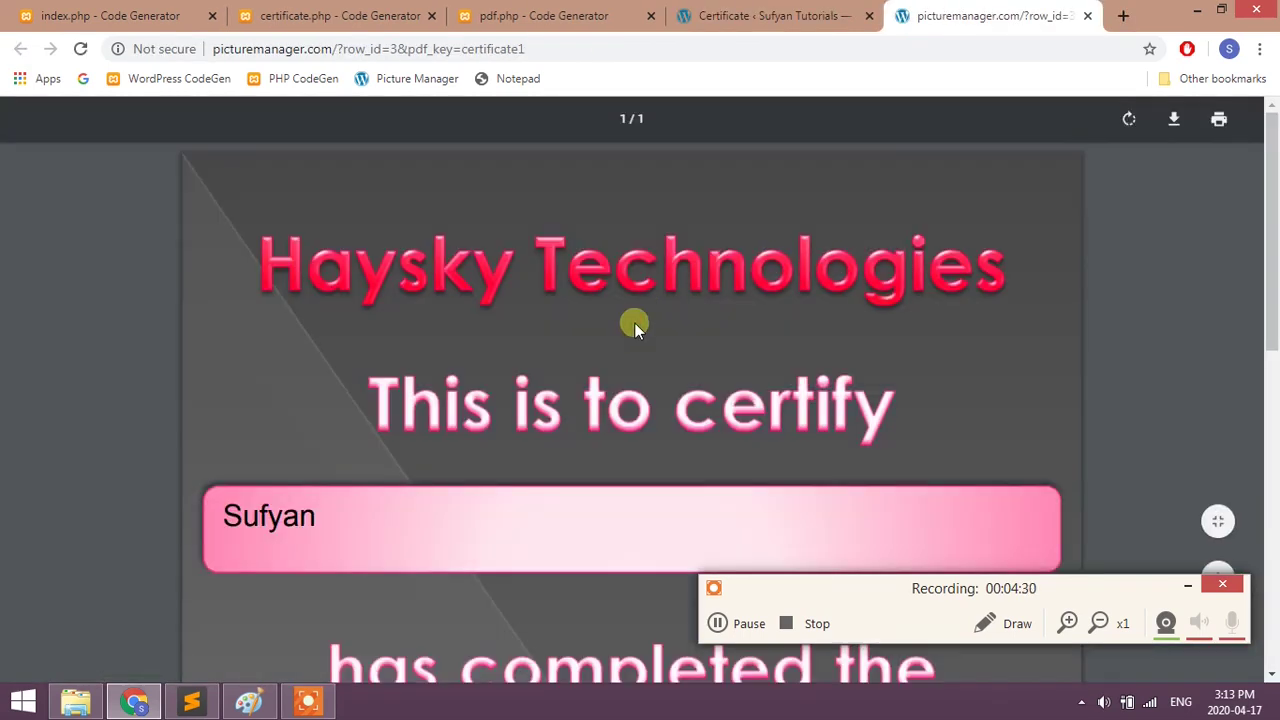
pyautogui.scroll(-10, 634, 322)
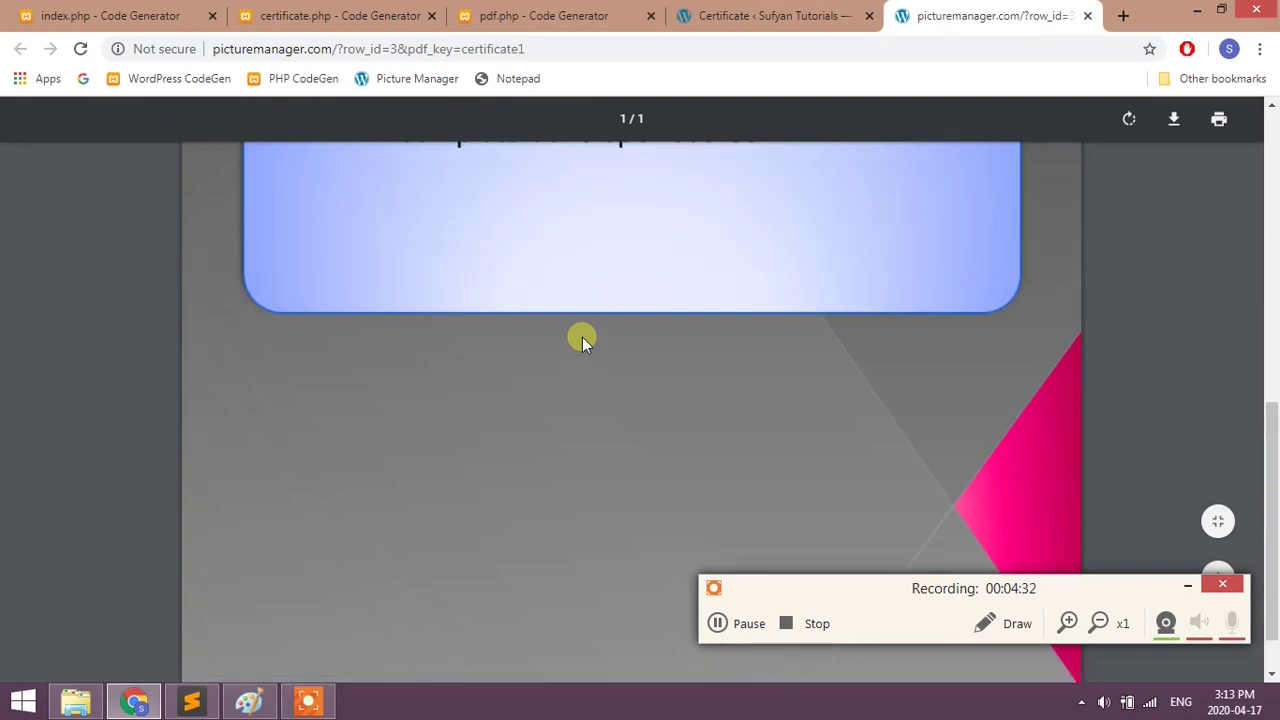
pyautogui.hotkey('ctrl', '-')
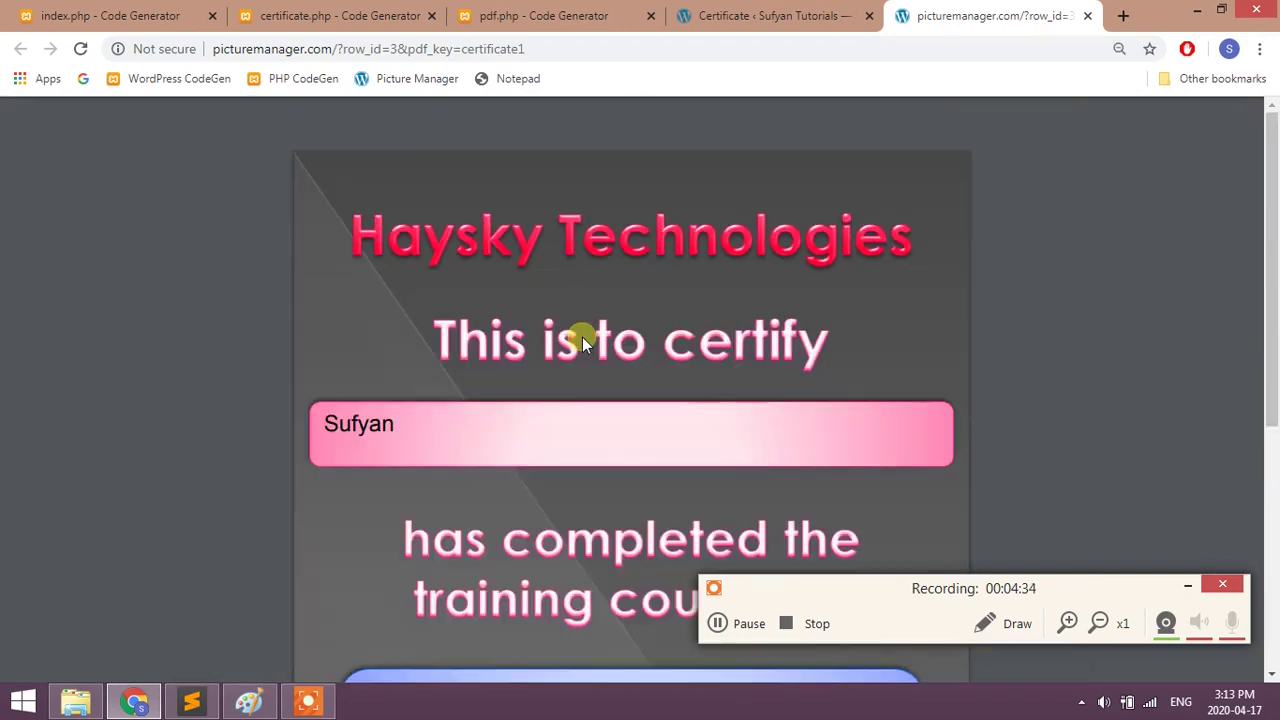
pyautogui.hotkey('ctrl', '-')
pyautogui.hotkey('ctrl', '-')
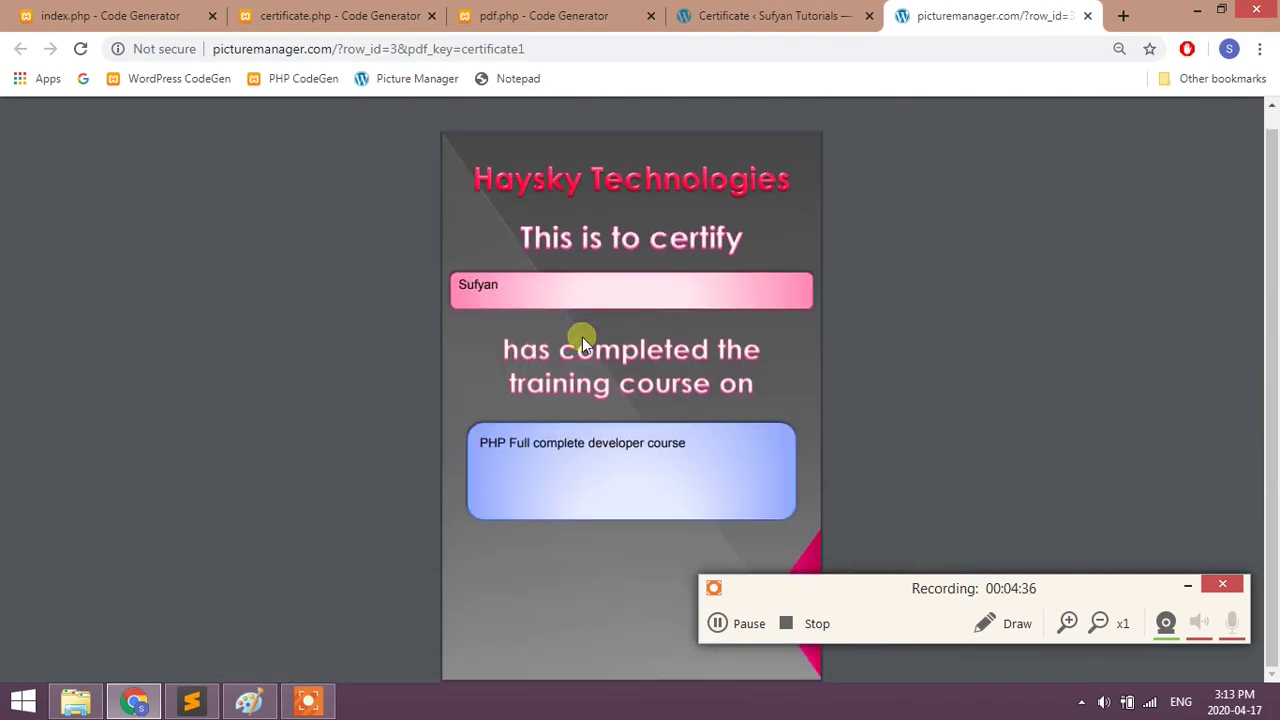
# - Dismiss the print preview, then select the name and course text to check their left alignment
pyautogui.moveTo(977, 106)
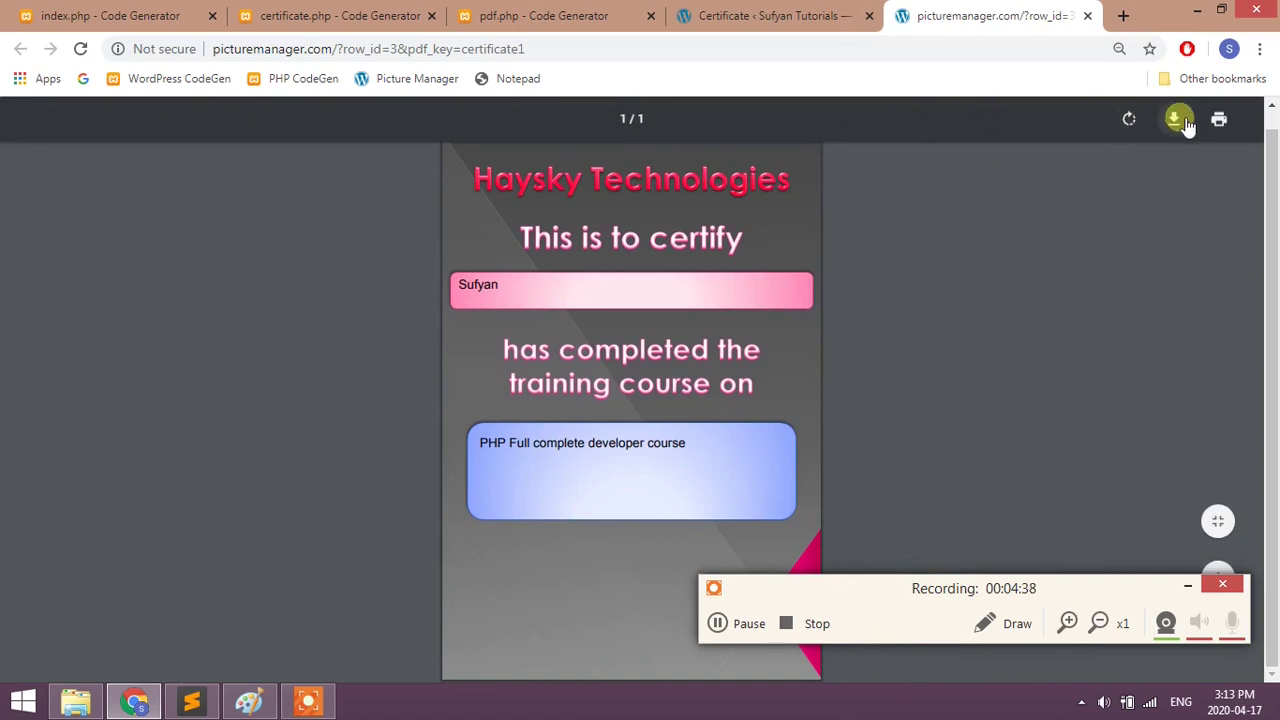
pyautogui.click(1222, 124)
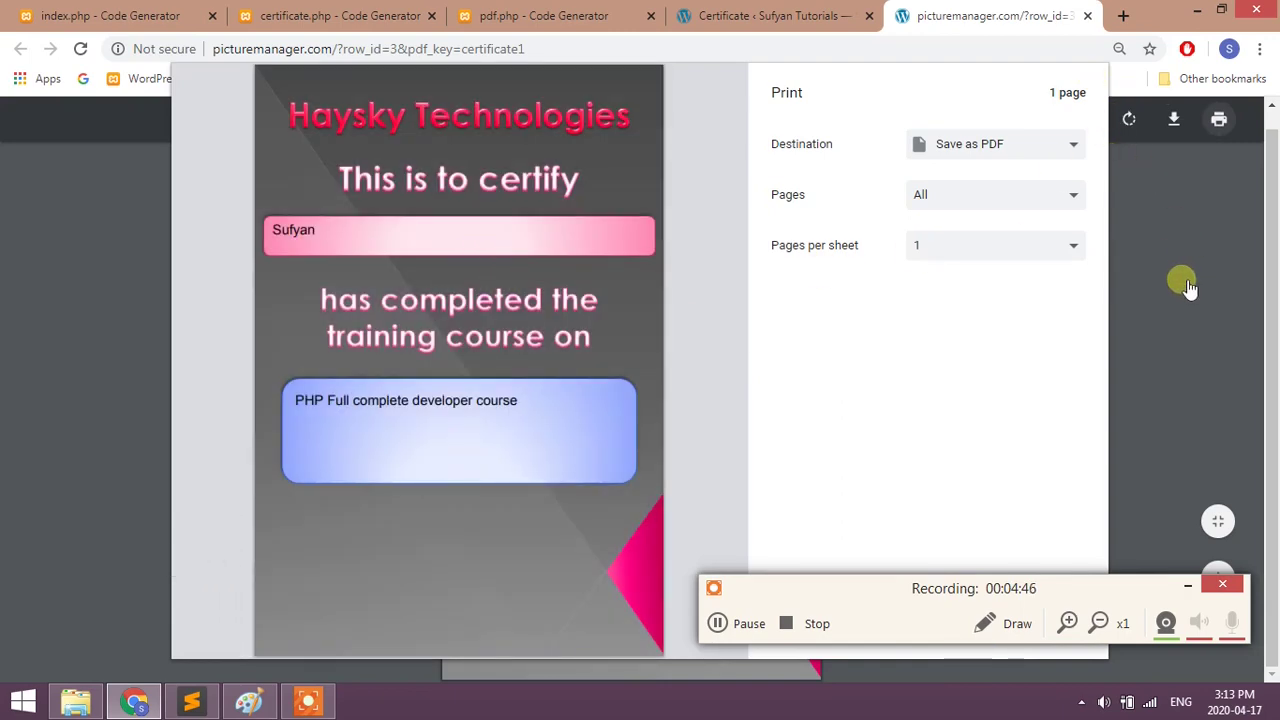
pyautogui.press('Escape')
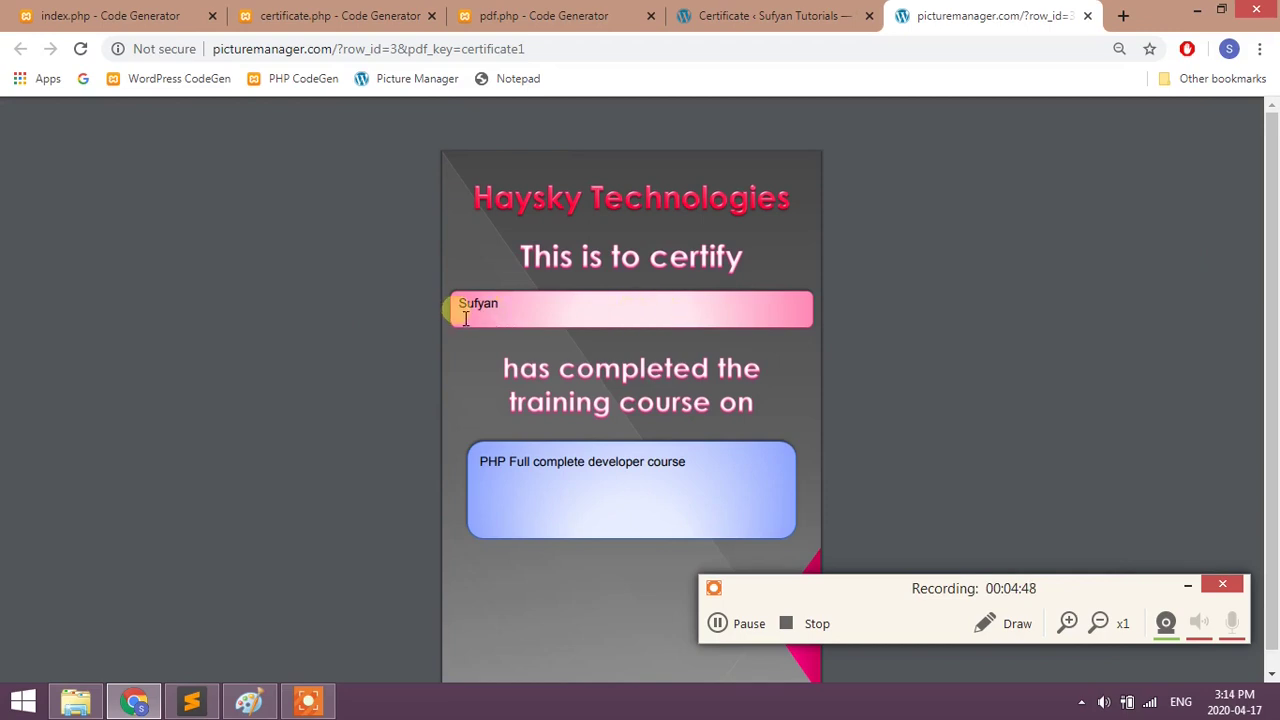
pyautogui.moveTo(451, 309); pyautogui.dragTo(509, 309)
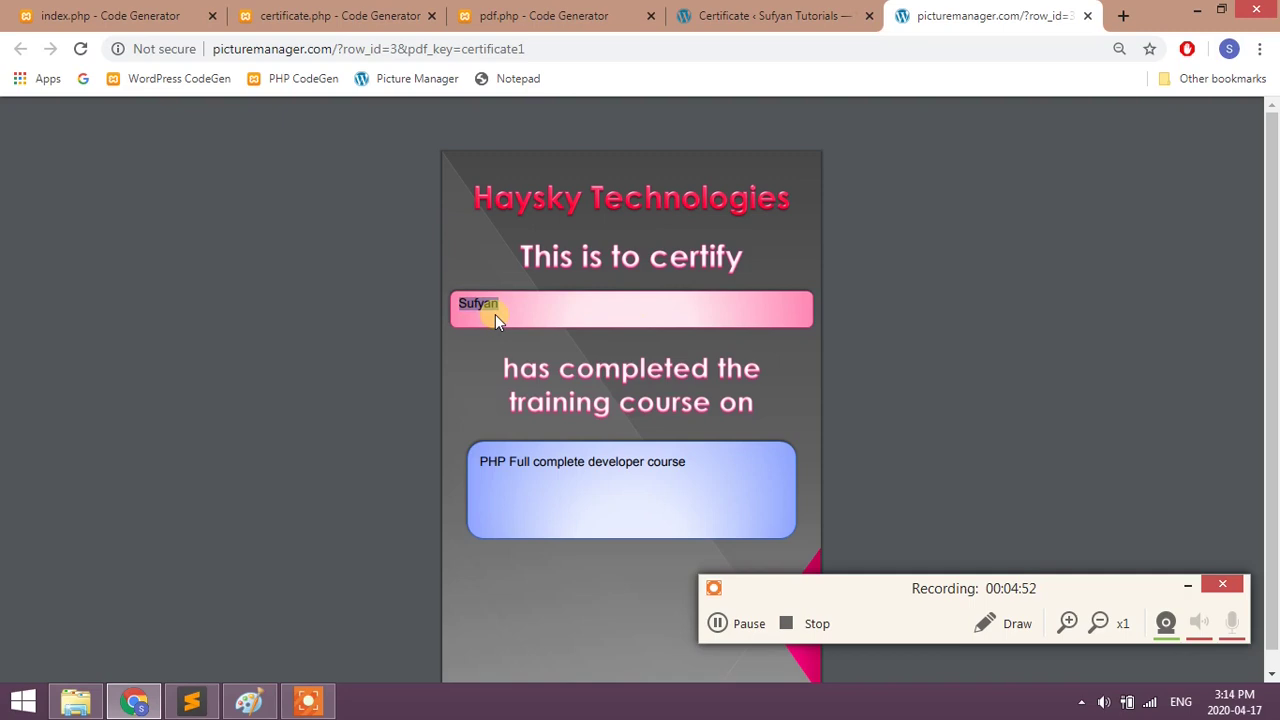
pyautogui.moveTo(503, 472); pyautogui.dragTo(665, 473)
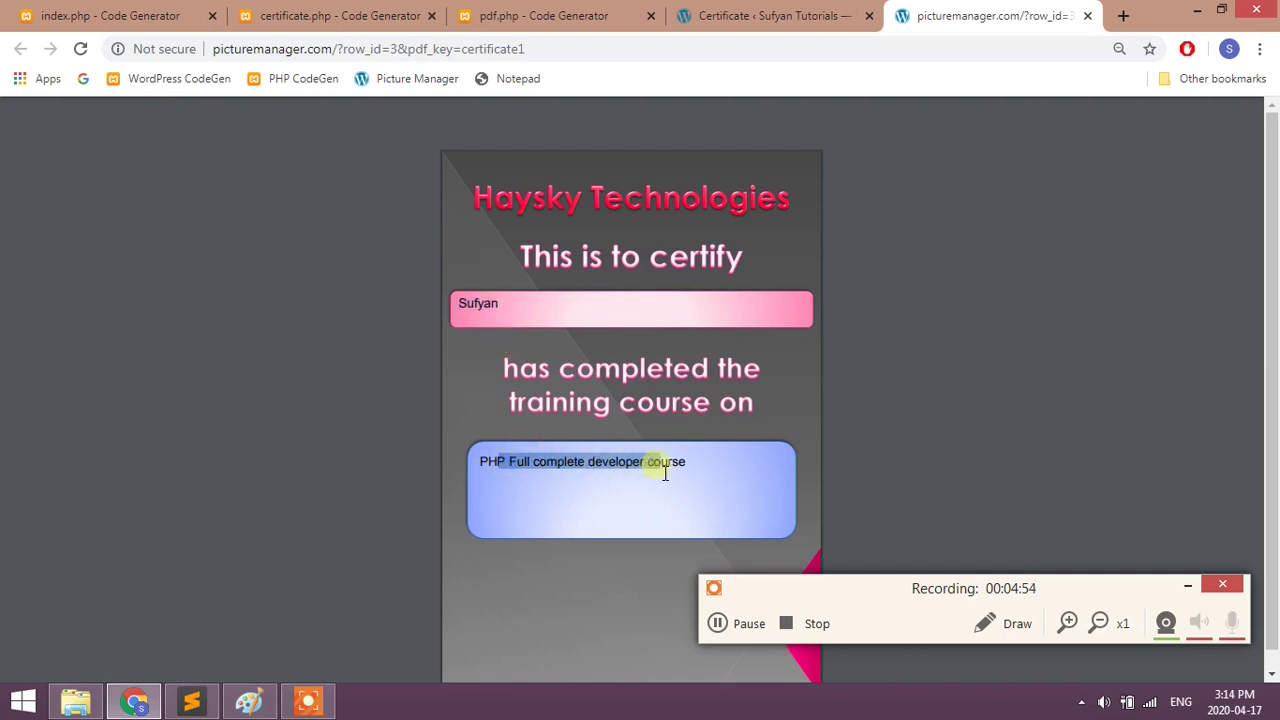
# - Append ,C to the student and course rows and change the student font size from 24 to 26
pyautogui.click(543, 15)
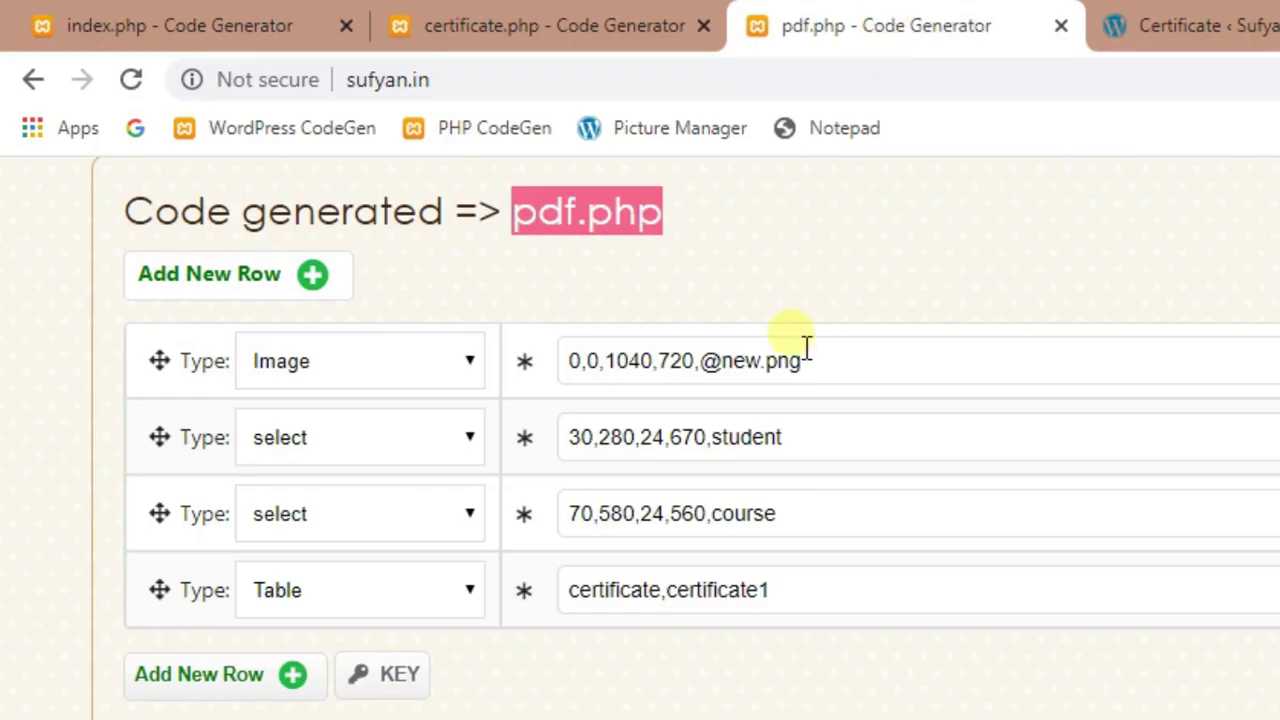
pyautogui.click(827, 457)
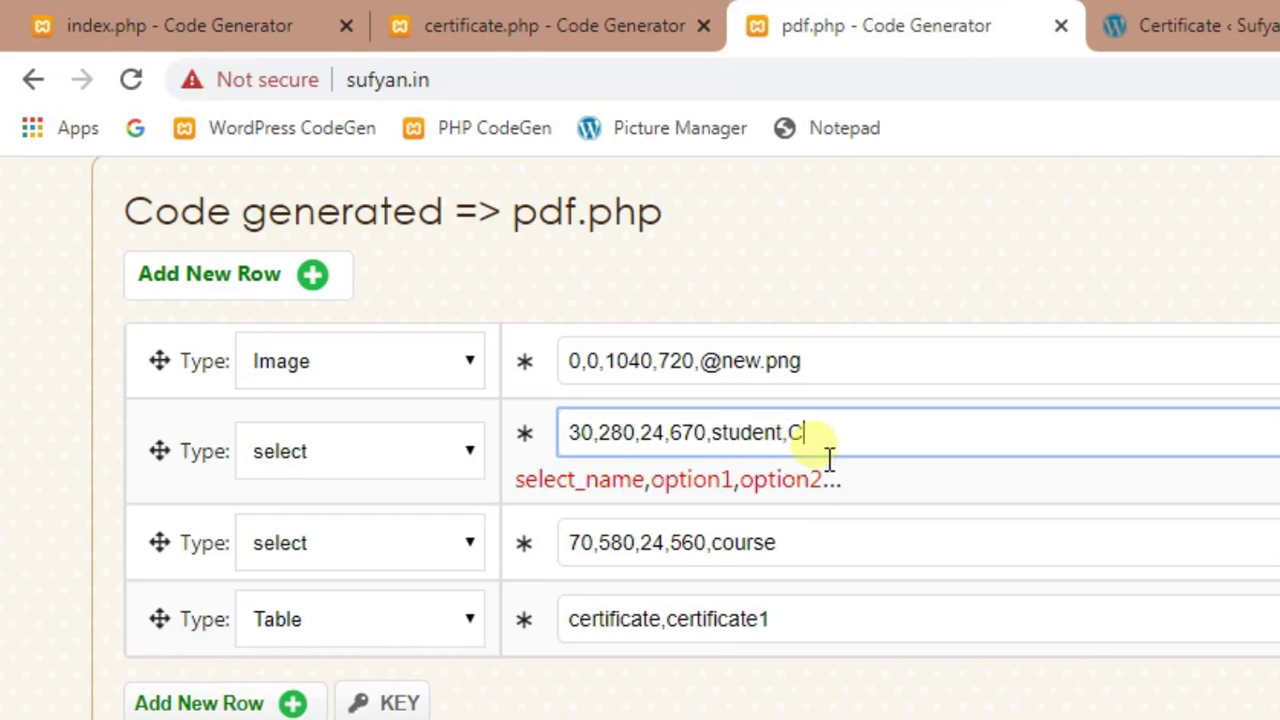
pyautogui.click(808, 556)
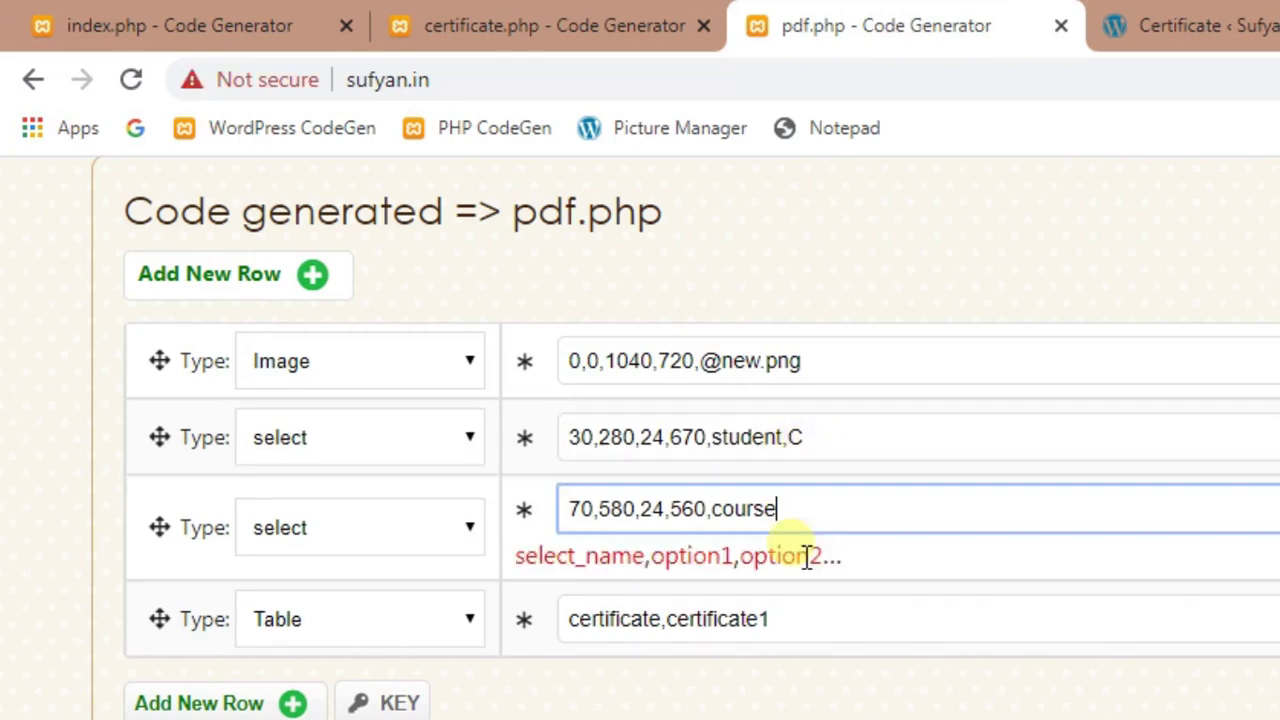
pyautogui.write(',C')
pyautogui.moveTo(664, 437); pyautogui.dragTo(651, 437)
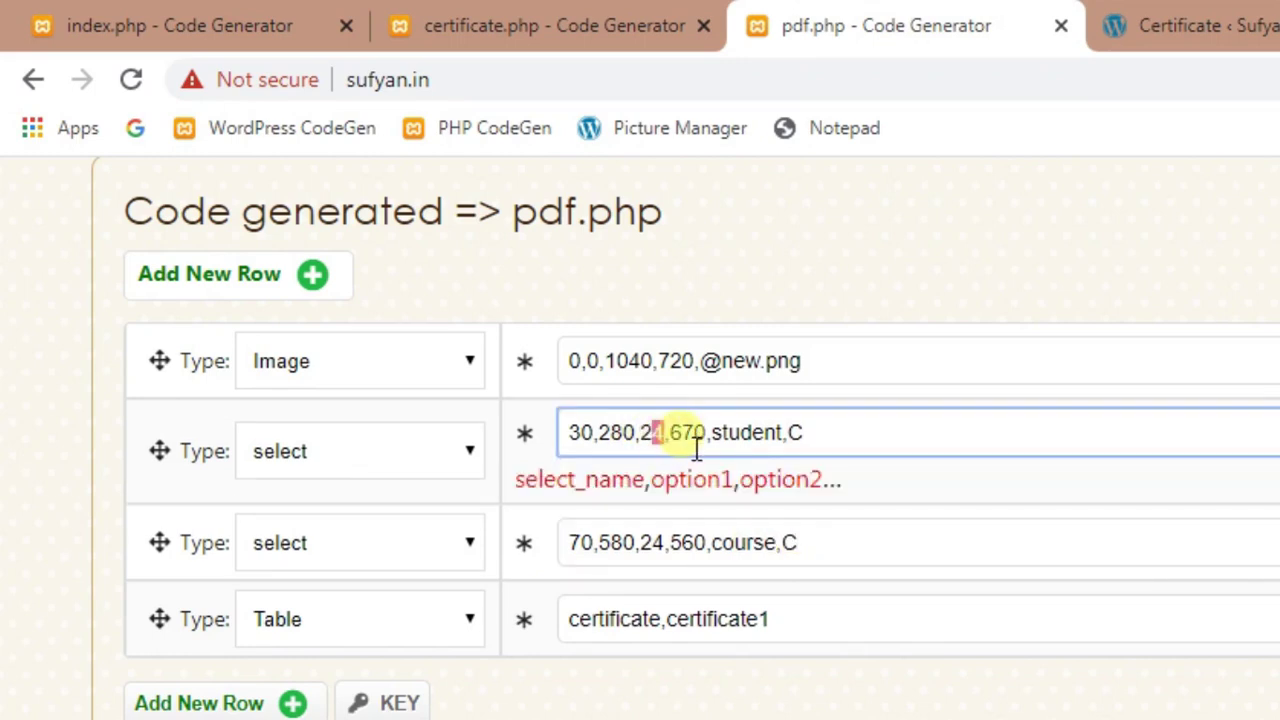
pyautogui.write('6')
# - Regenerate the PDF code and copy the whole generated PHP code
pyautogui.scroll(-3, 860, 600)
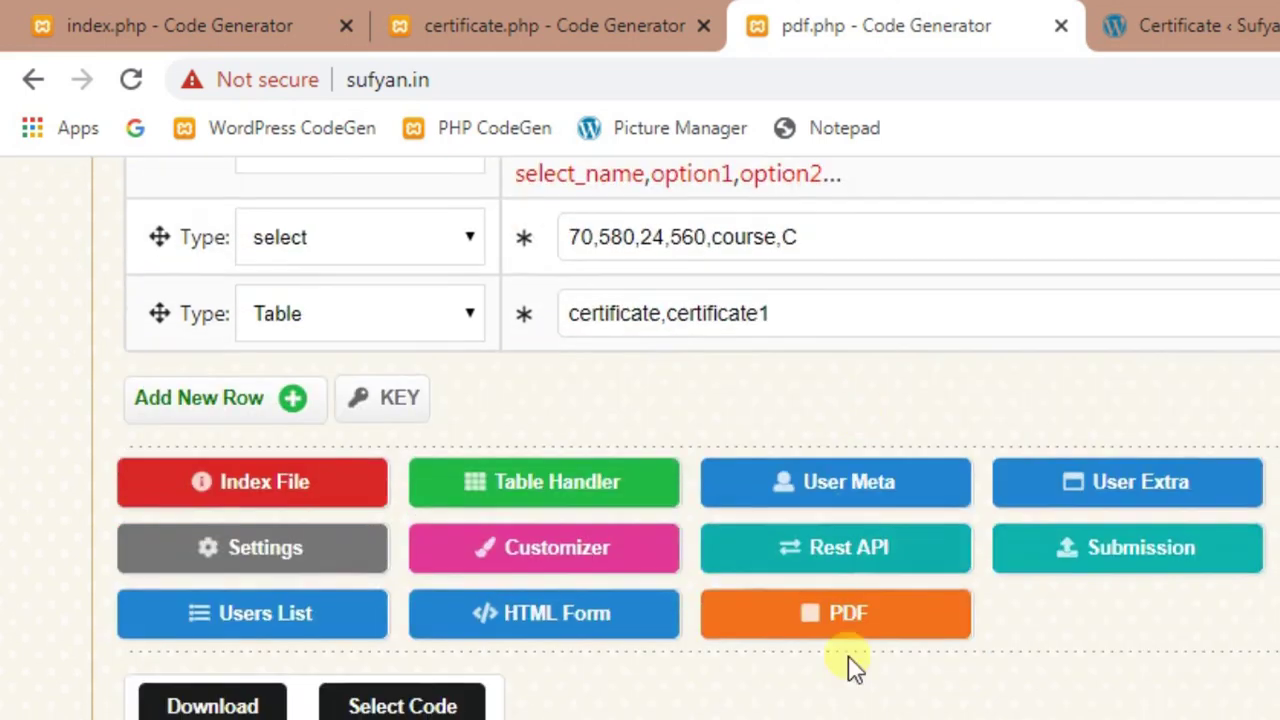
pyautogui.click(884, 626)
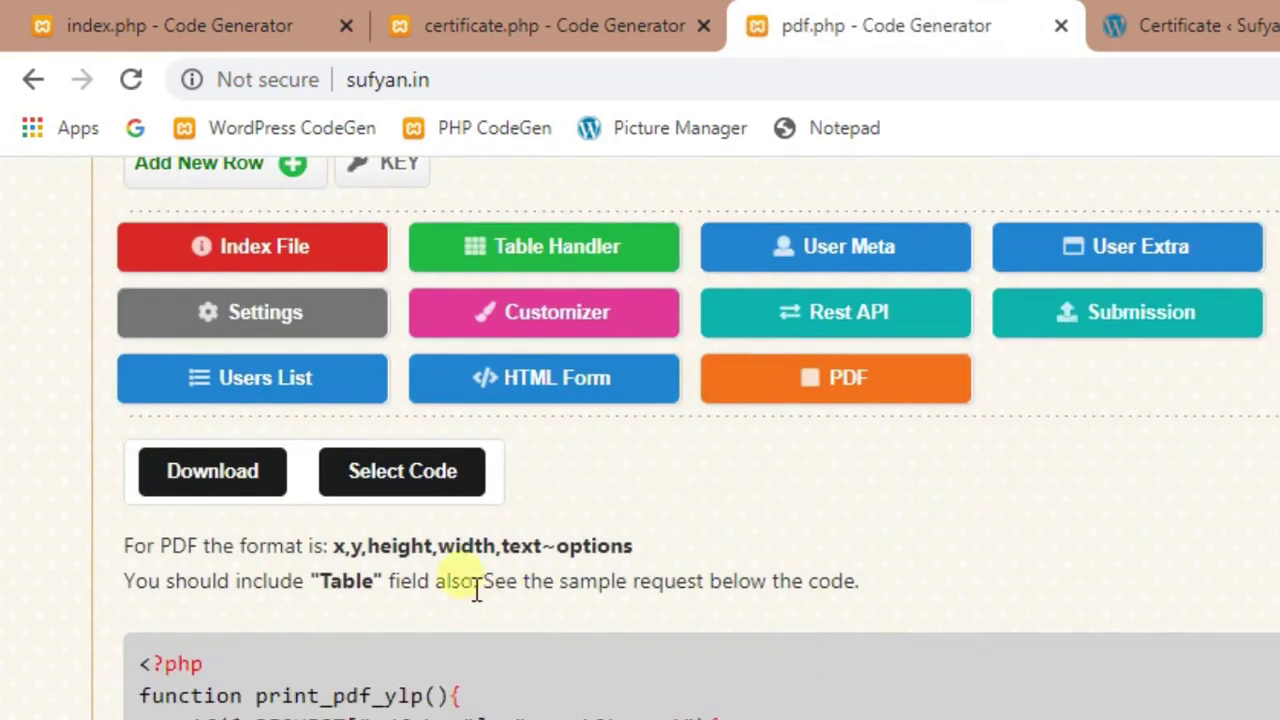
pyautogui.click(388, 480)
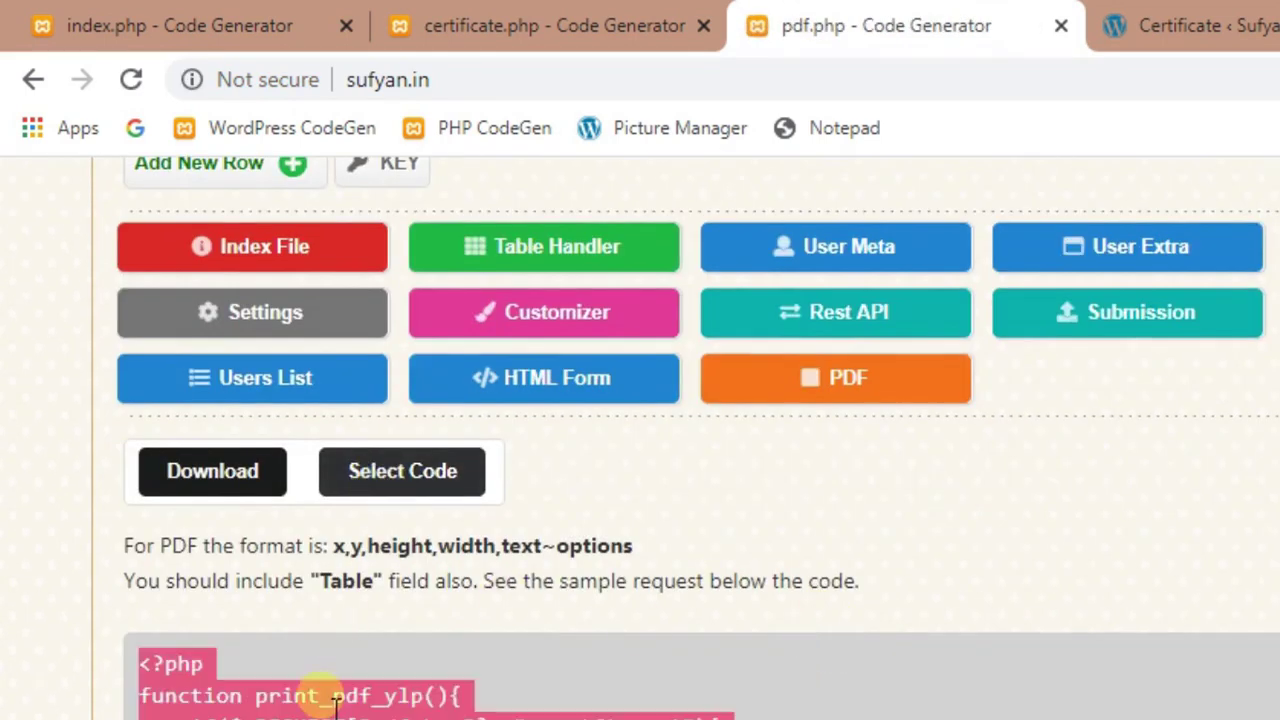
pyautogui.rightClick(320, 695)
pyautogui.click(370, 712)
pyautogui.scroll(-5, 300, 560)
pyautogui.rightClick(266, 244)
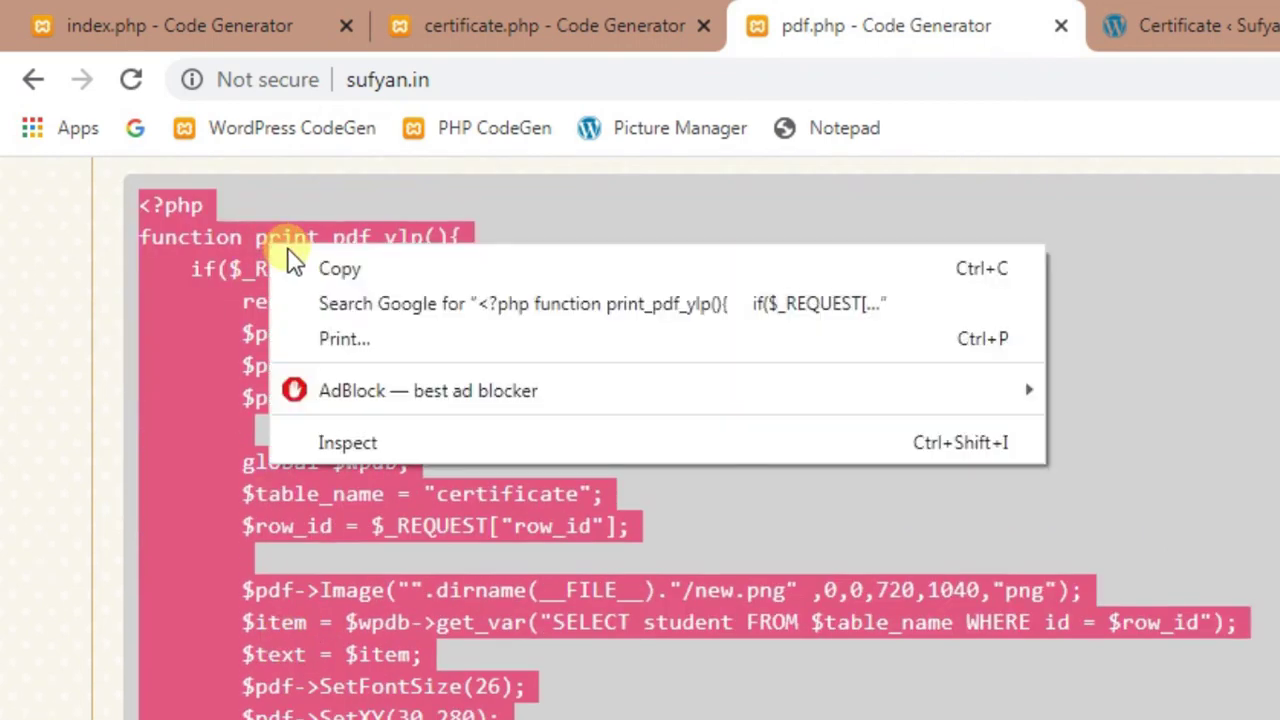
pyautogui.click(295, 262)
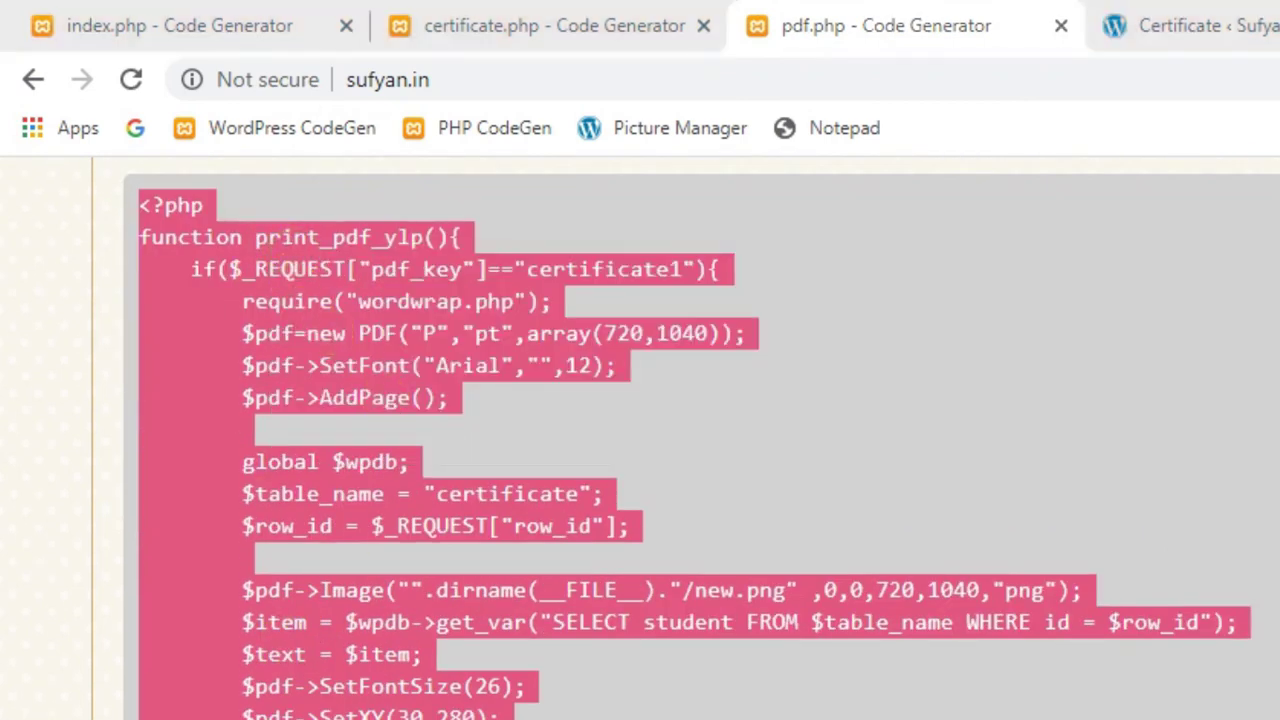
pyautogui.hotkey('alt', 'Tab')
# - Replace all of pdf.php's code with the newly generated code and save it
pyautogui.click(405, 96)
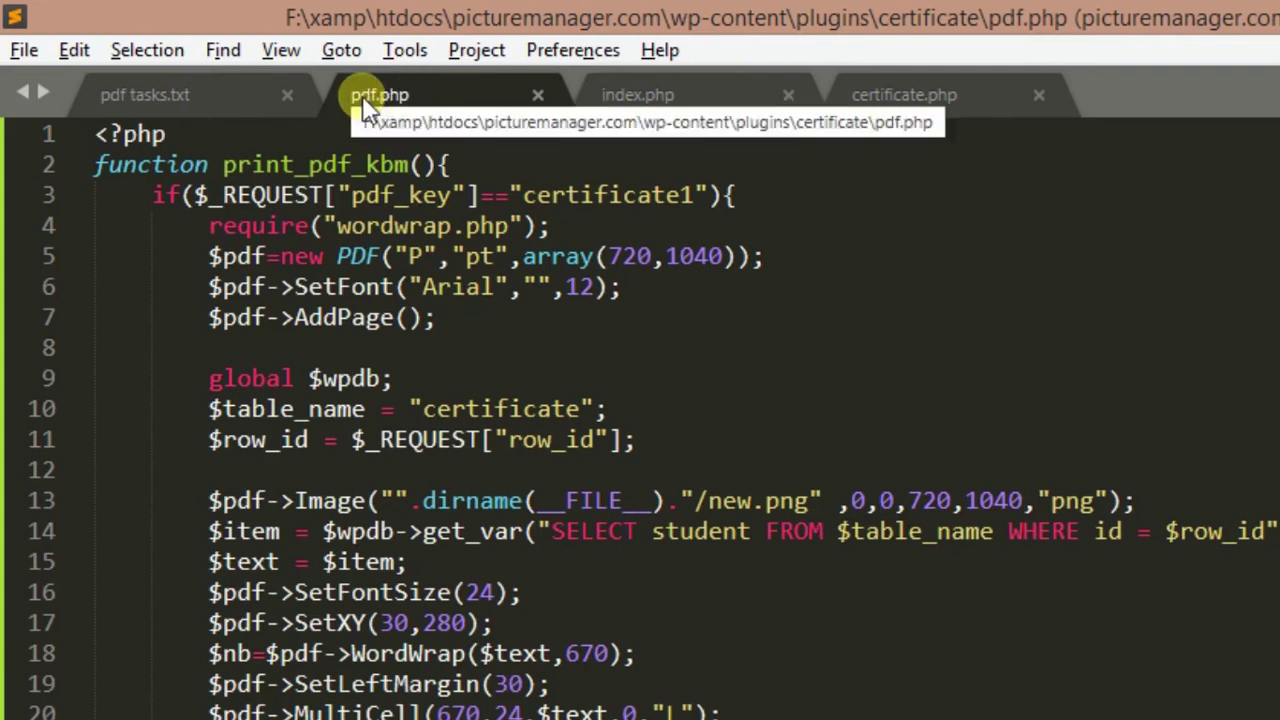
pyautogui.hotkey('ctrl', 'a')
pyautogui.press('BackSpace')
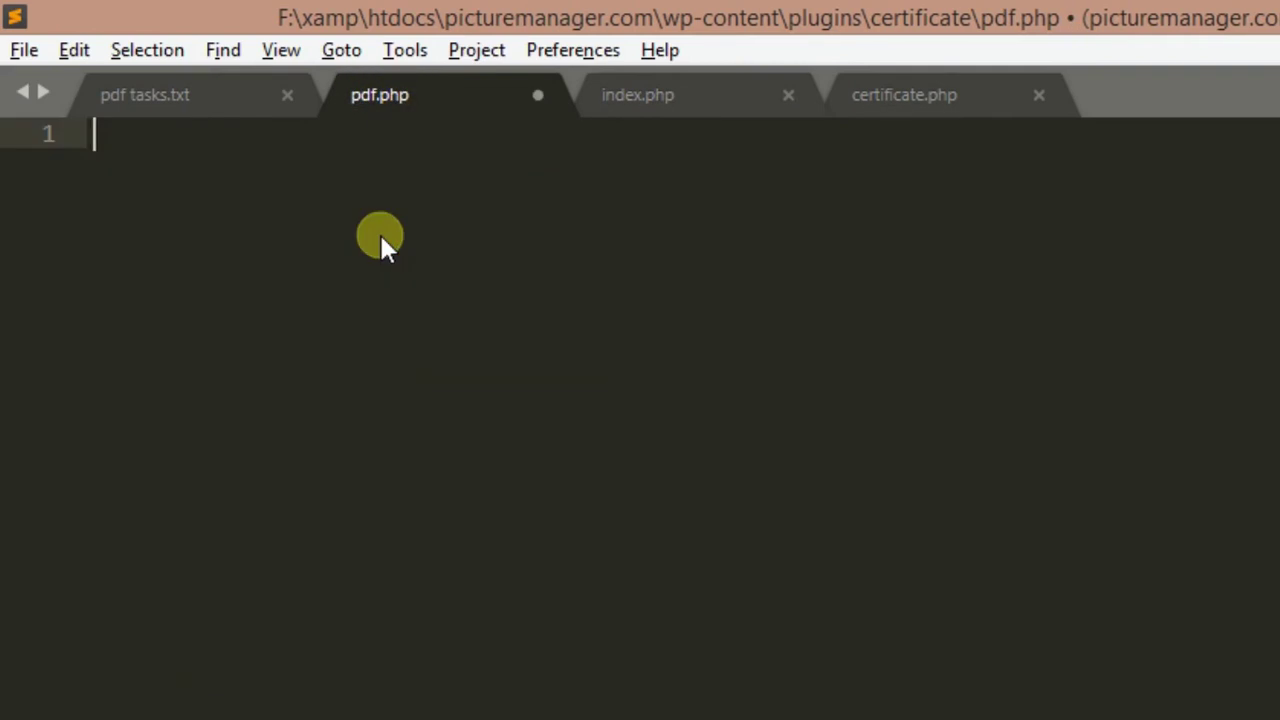
pyautogui.hotkey('ctrl', 'v')
pyautogui.scroll(-1, 379, 232)
pyautogui.hotkey('ctrl', 's')
# - Reload the certificate PDF in Chrome to see the name and course centred
pyautogui.hotkey('alt', 'Tab')
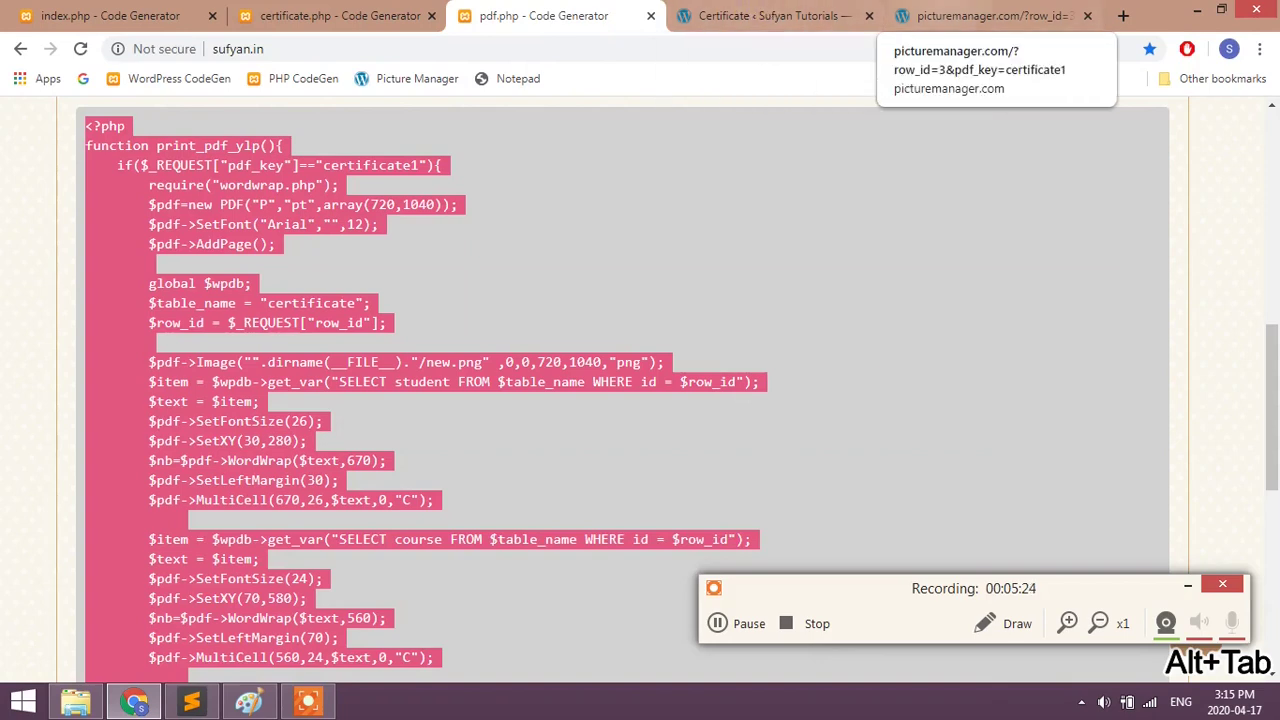
pyautogui.click(985, 15)
pyautogui.press('F5')
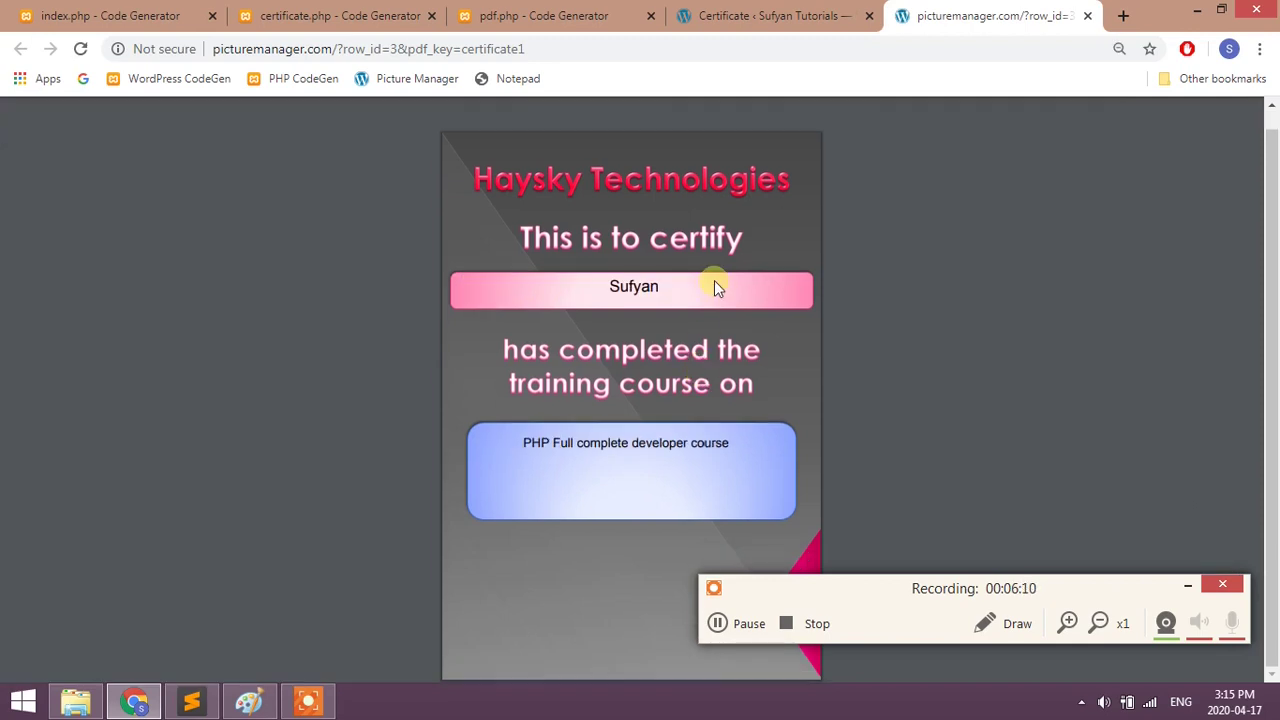
# - Add certificate H002 for the second student on the HTML Advanced course
pyautogui.click(538, 18)
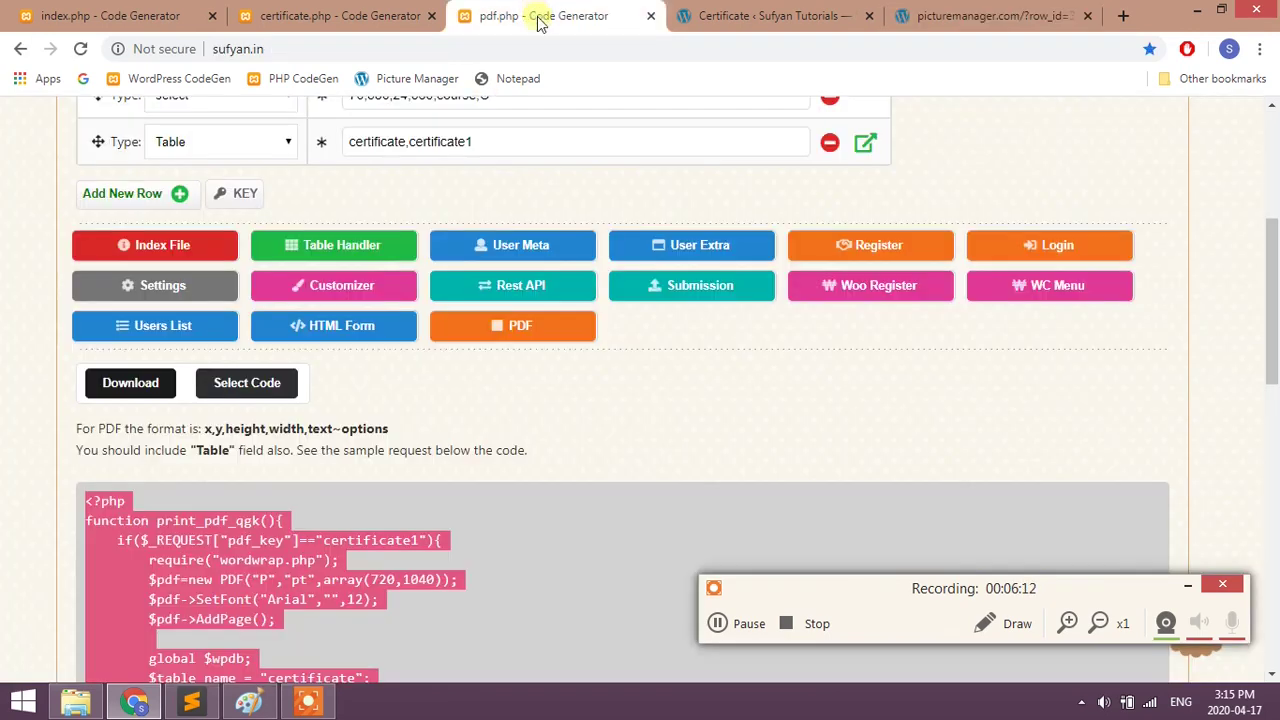
pyautogui.scroll(10, 526, 220)
pyautogui.click(765, 16)
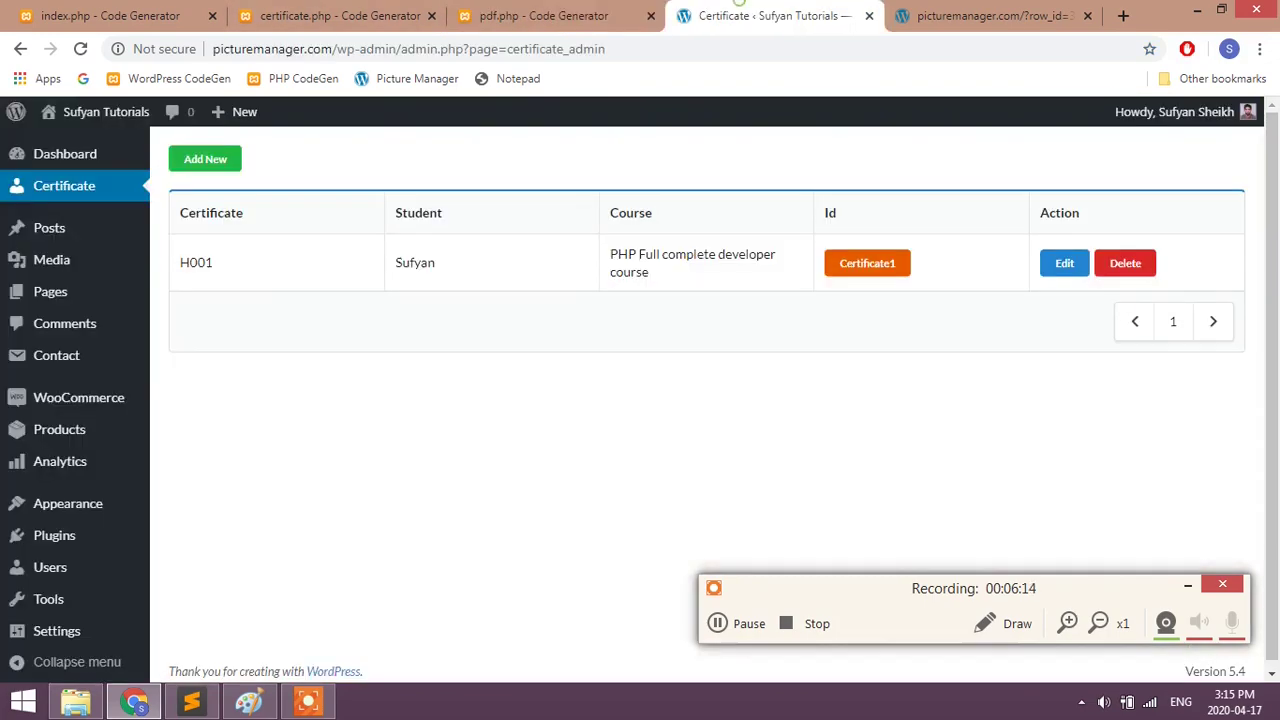
pyautogui.click(201, 163)
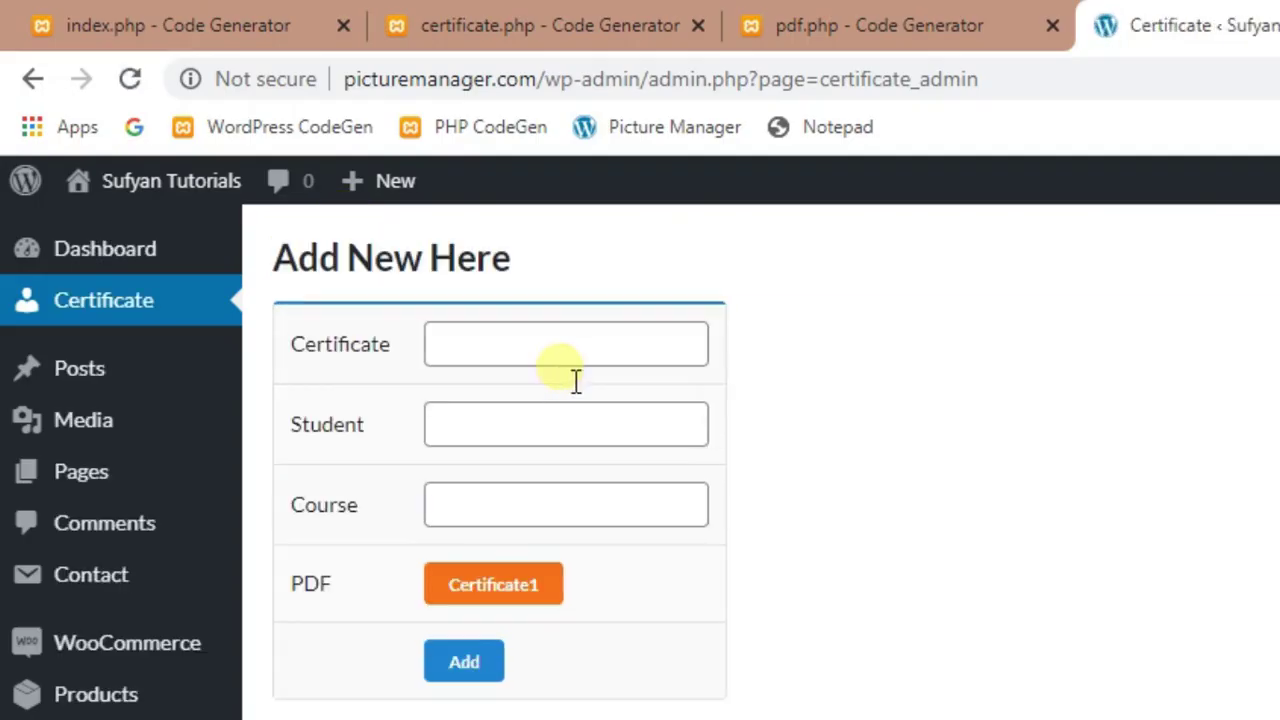
pyautogui.click(552, 345)
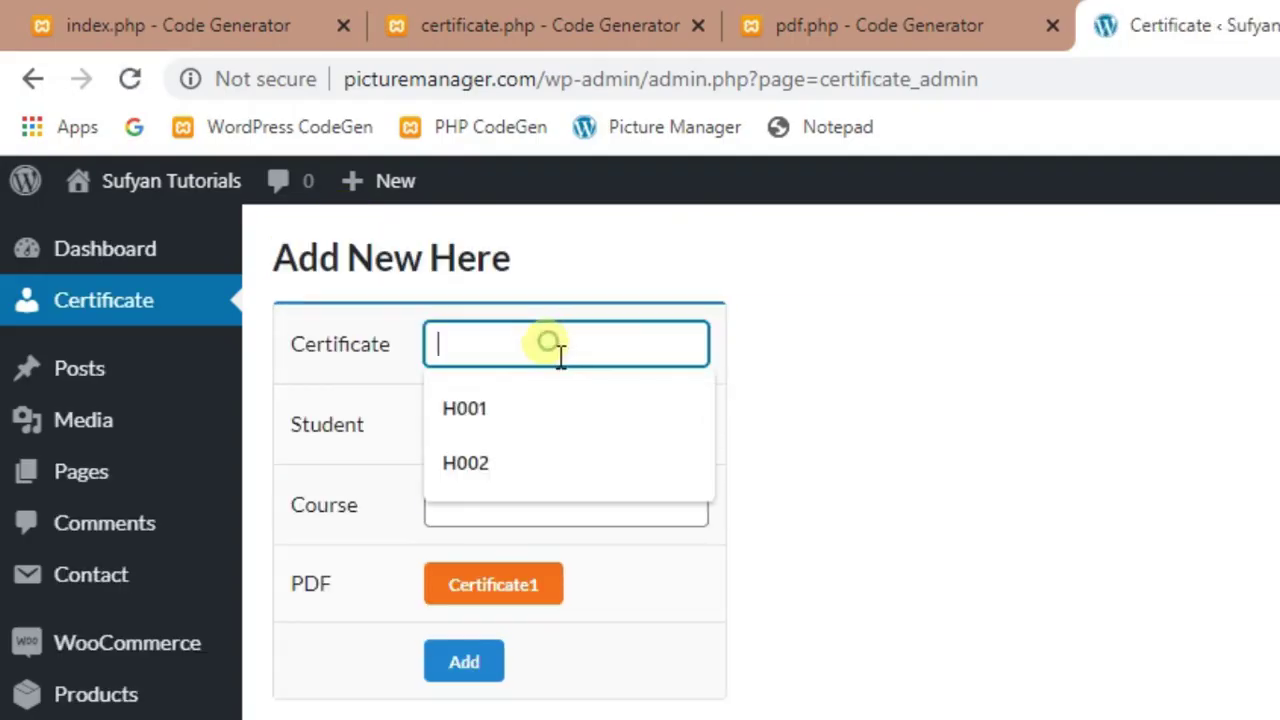
pyautogui.click(514, 459)
pyautogui.click(490, 424)
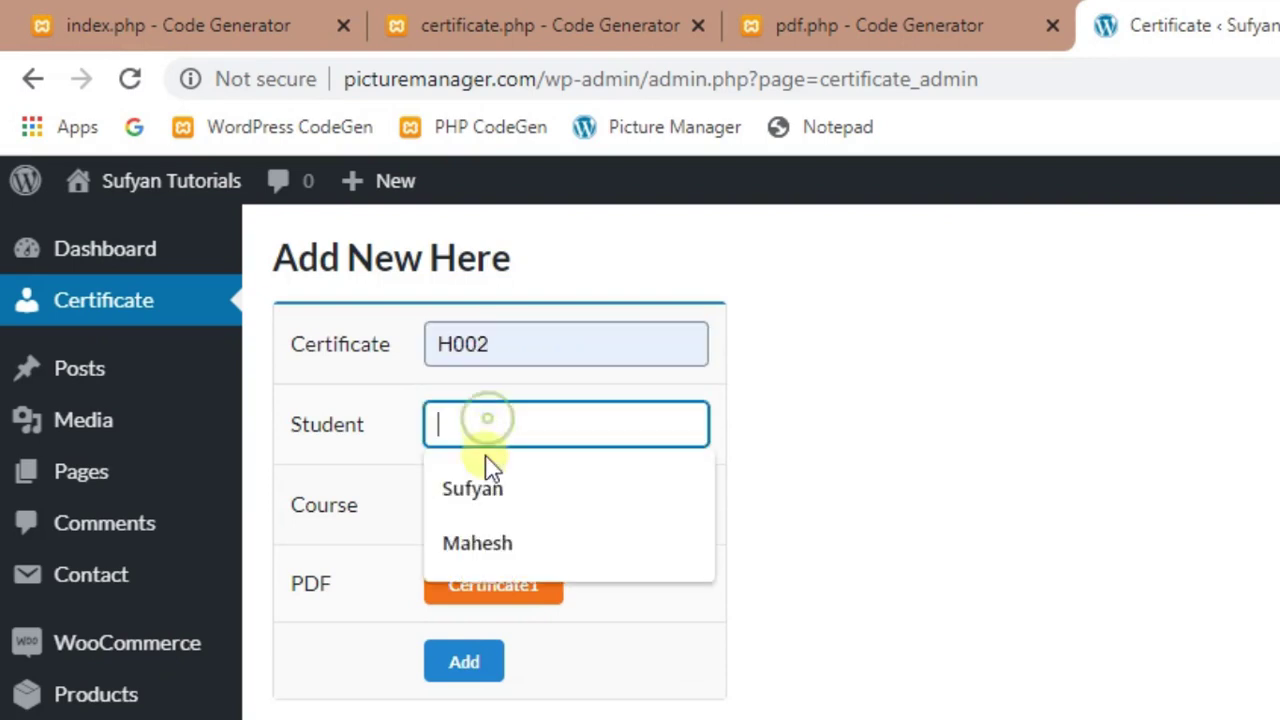
pyautogui.click(485, 542)
pyautogui.click(494, 510)
pyautogui.click(493, 622)
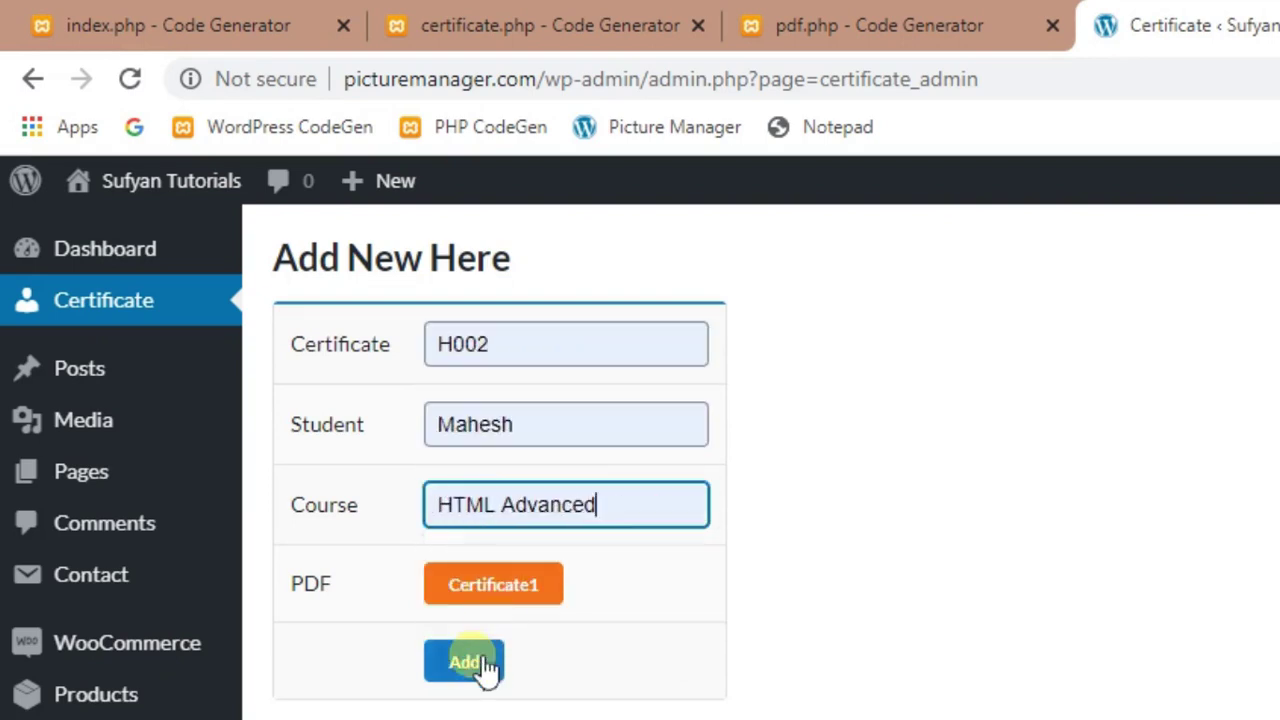
pyautogui.click(485, 665)
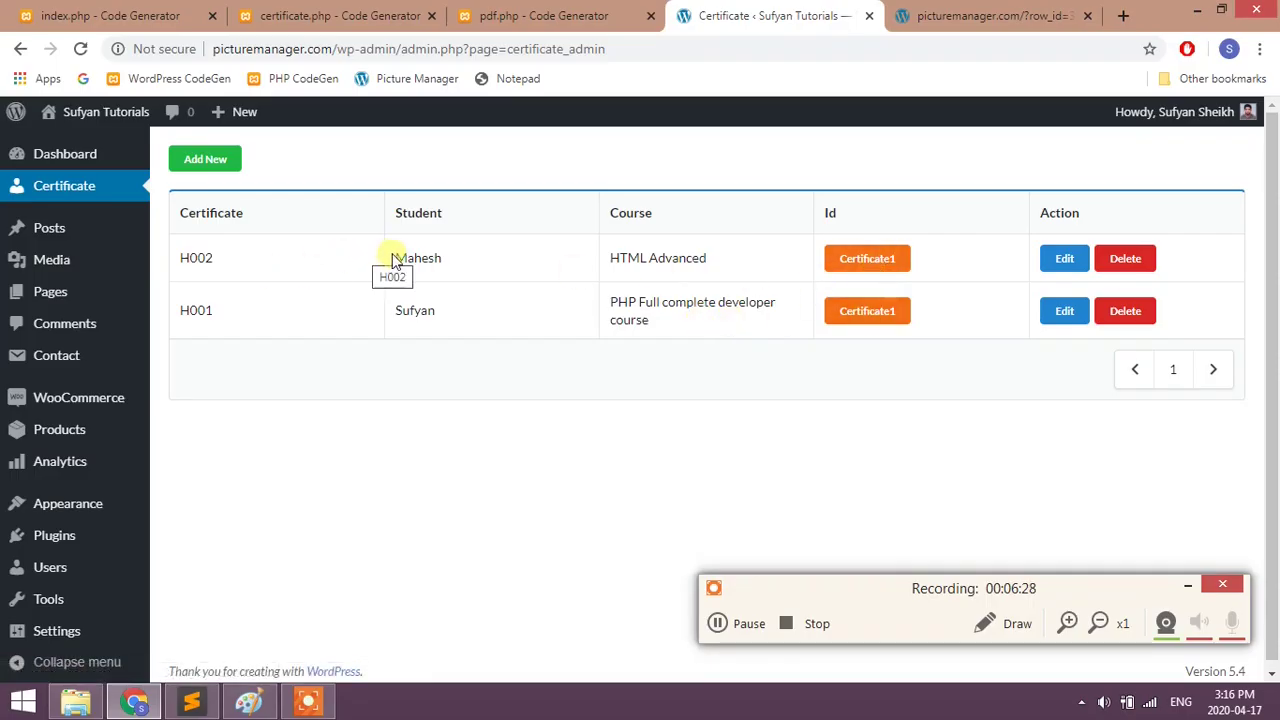
pyautogui.moveTo(393, 258); pyautogui.dragTo(474, 266)
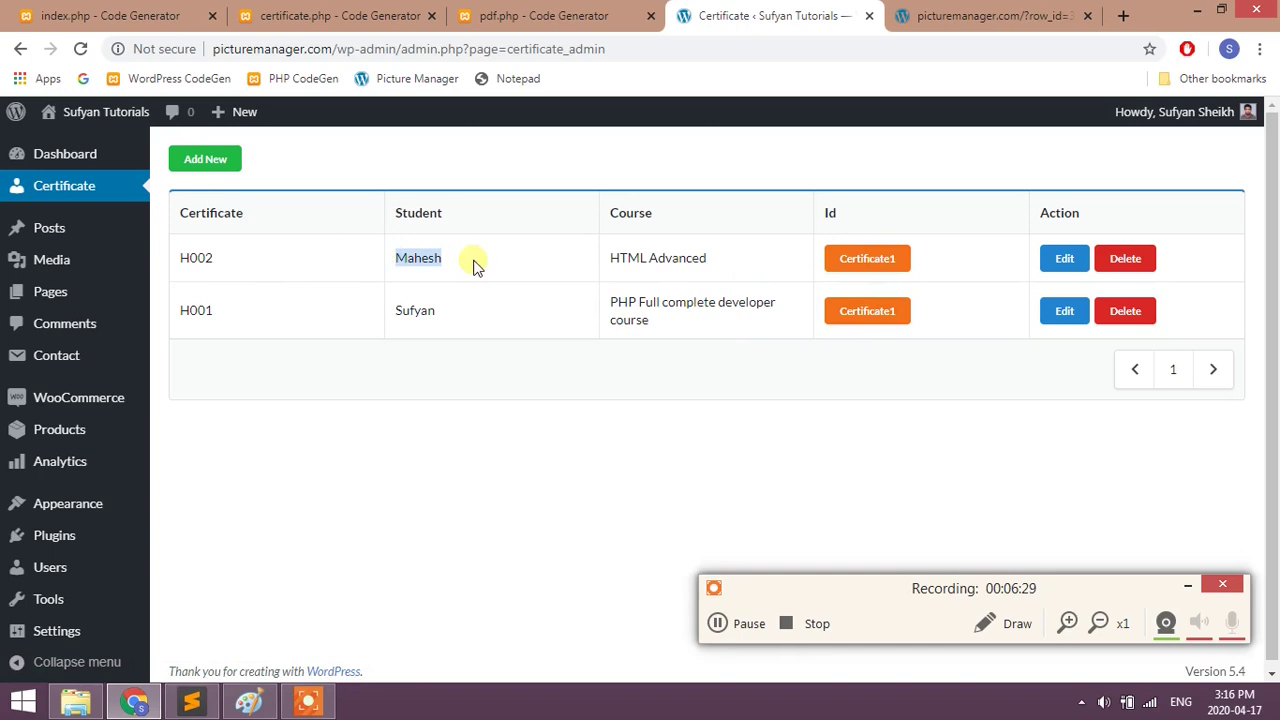
# - Open H002's Certificate1 PDF, showing the second student's name and HTML Advanced centred
pyautogui.click(846, 260)
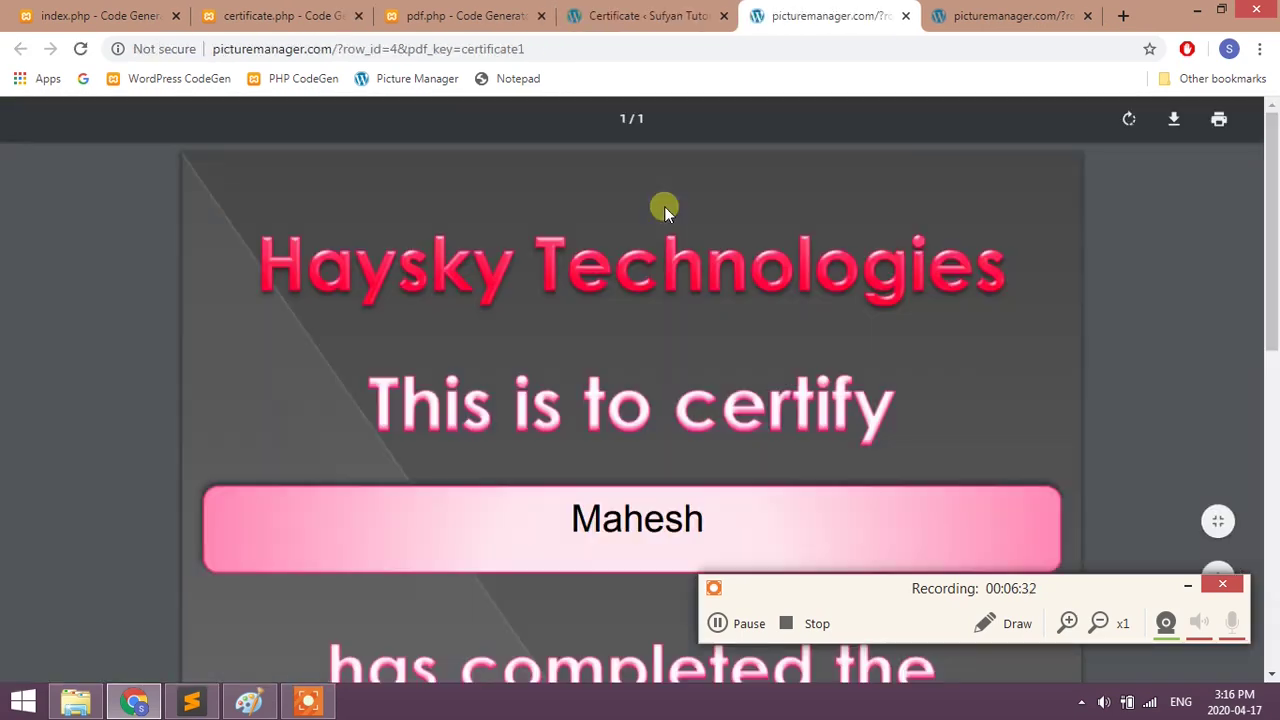
pyautogui.scroll(-5, 571, 394)
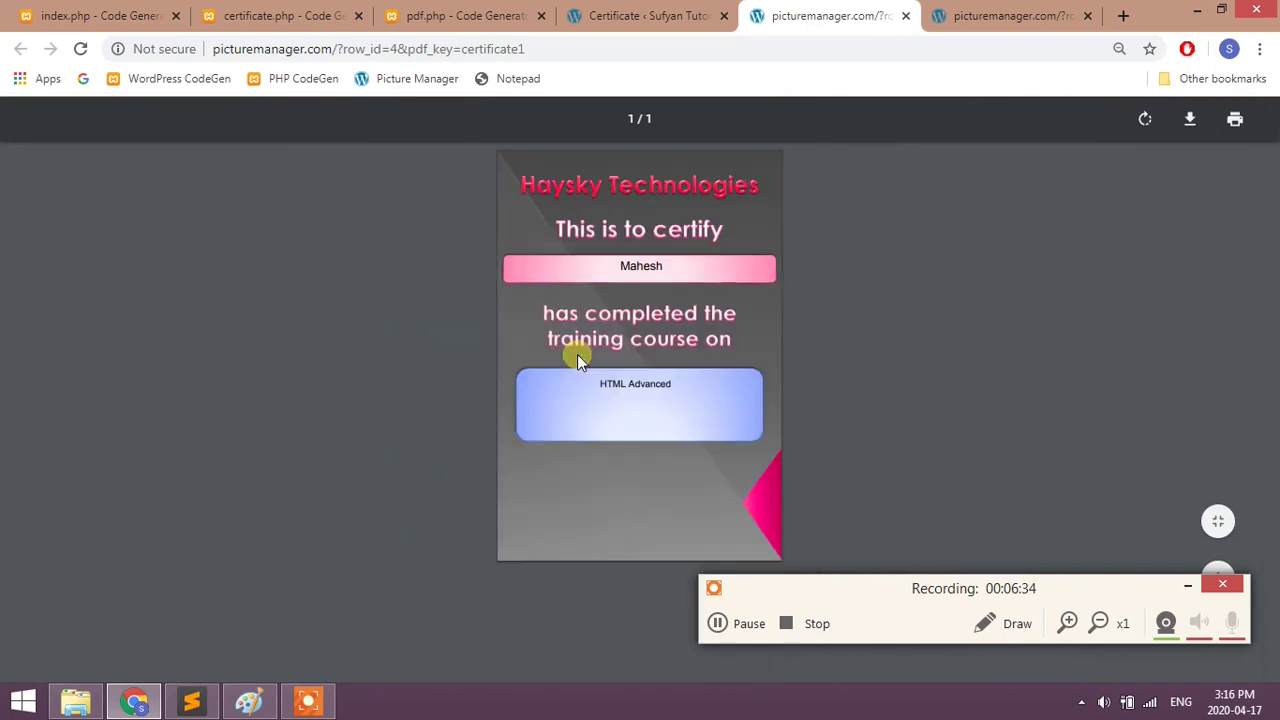
pyautogui.click(595, 374)
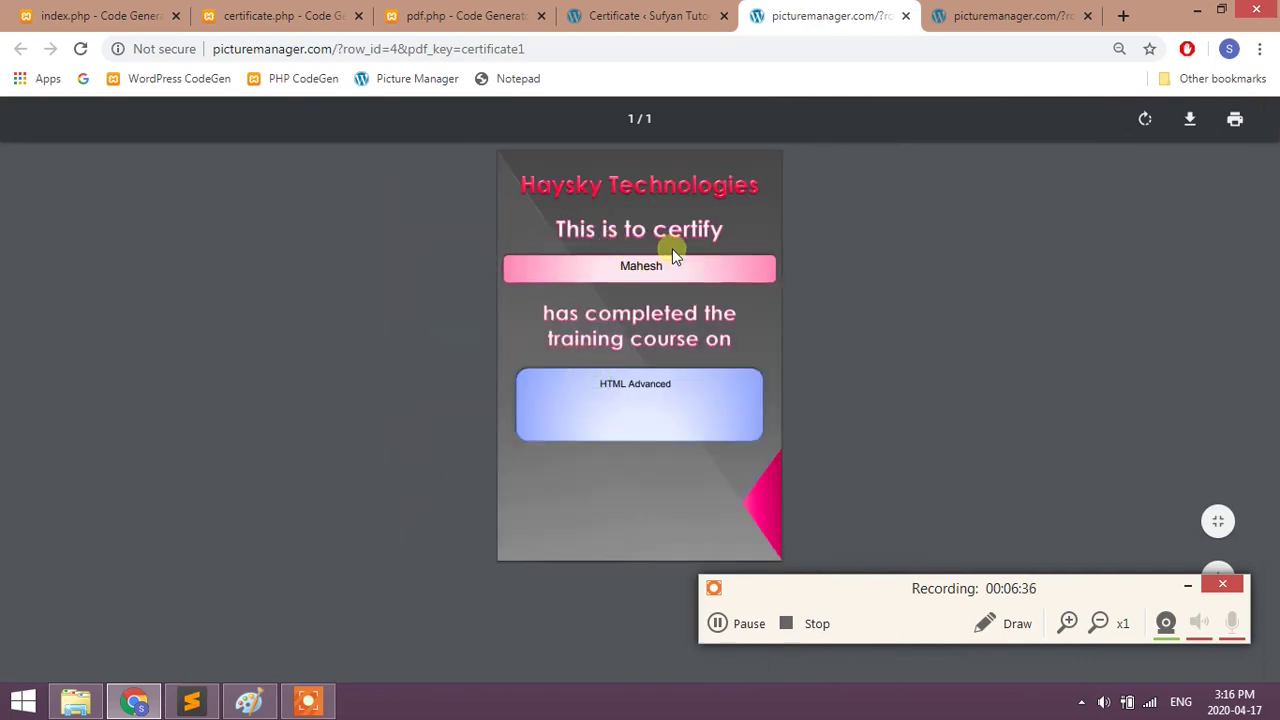